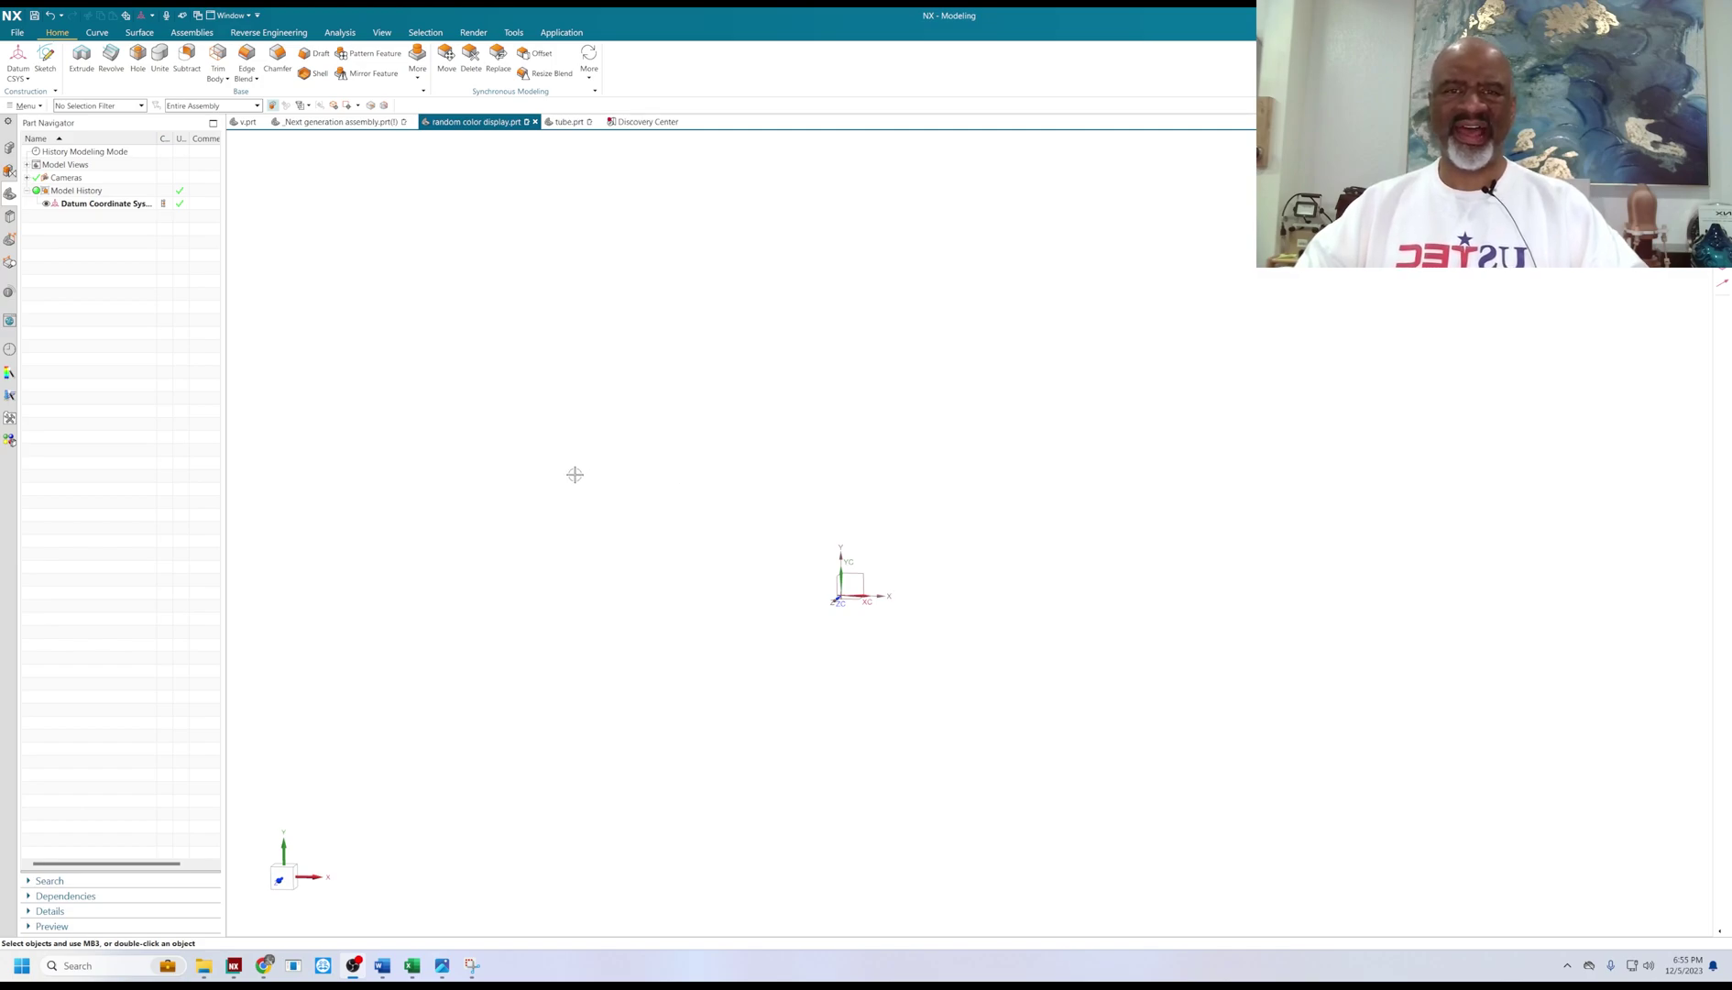
Pan the view toward the origin of the empty part.
middle_click_drag(591, 469, 448, 481, "shift")
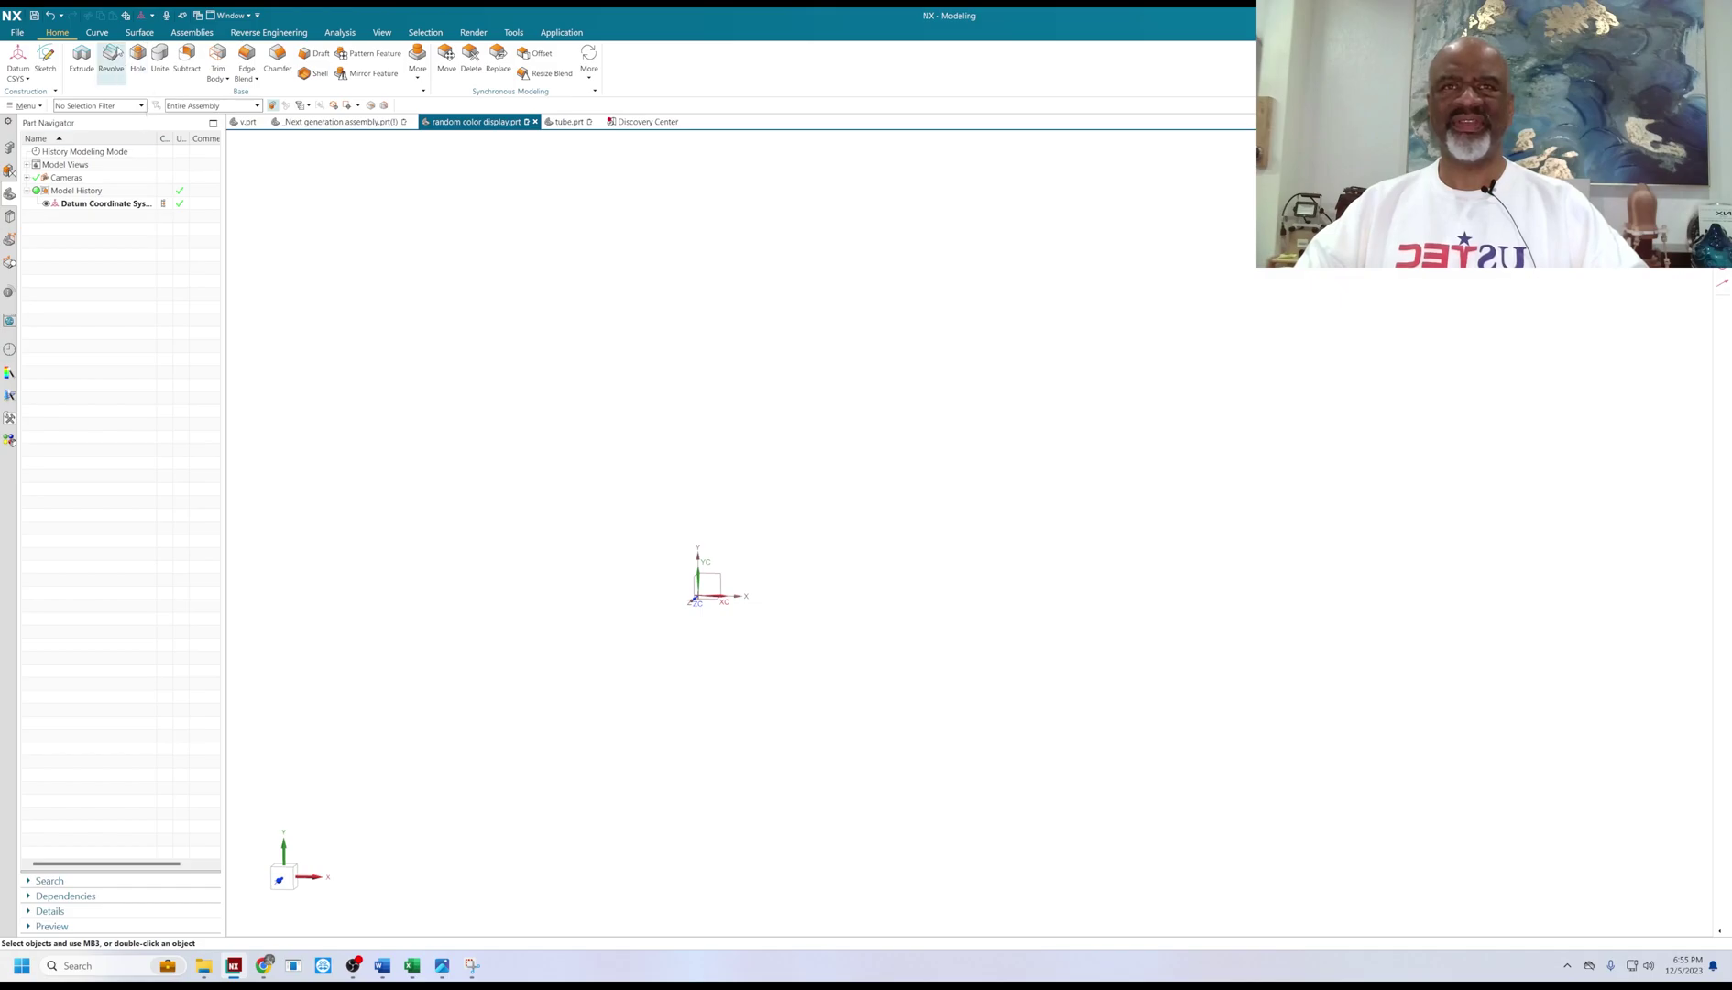
Start a sketch on the default plane and draw a vertical line up from the origin.
left_click(45, 60)
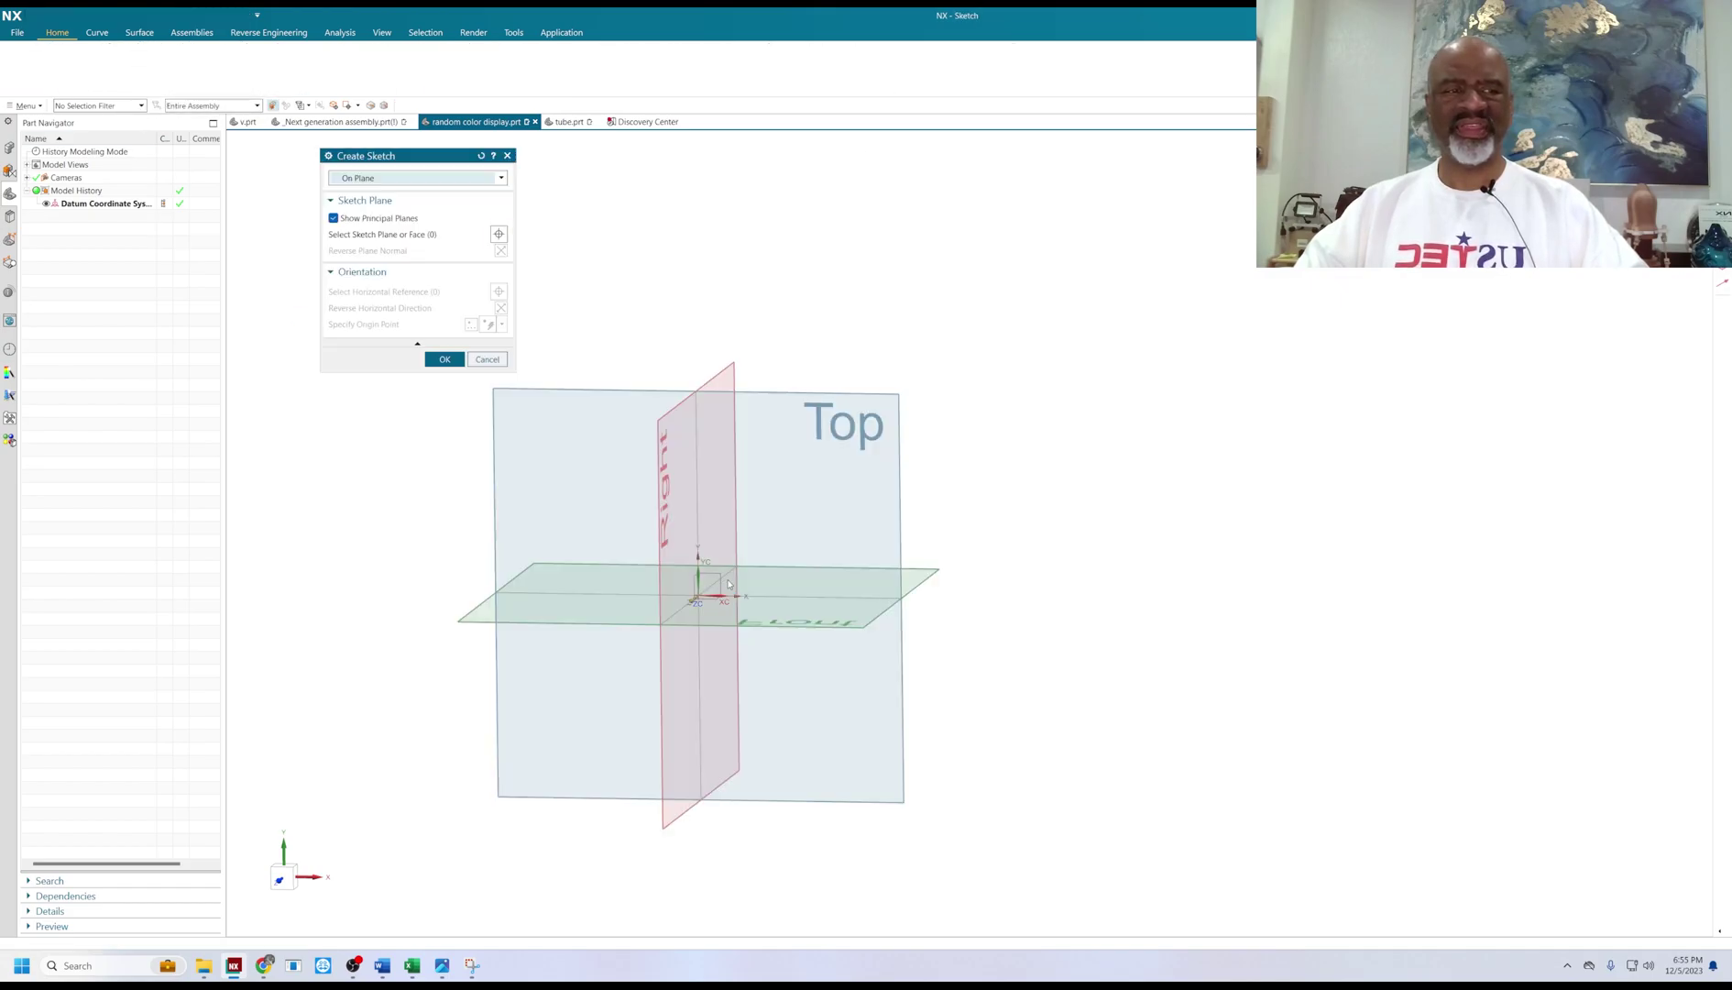
left_click(445, 358)
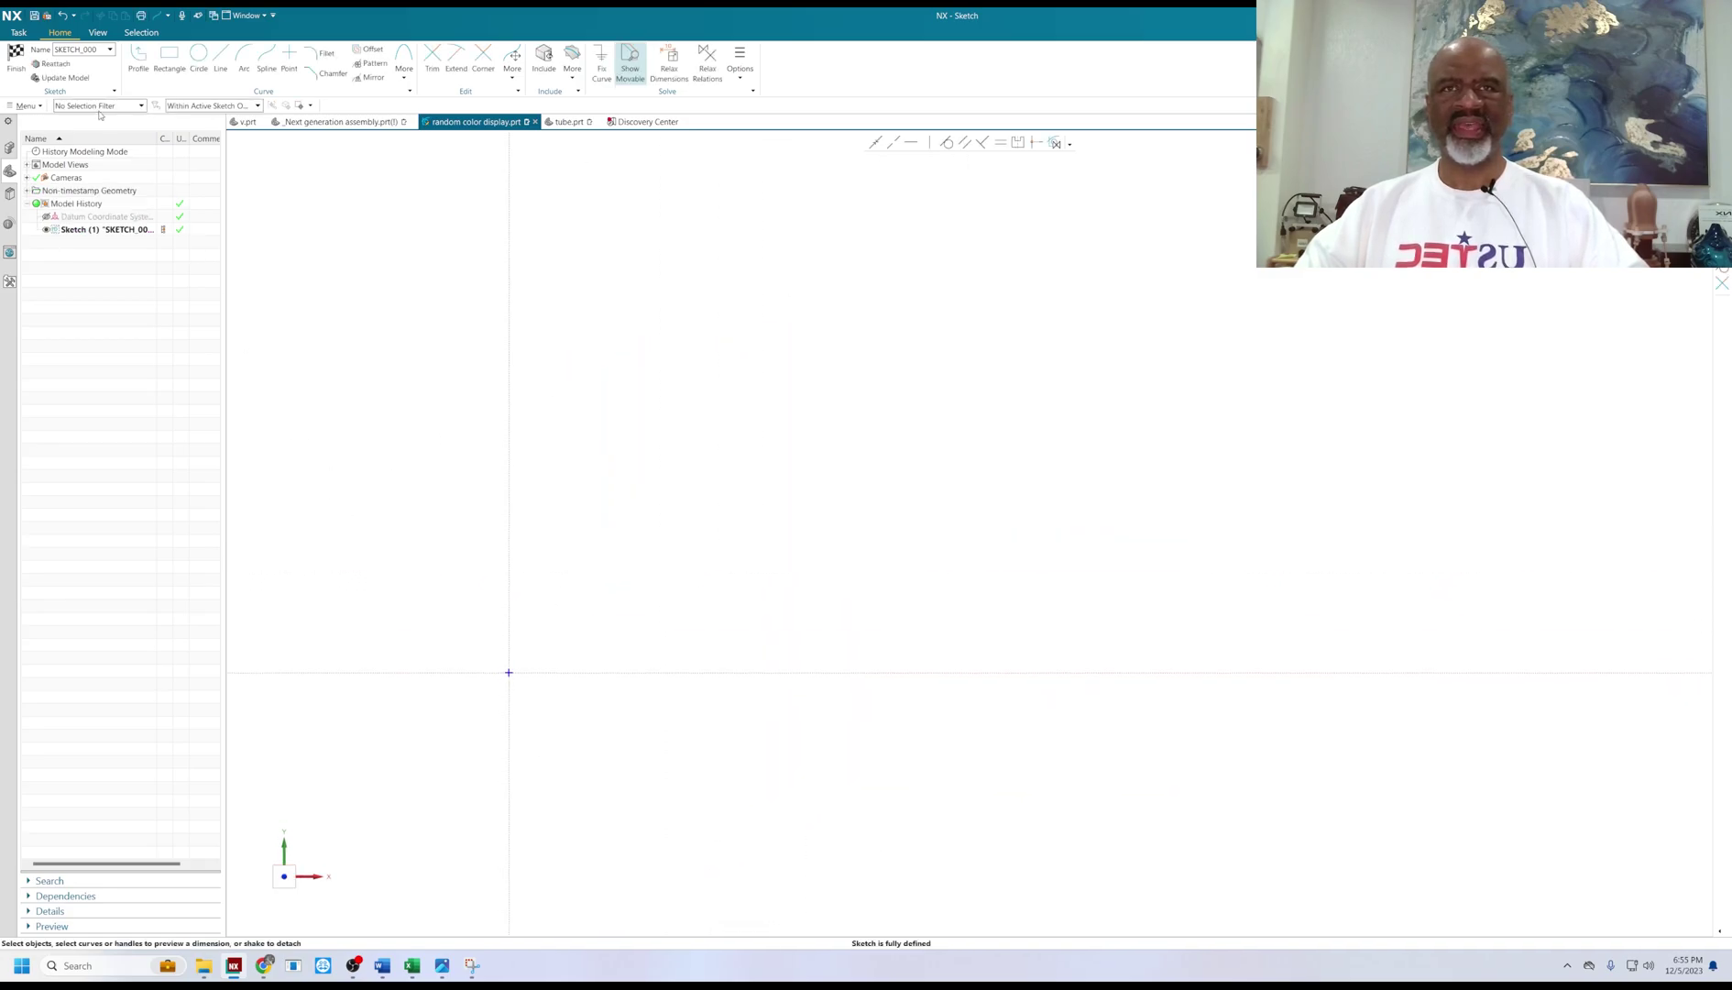
left_click(220, 60)
left_click(509, 699)
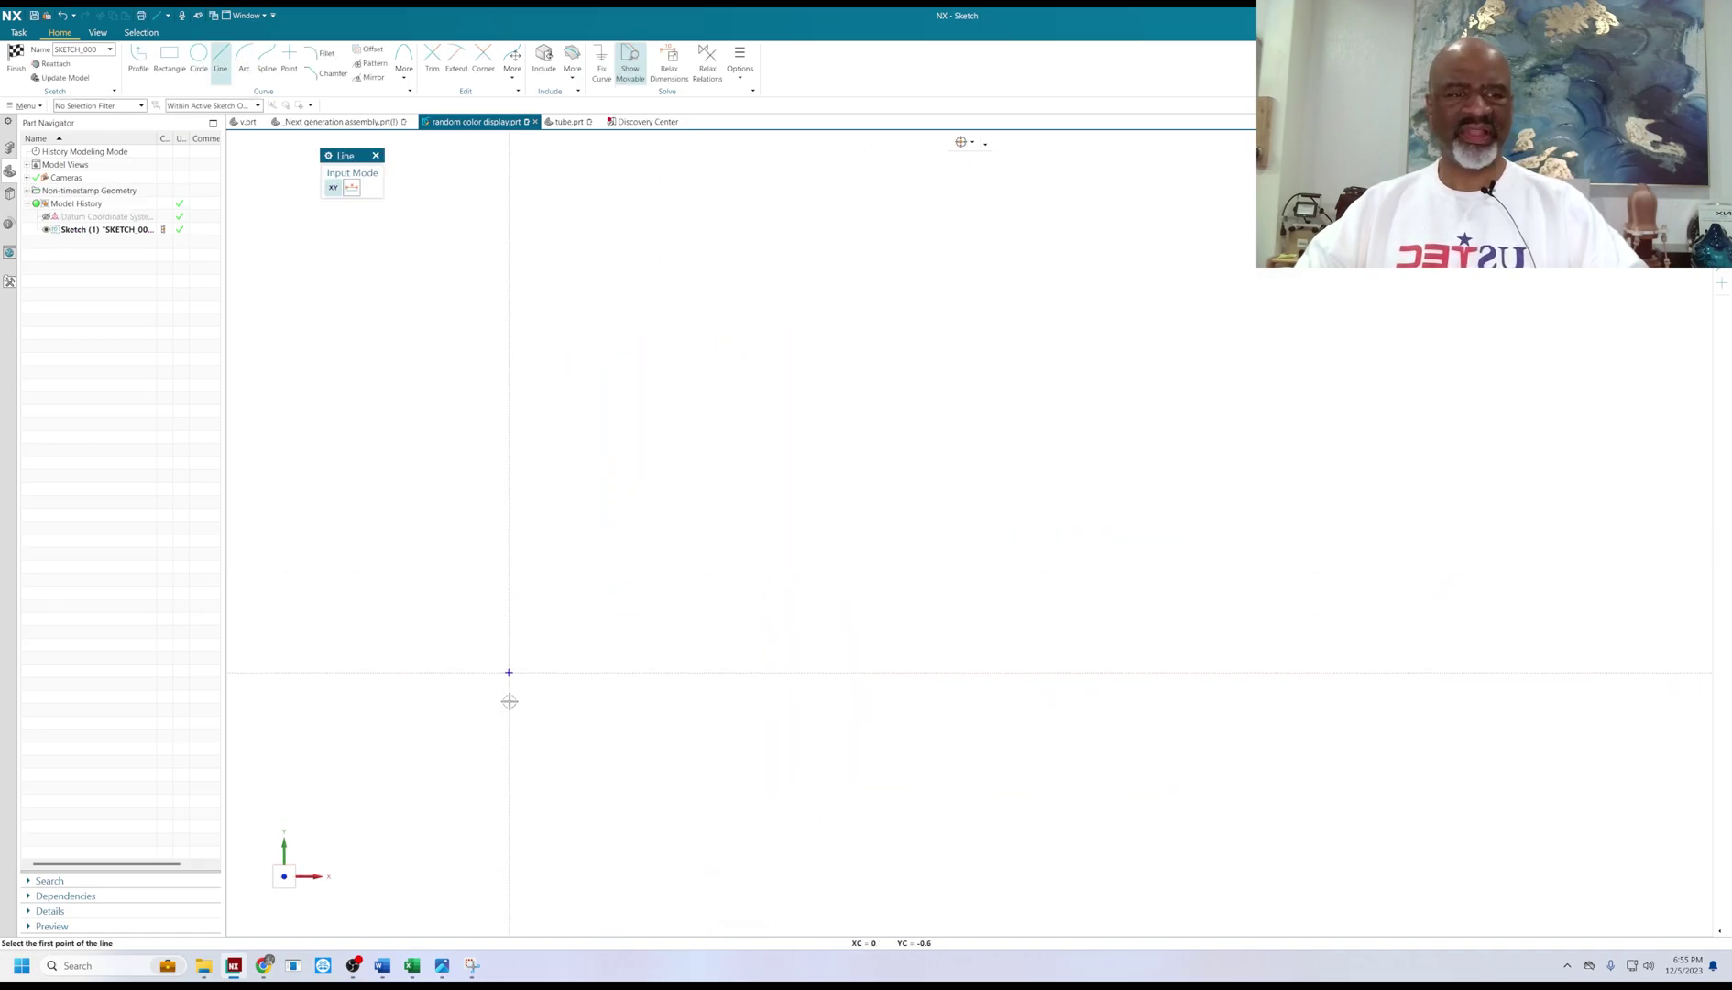
left_click(527, 232)
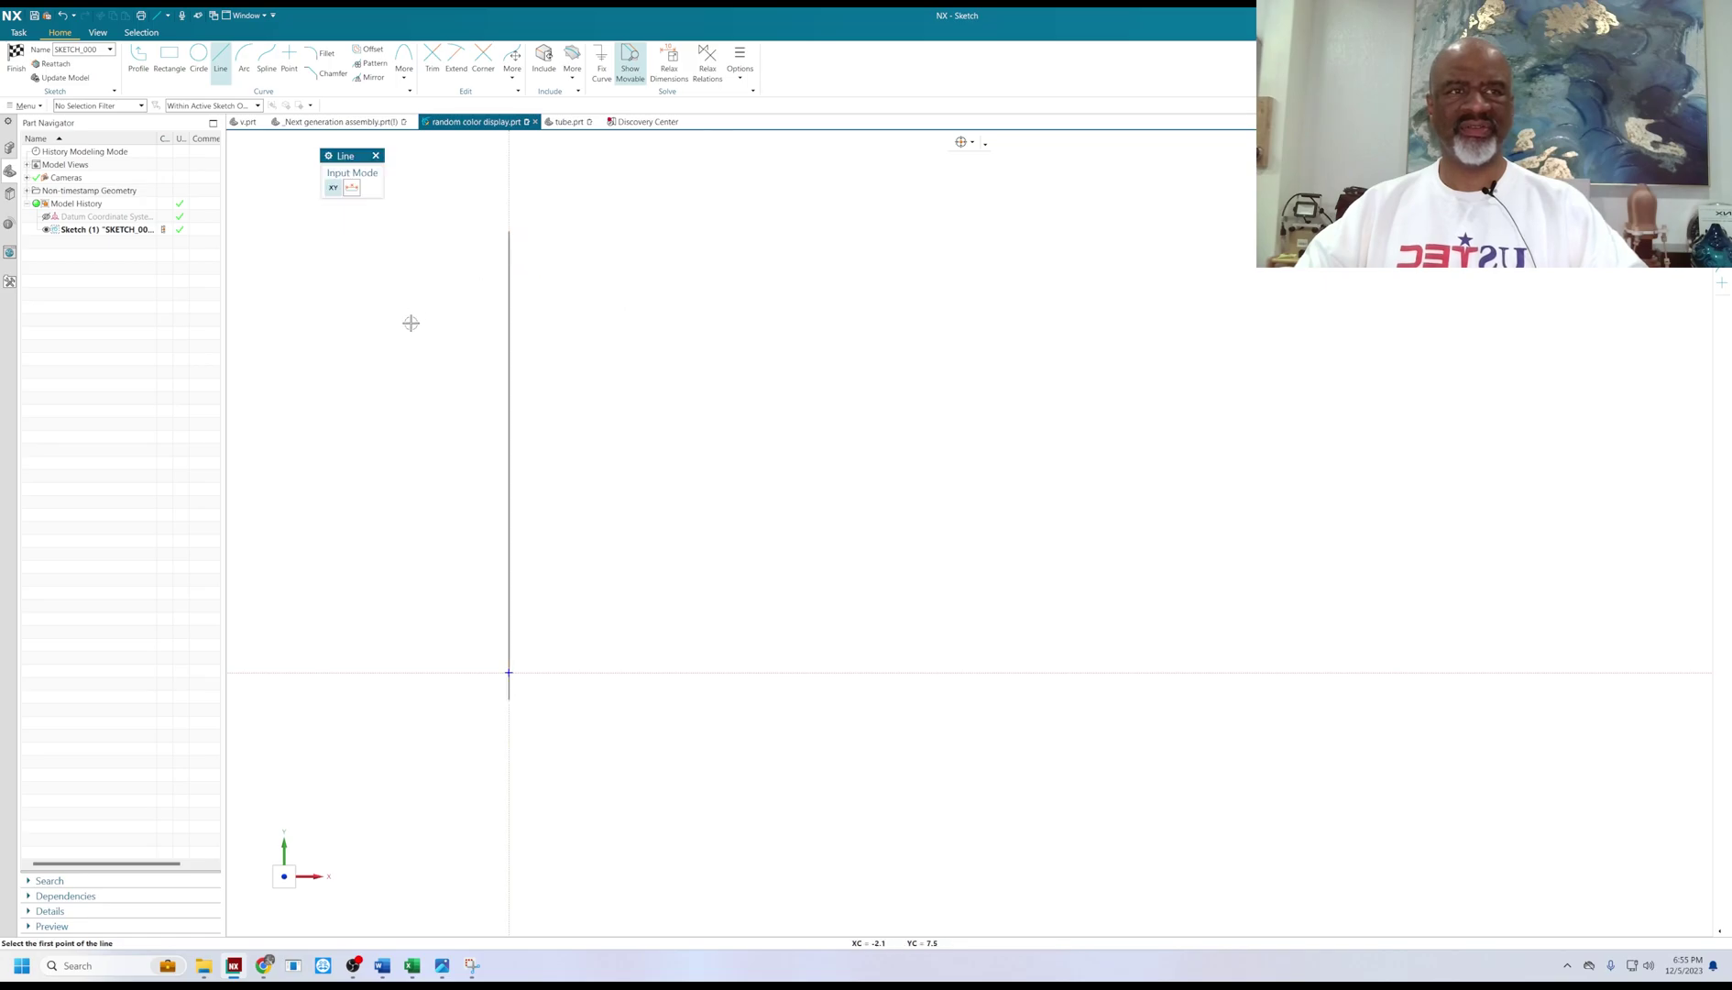
Draw a five-point studio spline vase profile ending on the horizontal axis.
left_click(266, 56)
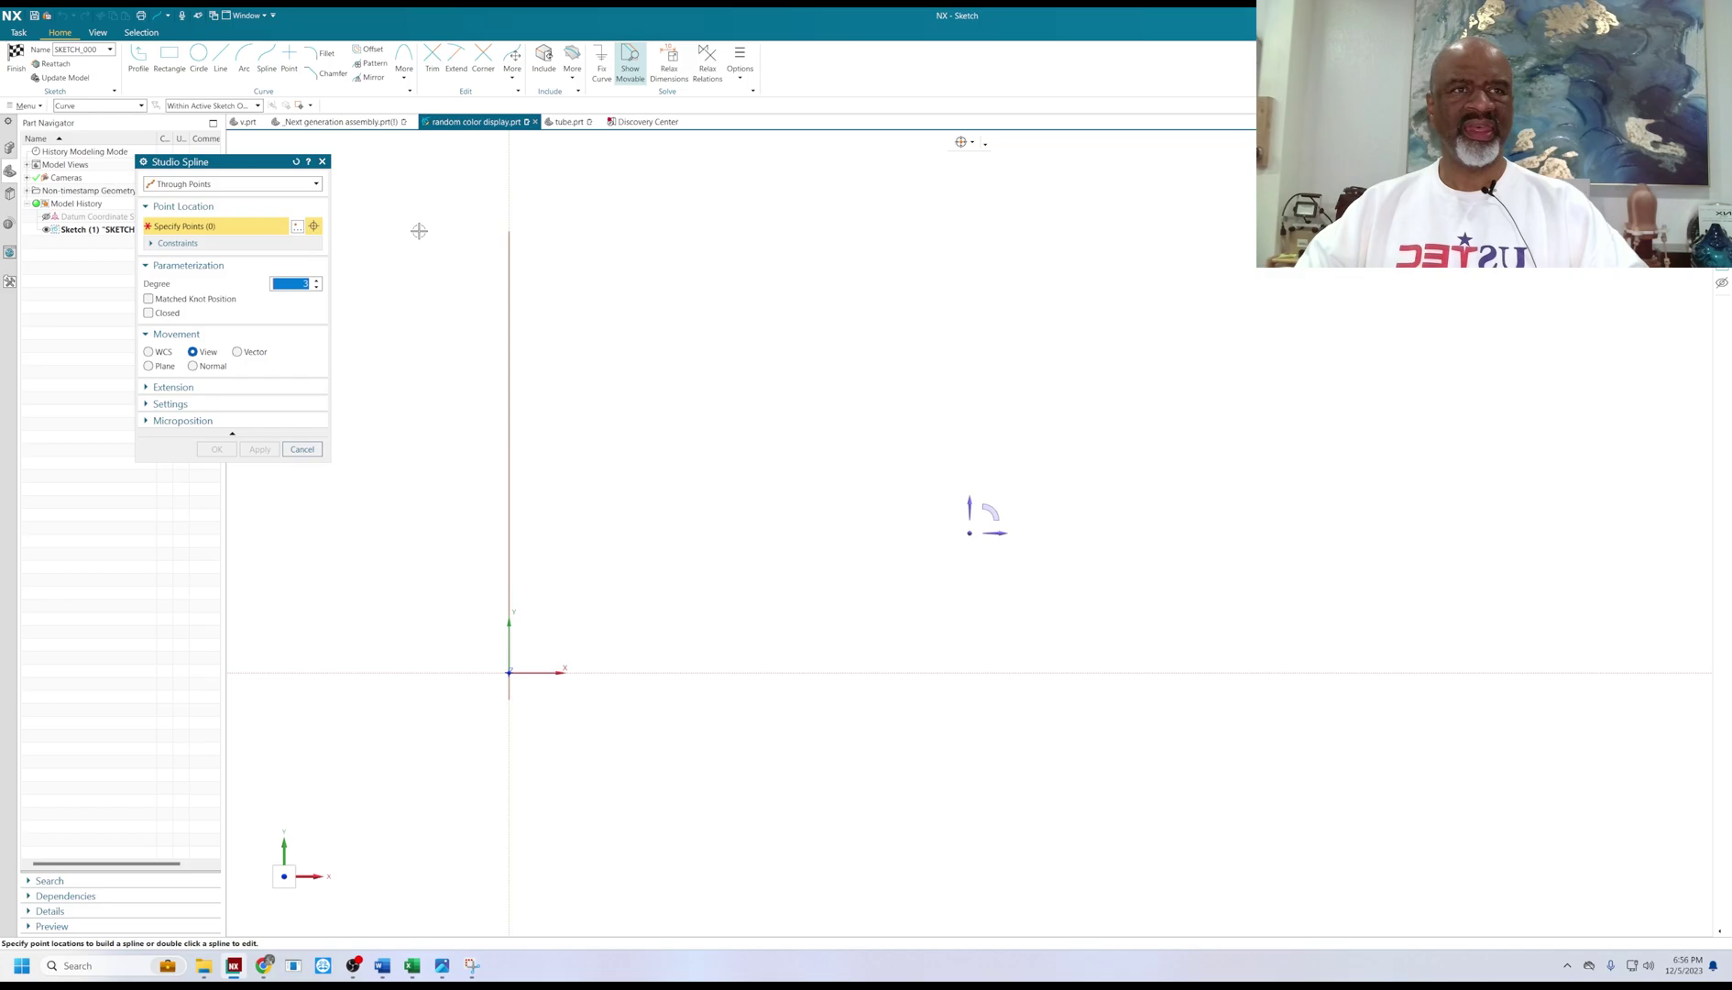
left_click(587, 250)
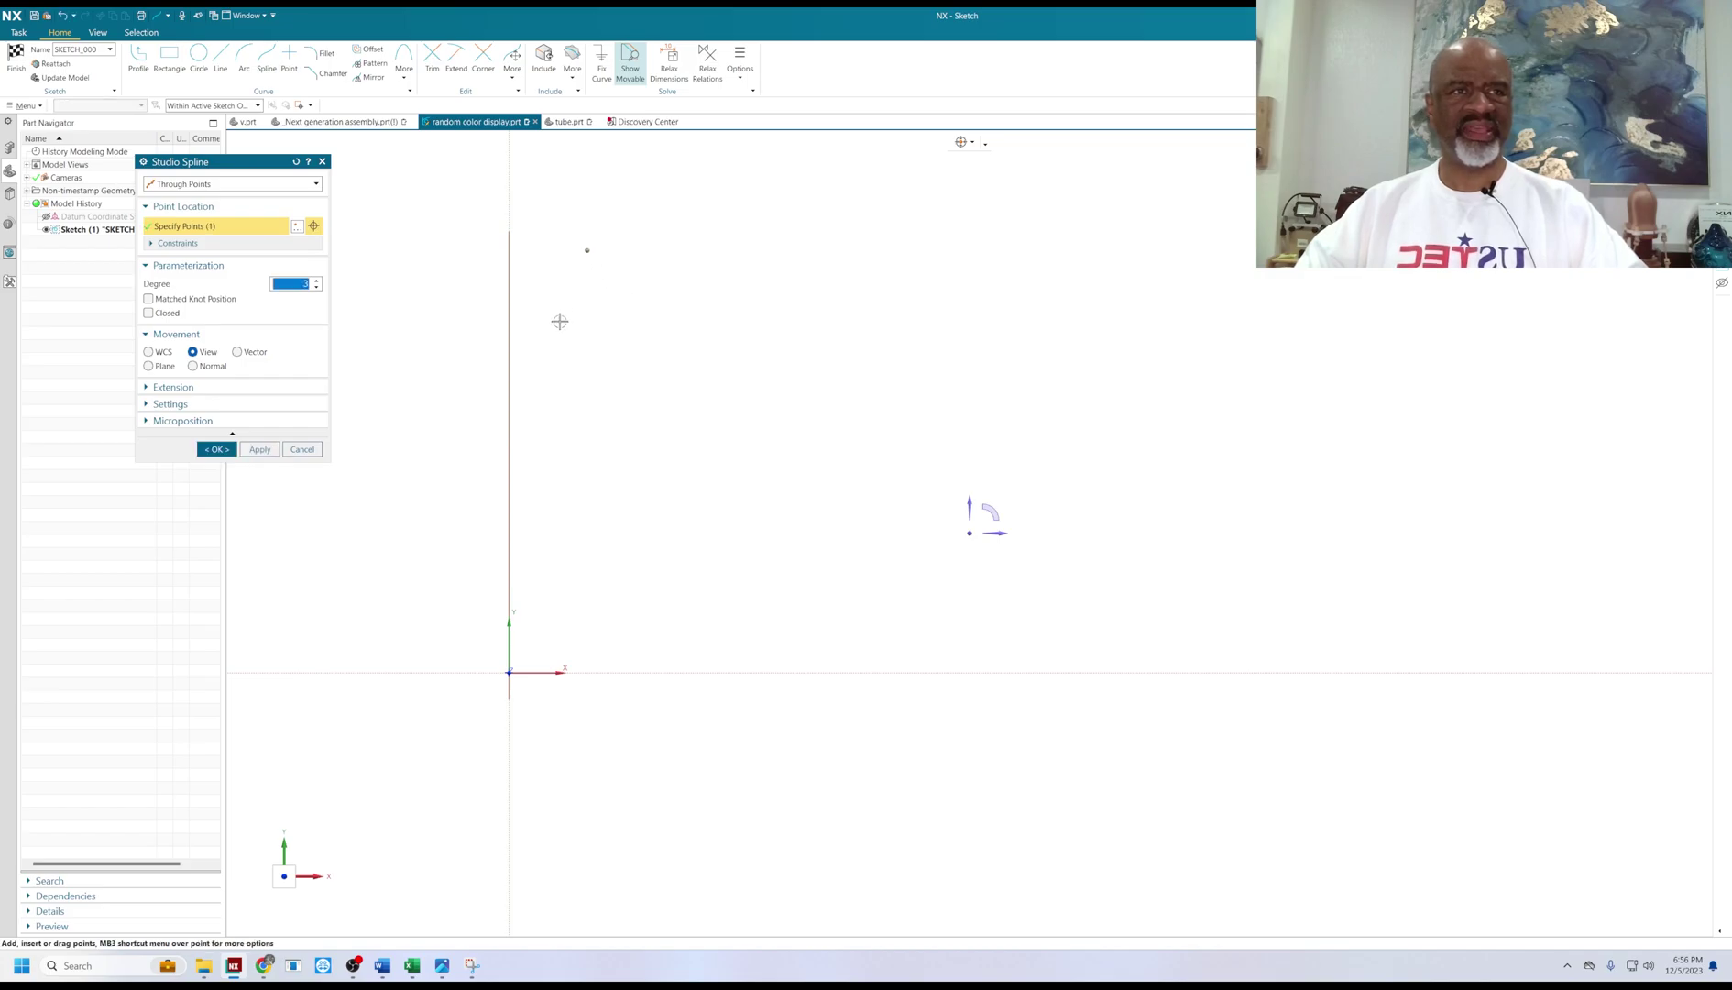
left_click(559, 331)
left_click(594, 448)
left_click(661, 544)
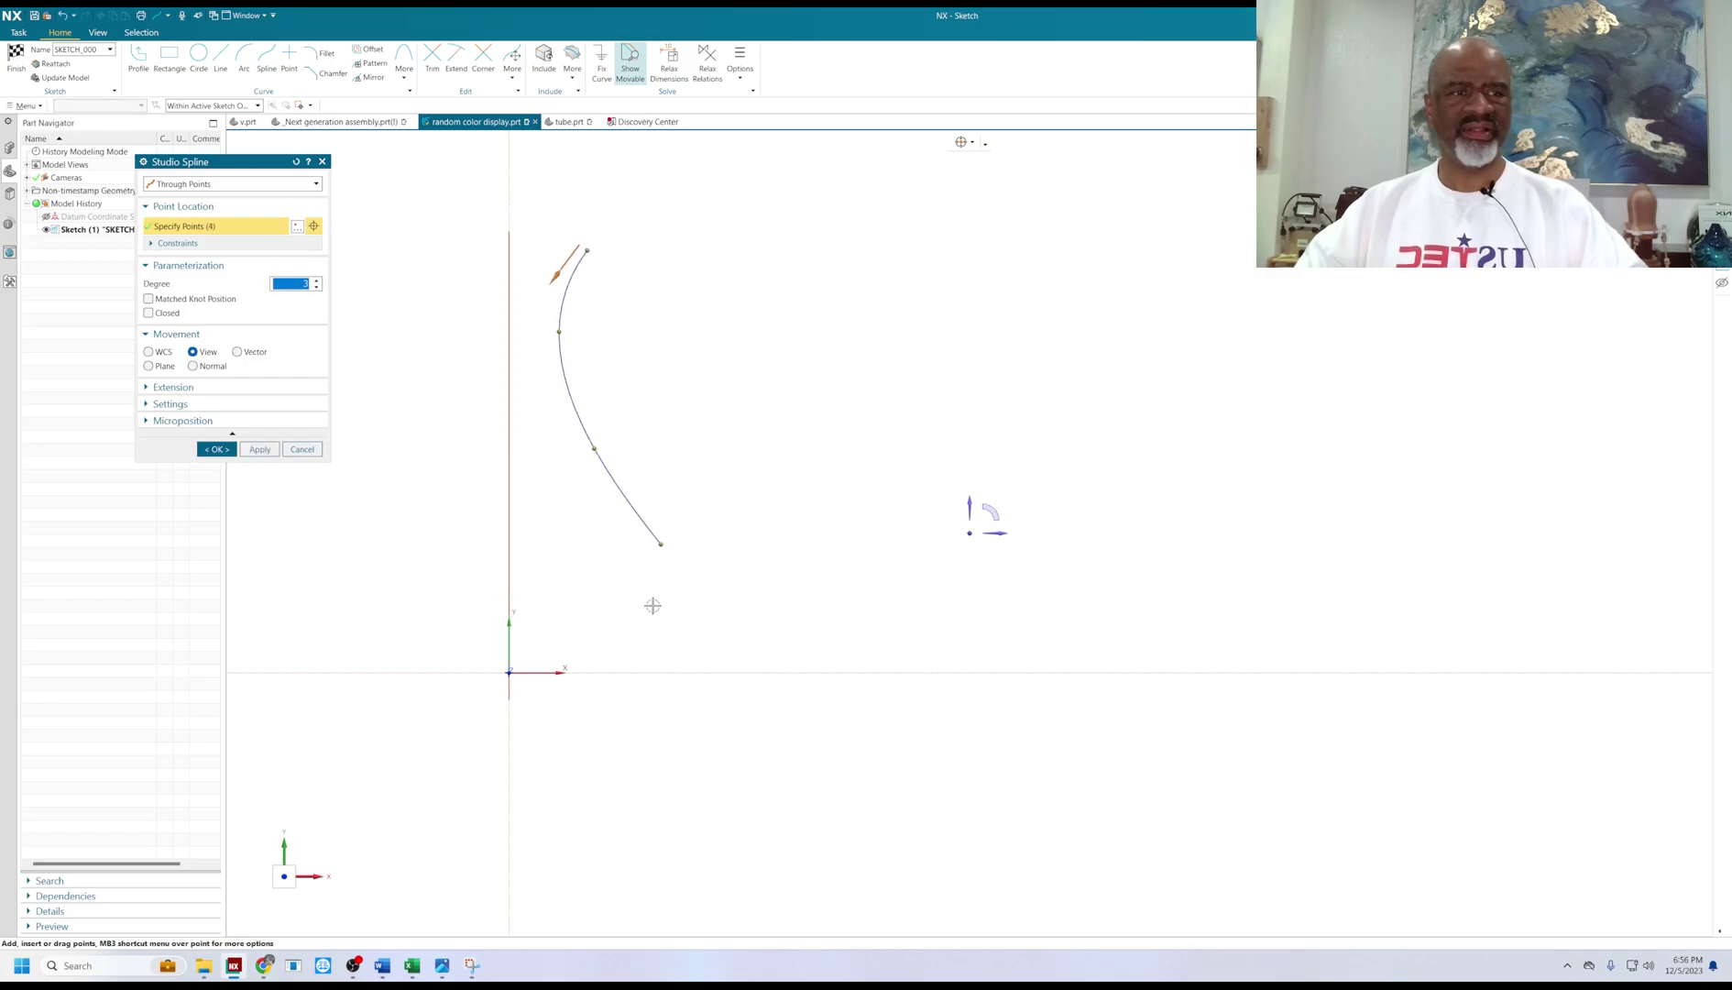
left_click(631, 673)
Drag the spline's lower points to reshape the bulge and neck, then finish the sketch.
left_click_drag(661, 544, 647, 529)
left_click_drag(593, 448, 600, 457)
left_click_drag(559, 331, 560, 343)
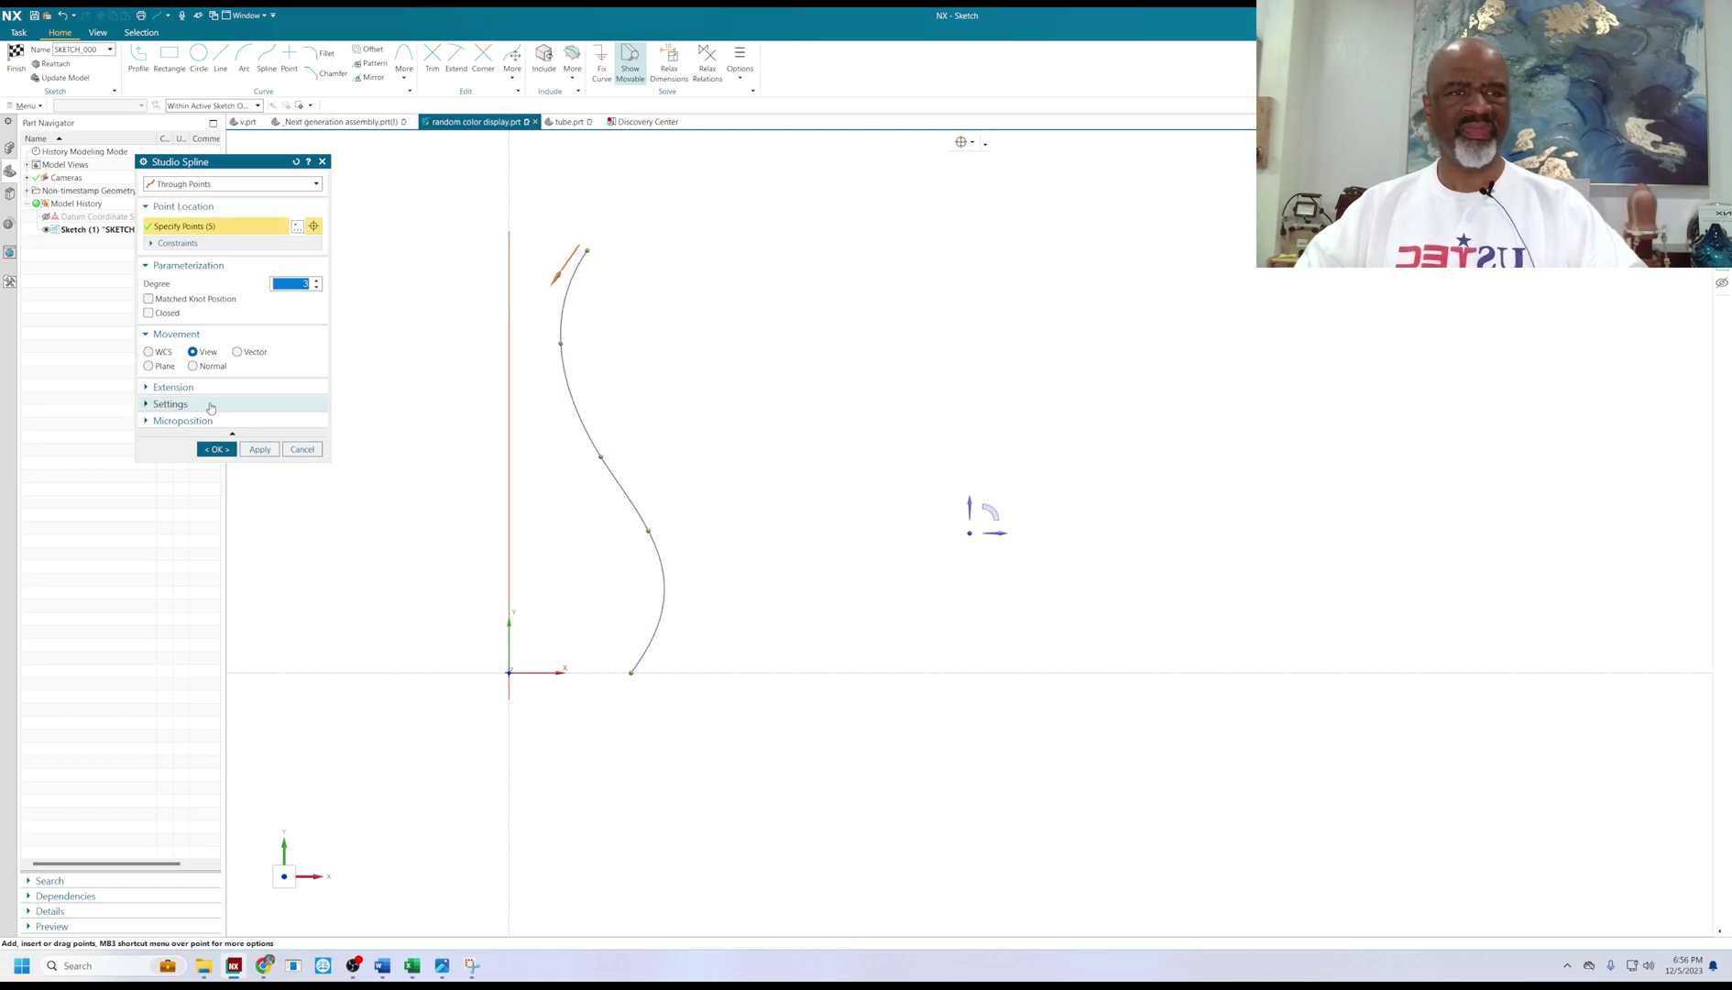
left_click(217, 449)
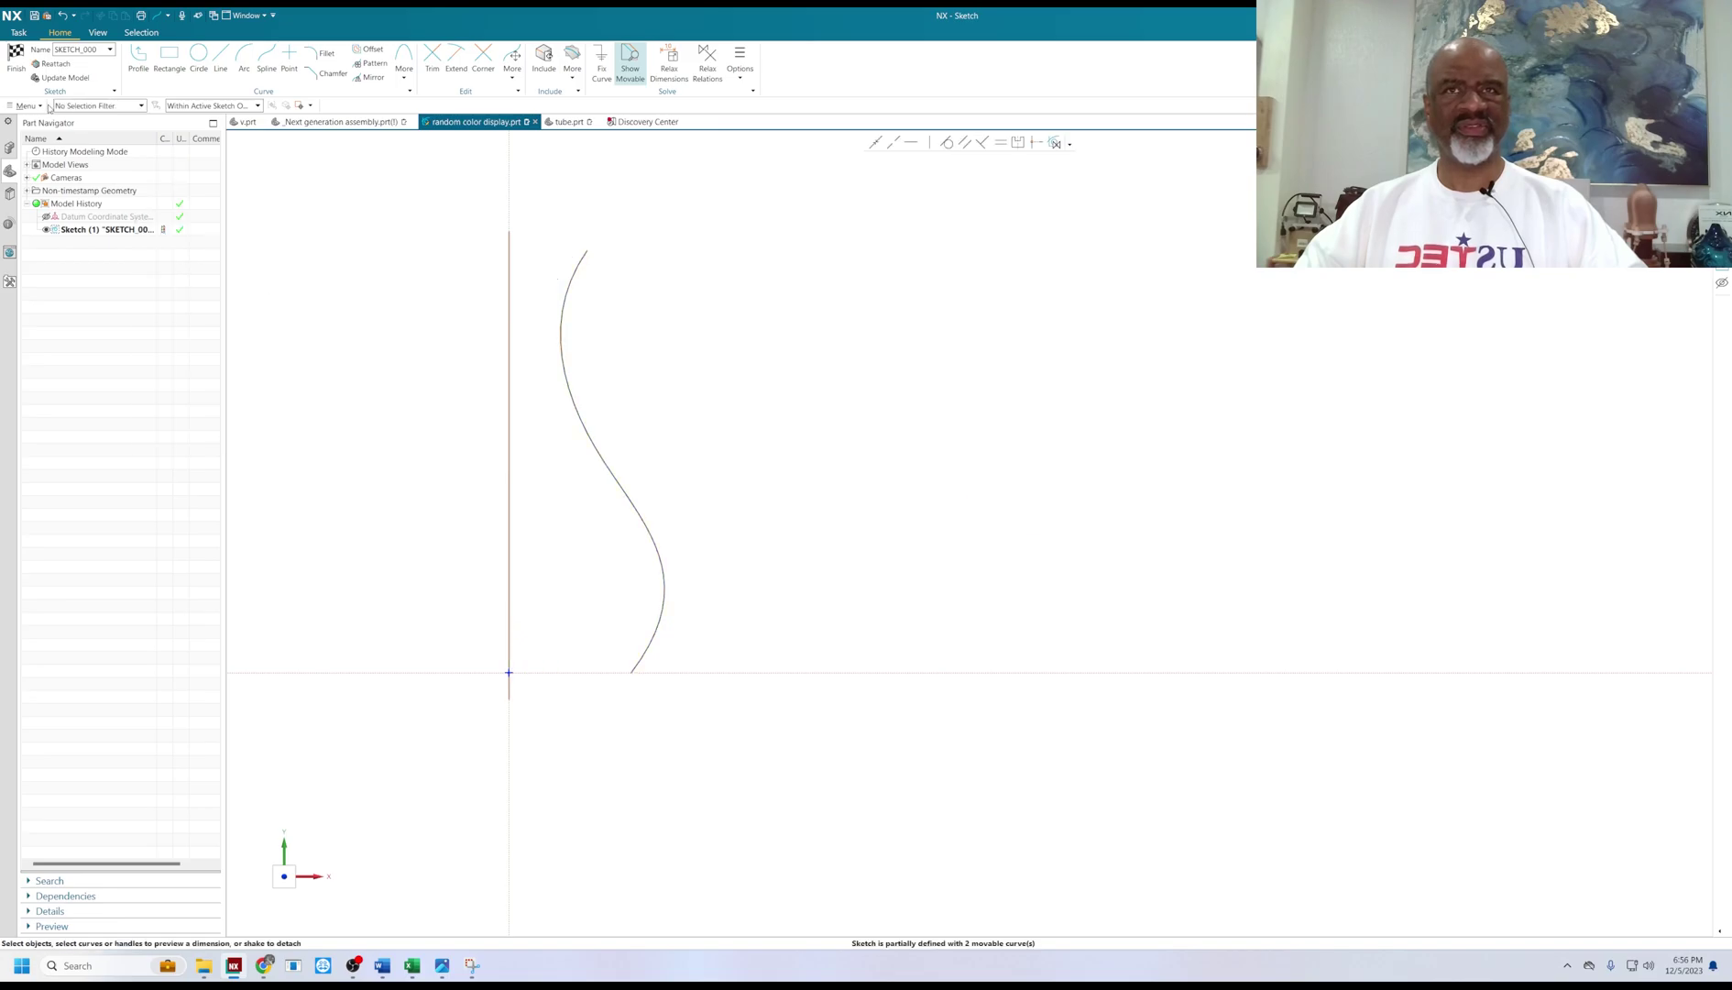
left_click(15, 58)
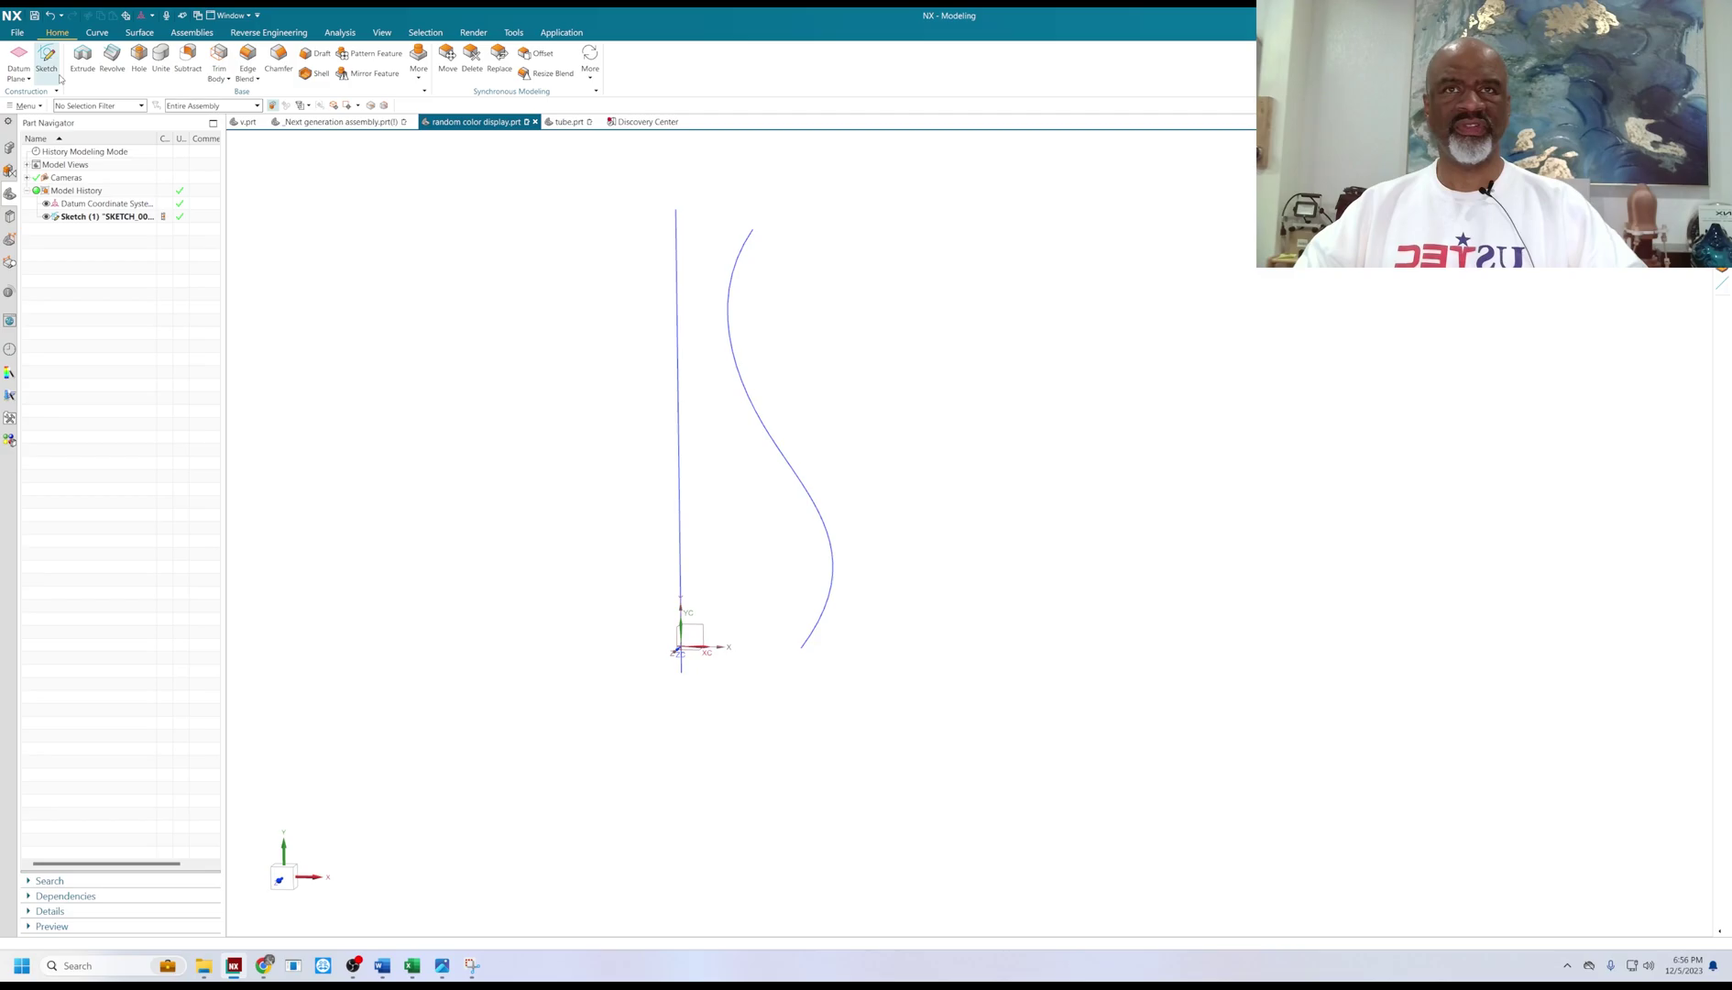
Revolve the single profile spline about the vertical line into a solid vase.
left_click(112, 57)
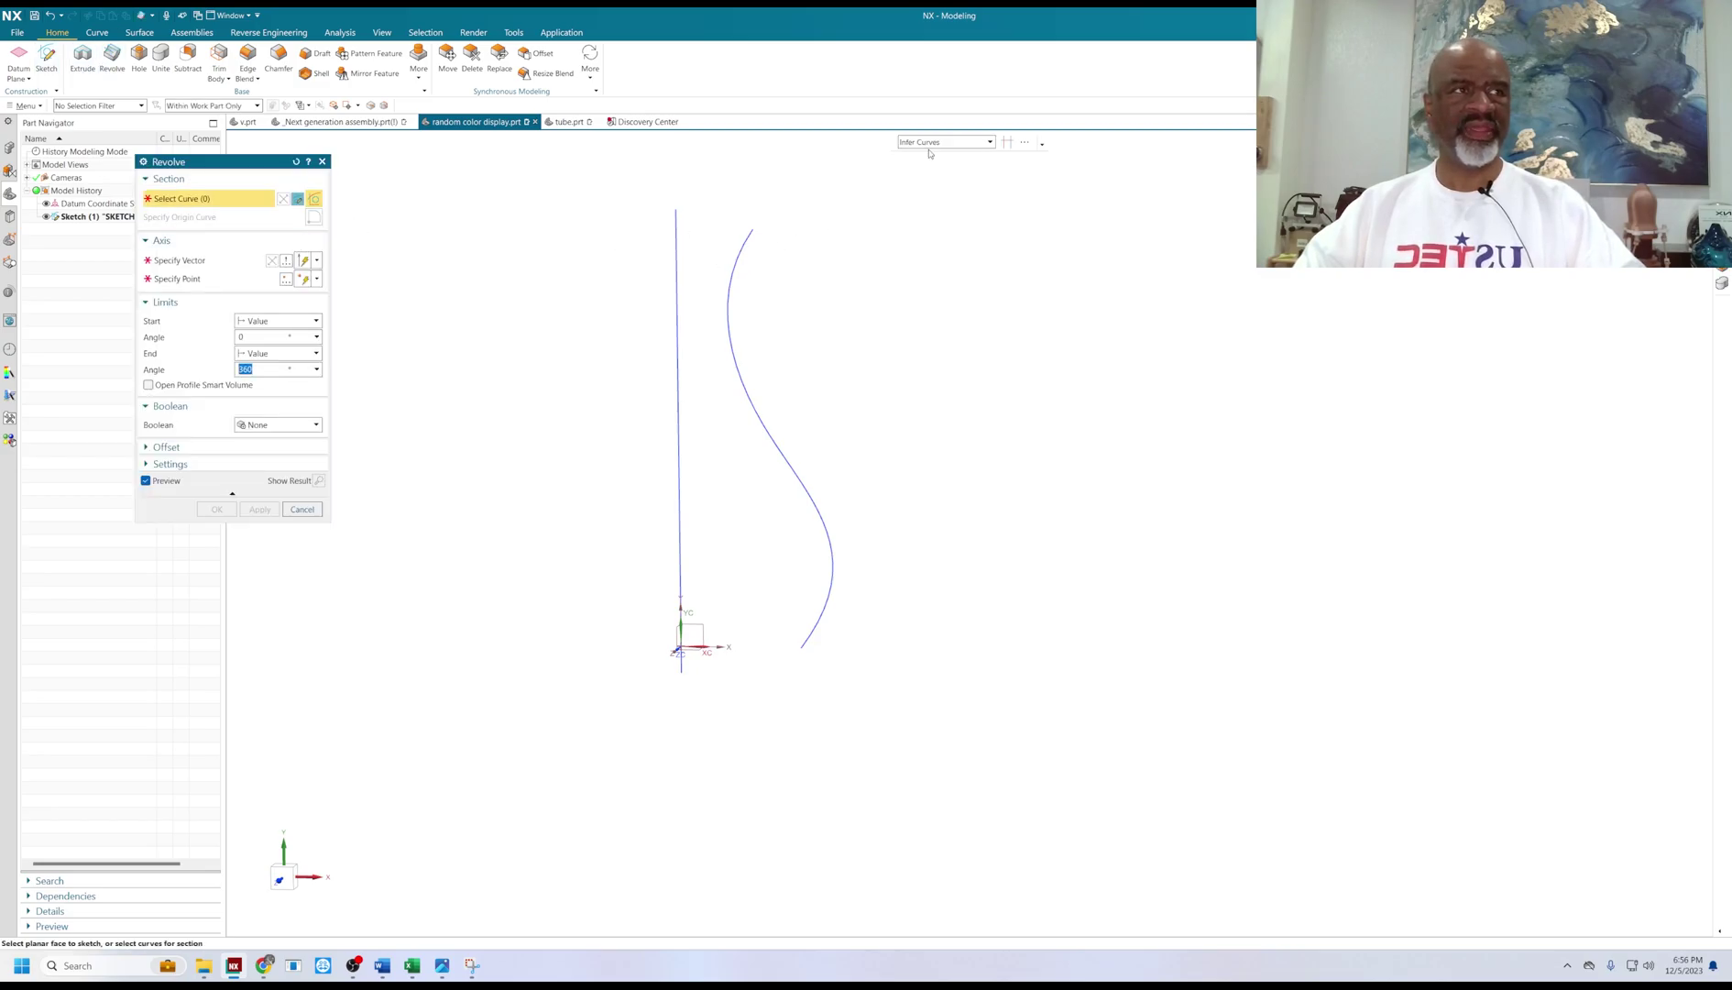
left_click(944, 142)
left_click(921, 155)
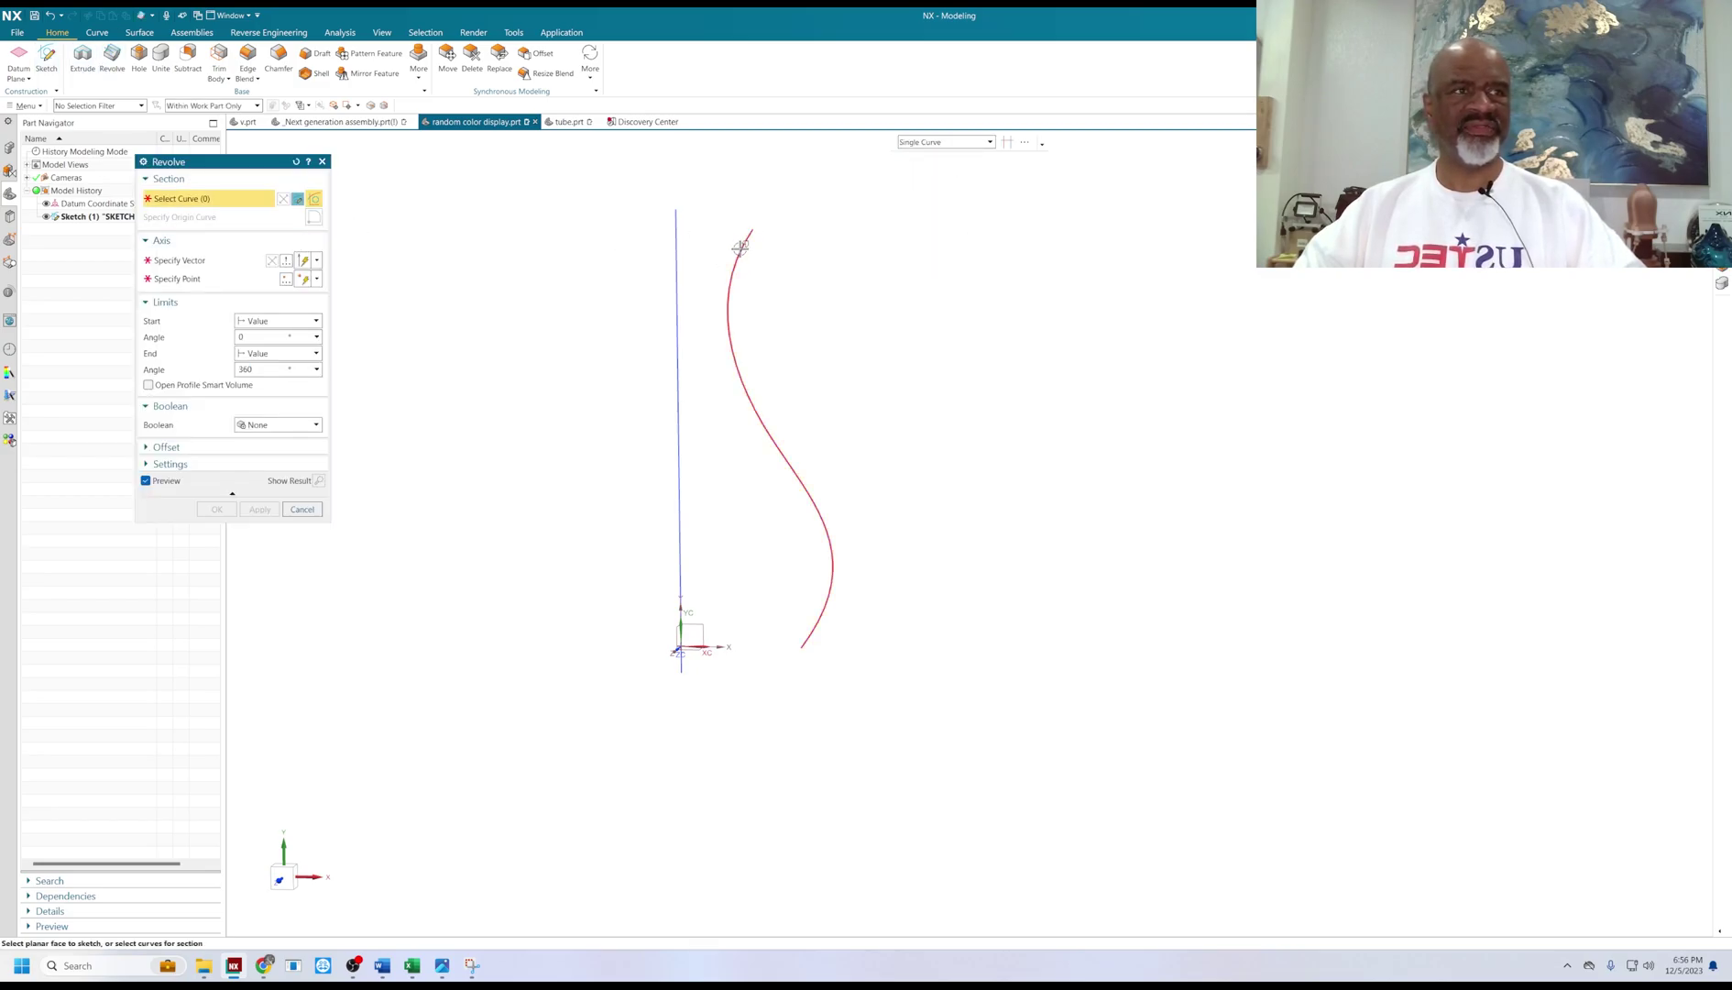
left_click(740, 247)
middle_click(970, 532)
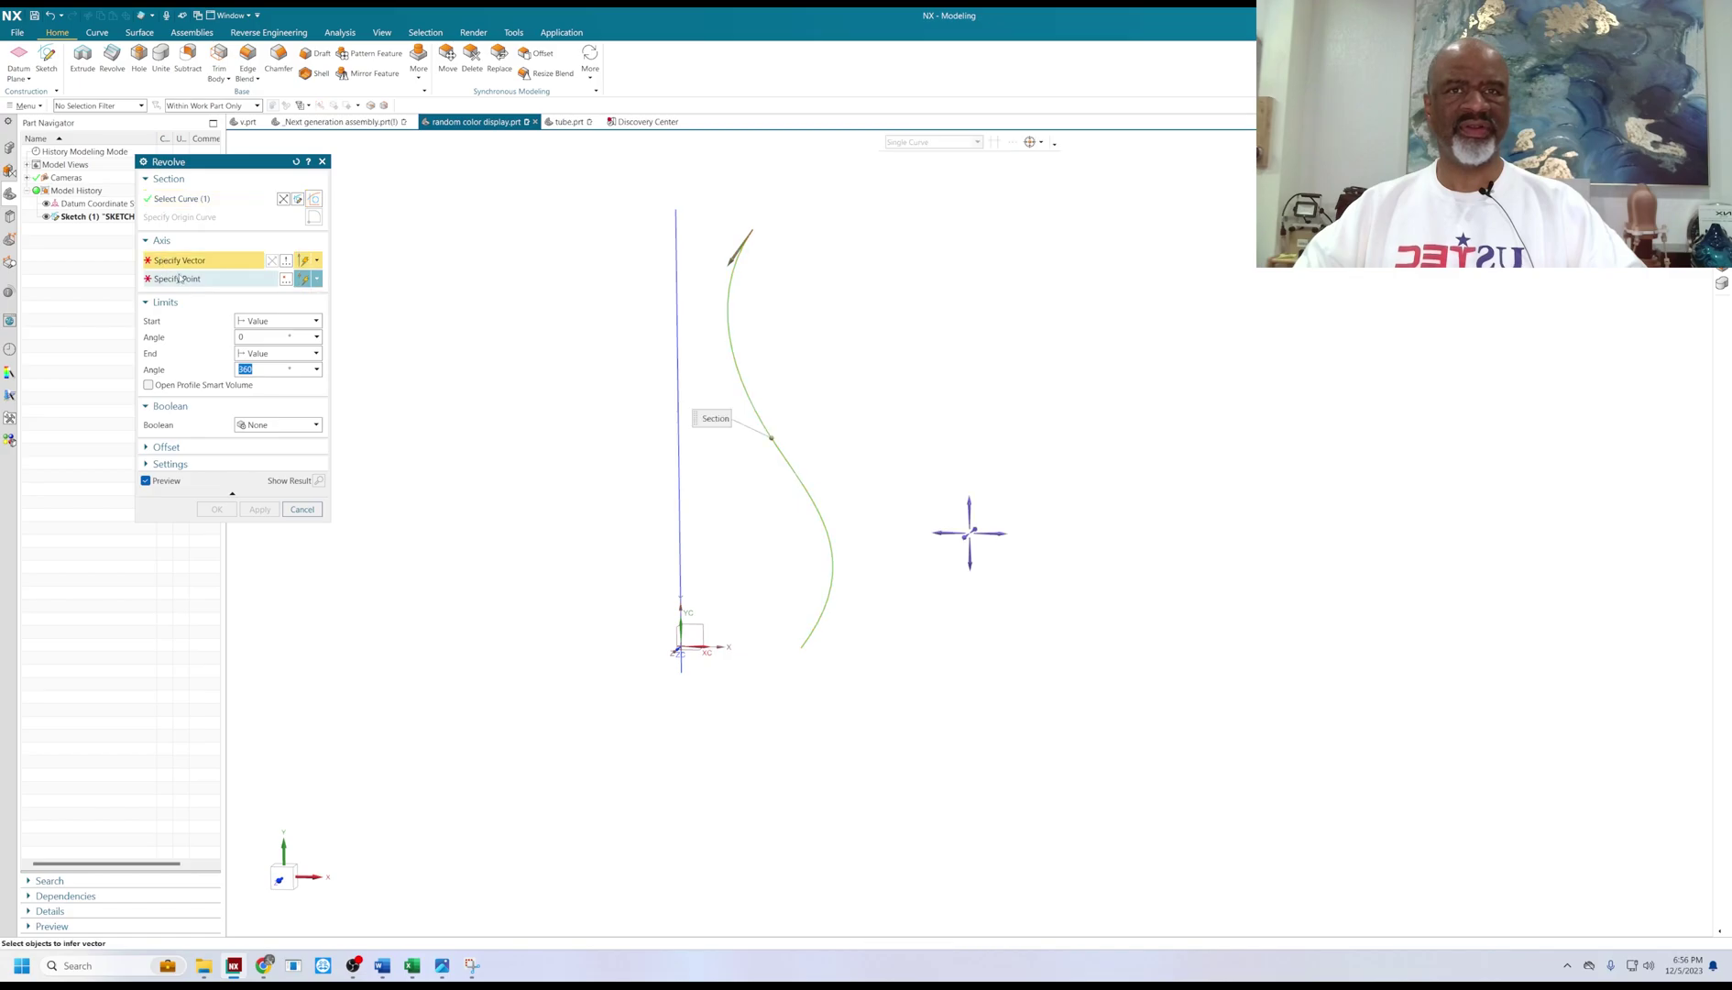
left_click(679, 236)
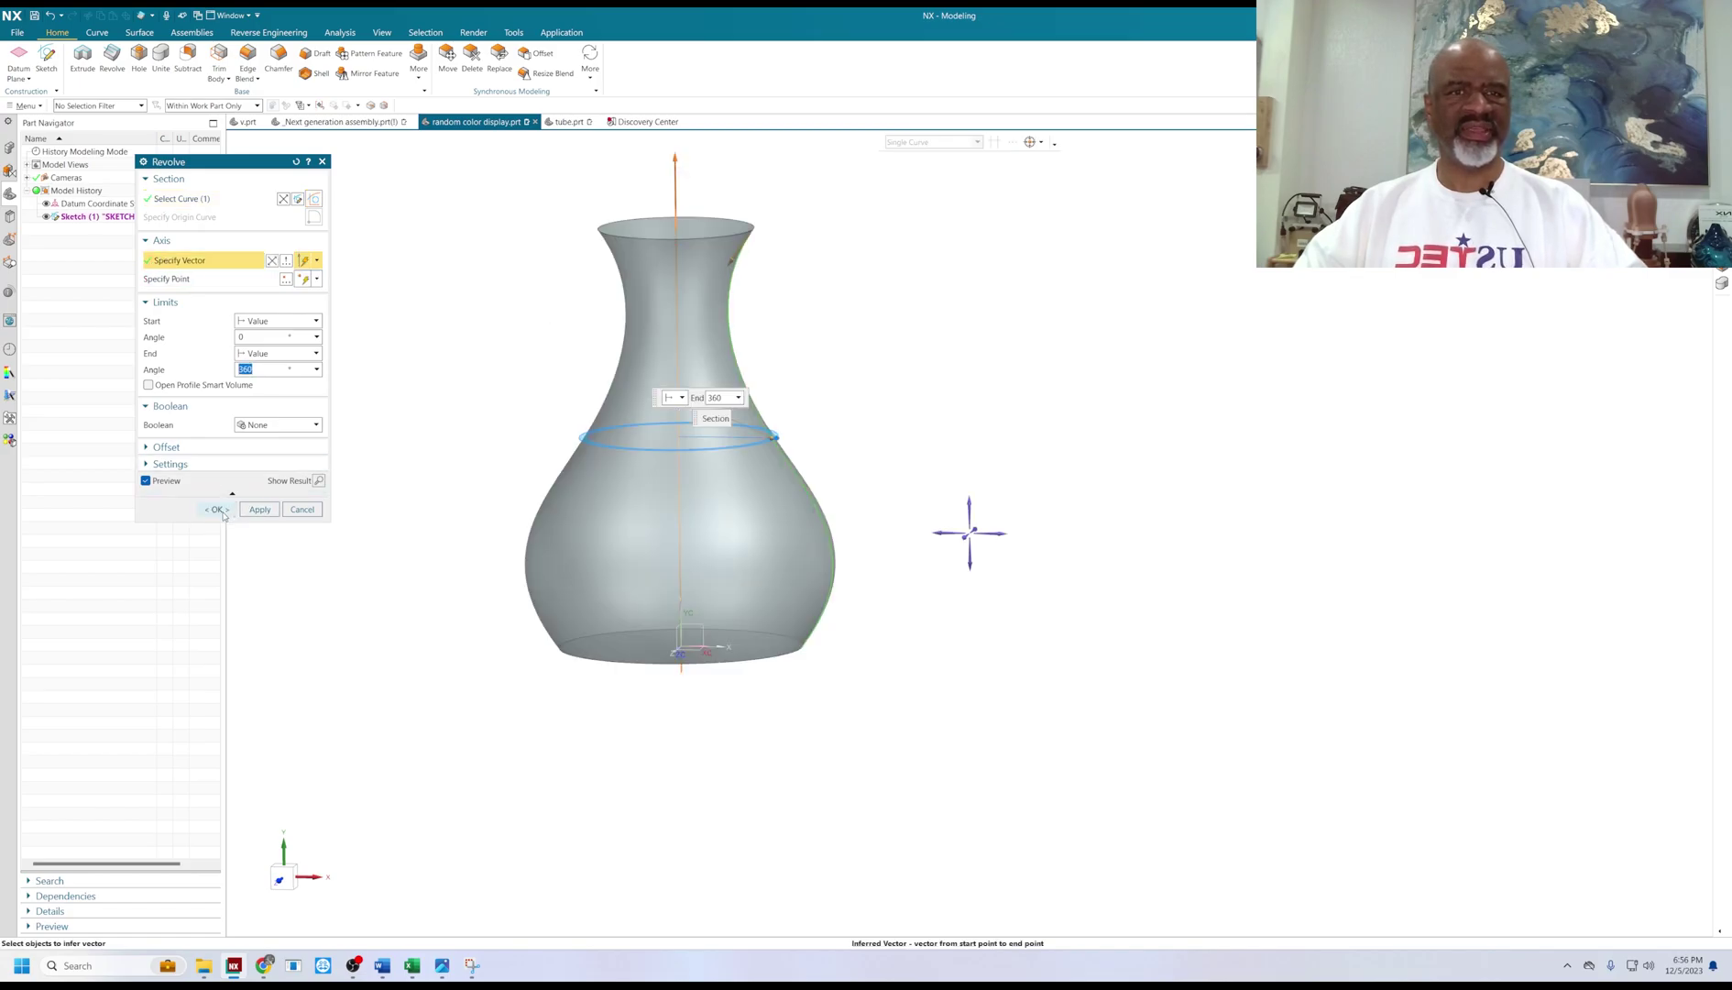
left_click(217, 509)
mouse_move(548, 331)
middle_mouse_down()
mouse_move(548, 359)
mouse_move(552, 301)
mouse_move(534, 348)
middle_mouse_up()
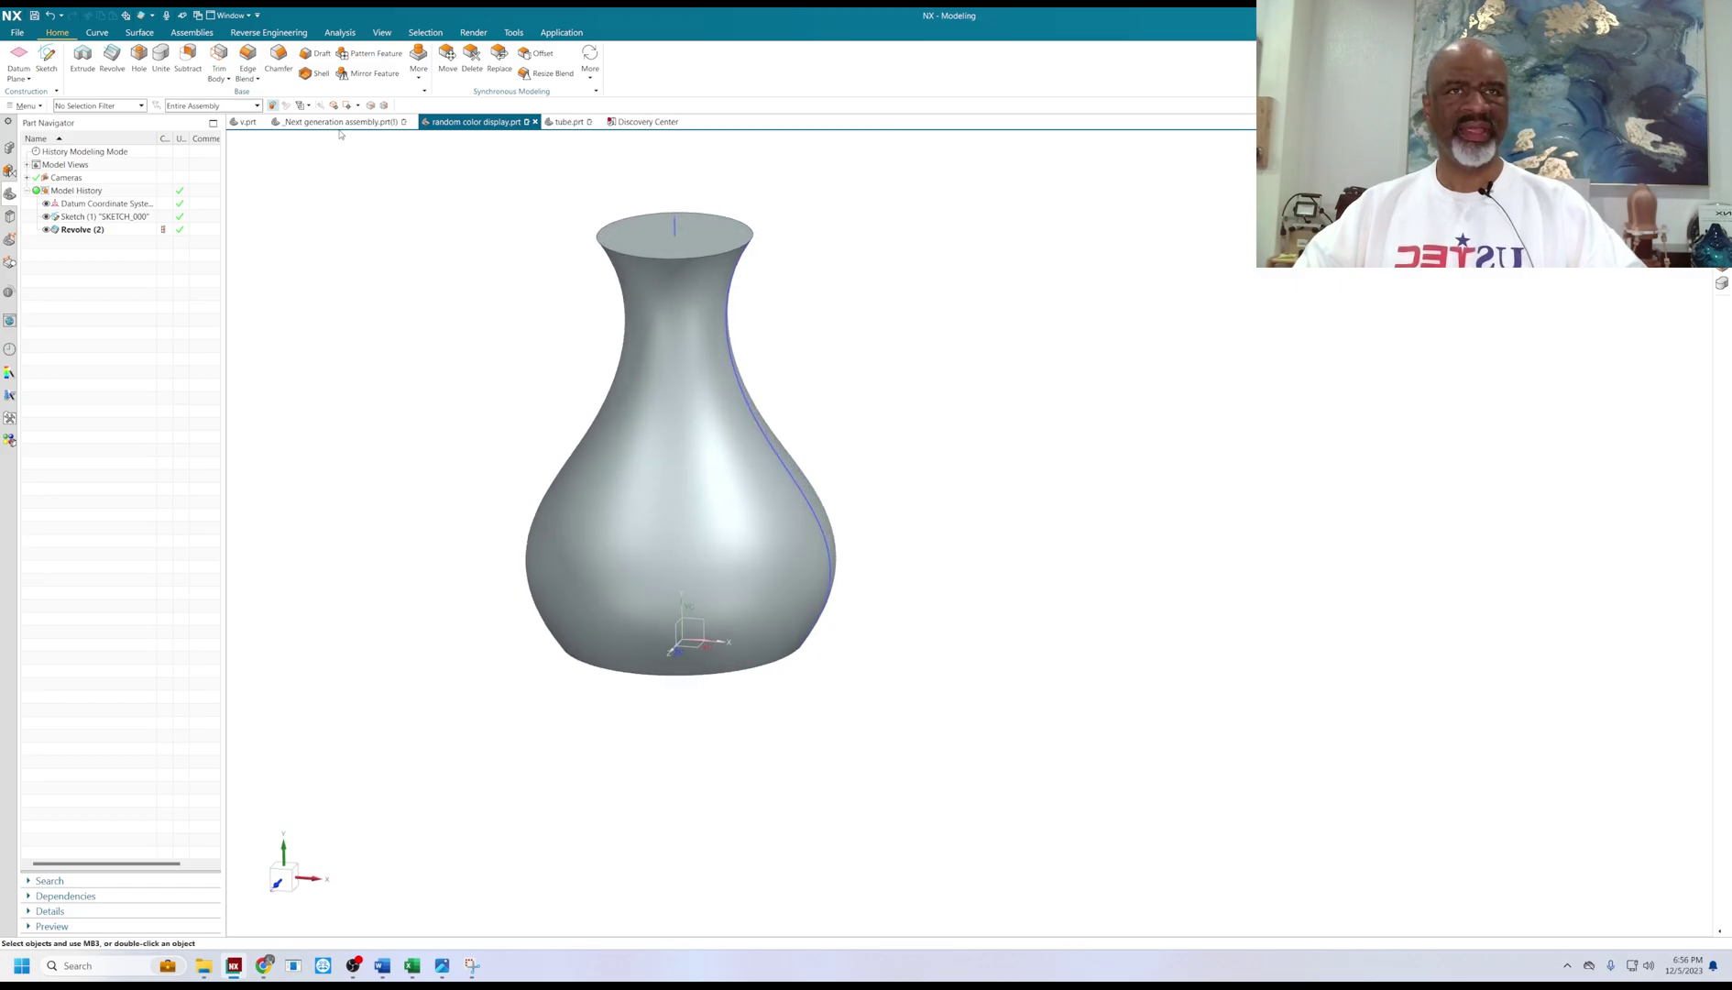
Shell the vase at 0.2 in thickness, leaving the top face open.
left_click(314, 73)
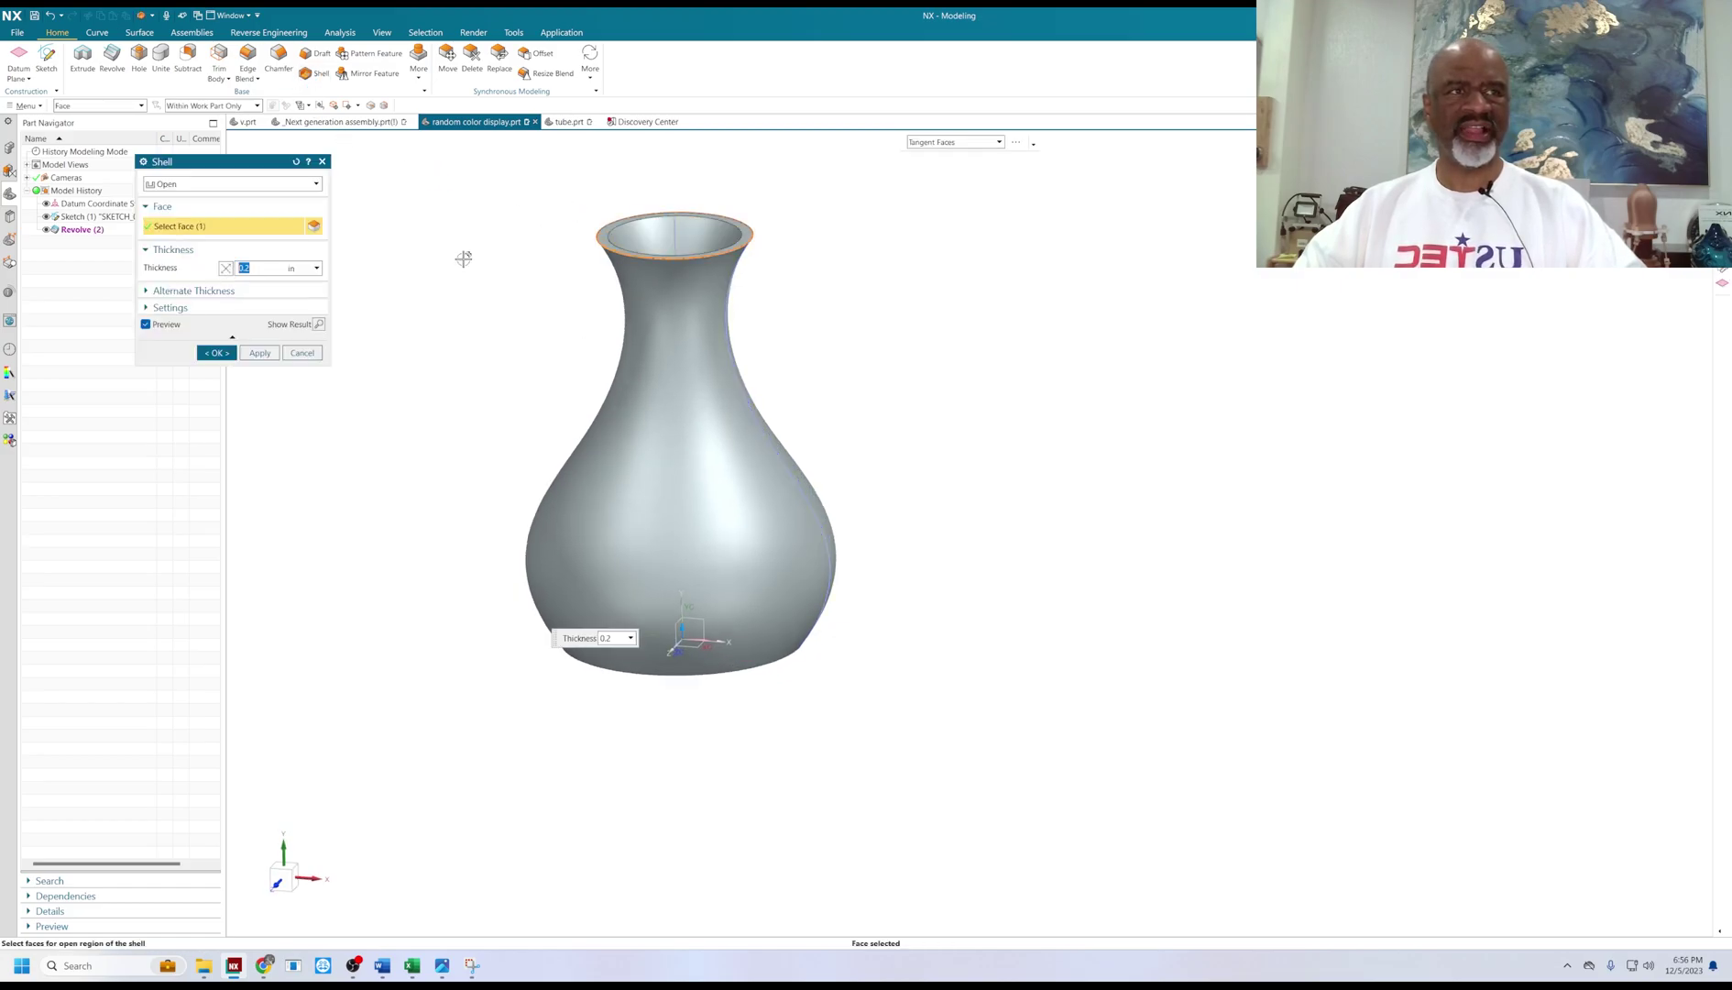
left_click(215, 353)
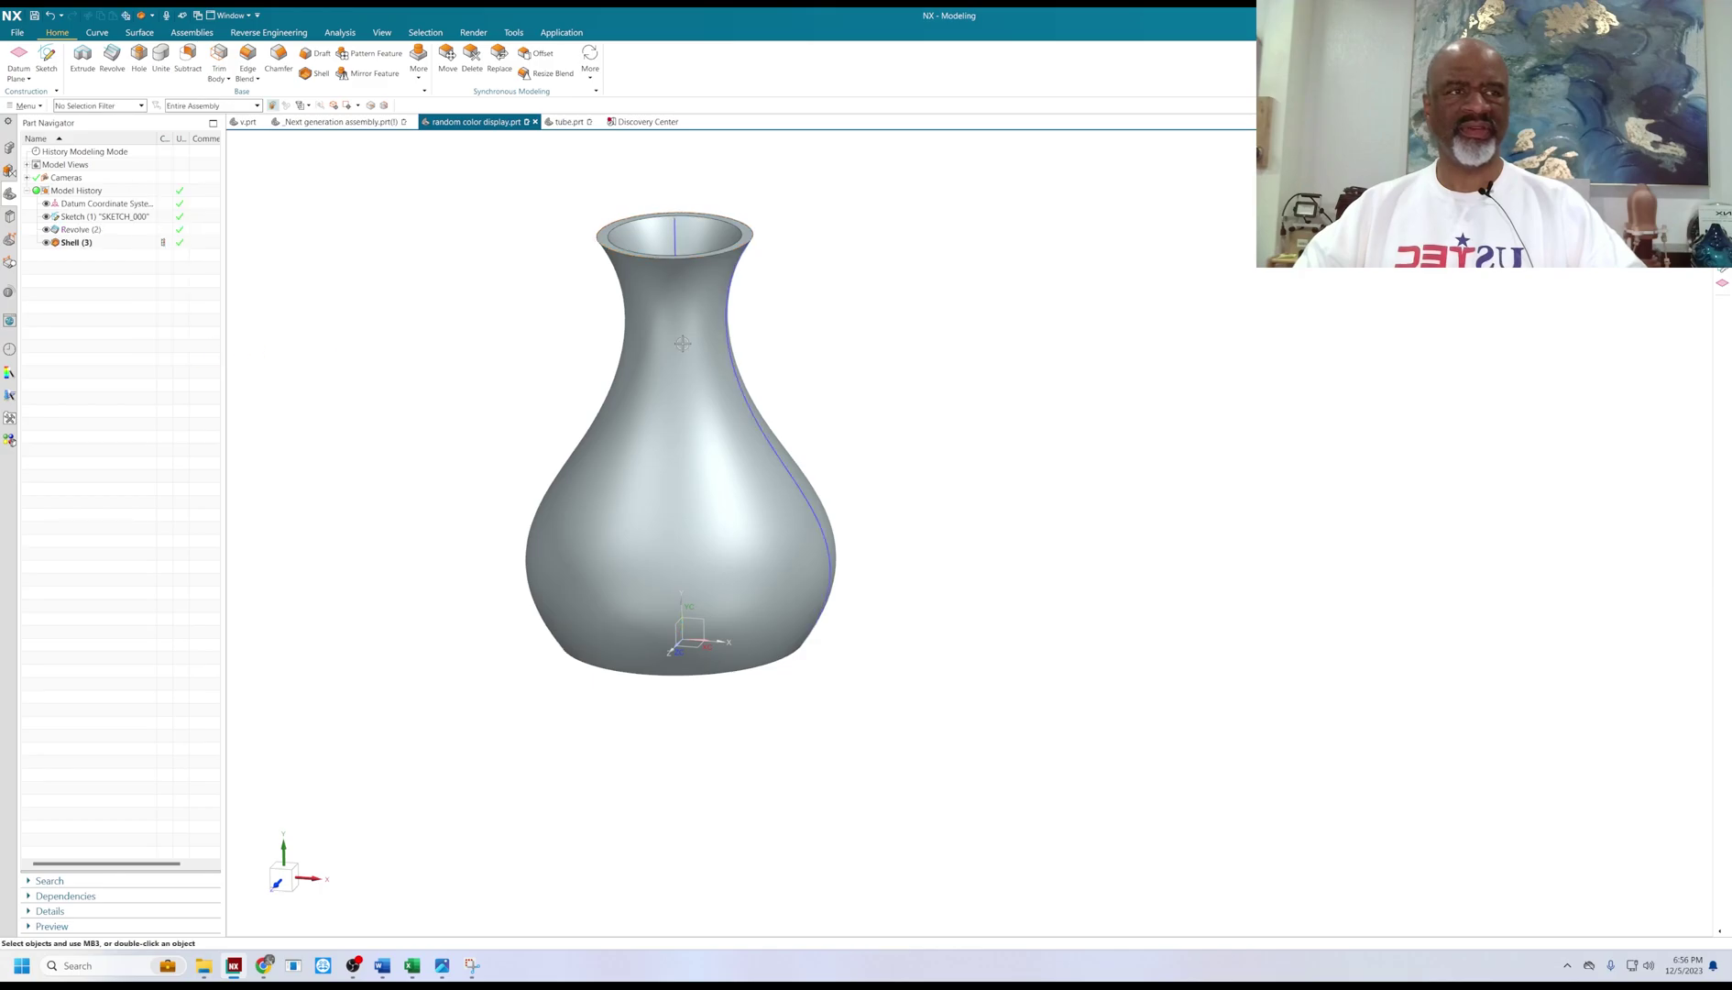
mouse_move(810, 323)
middle_mouse_down()
mouse_move(792, 265)
mouse_move(792, 324)
mouse_move(793, 310)
middle_mouse_up()
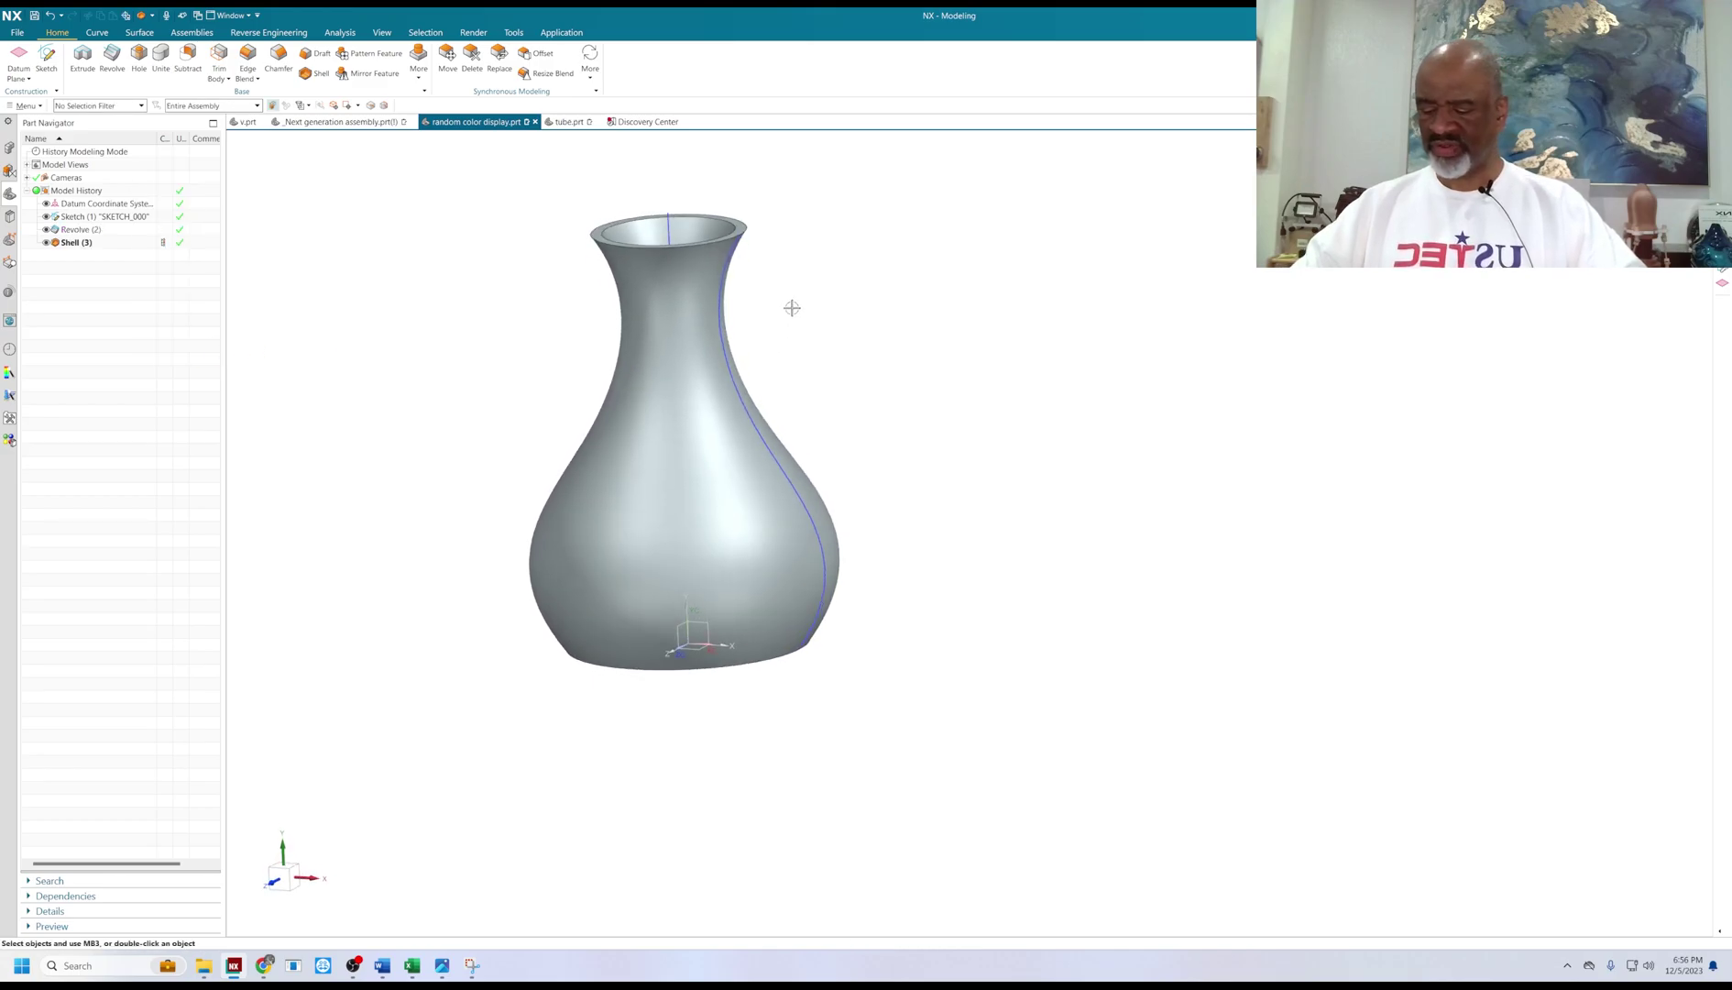
Open Edit Object Display on the profile curve, cancel it, and rotate the view.
key("ctrl+j")
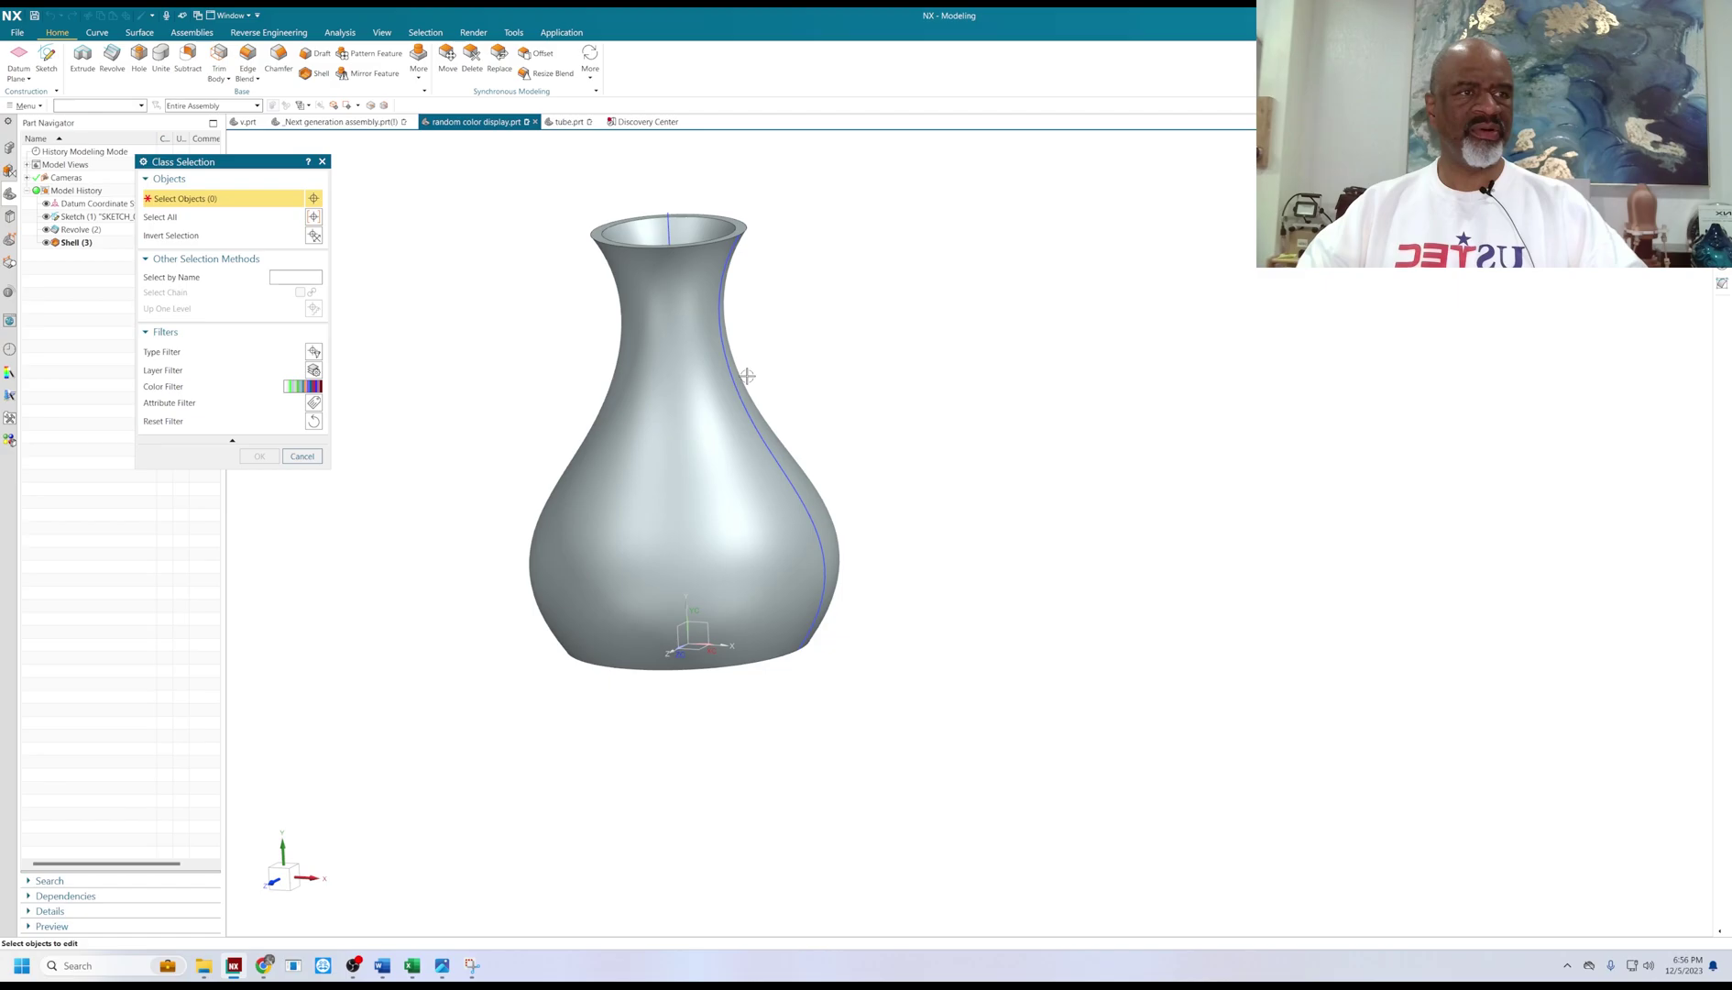
left_click(743, 378)
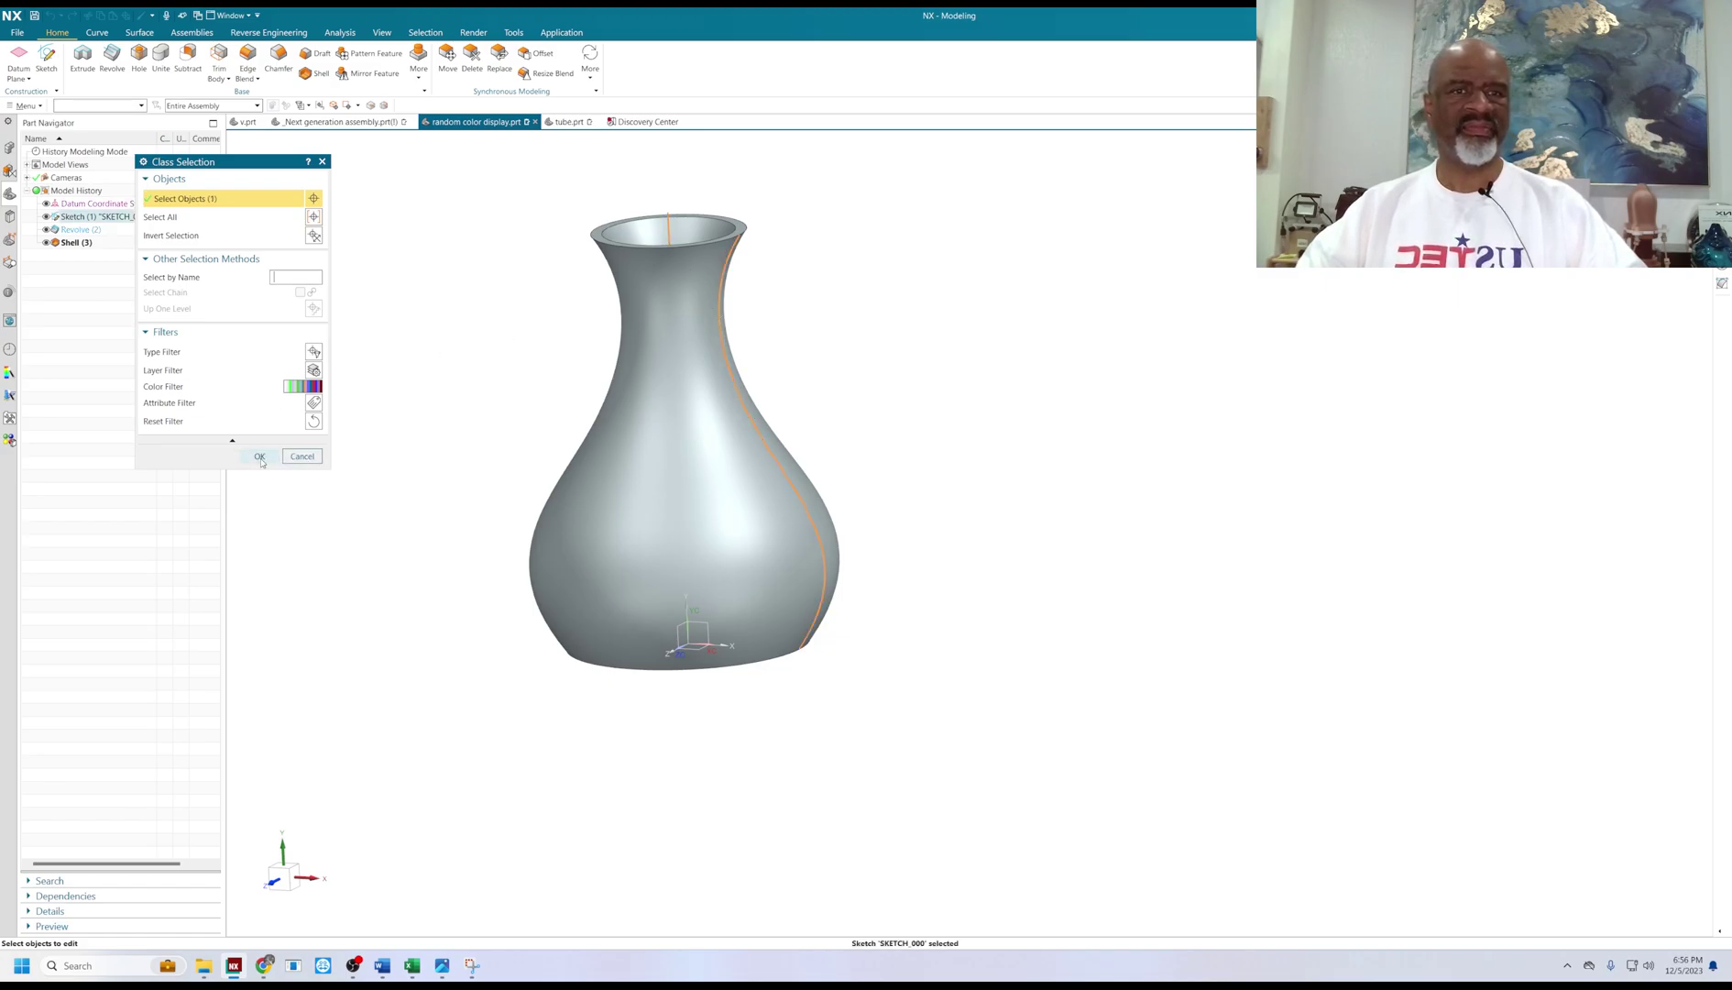
left_click(291, 456)
middle_click_drag(478, 320, 427, 297)
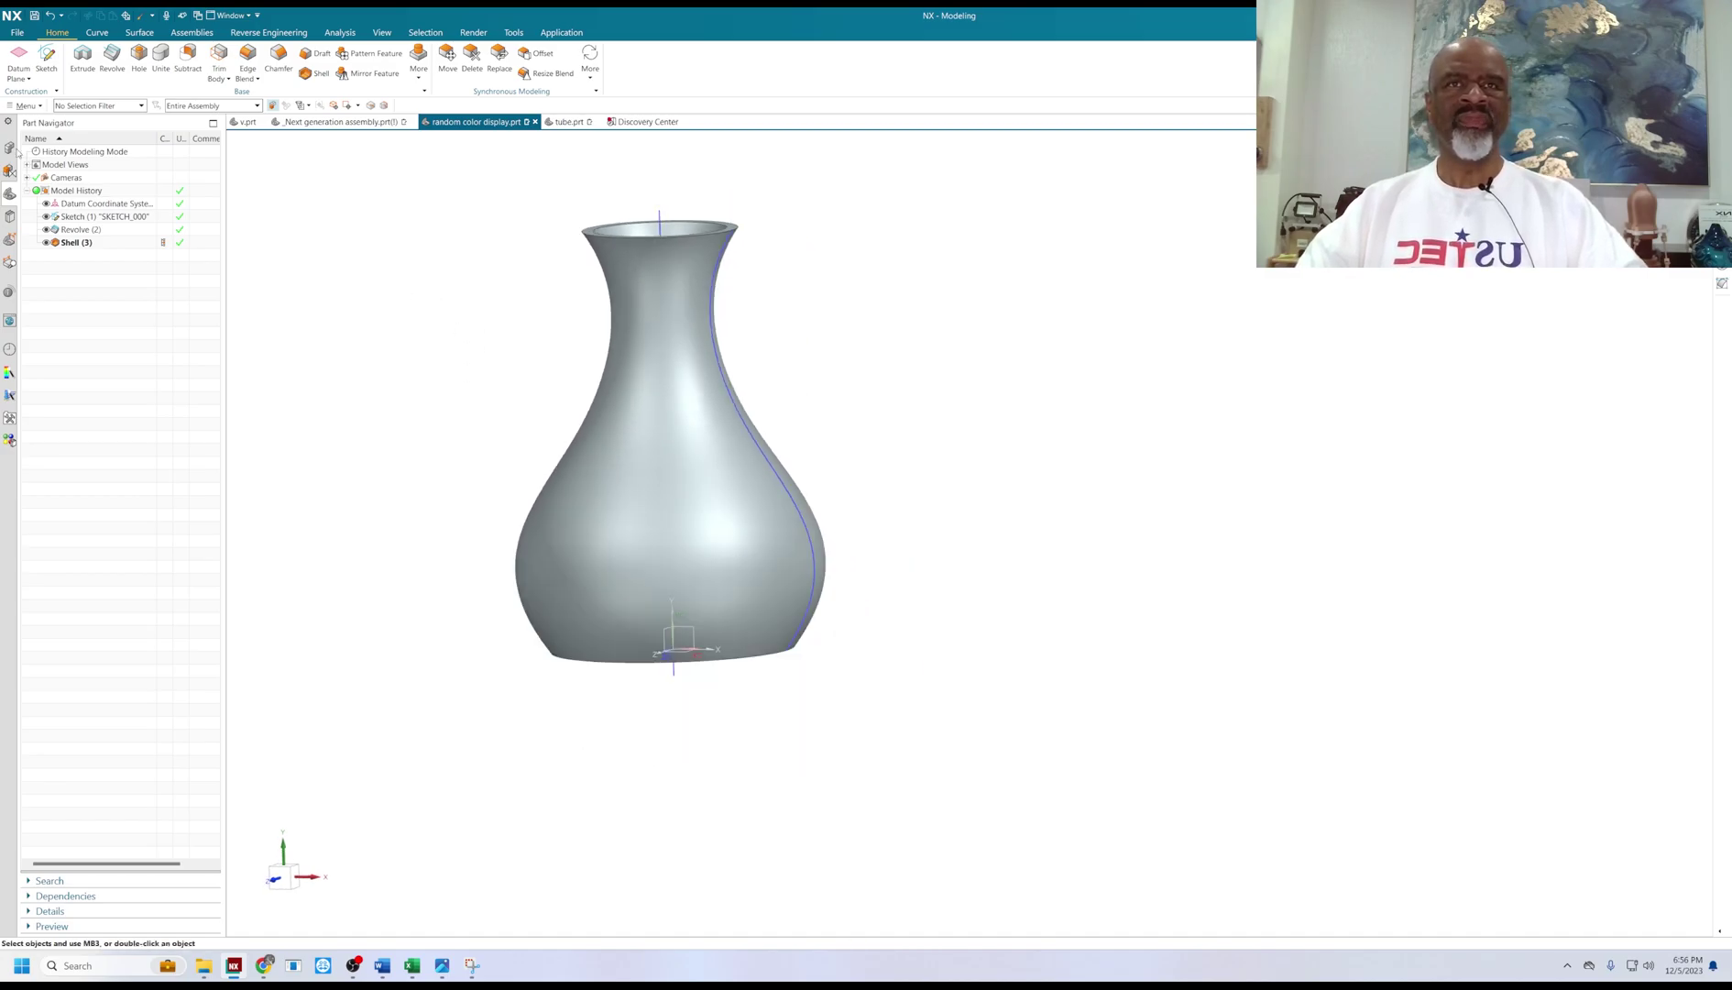
Create a right-handed helix along the vertical line with radius 3.5 and pitch 12.
left_click(95, 33)
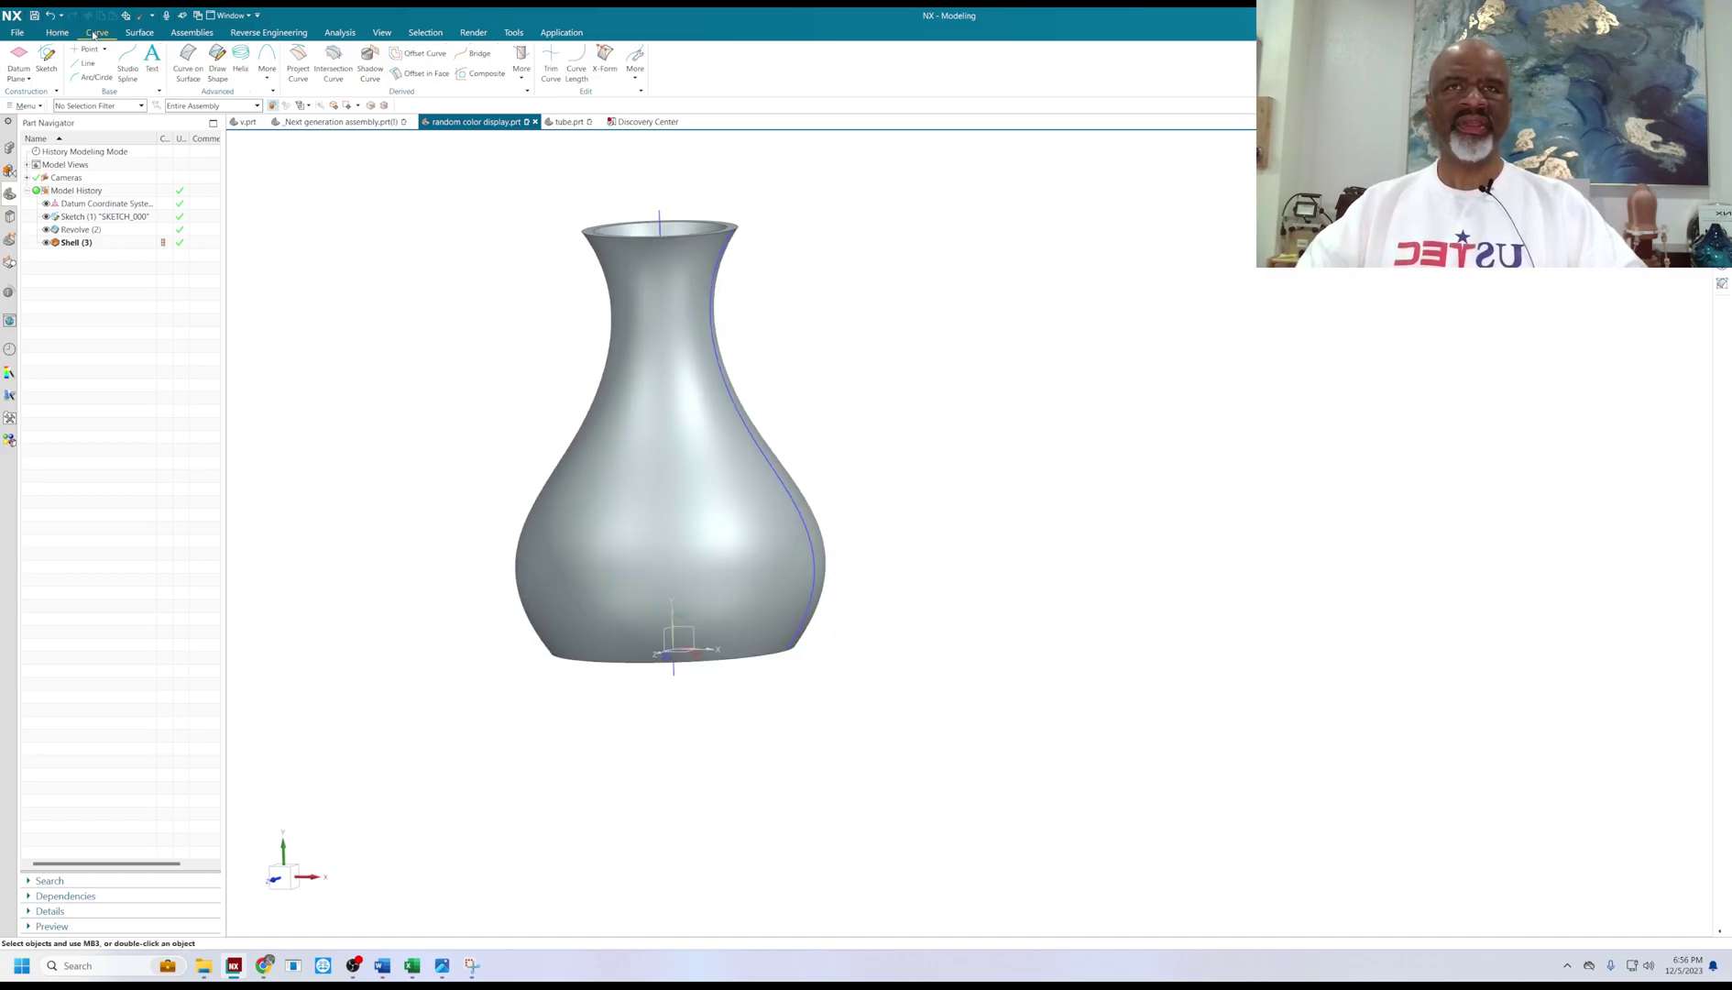
left_click(240, 60)
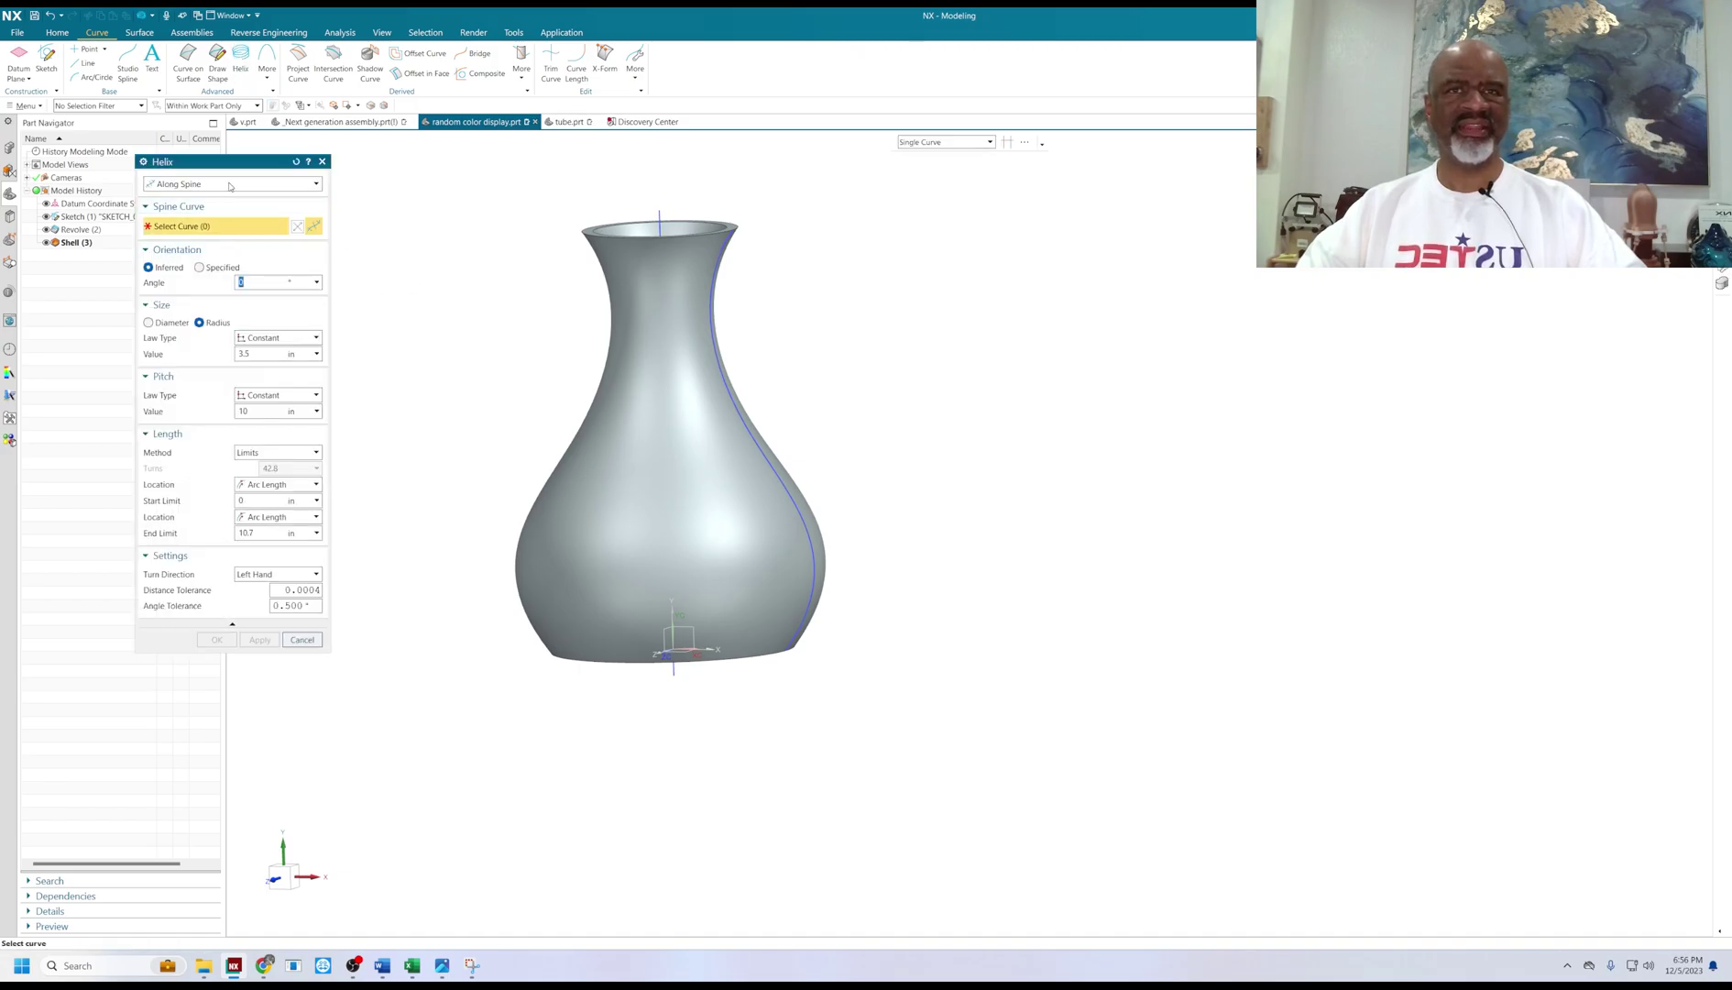
left_click(673, 672)
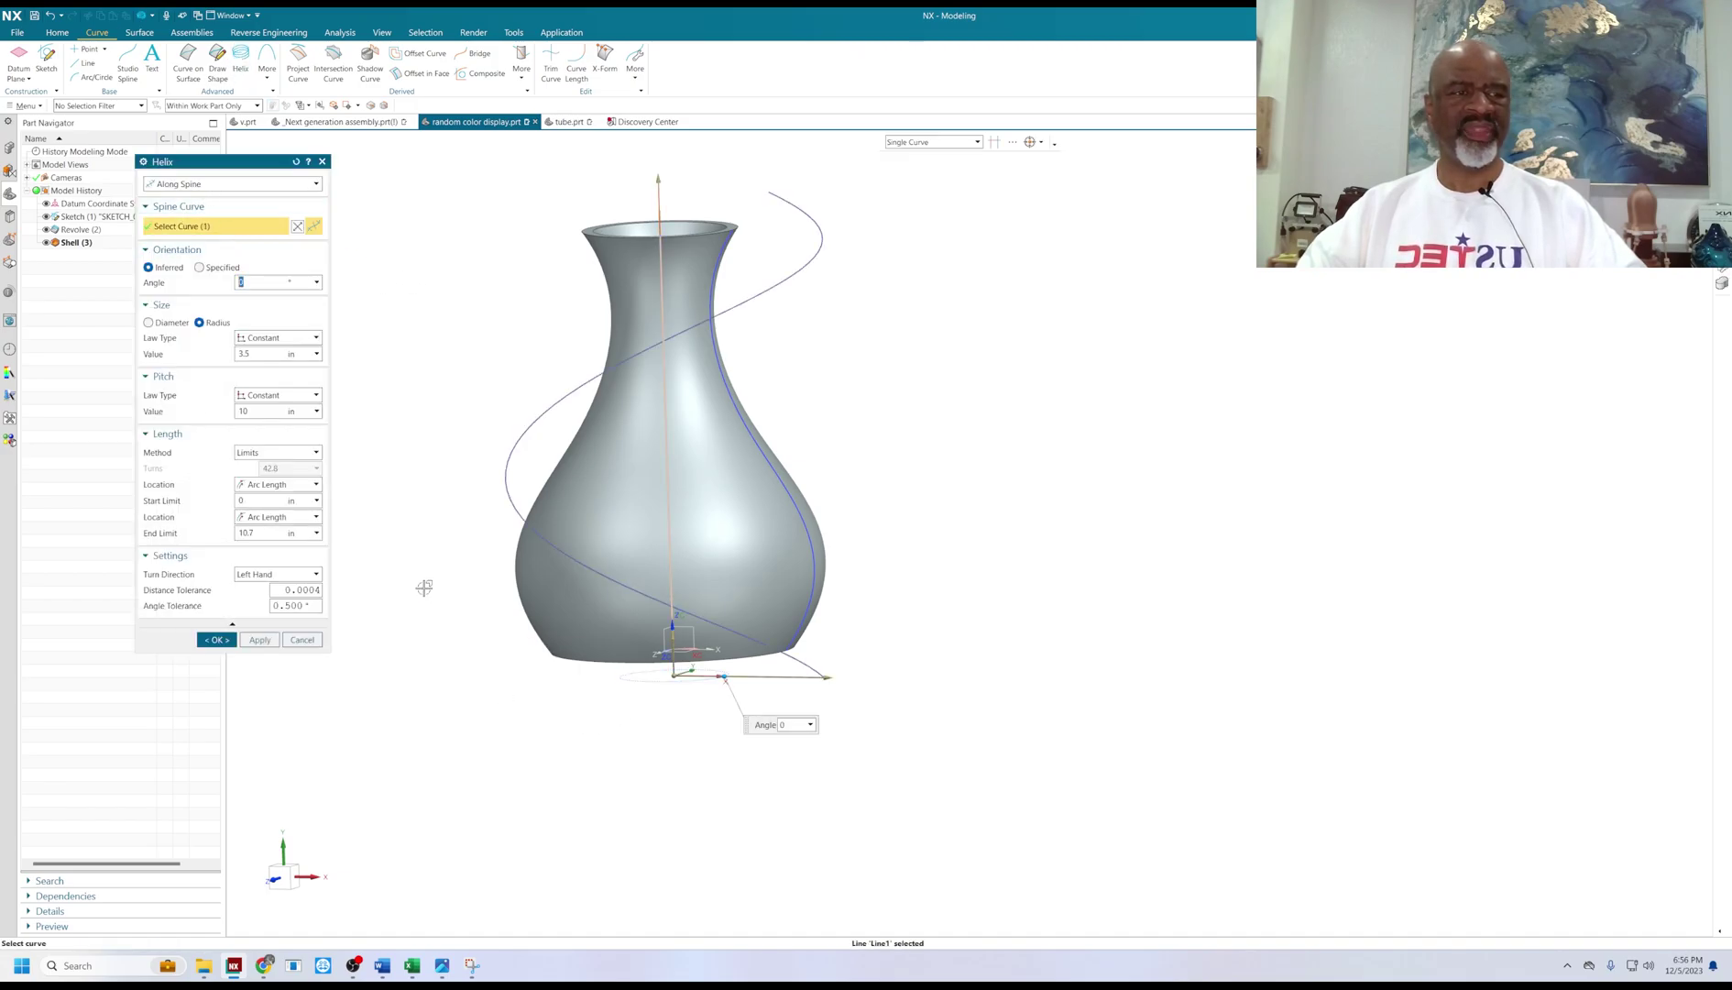
scroll(827, 461, "down", 2)
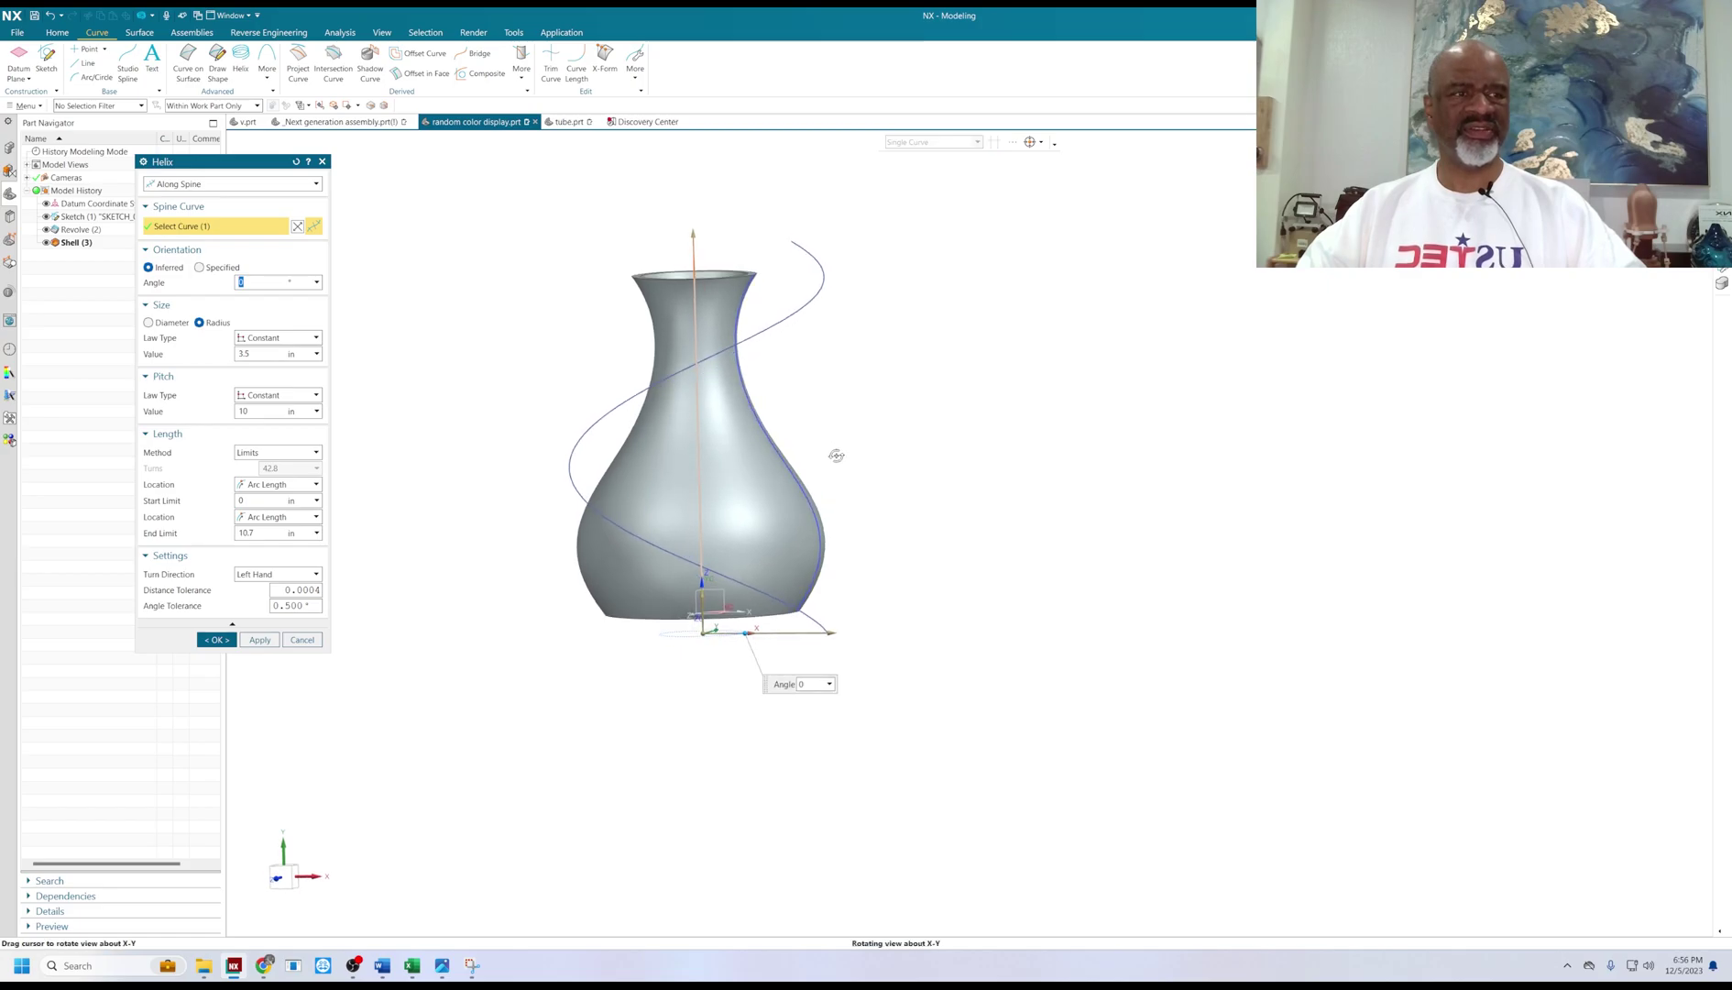
left_click(267, 532)
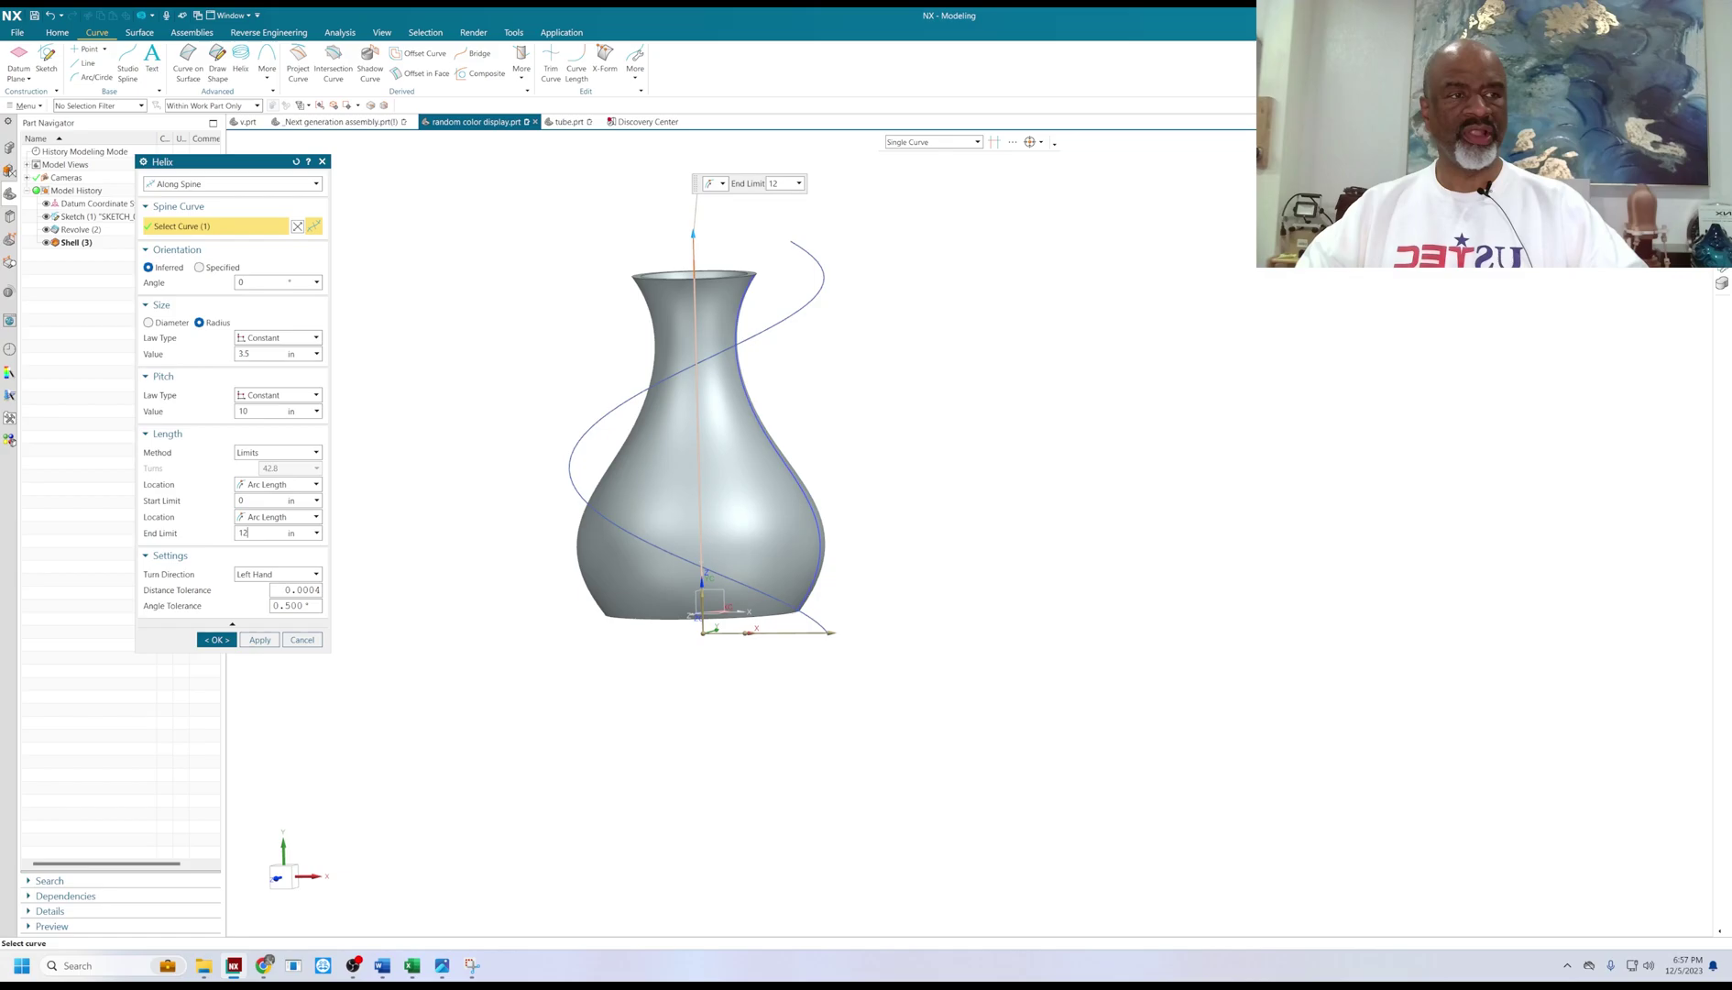
key("Return")
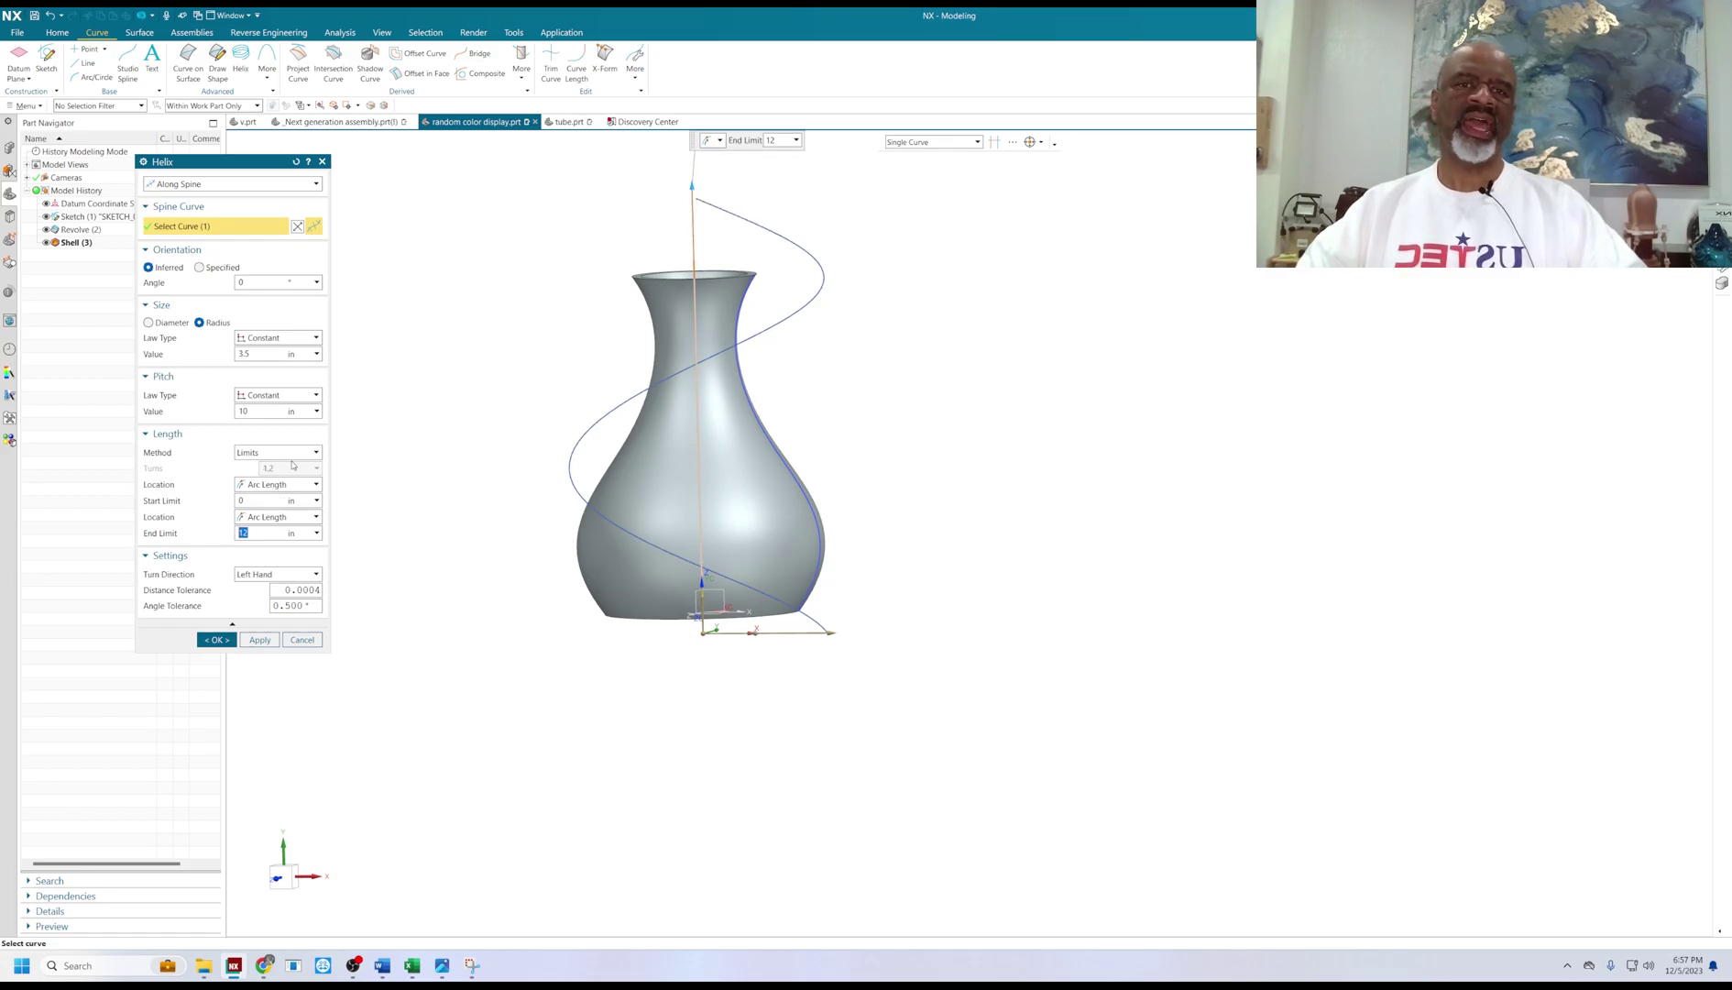
left_click(259, 411)
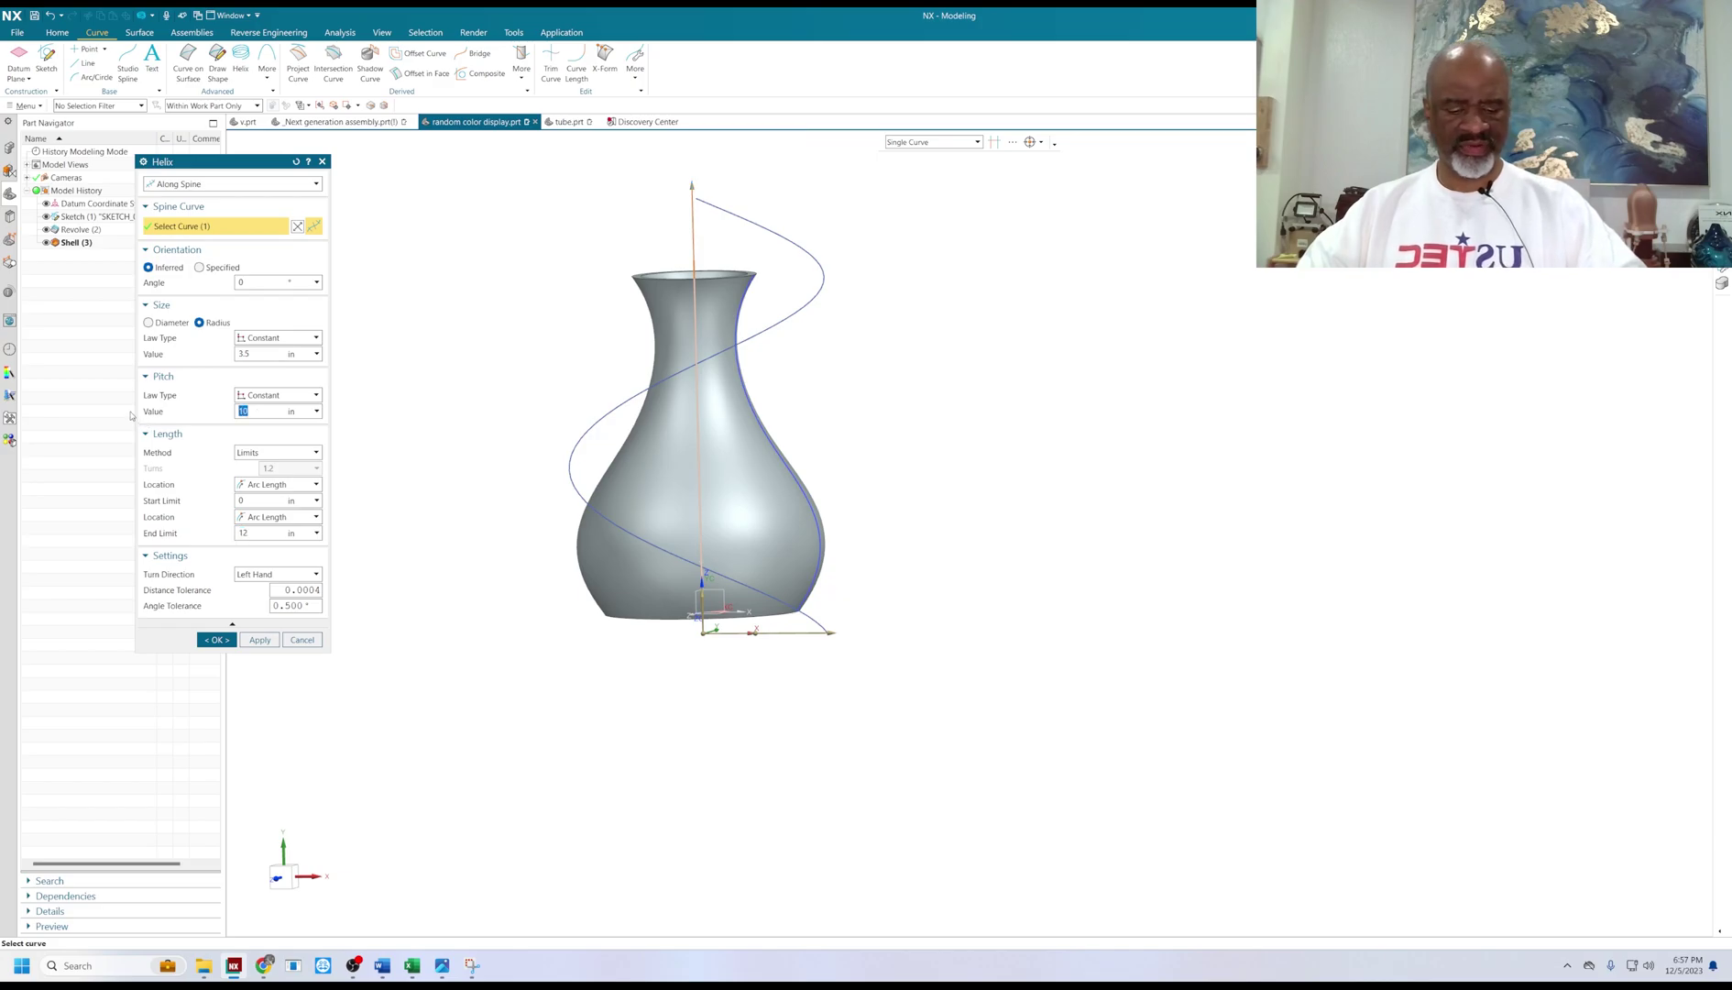
key("Return")
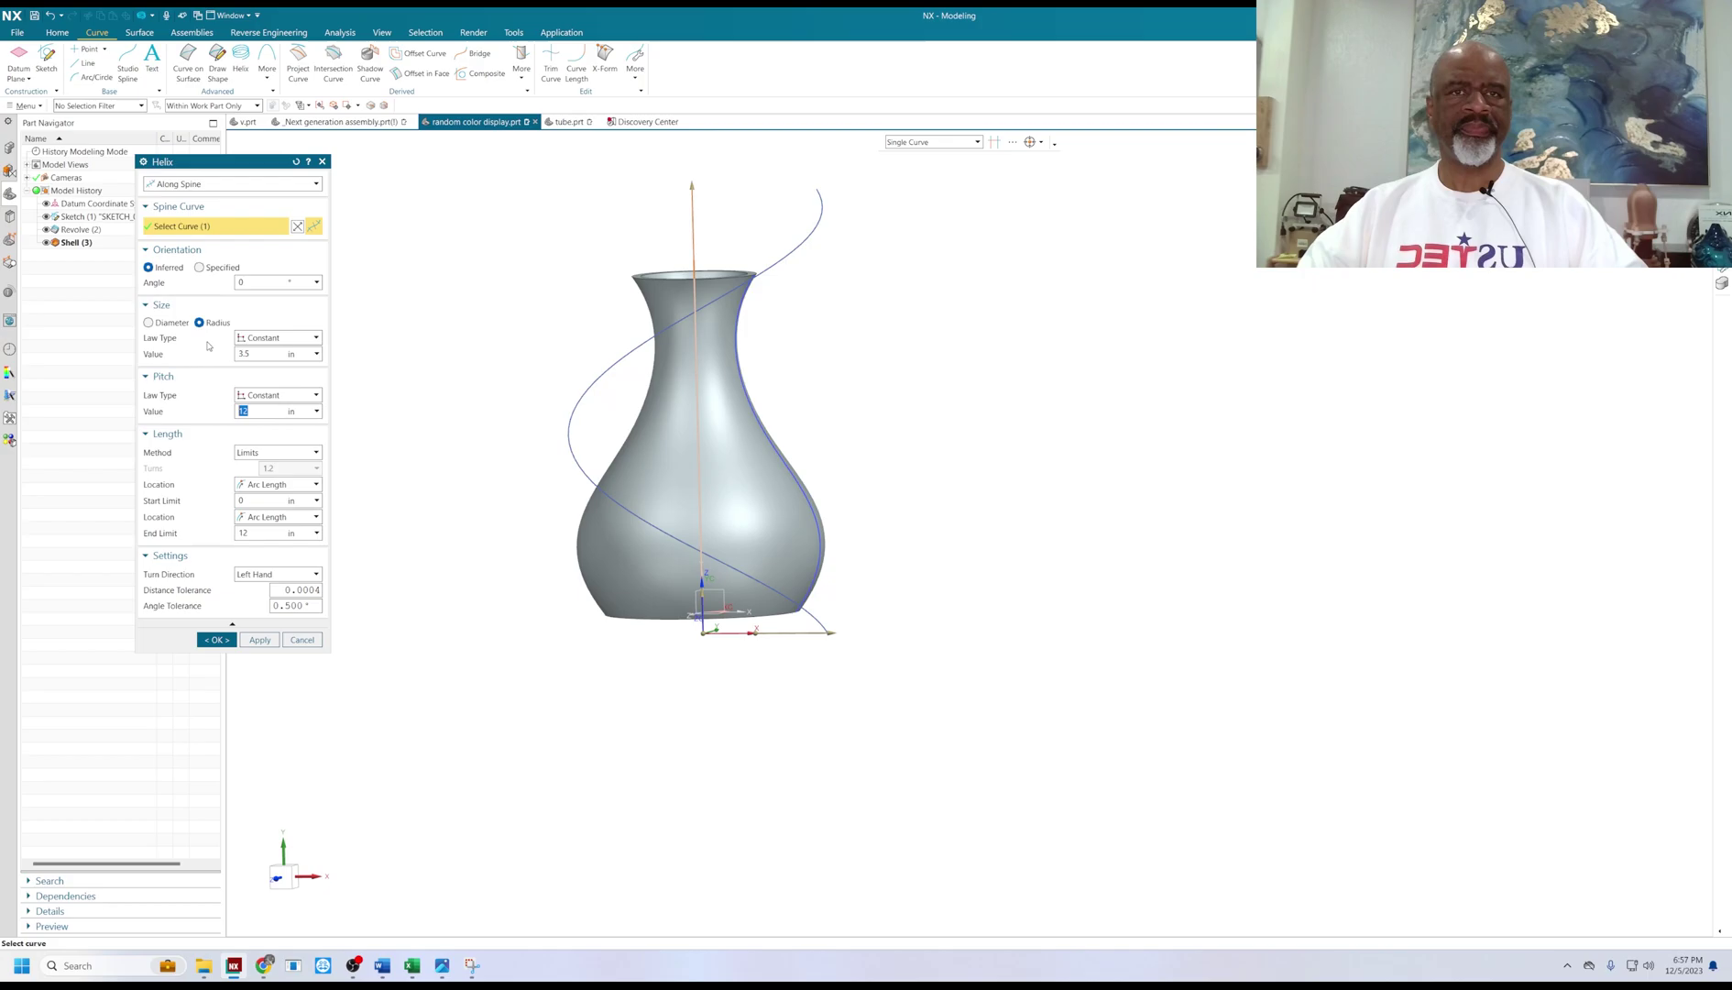
left_click(275, 574)
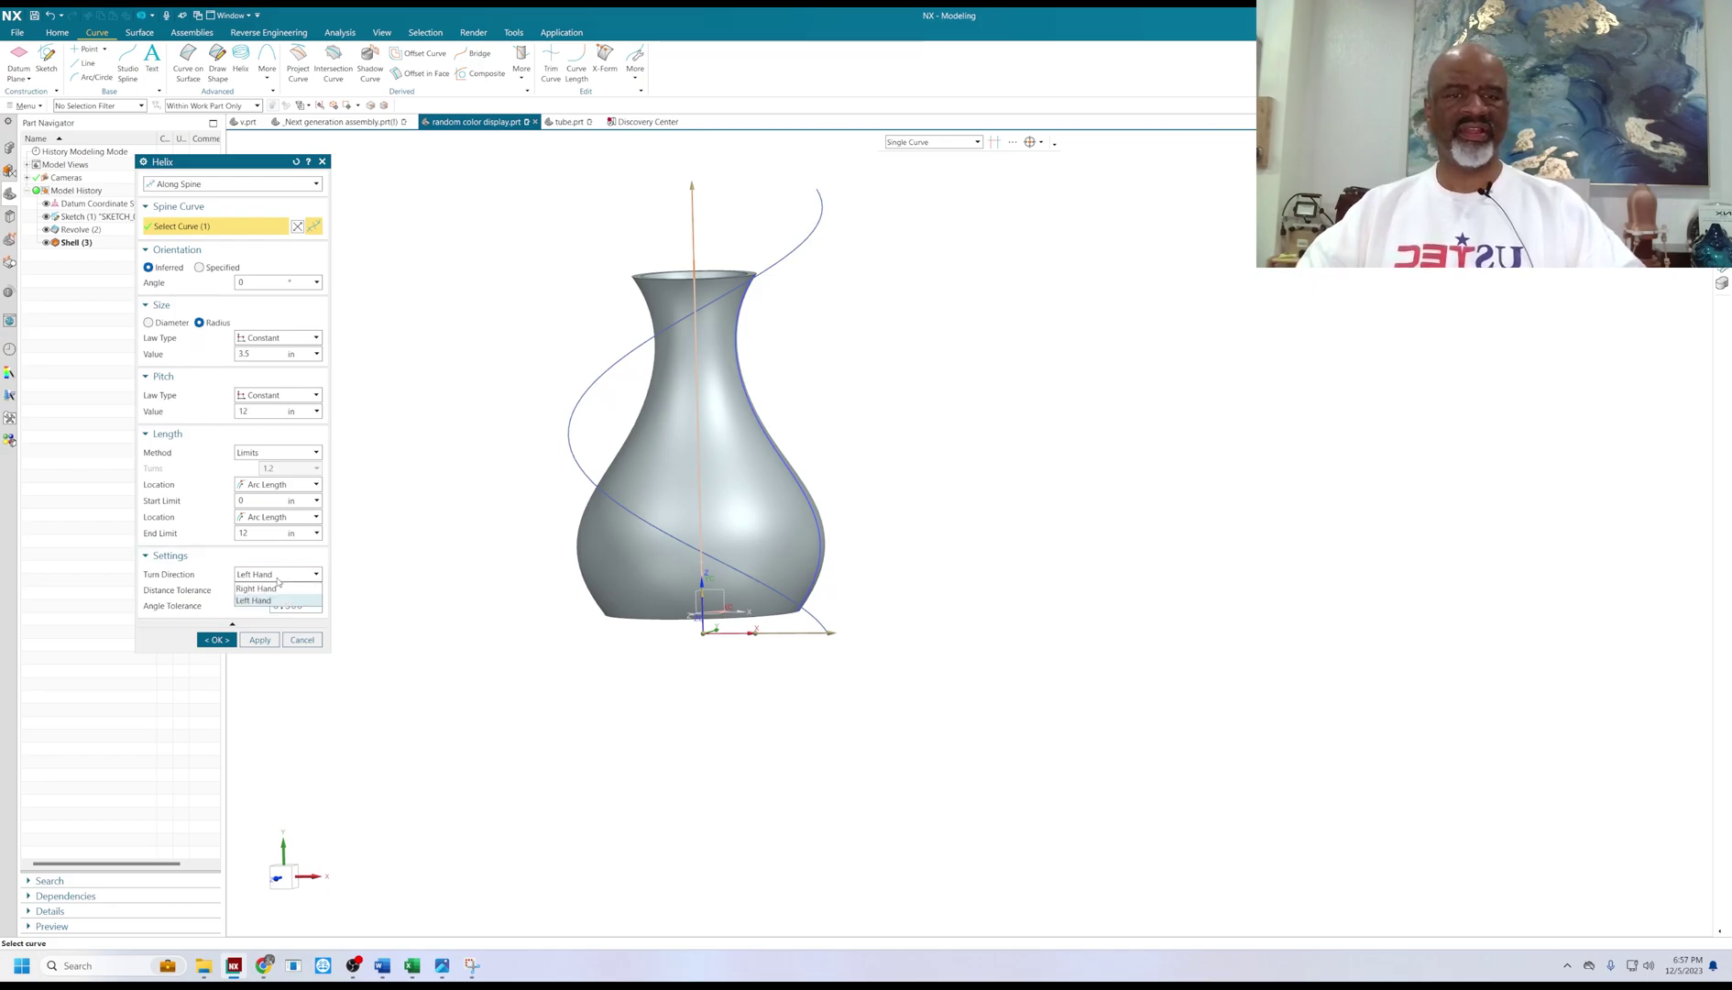
left_click(267, 590)
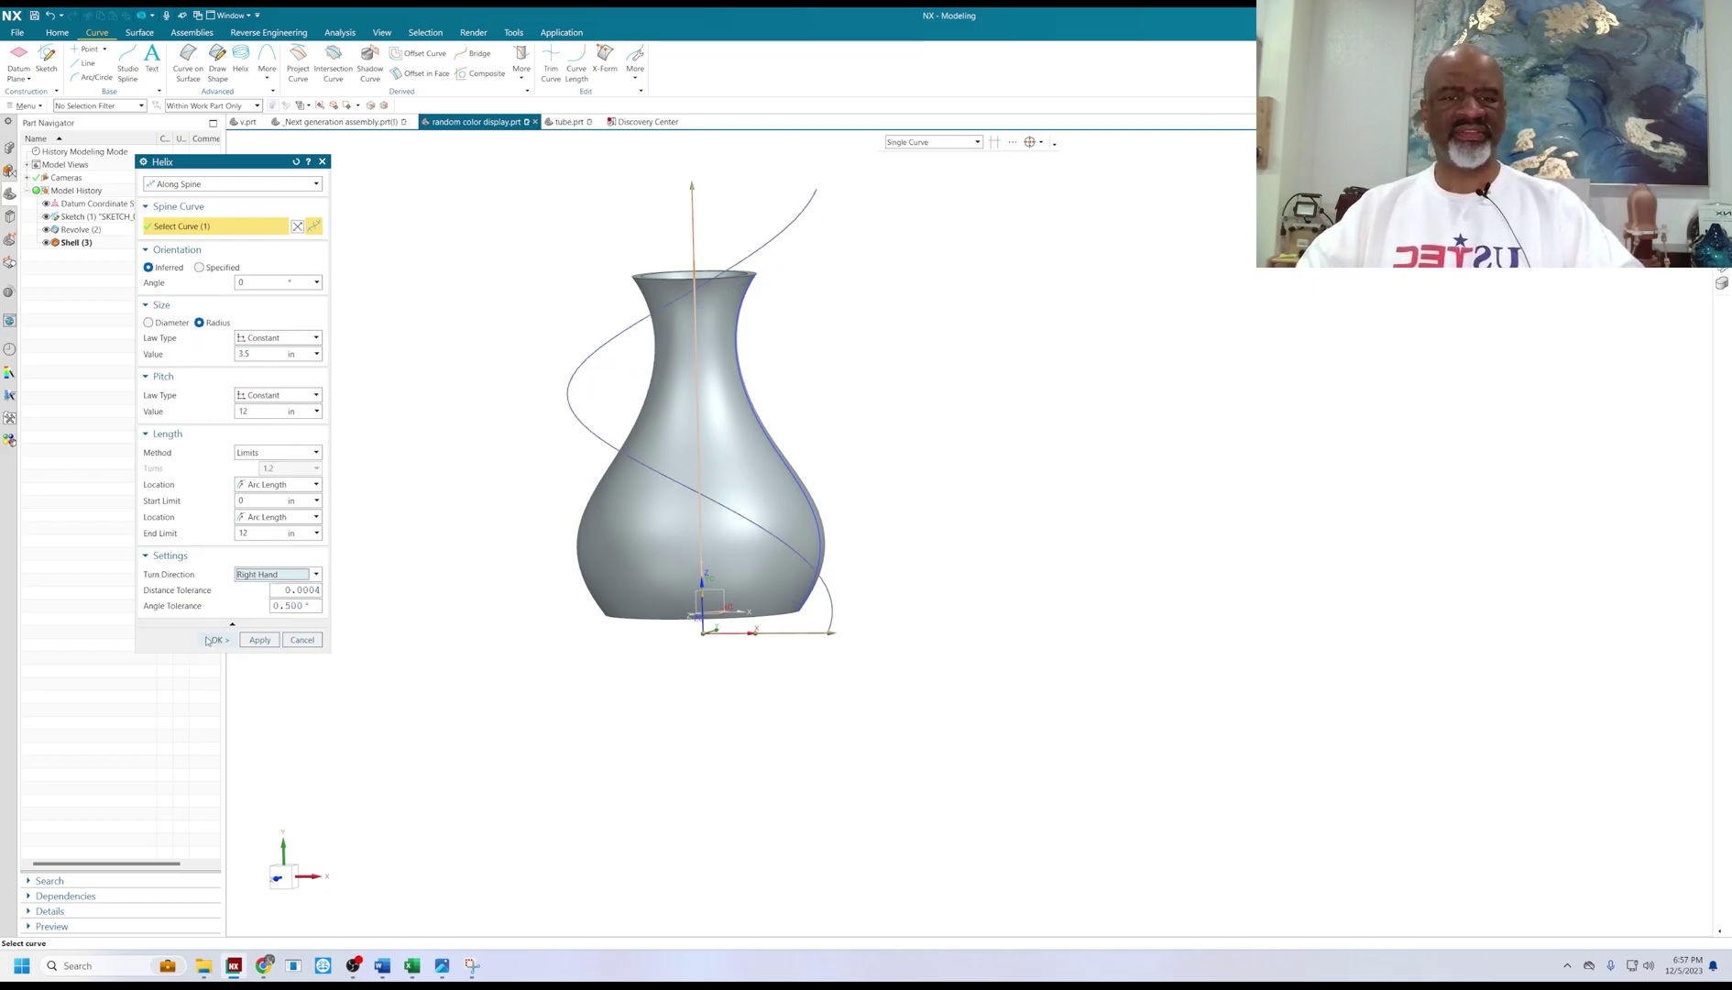
left_click(260, 640)
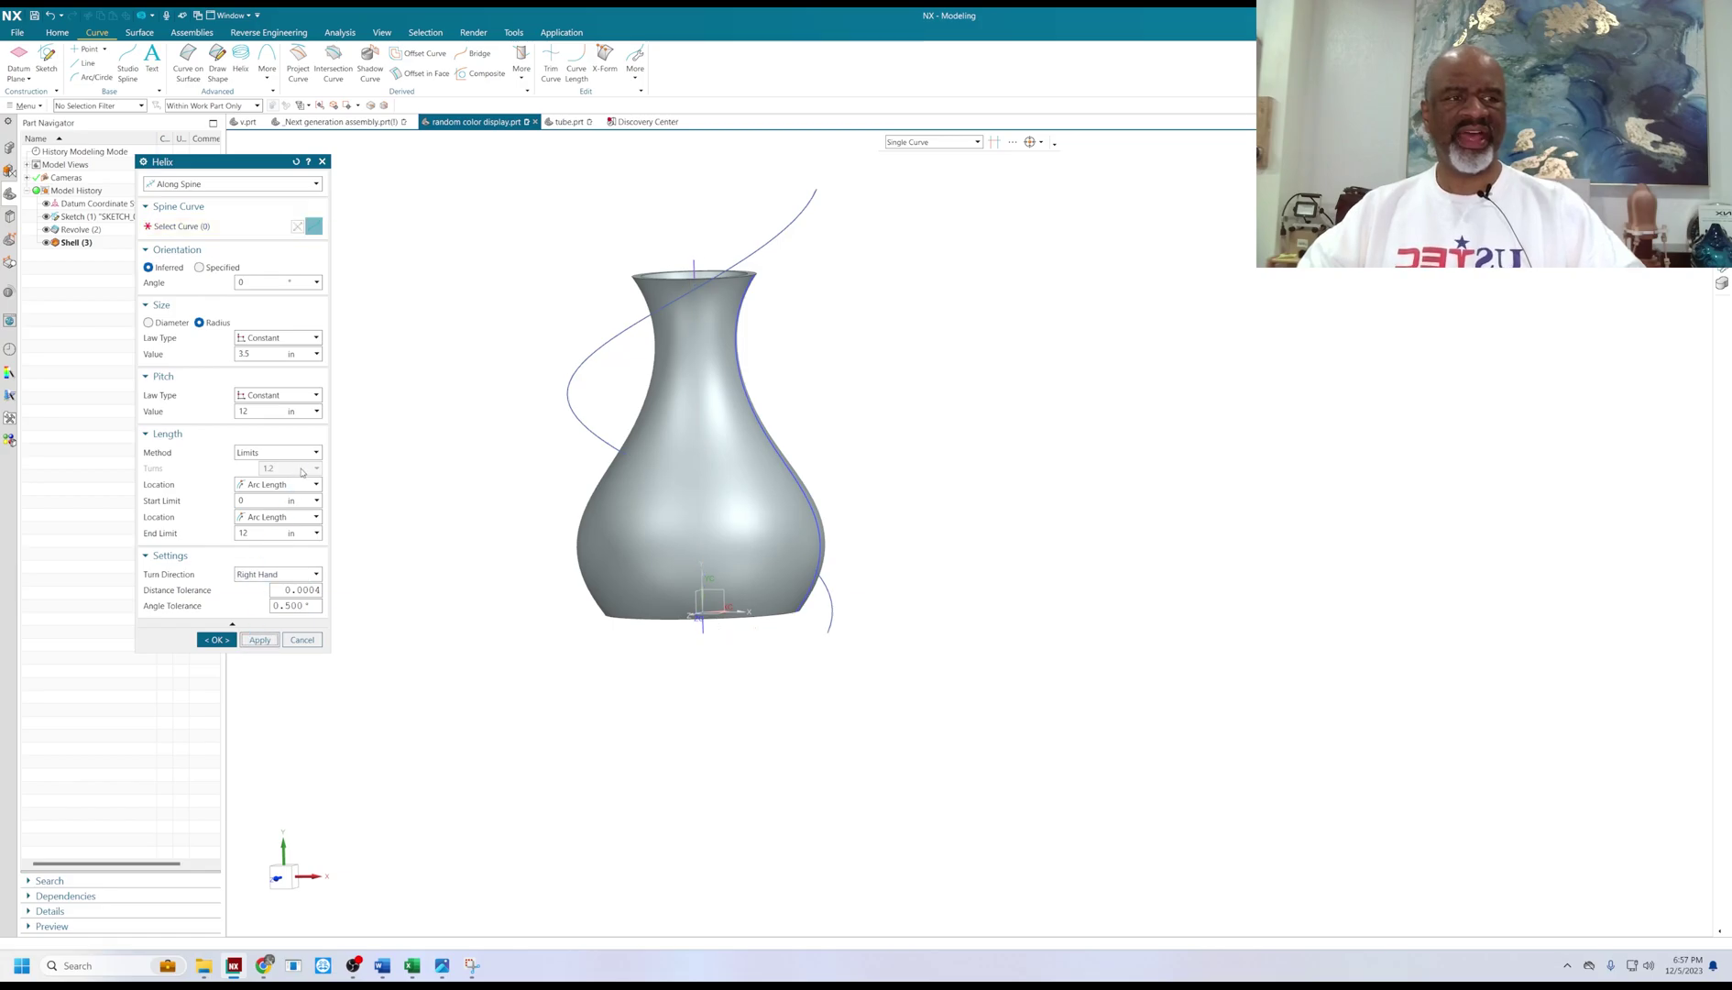
Create a matching left-handed helix along the same vertical axis line.
left_click(702, 629)
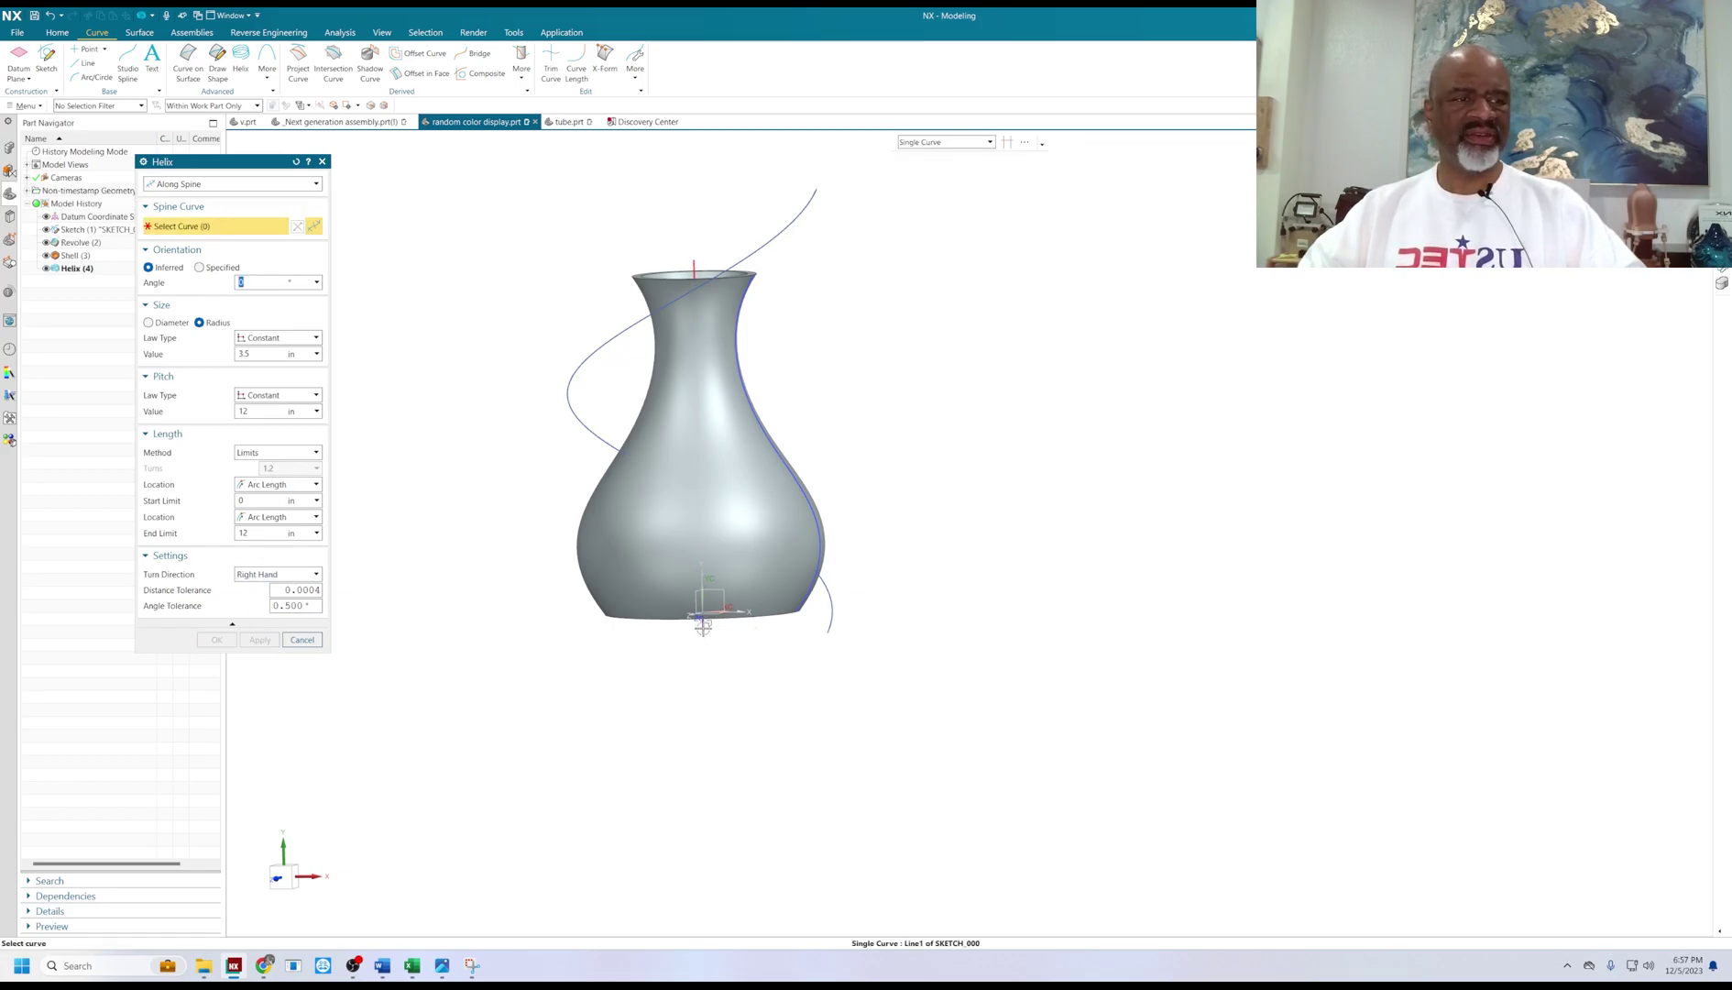
left_click(266, 573)
left_click(253, 601)
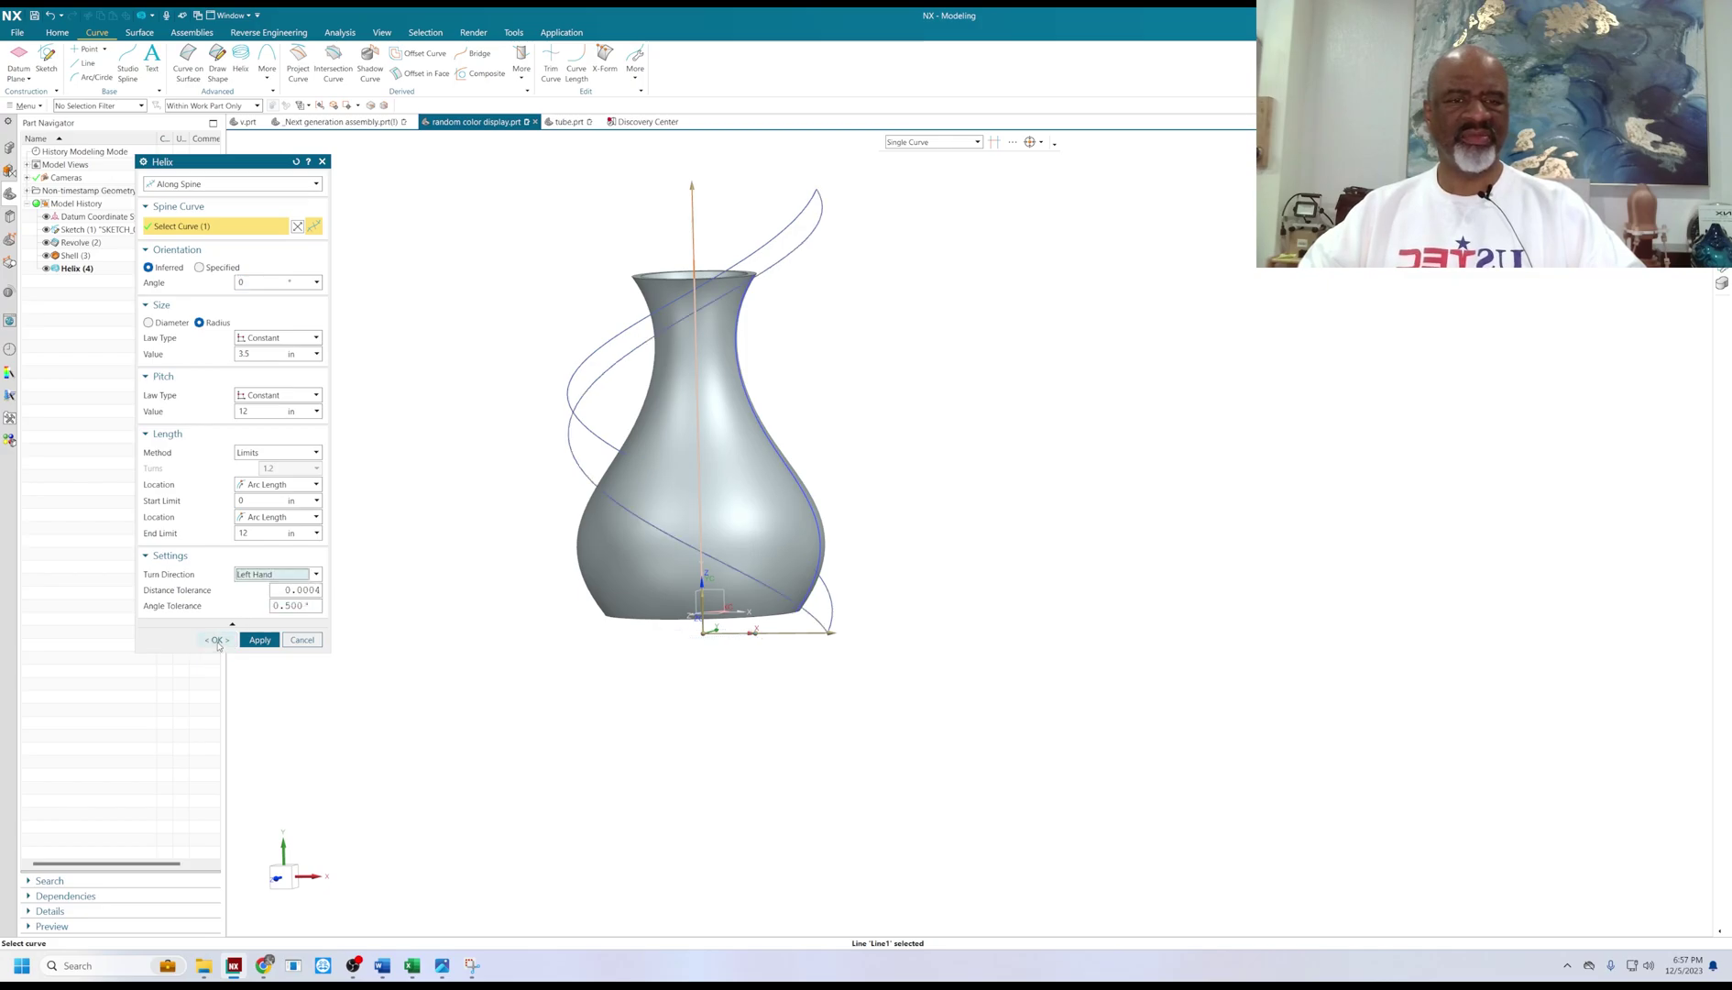
left_click(216, 640)
Orbit the view to inspect the helices and vase from several angles.
mouse_move(894, 443)
middle_mouse_down()
mouse_move(958, 428)
mouse_move(1043, 448)
mouse_move(839, 431)
mouse_move(878, 472)
mouse_move(904, 453)
middle_mouse_up()
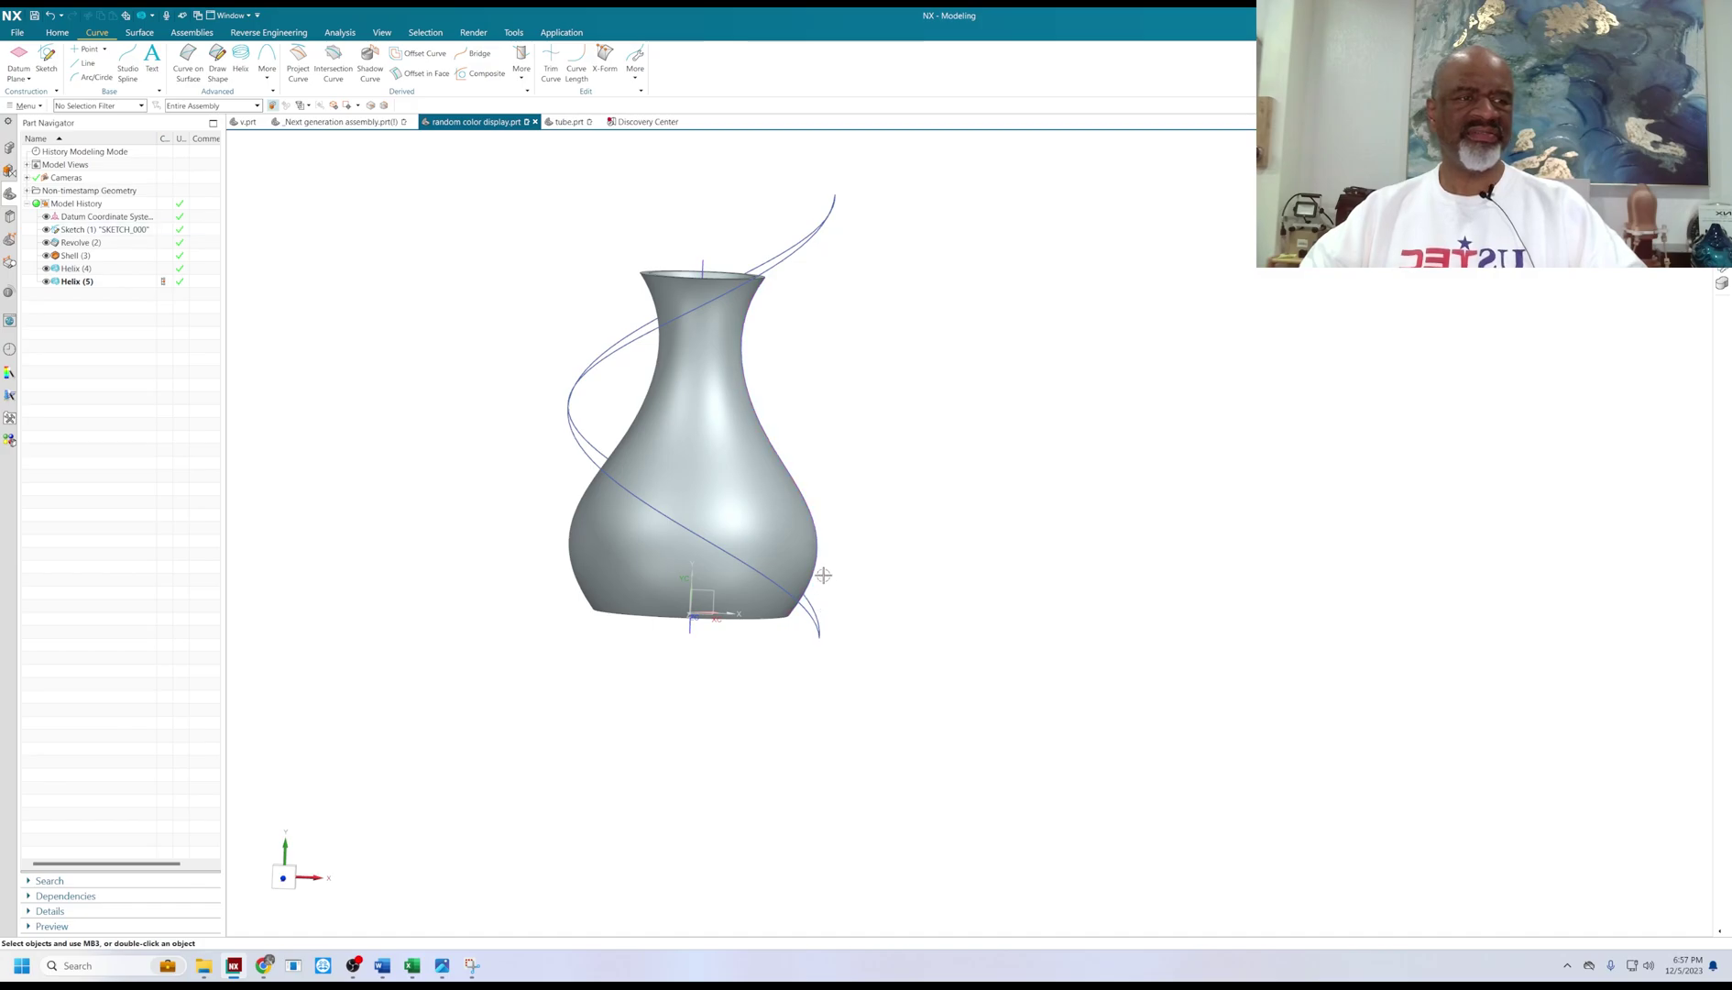
middle_click_drag(850, 545, 842, 574)
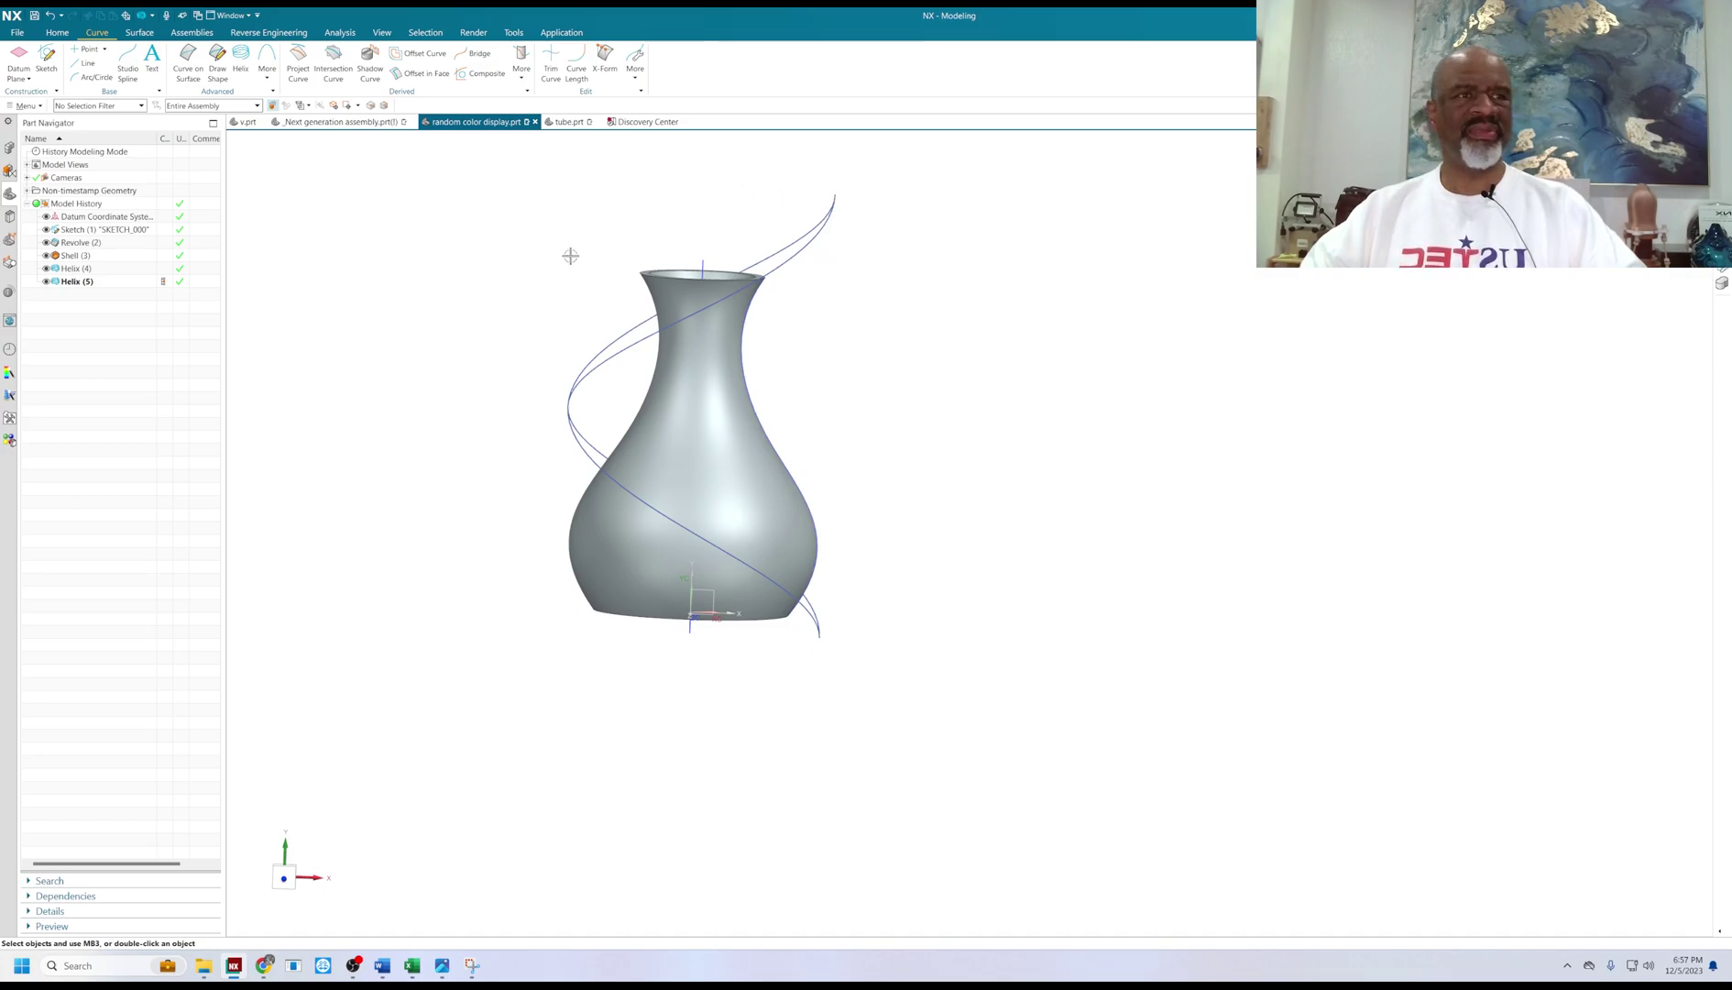
middle_click_drag(568, 260, 915, 433)
middle_click_drag(895, 314, 877, 315)
middle_click_drag(878, 441, 872, 302)
middle_click_drag(325, 399, 367, 399)
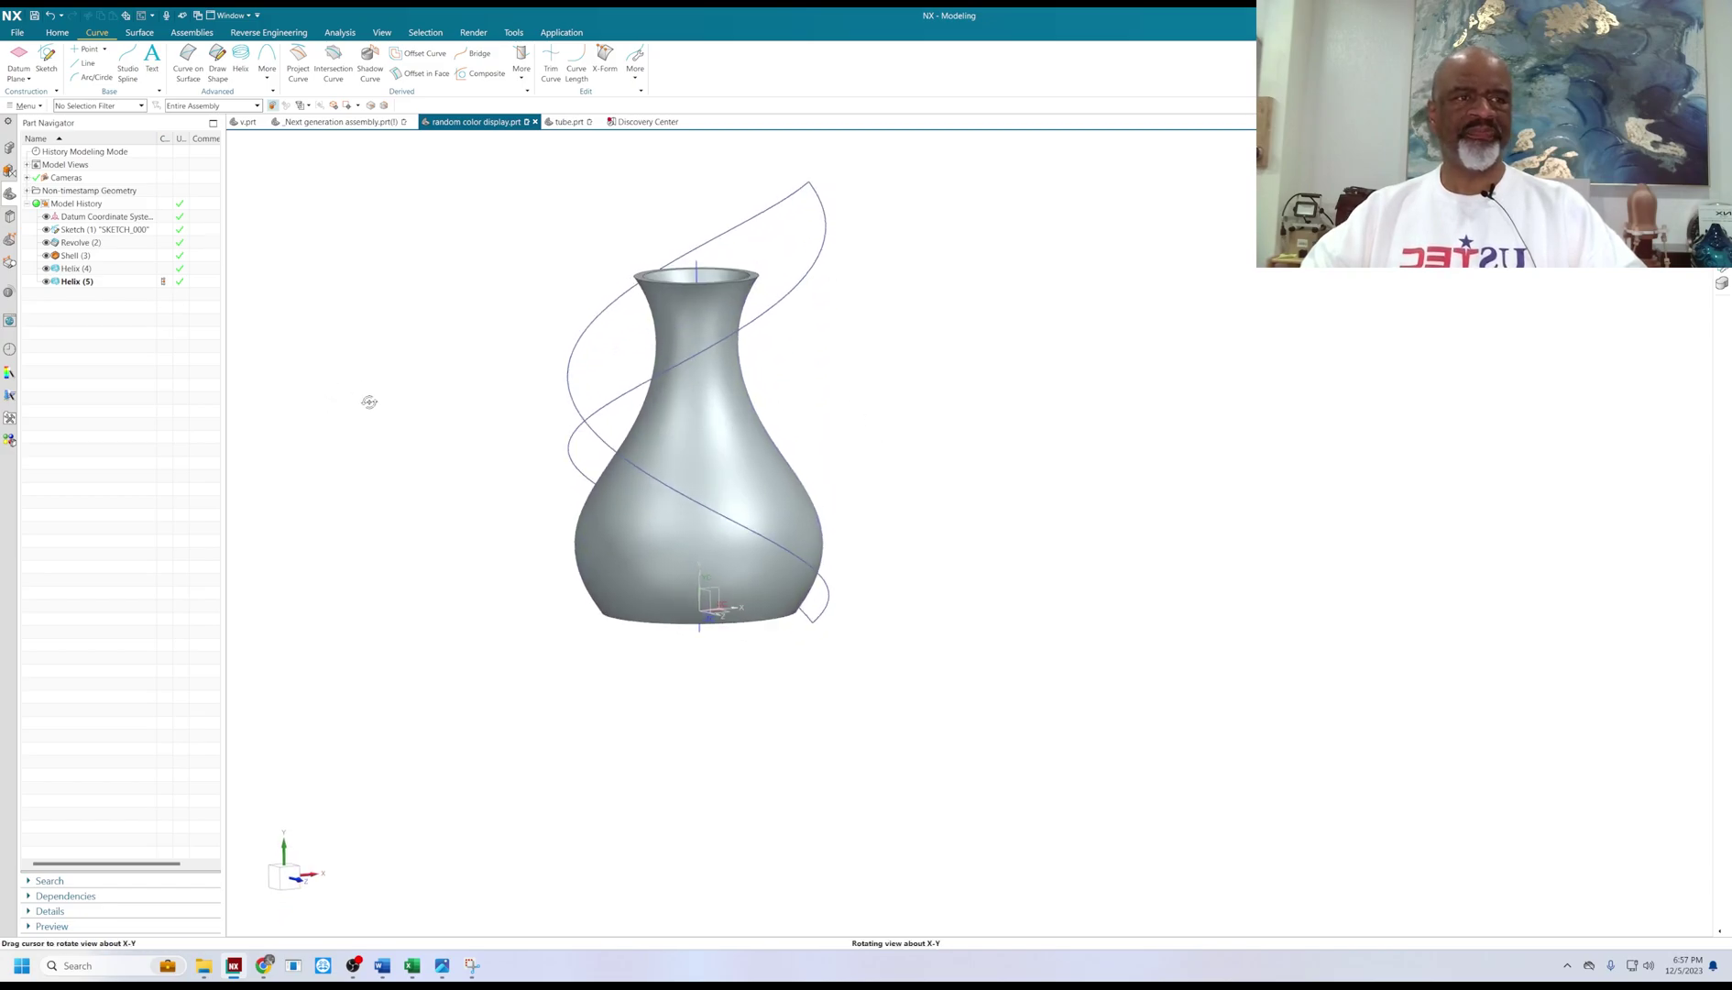
Start Pattern Geometry from the Home tab's More gallery.
left_click(57, 32)
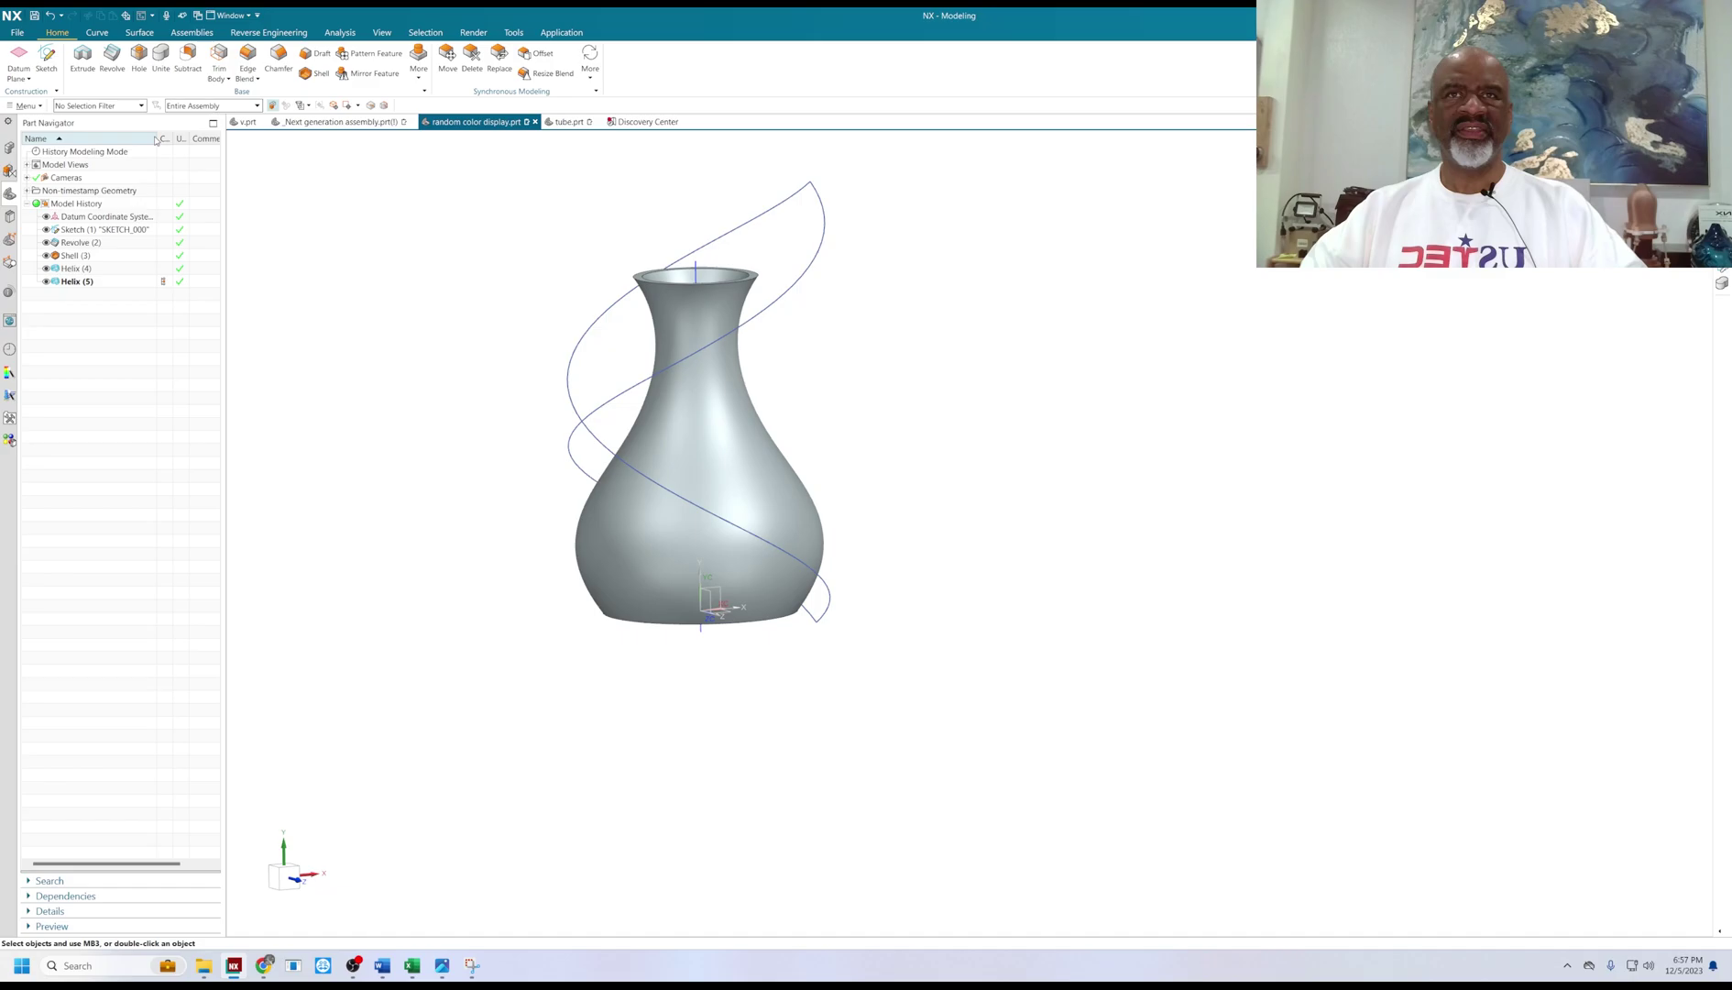
left_click(418, 71)
left_click(449, 242)
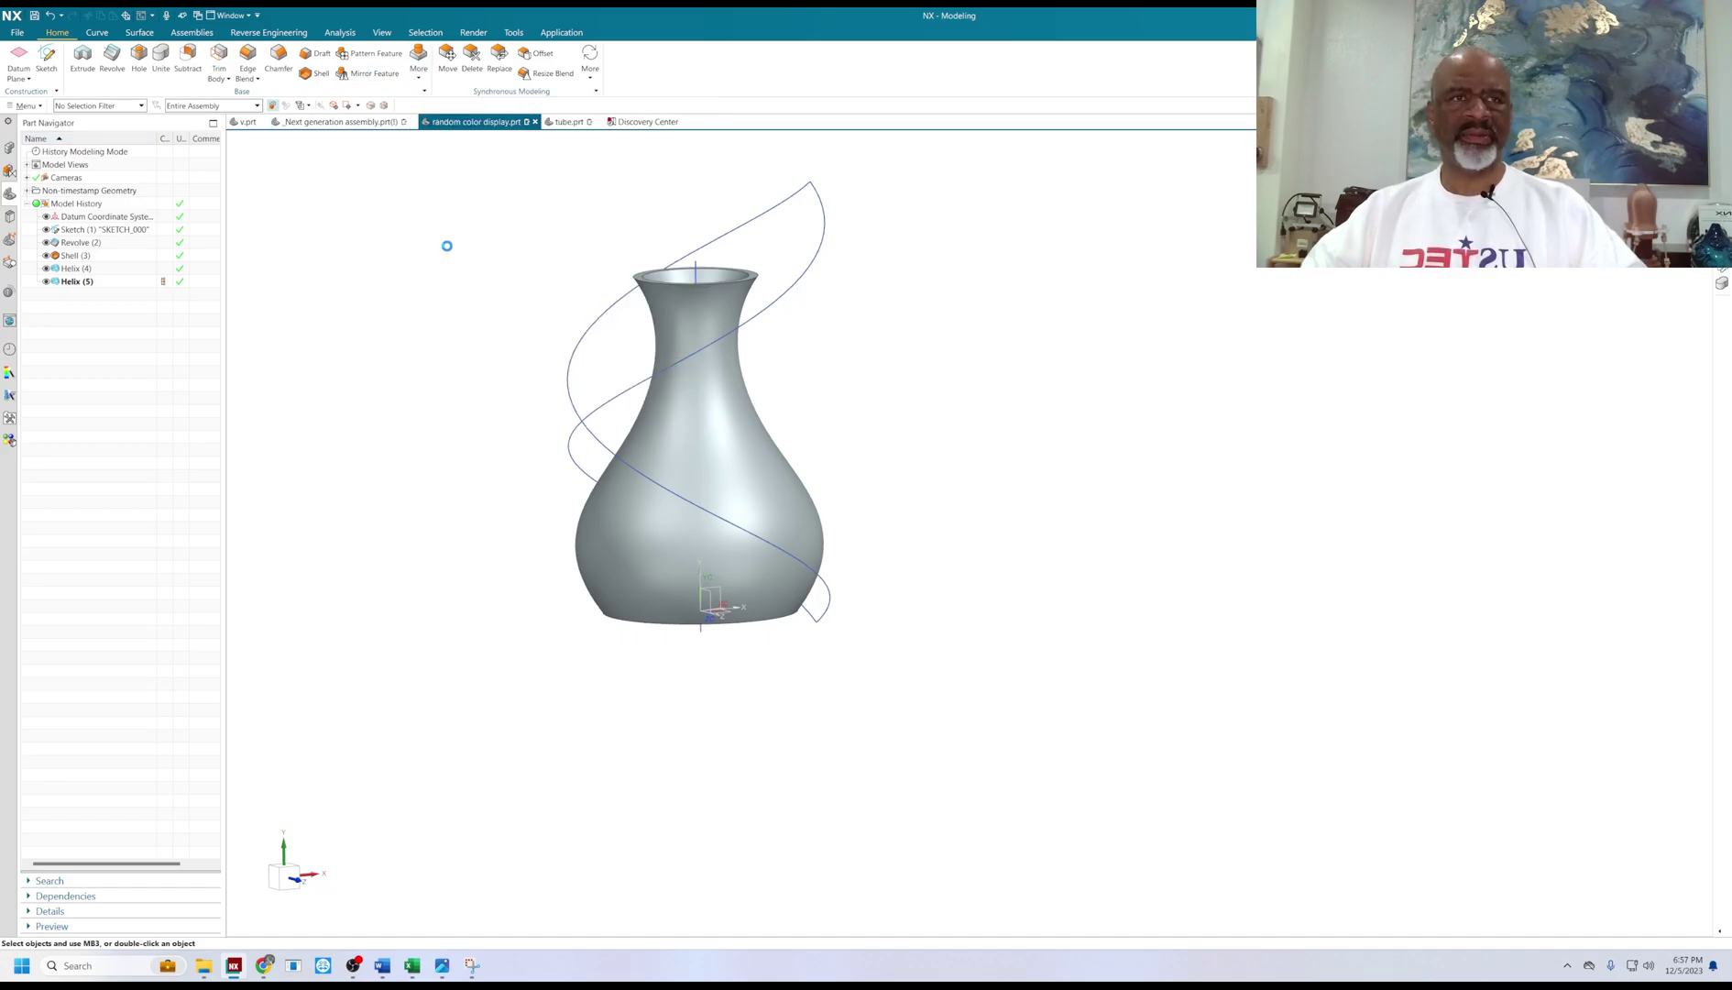
Pattern both helices circularly through 360° about the vase rim axis into a crisscross lattice.
left_click(750, 219)
left_click(819, 220)
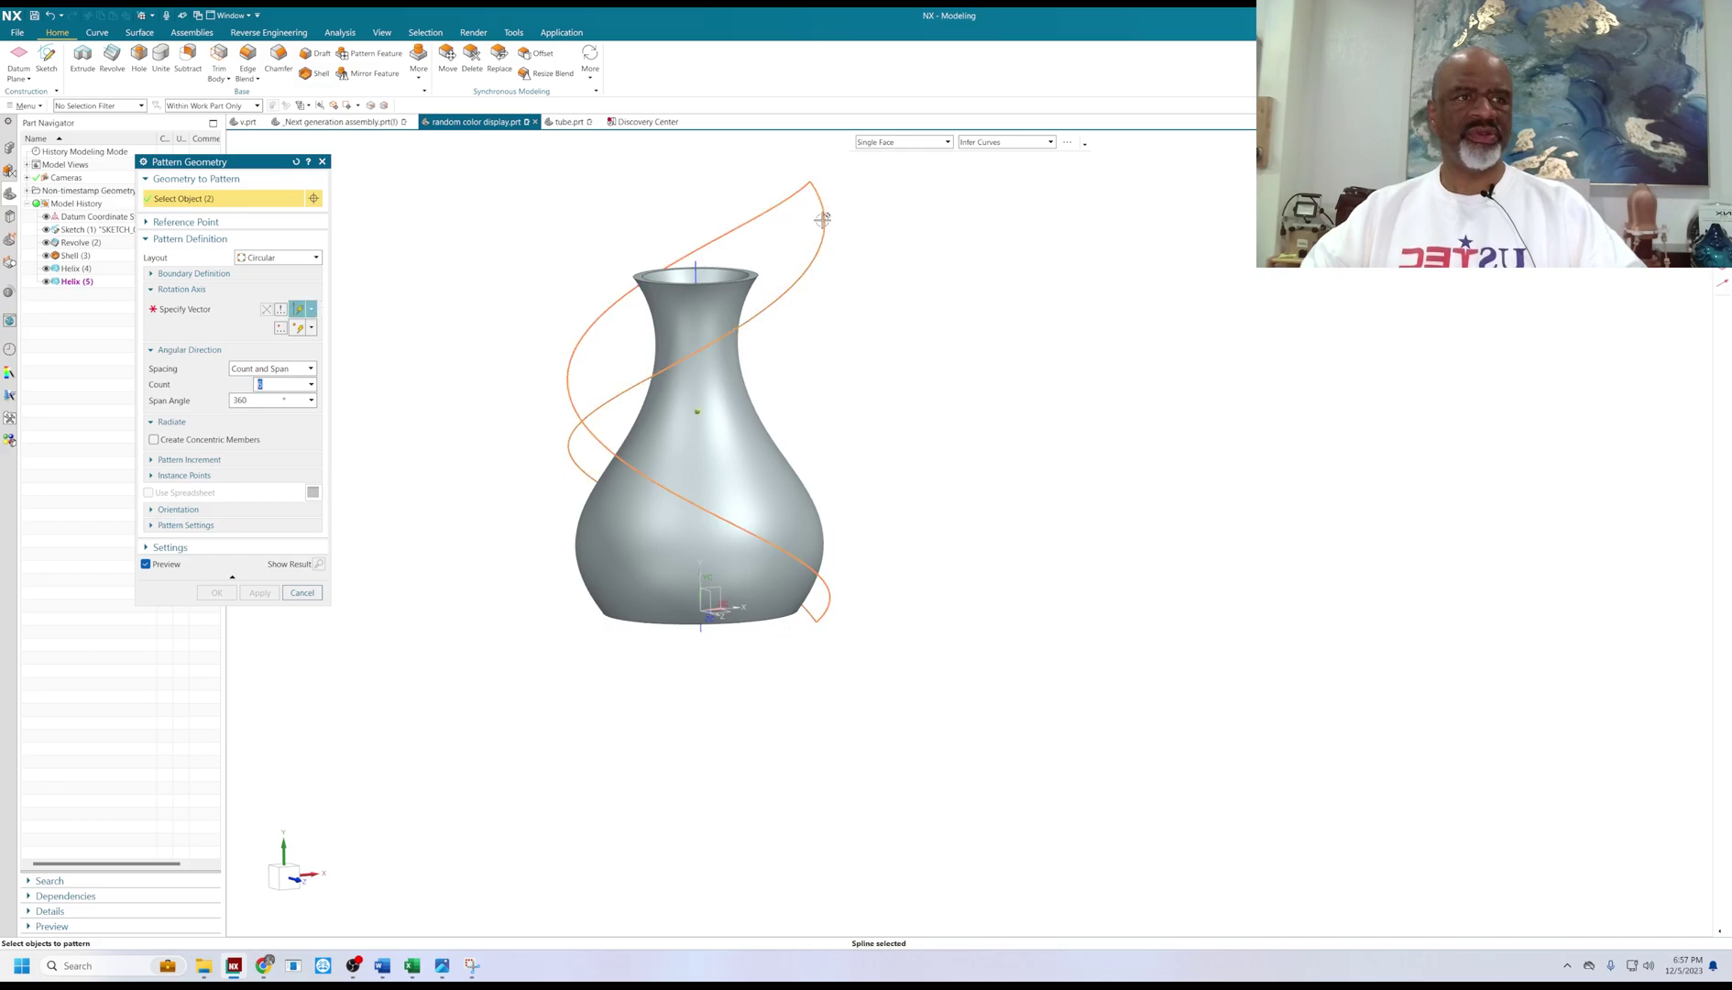
middle_click(418, 265)
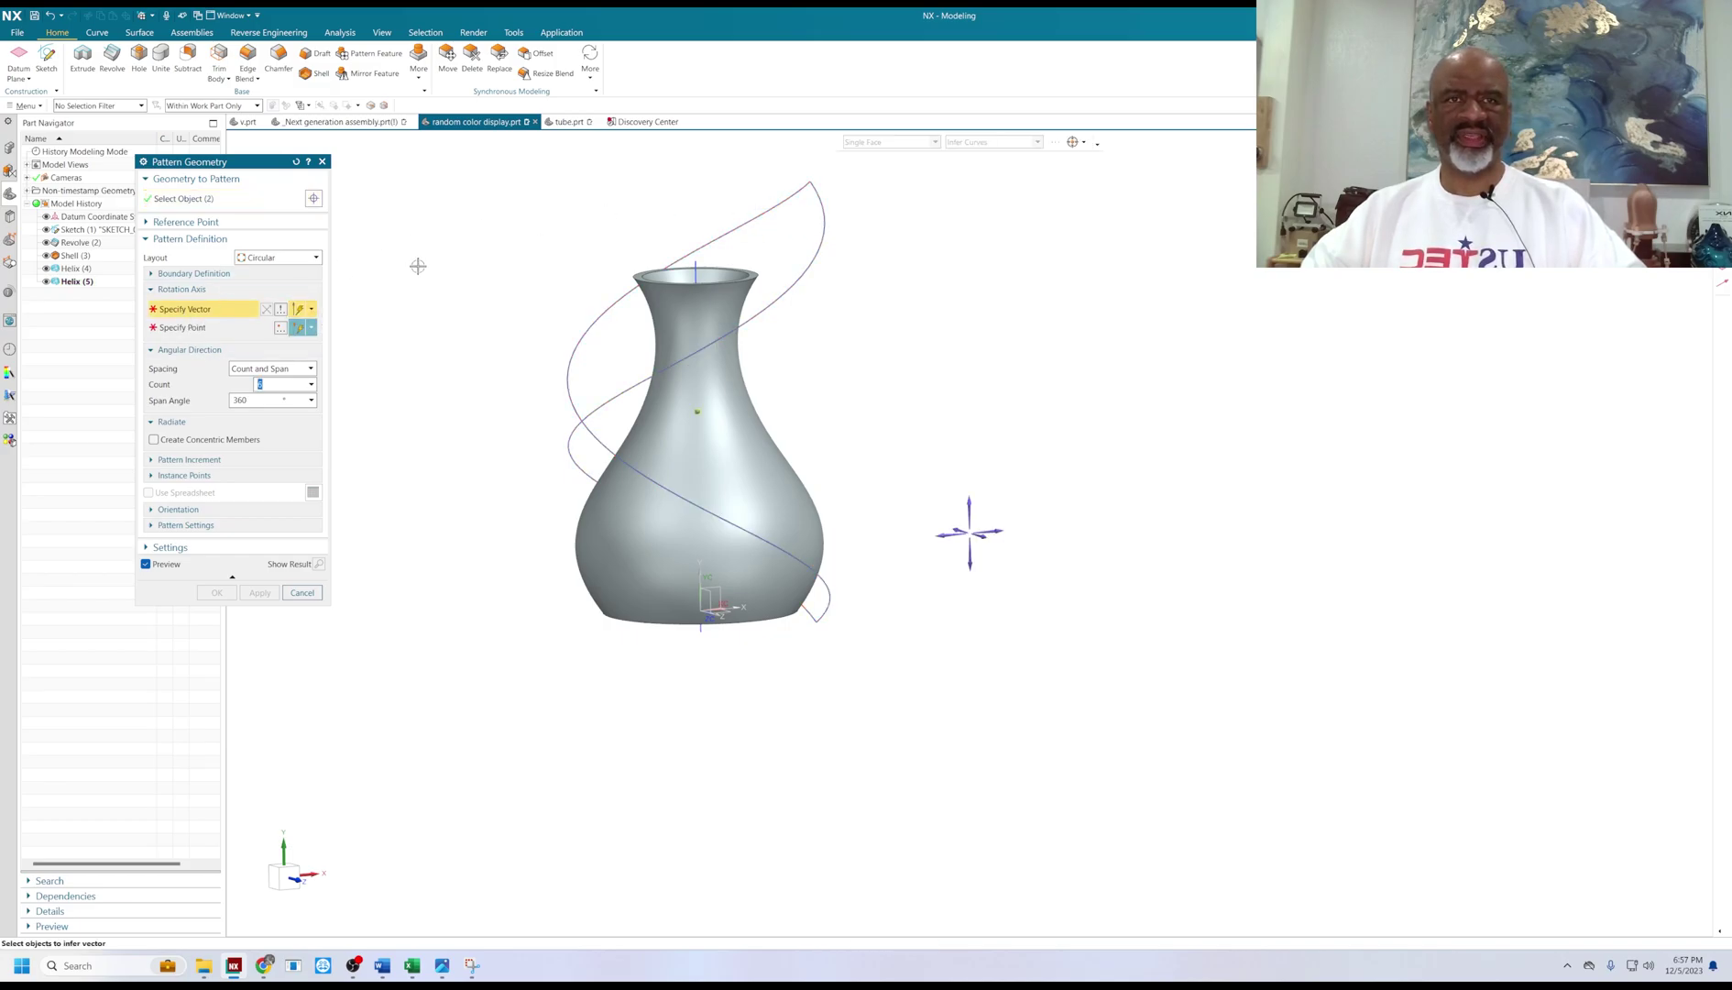
middle_click_drag(441, 259, 428, 240)
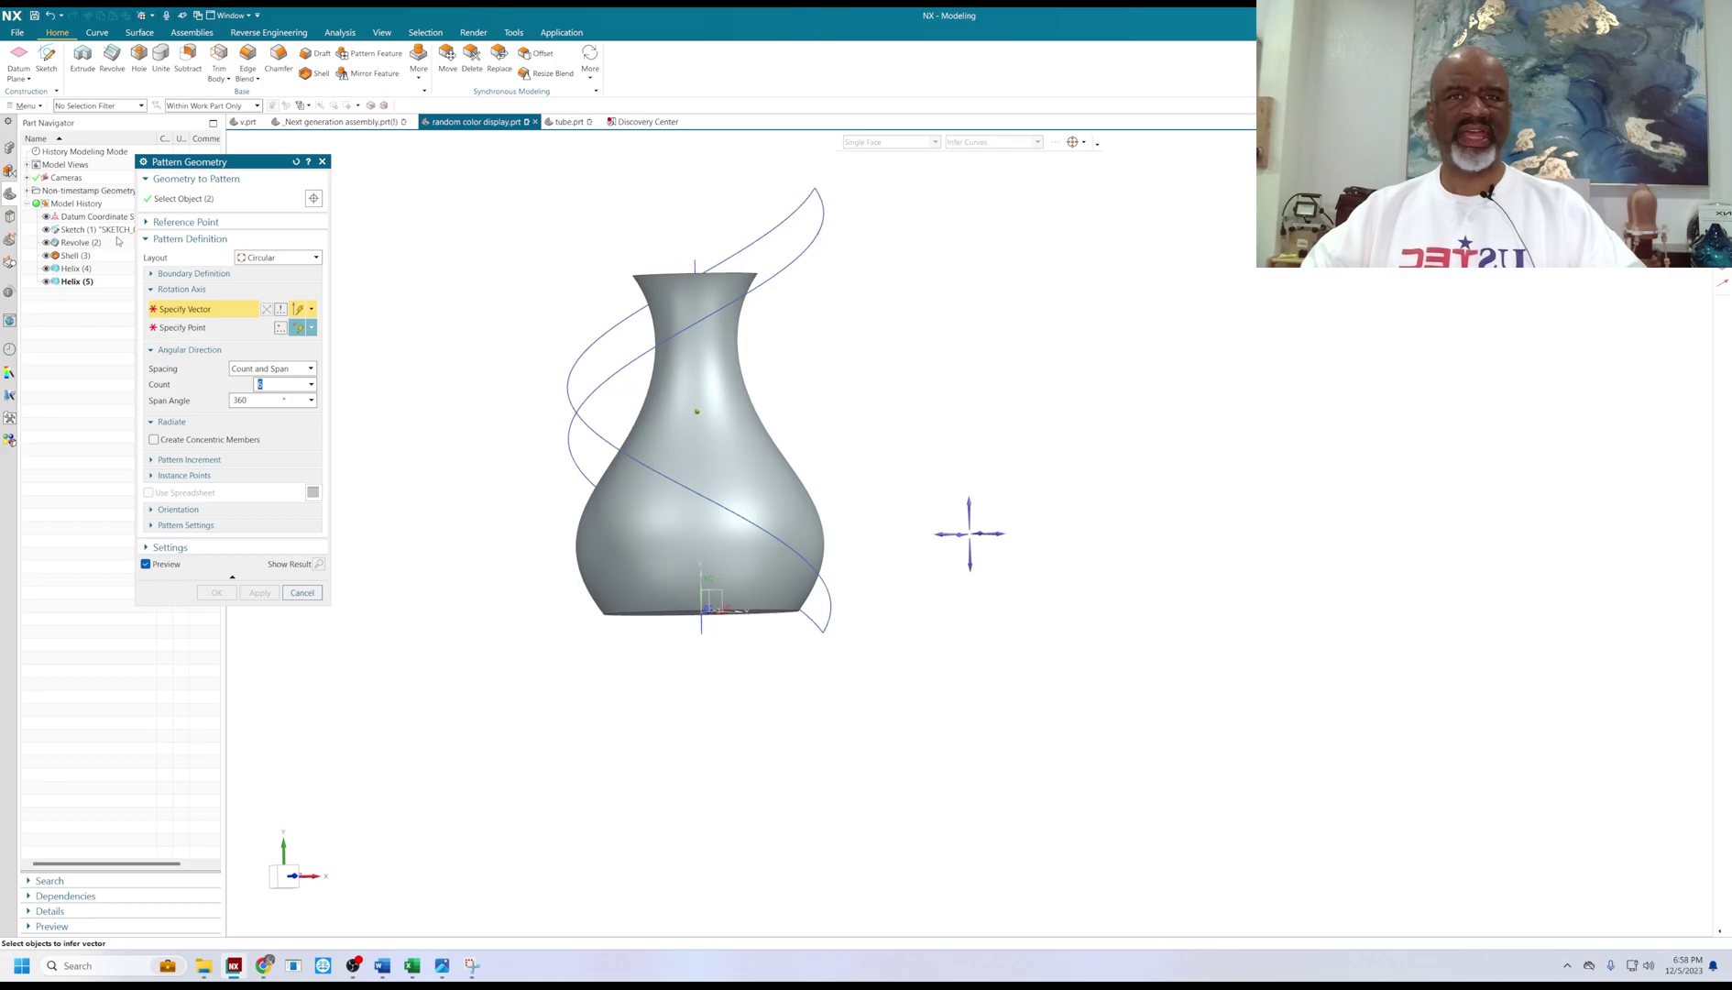
scroll(647, 228, "down", 3)
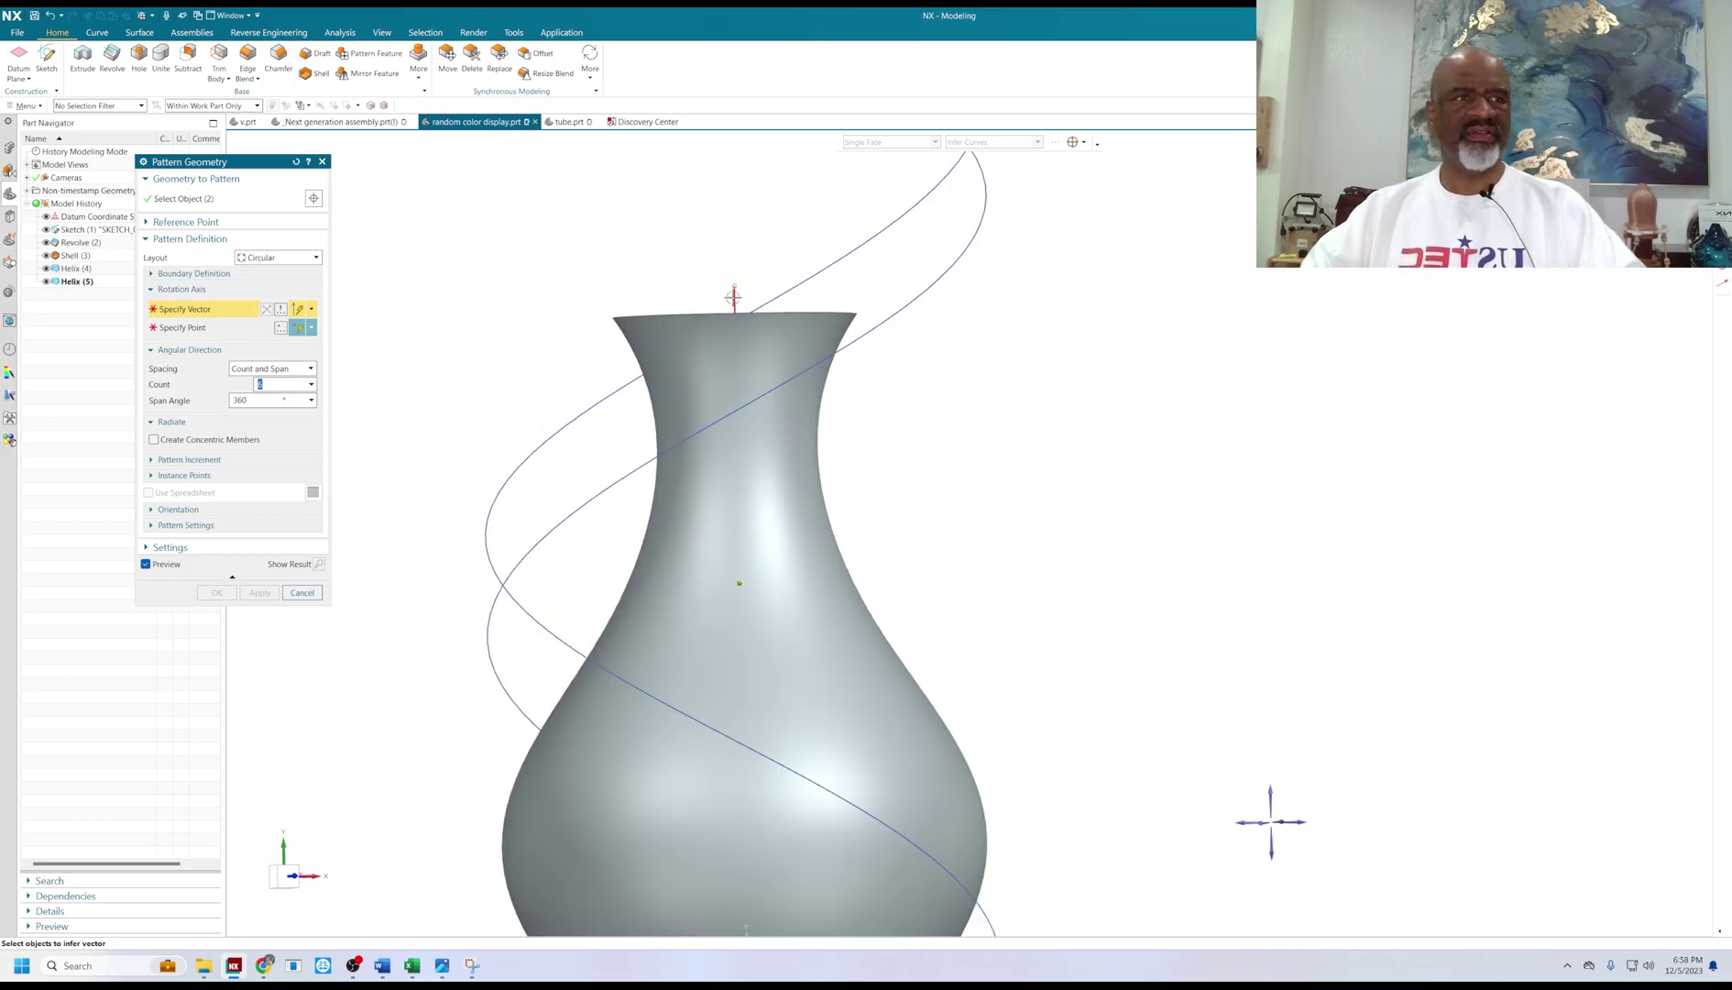
left_click(734, 302)
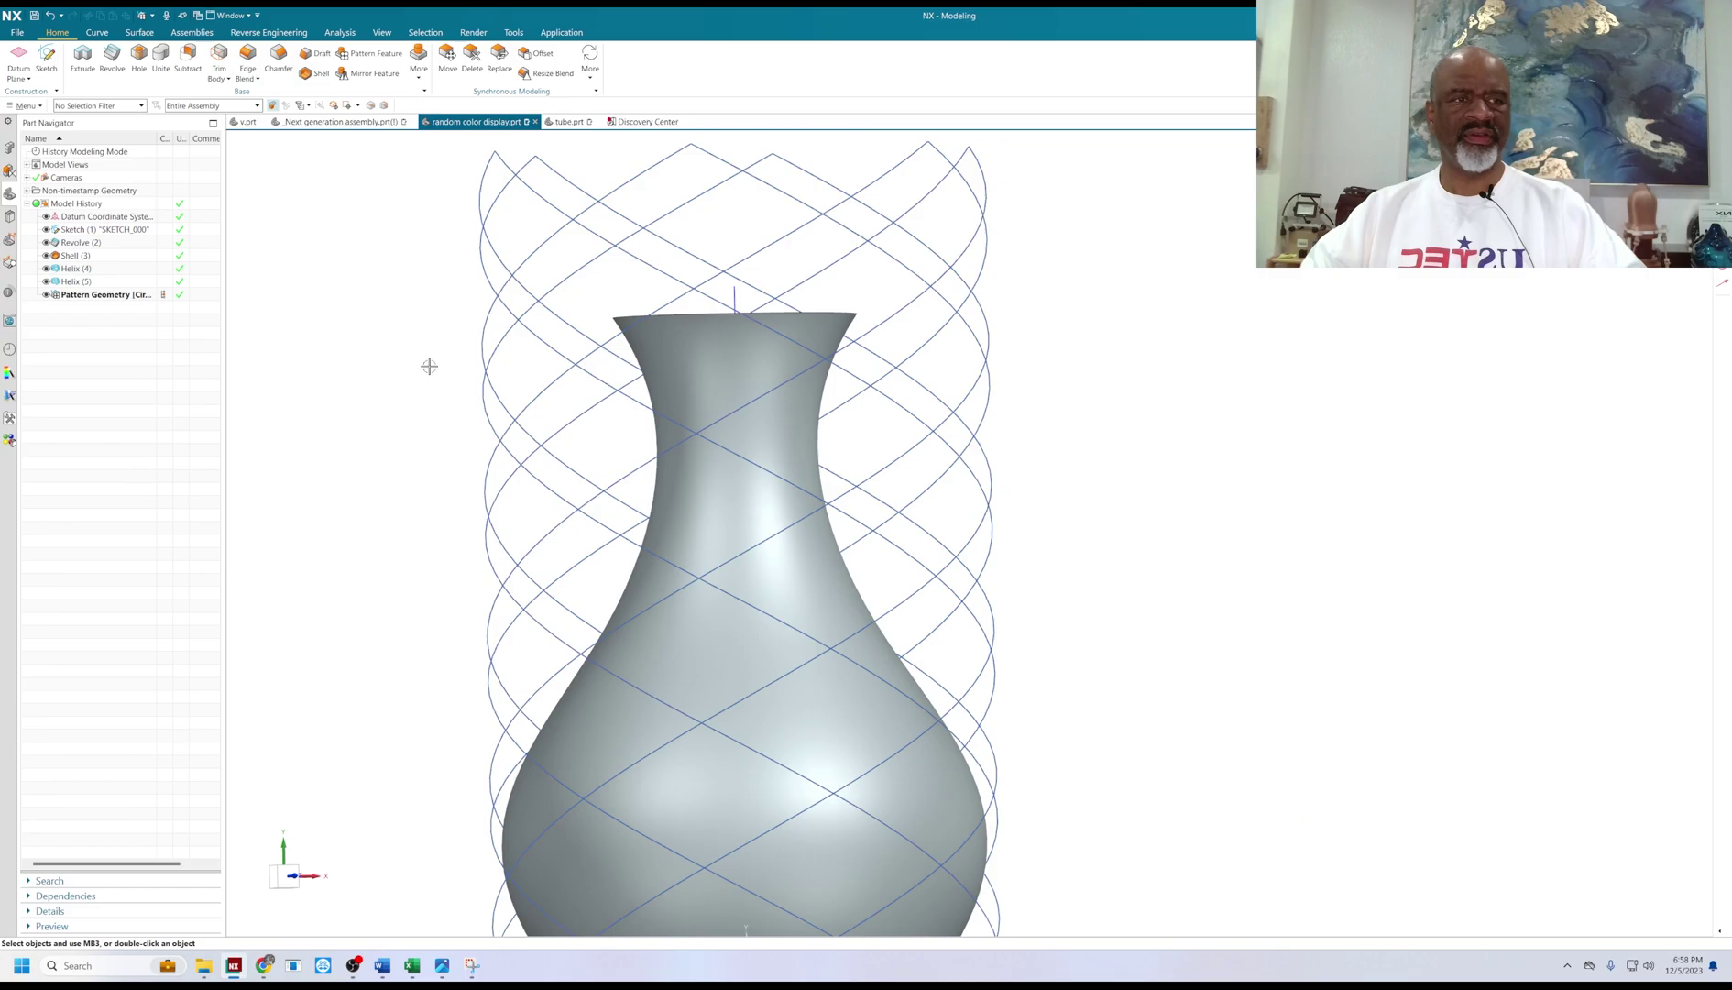
scroll(429, 365, "down", 3)
middle_click_drag(856, 367, 854, 413)
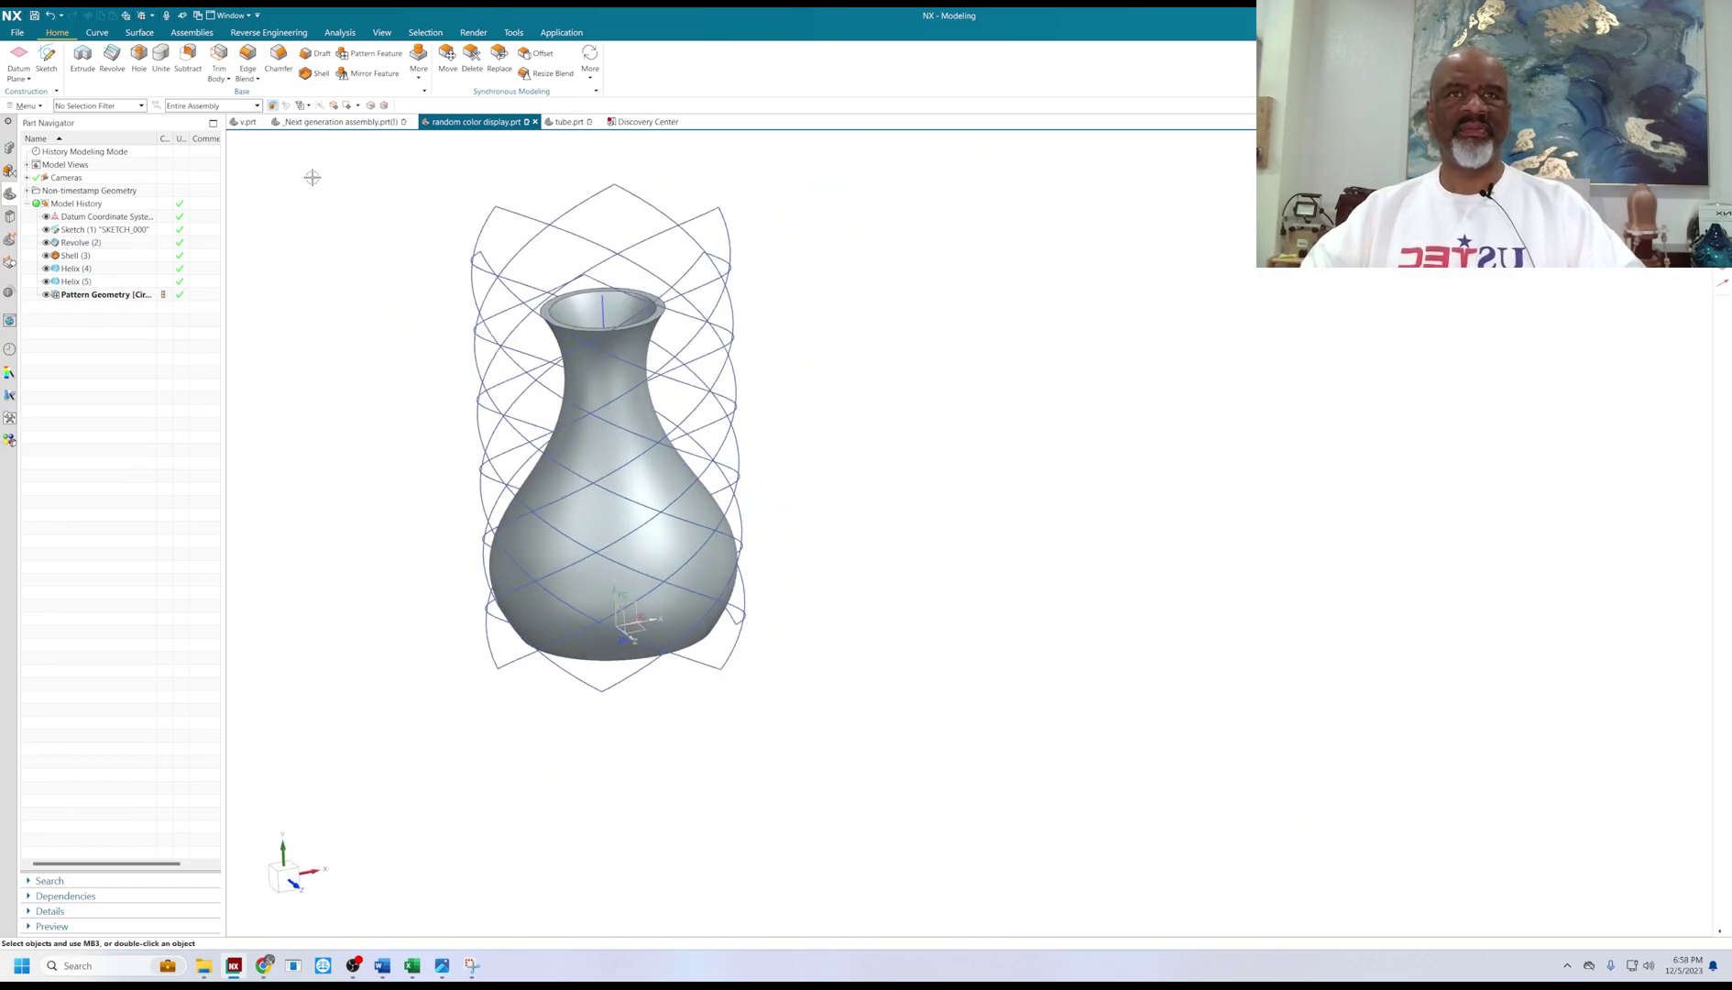
left_click(106, 33)
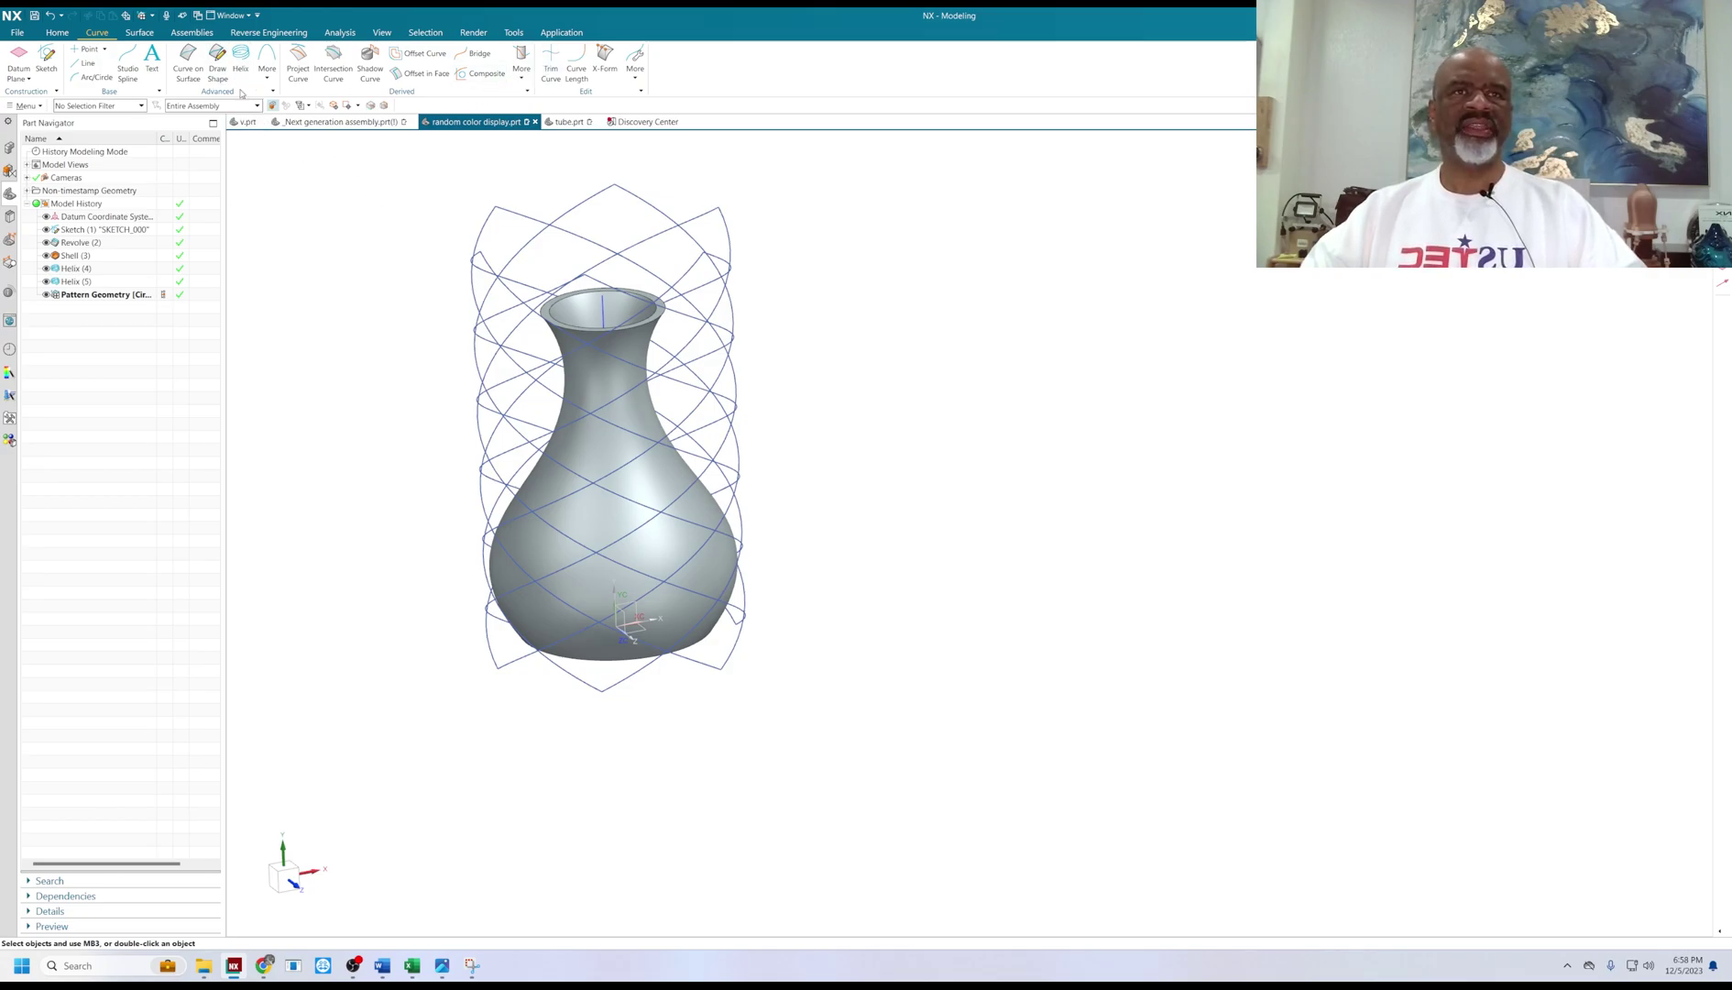
Start Project Curve and select all twelve helical curves, including the two originals.
left_click(299, 63)
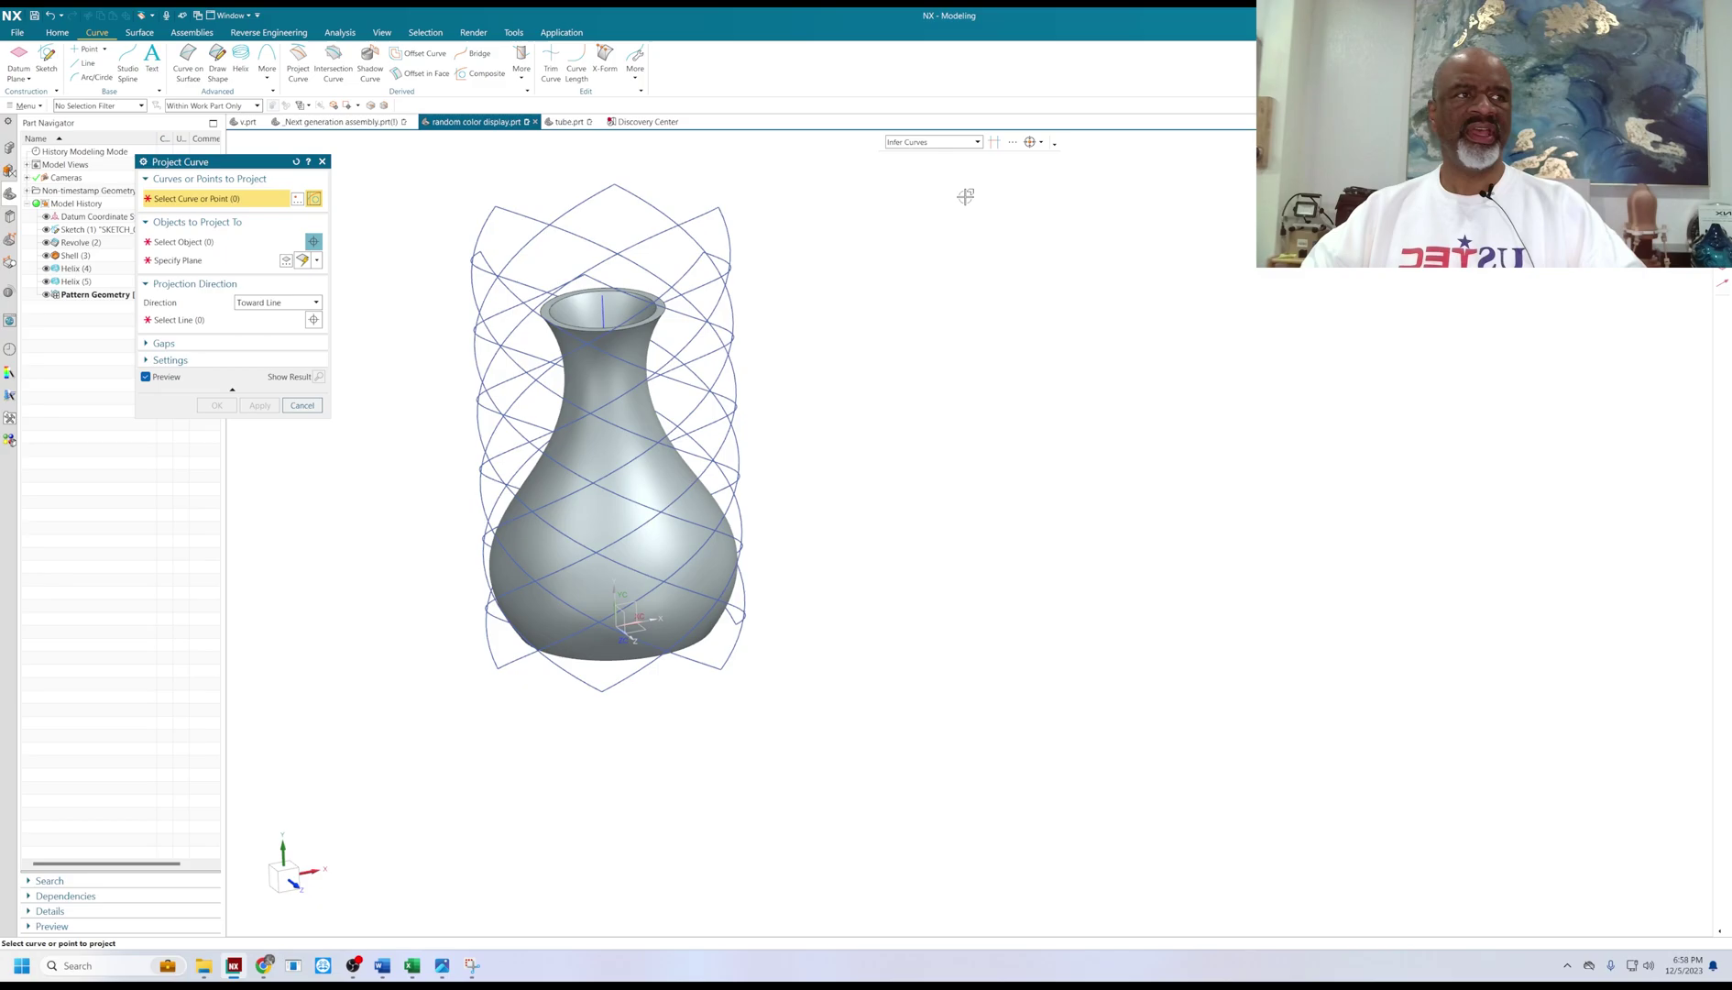
left_click(721, 364)
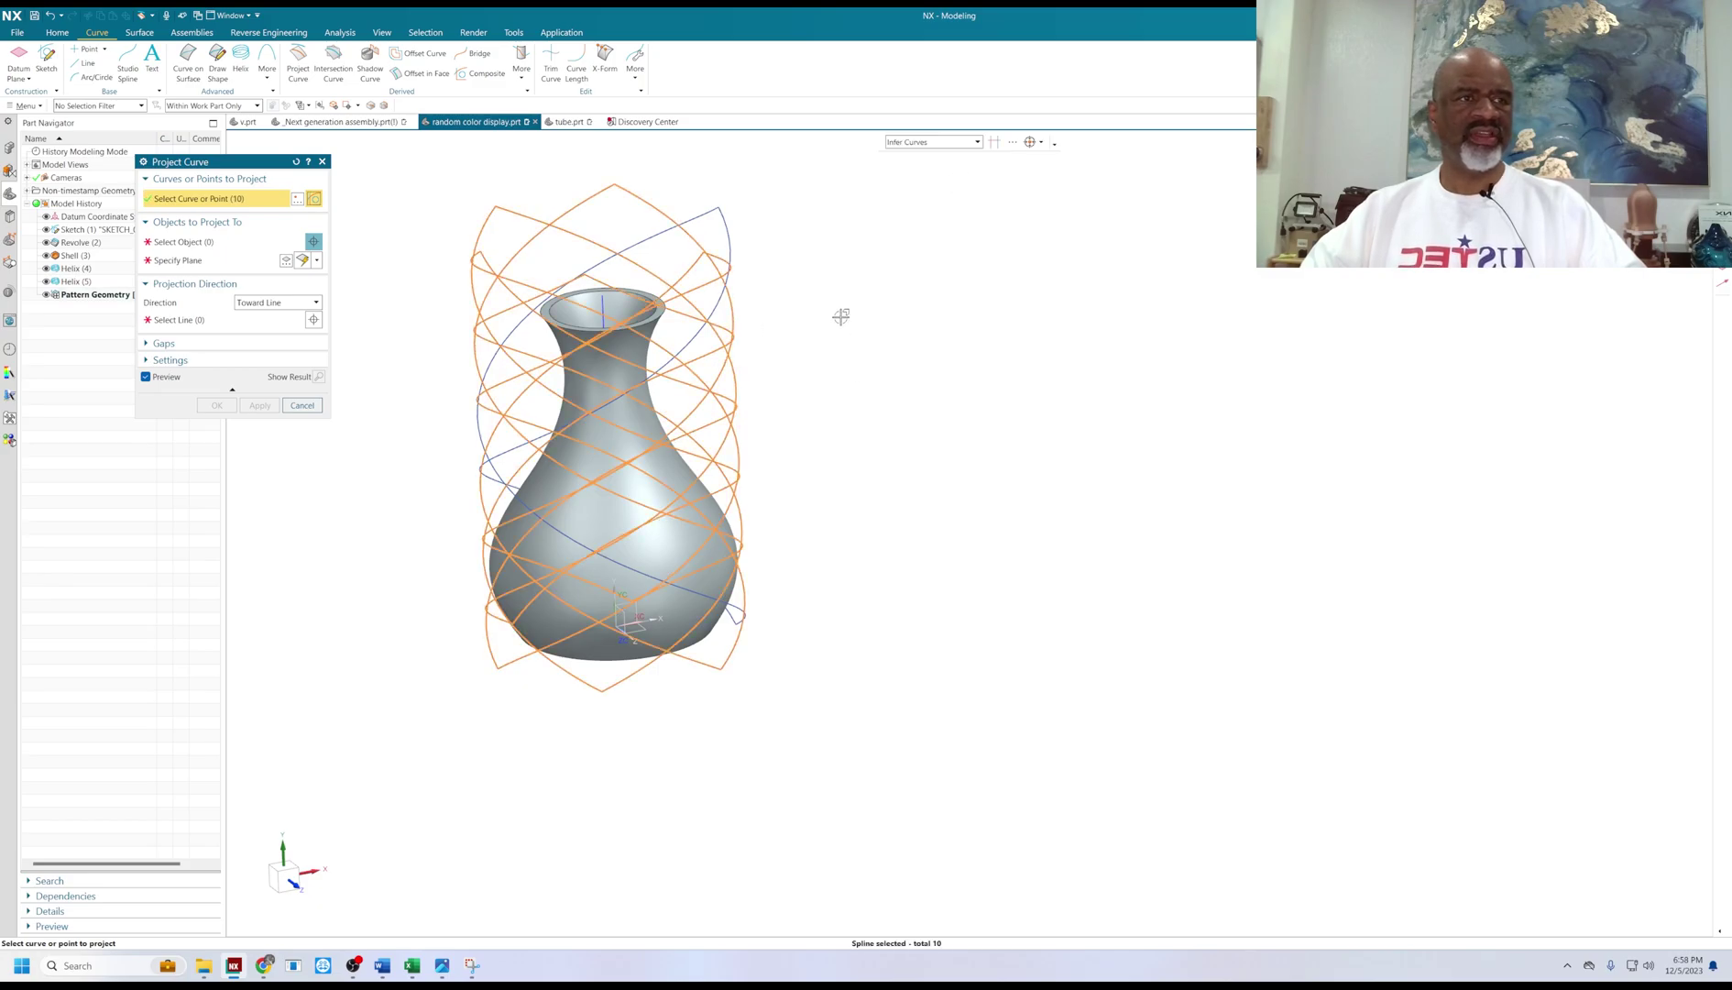
left_click(737, 234)
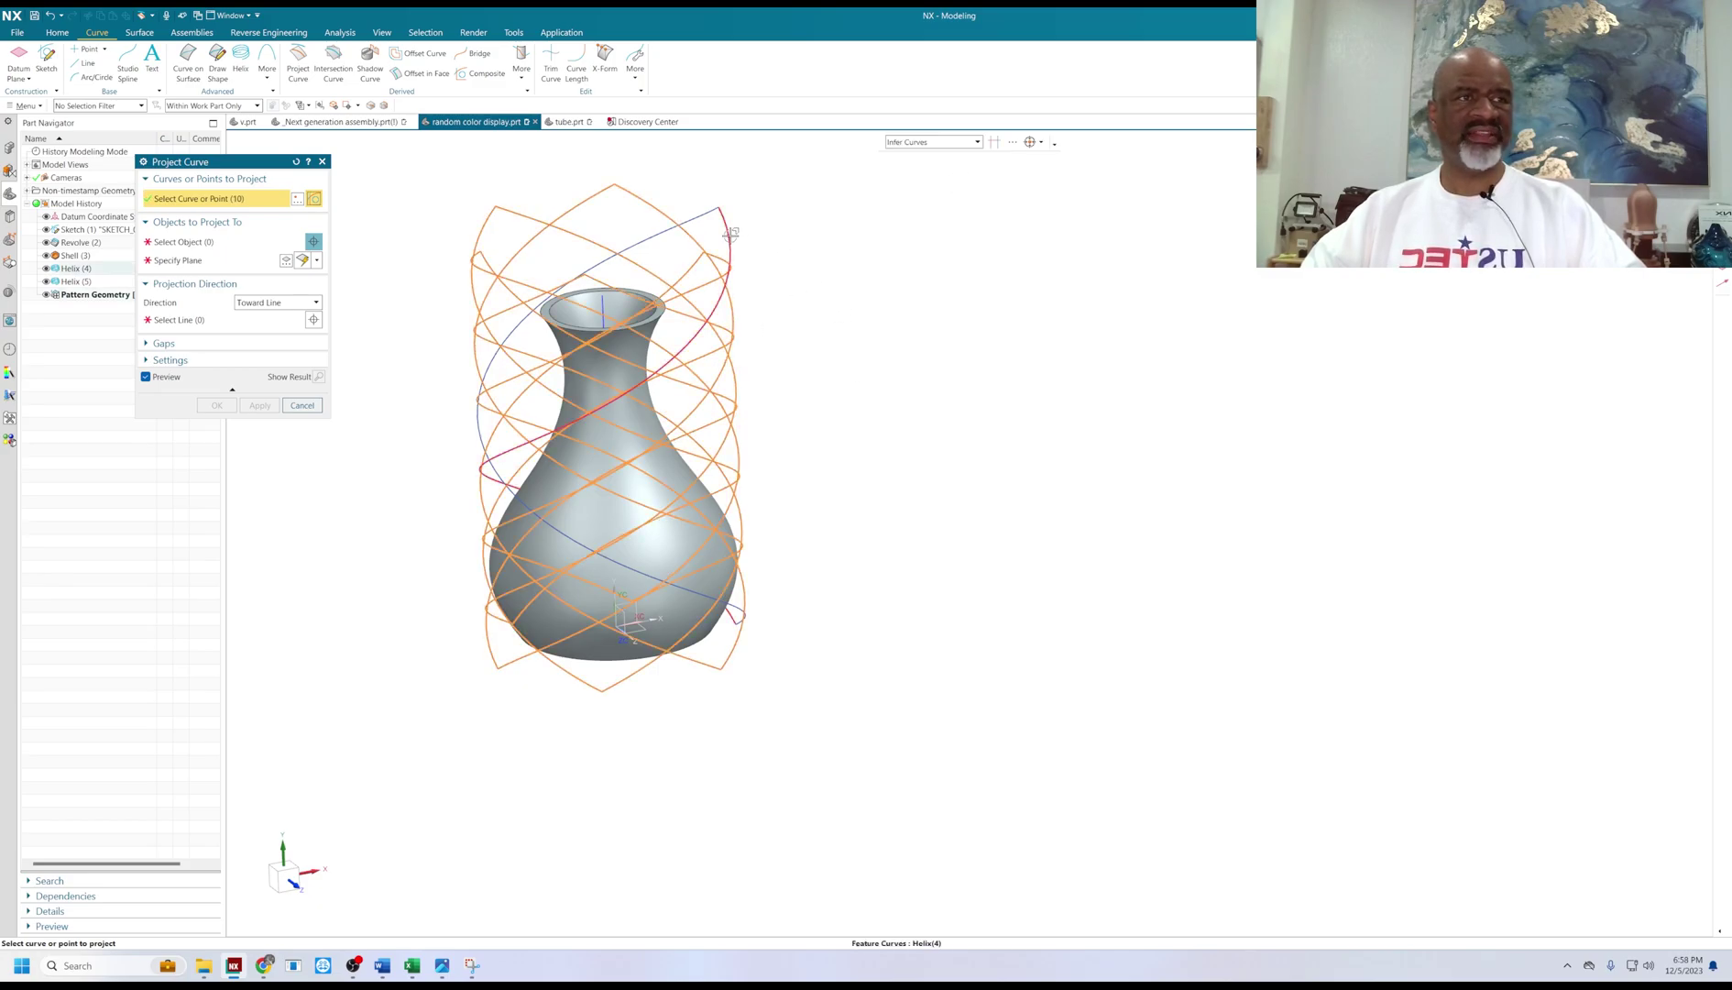
left_click(731, 231)
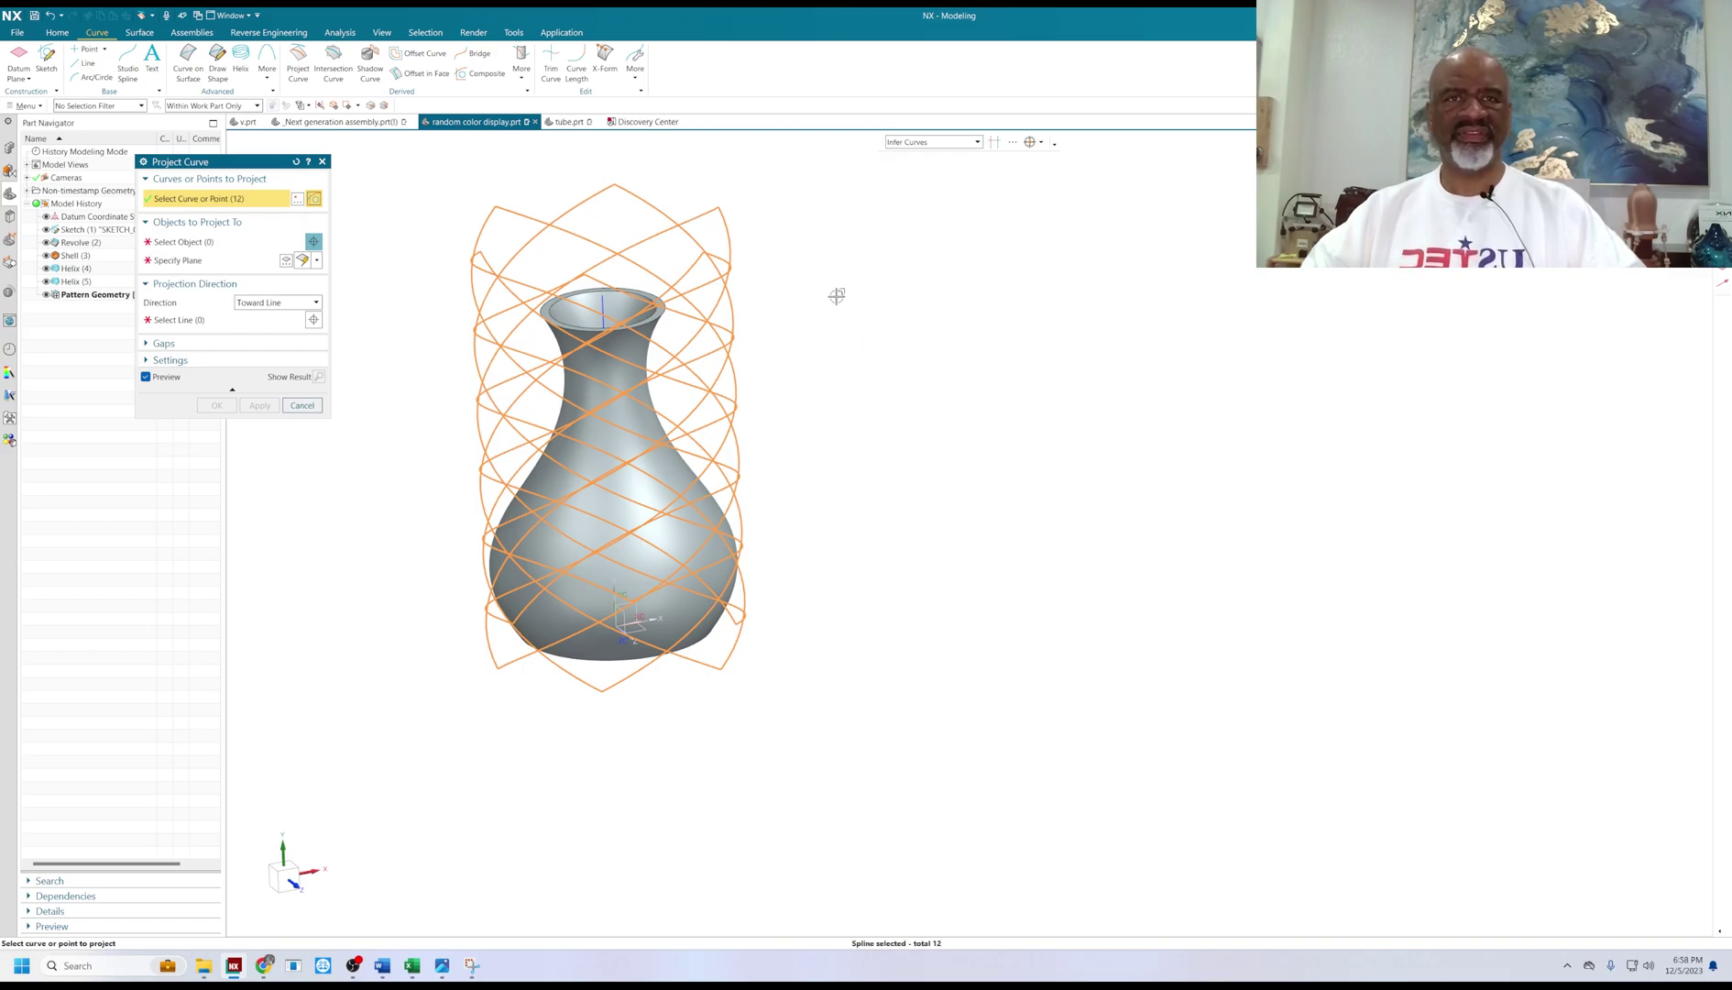
left_click(195, 250)
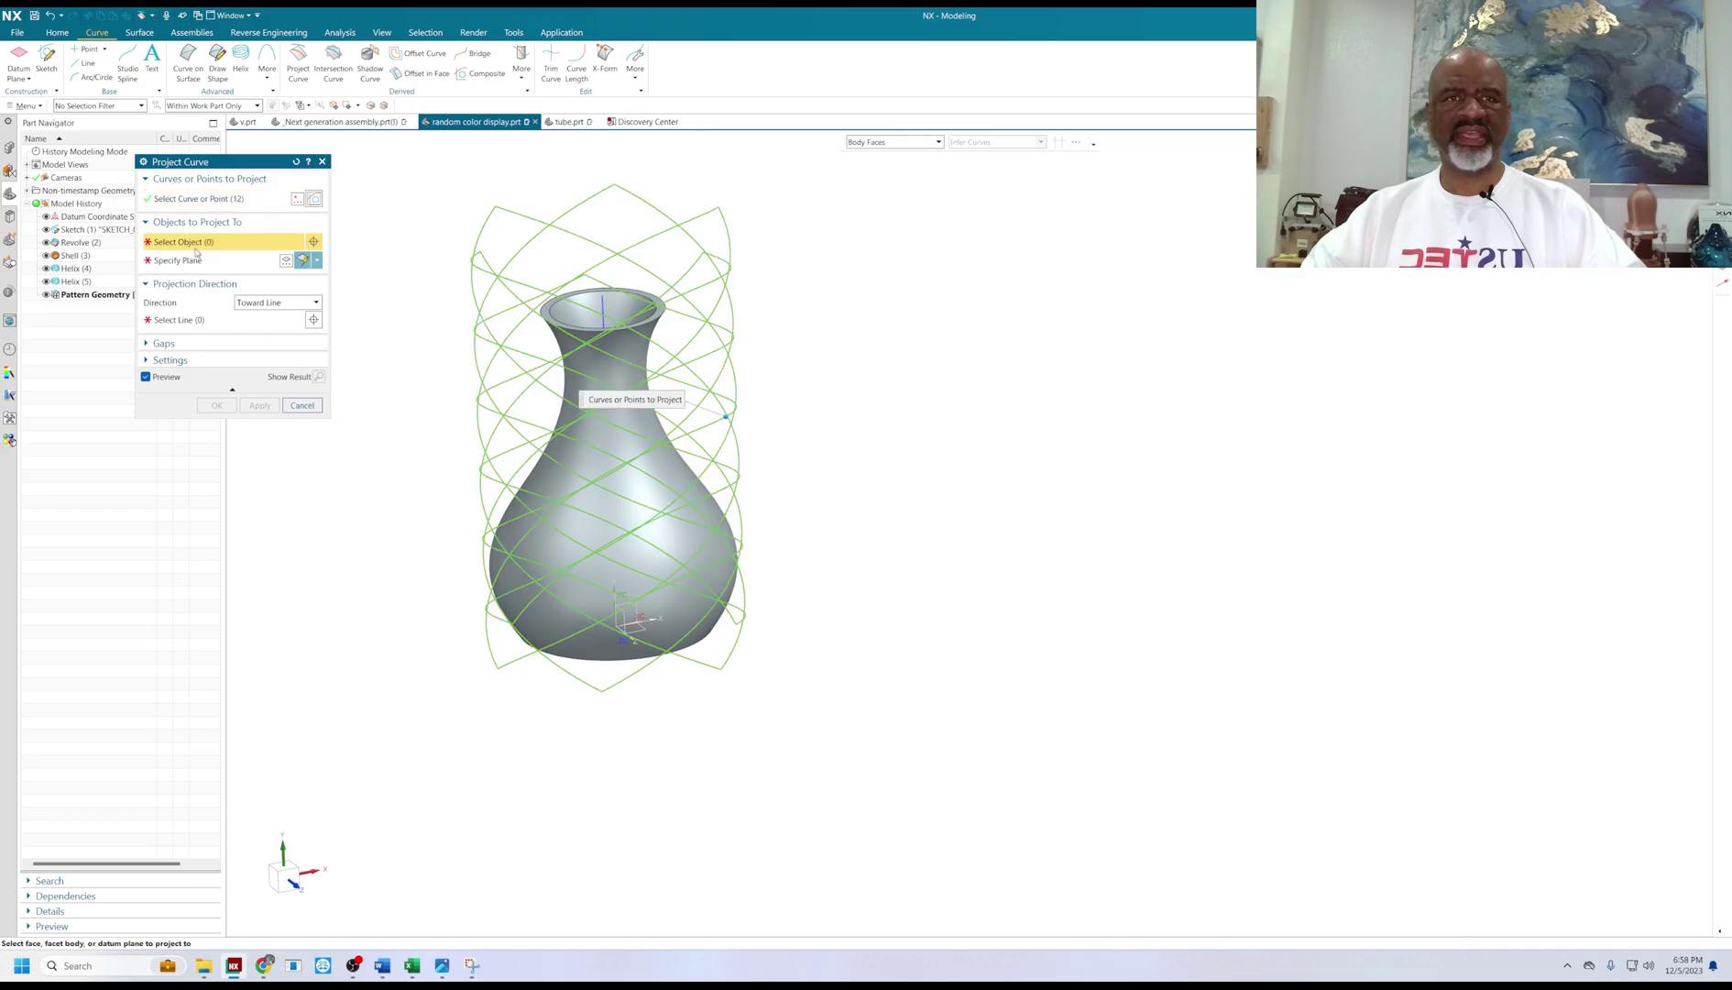
Project them onto the vase's single outer face toward the axis line.
left_click(905, 149)
left_click(839, 232)
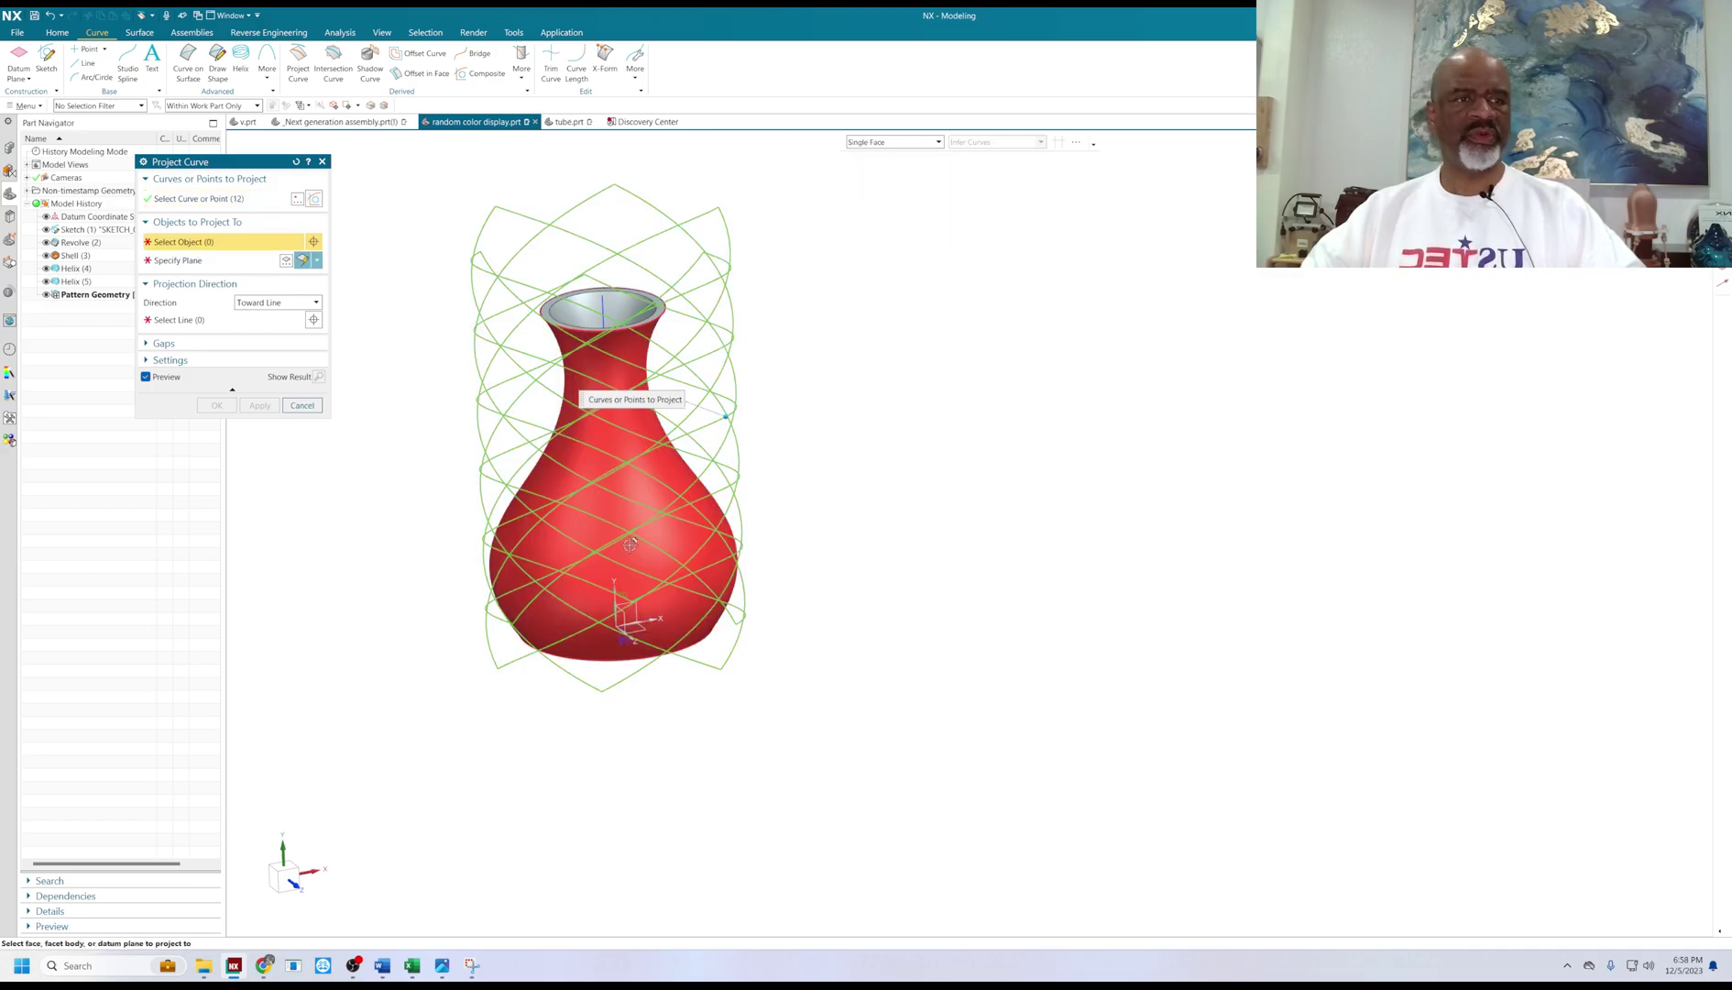
left_click(636, 489)
middle_click_drag(955, 421, 930, 383)
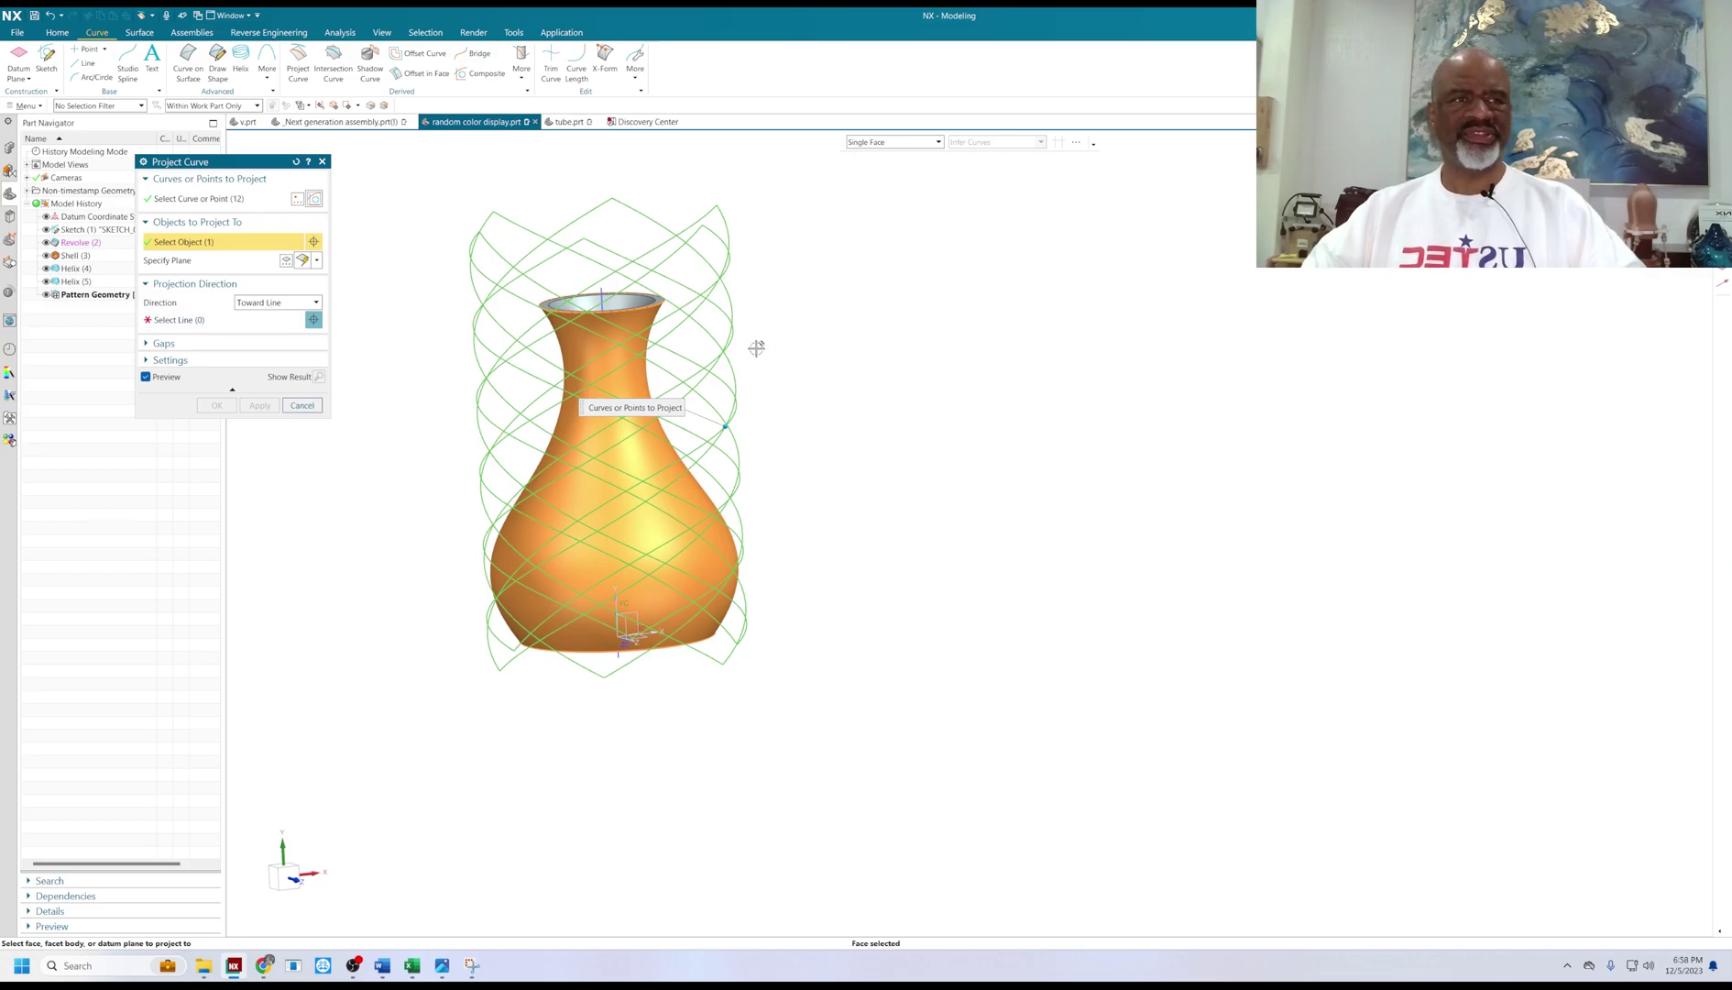
middle_click_drag(773, 376, 775, 369)
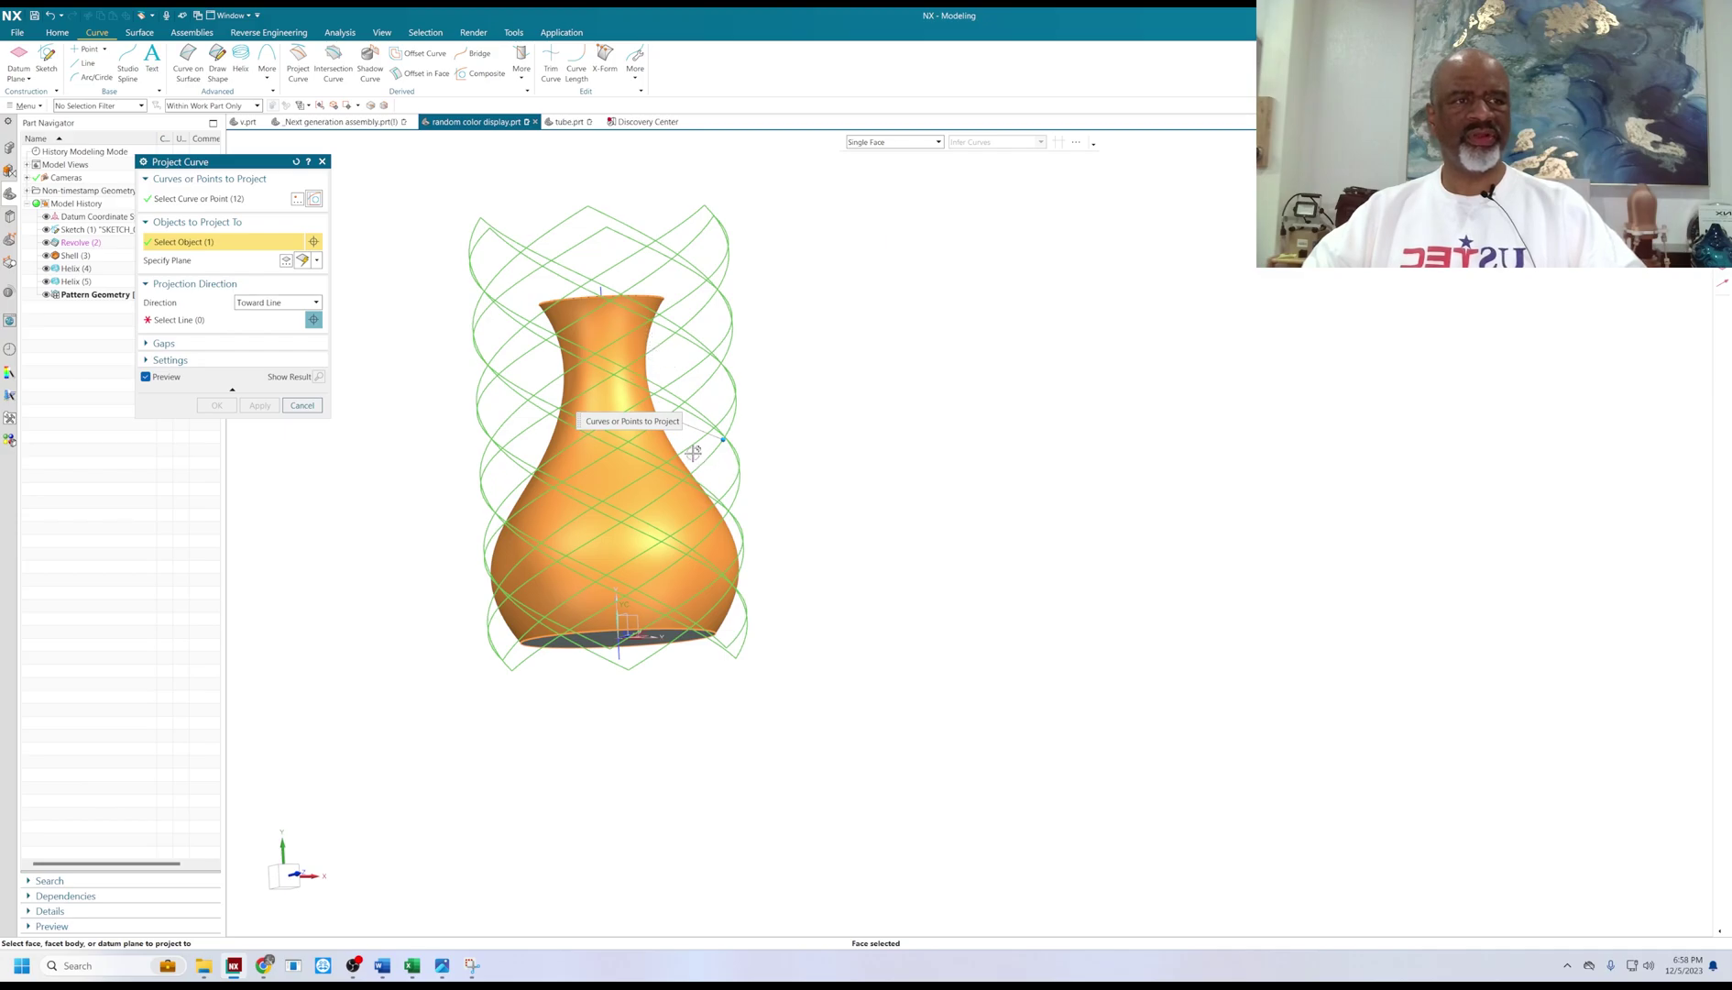
left_click(160, 320)
middle_click_drag(848, 336, 819, 337)
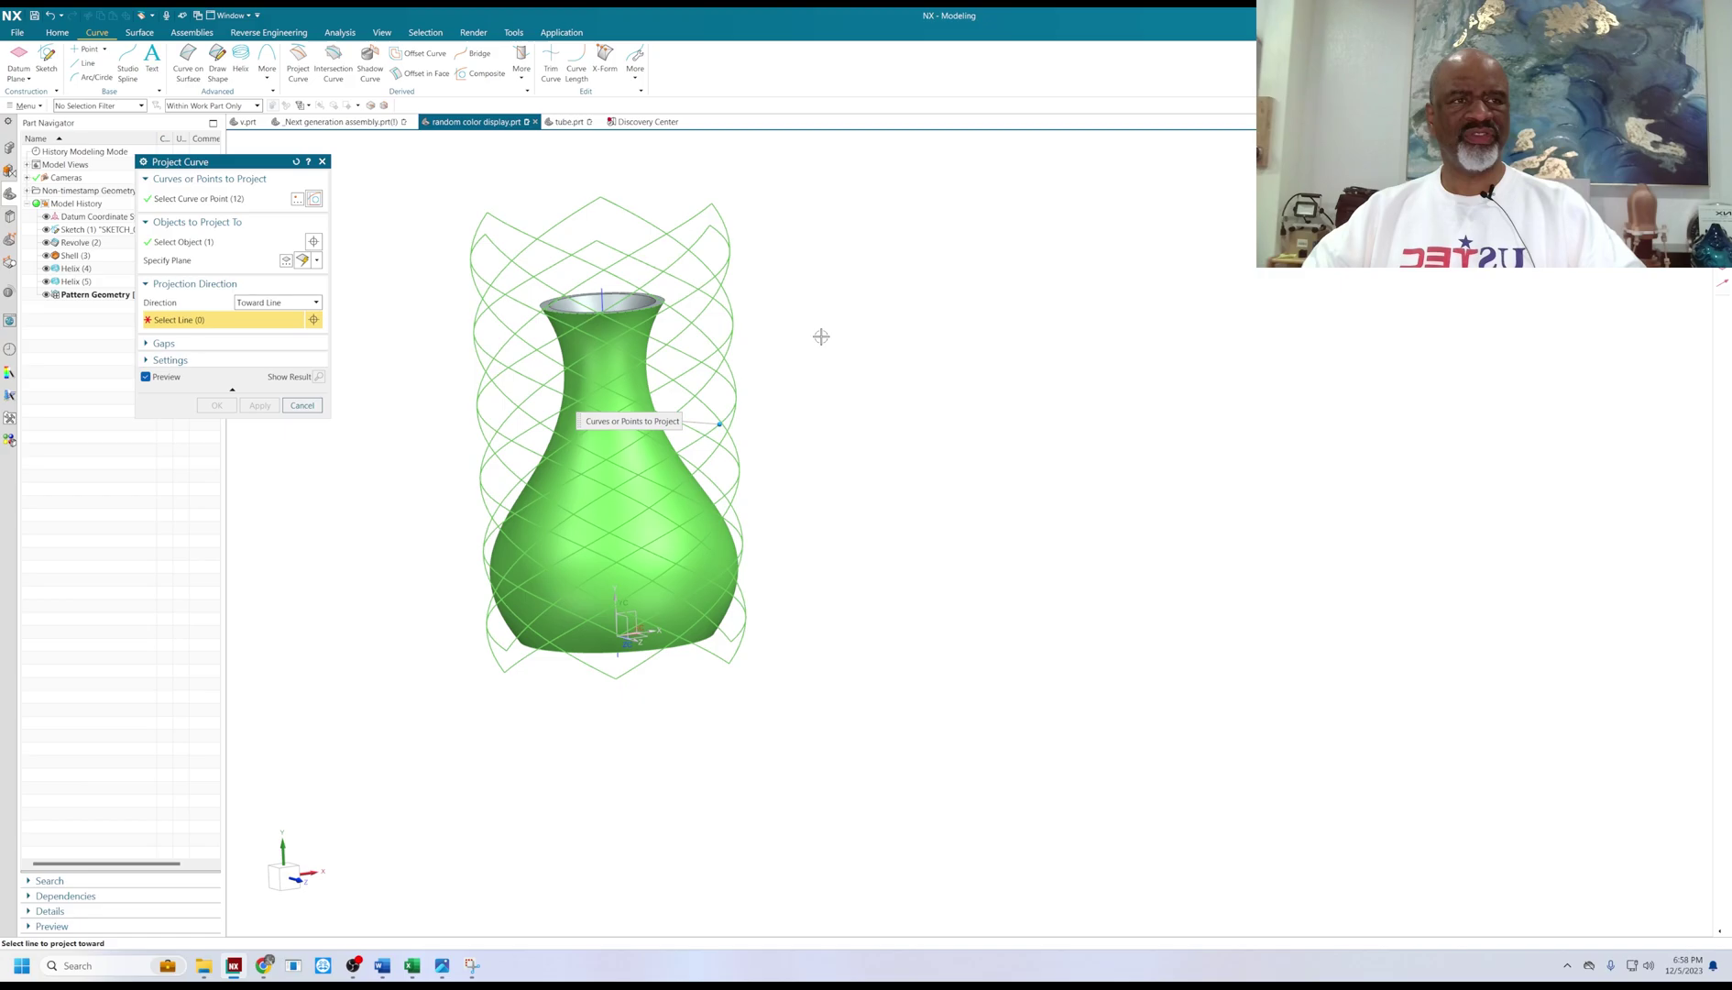
scroll(596, 309, "up", 3)
scroll(916, 313, "down", 4)
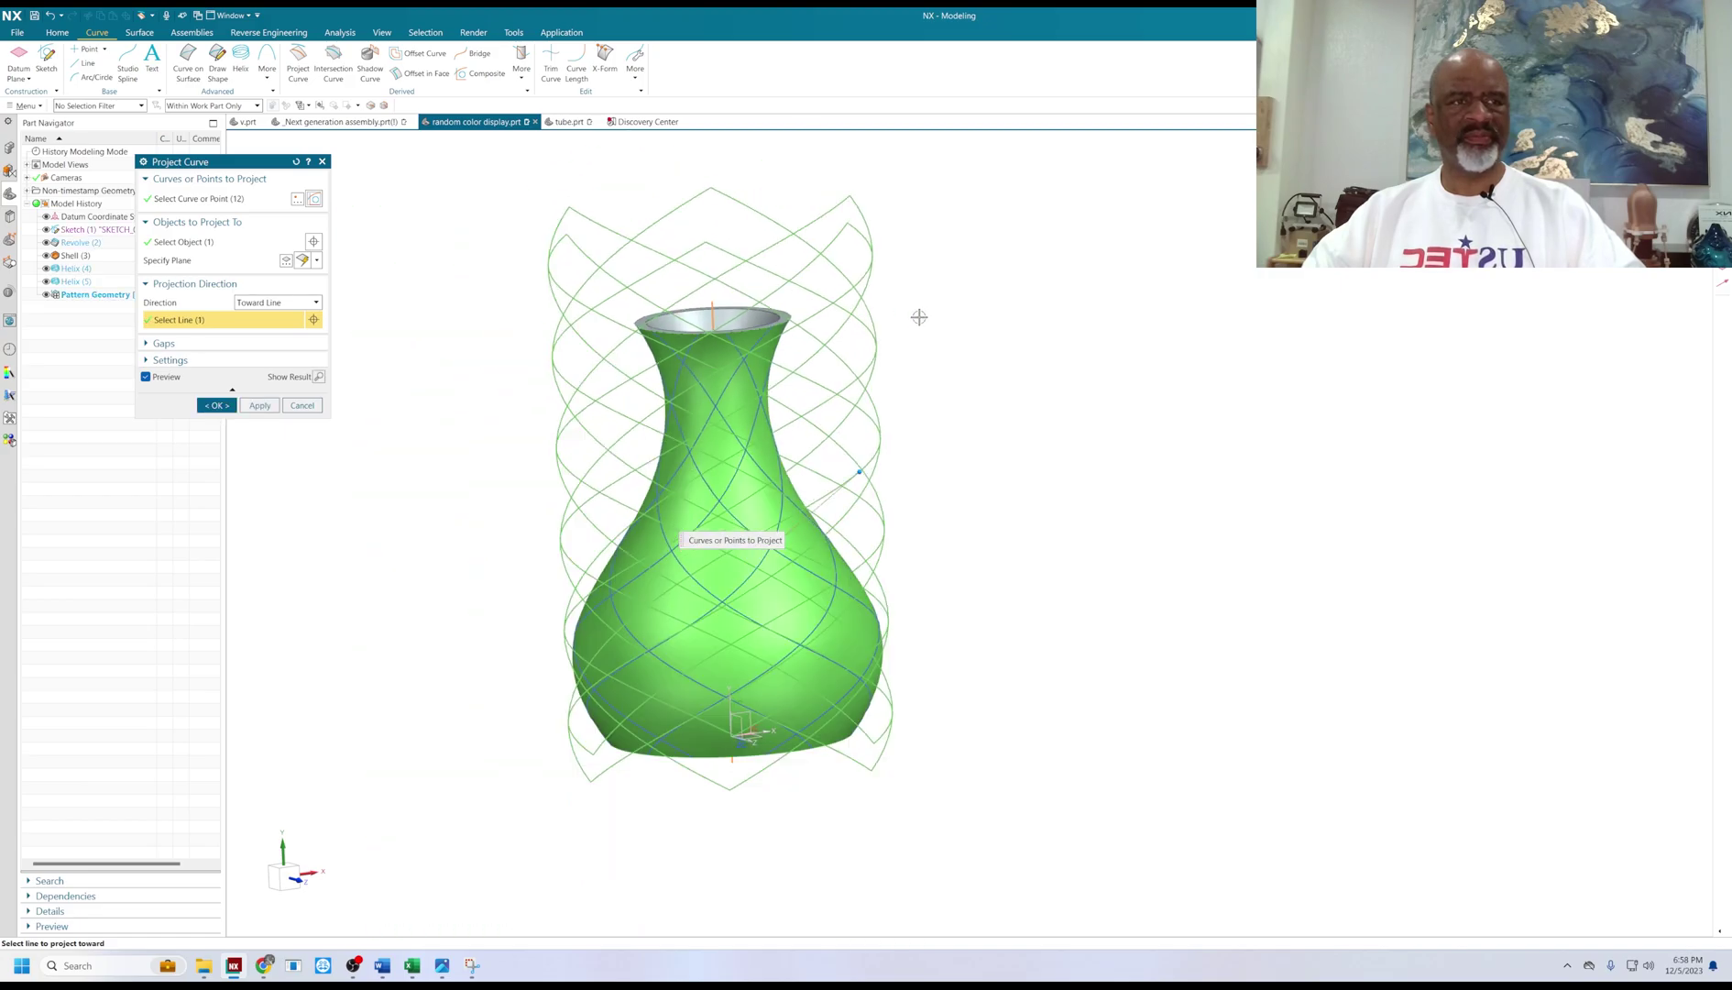
left_click(215, 405)
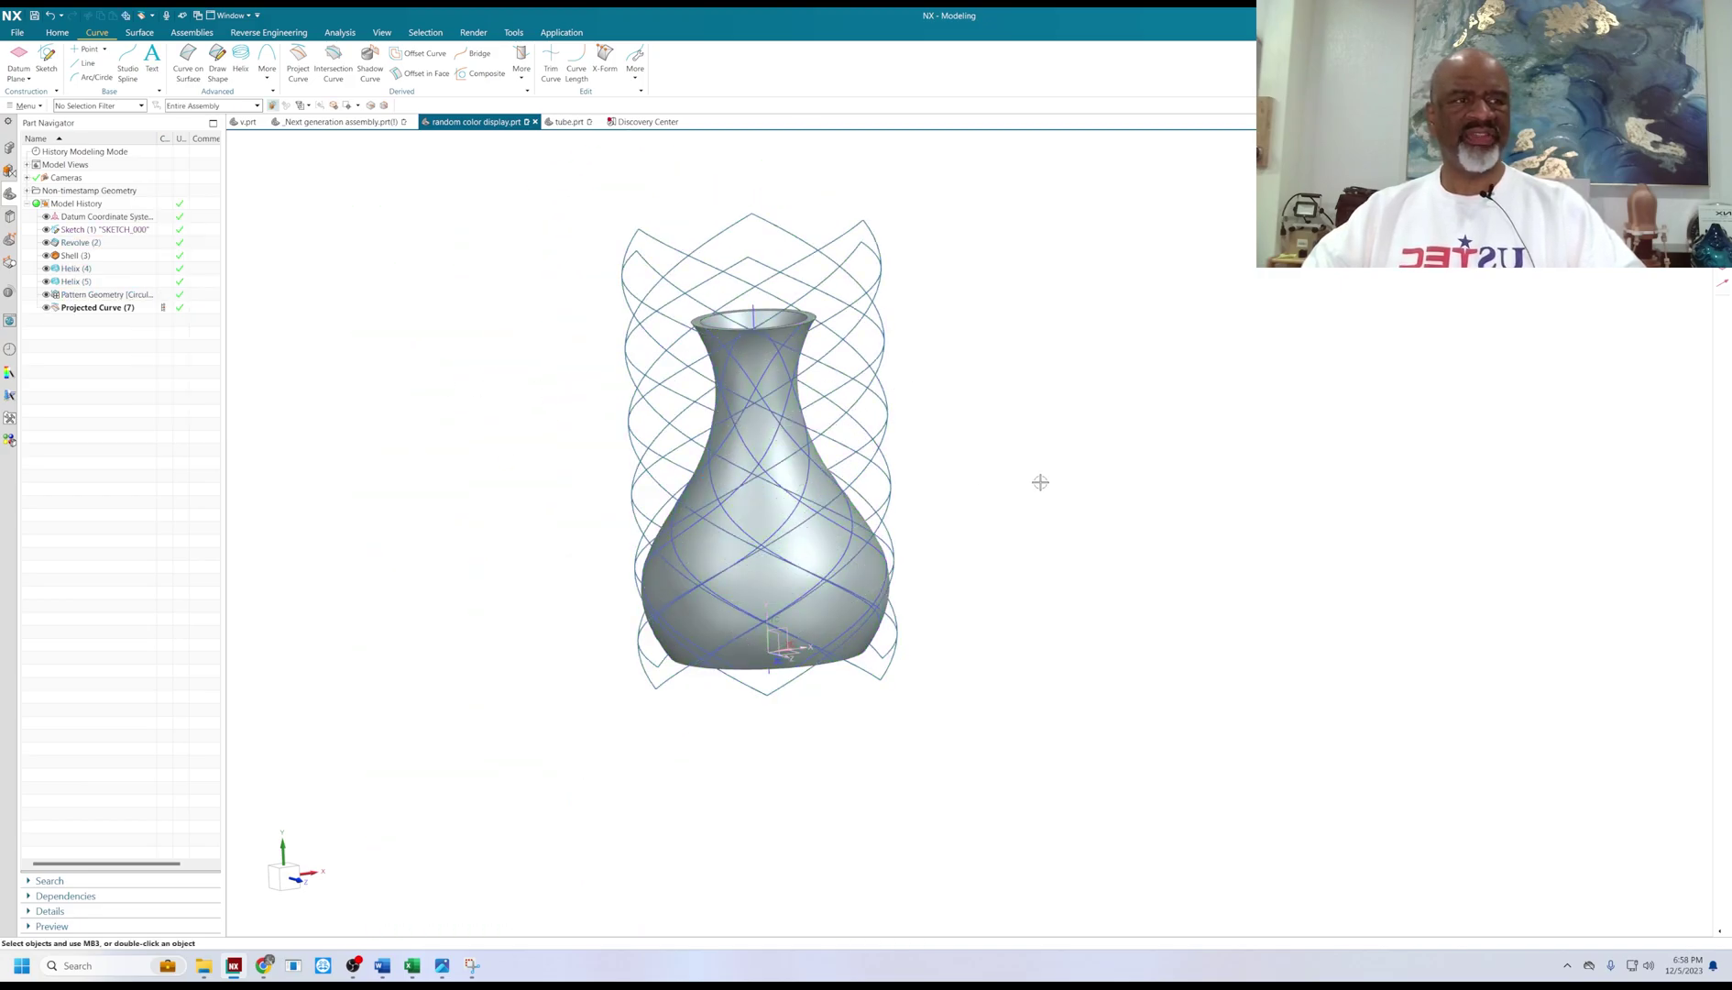
Hide the patterned curves, both helices and the profile sketch, leaving only the projected grid.
right_click(102, 294)
left_click(125, 285)
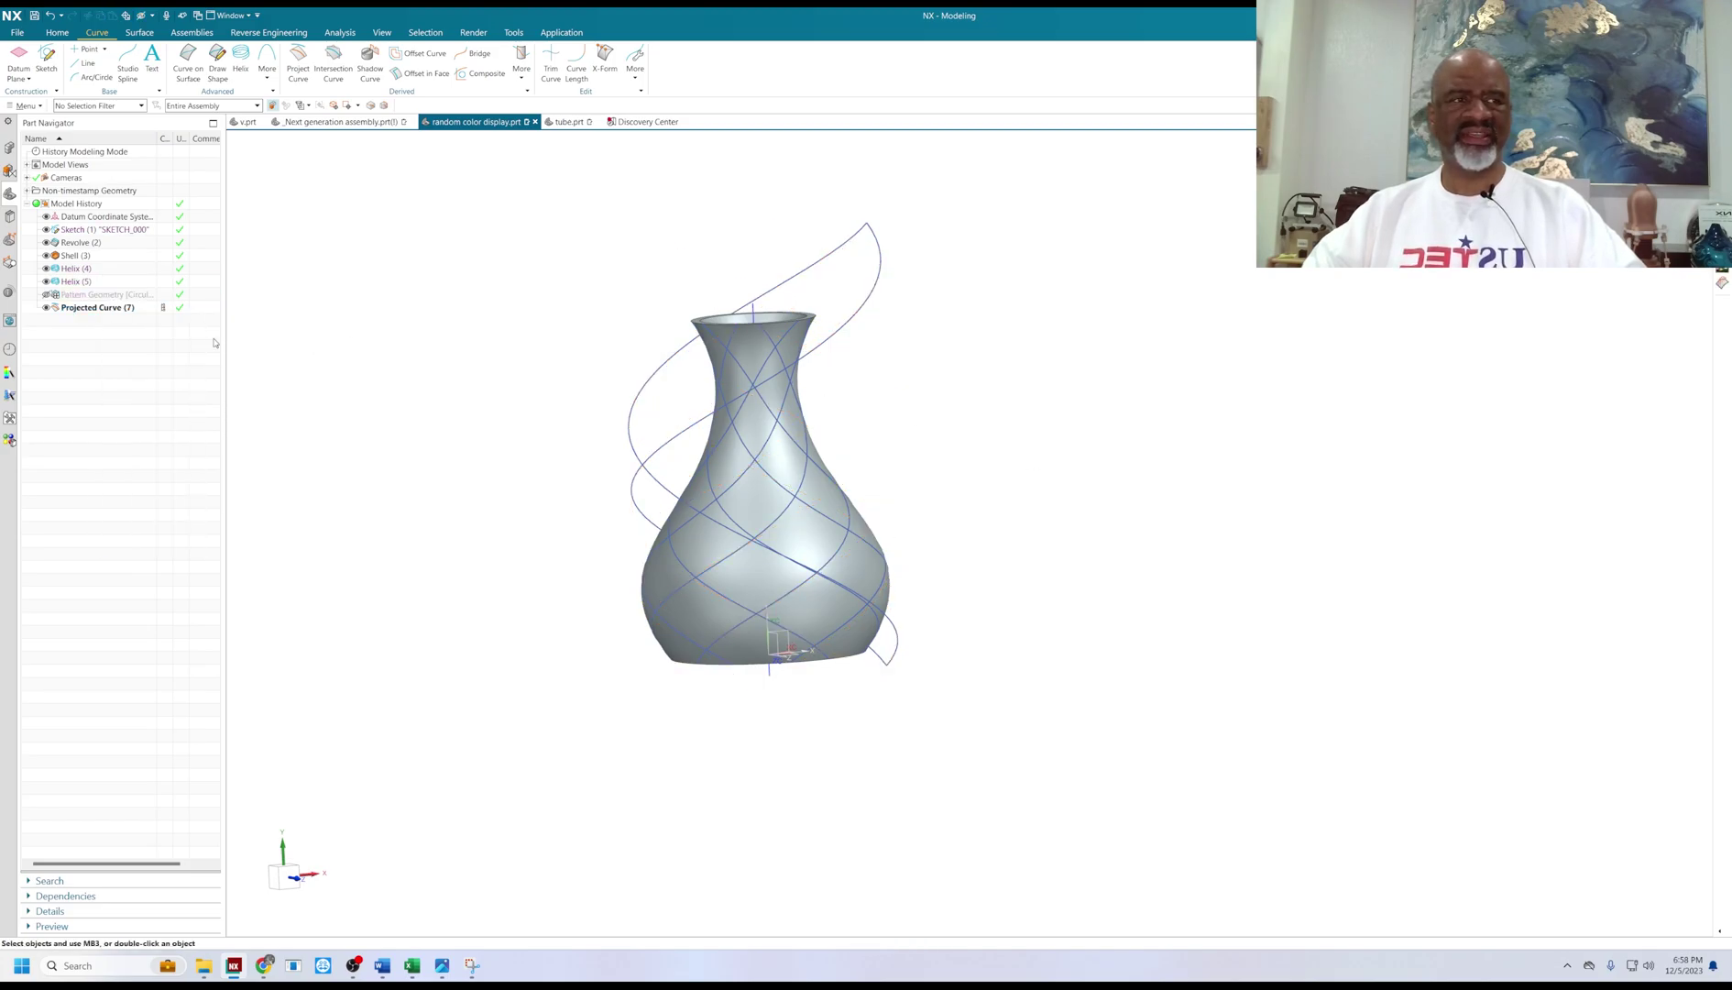
right_click(87, 268)
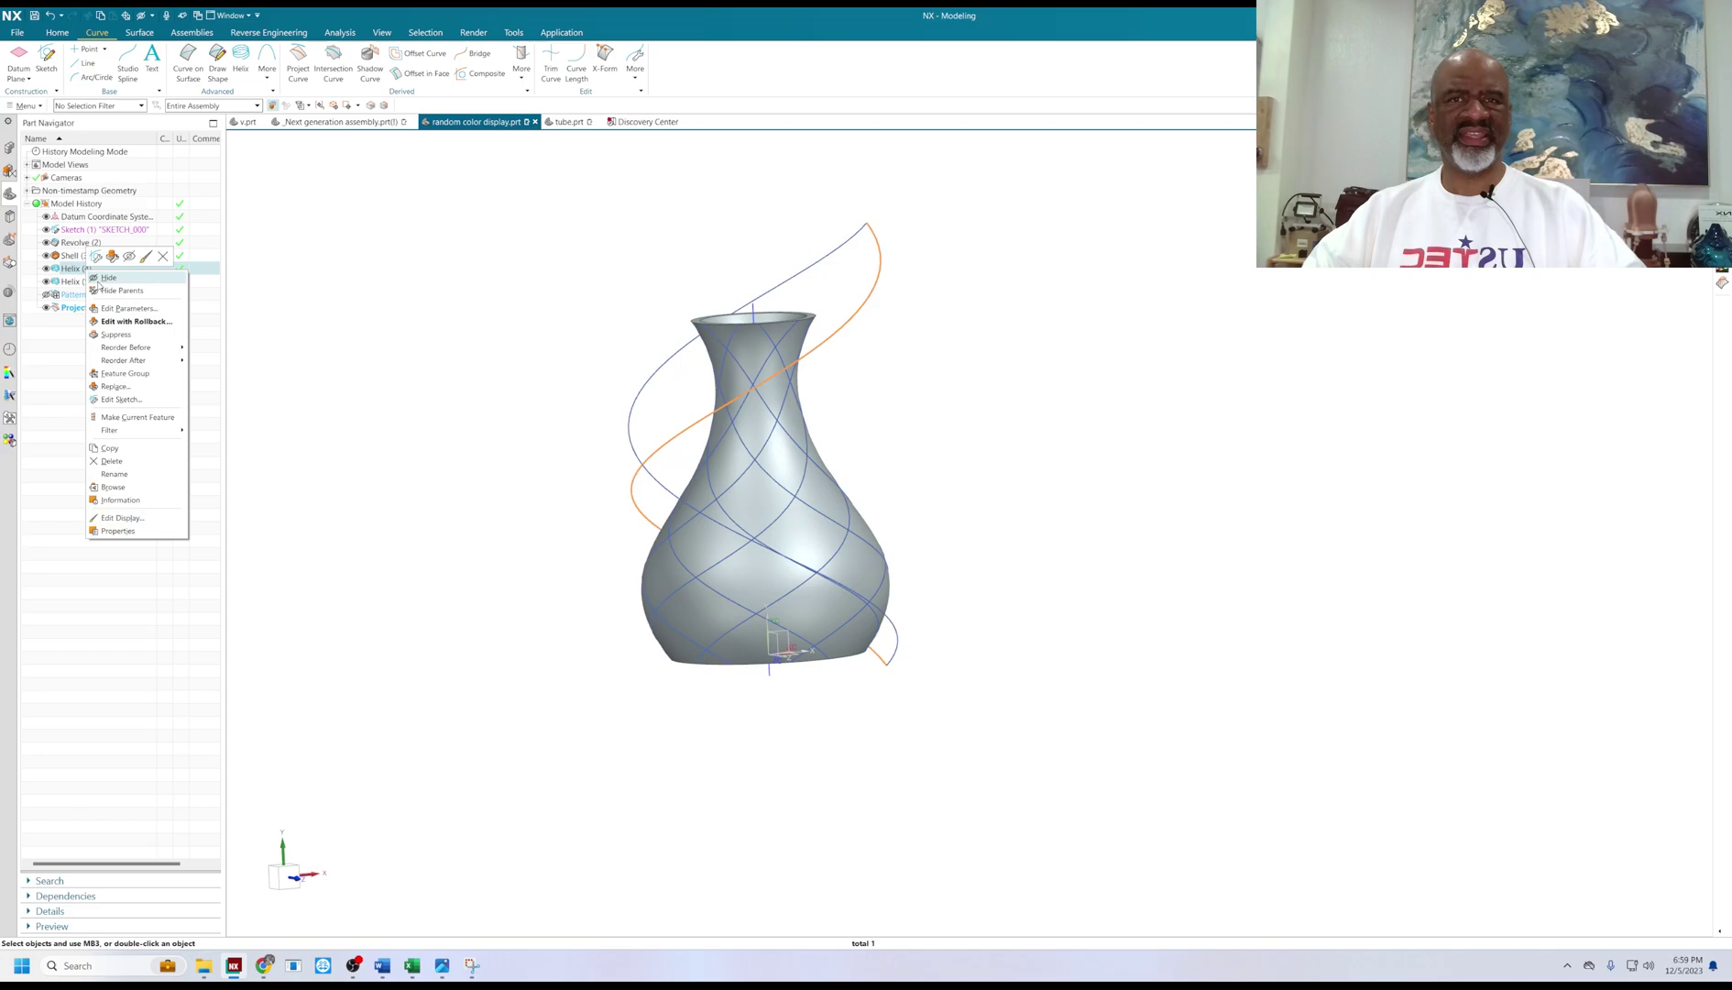
left_click(101, 284)
right_click(92, 284)
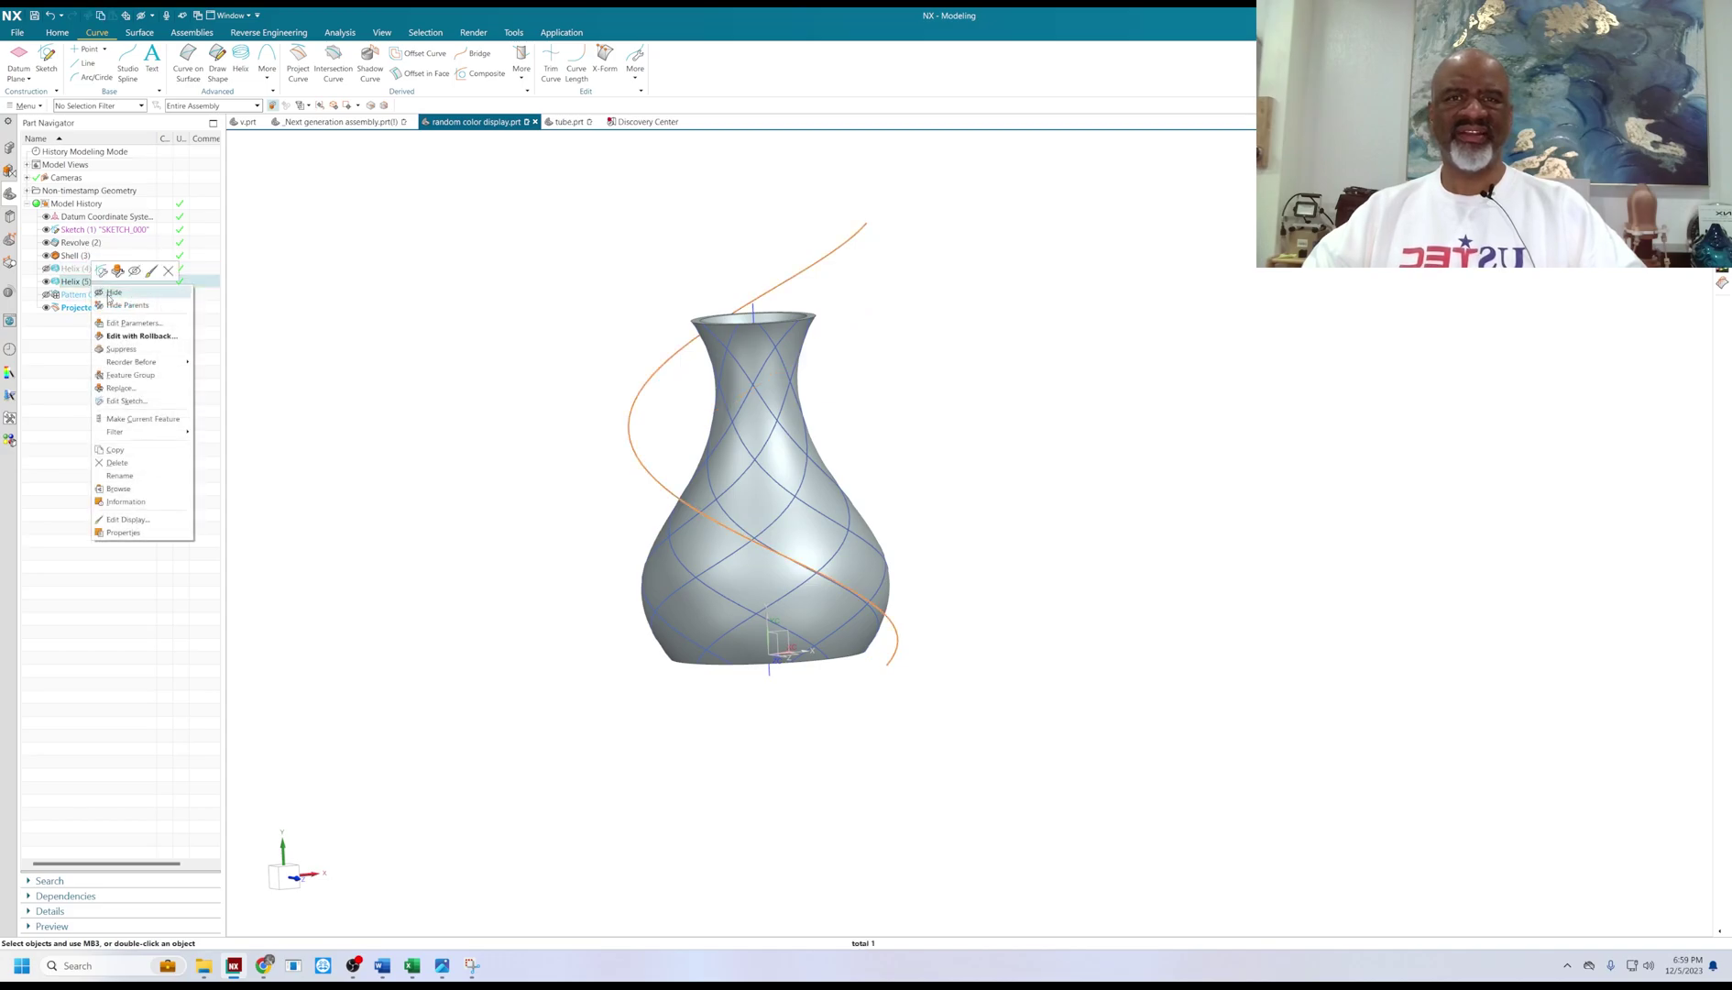
left_click(107, 299)
middle_click_drag(953, 491, 820, 371)
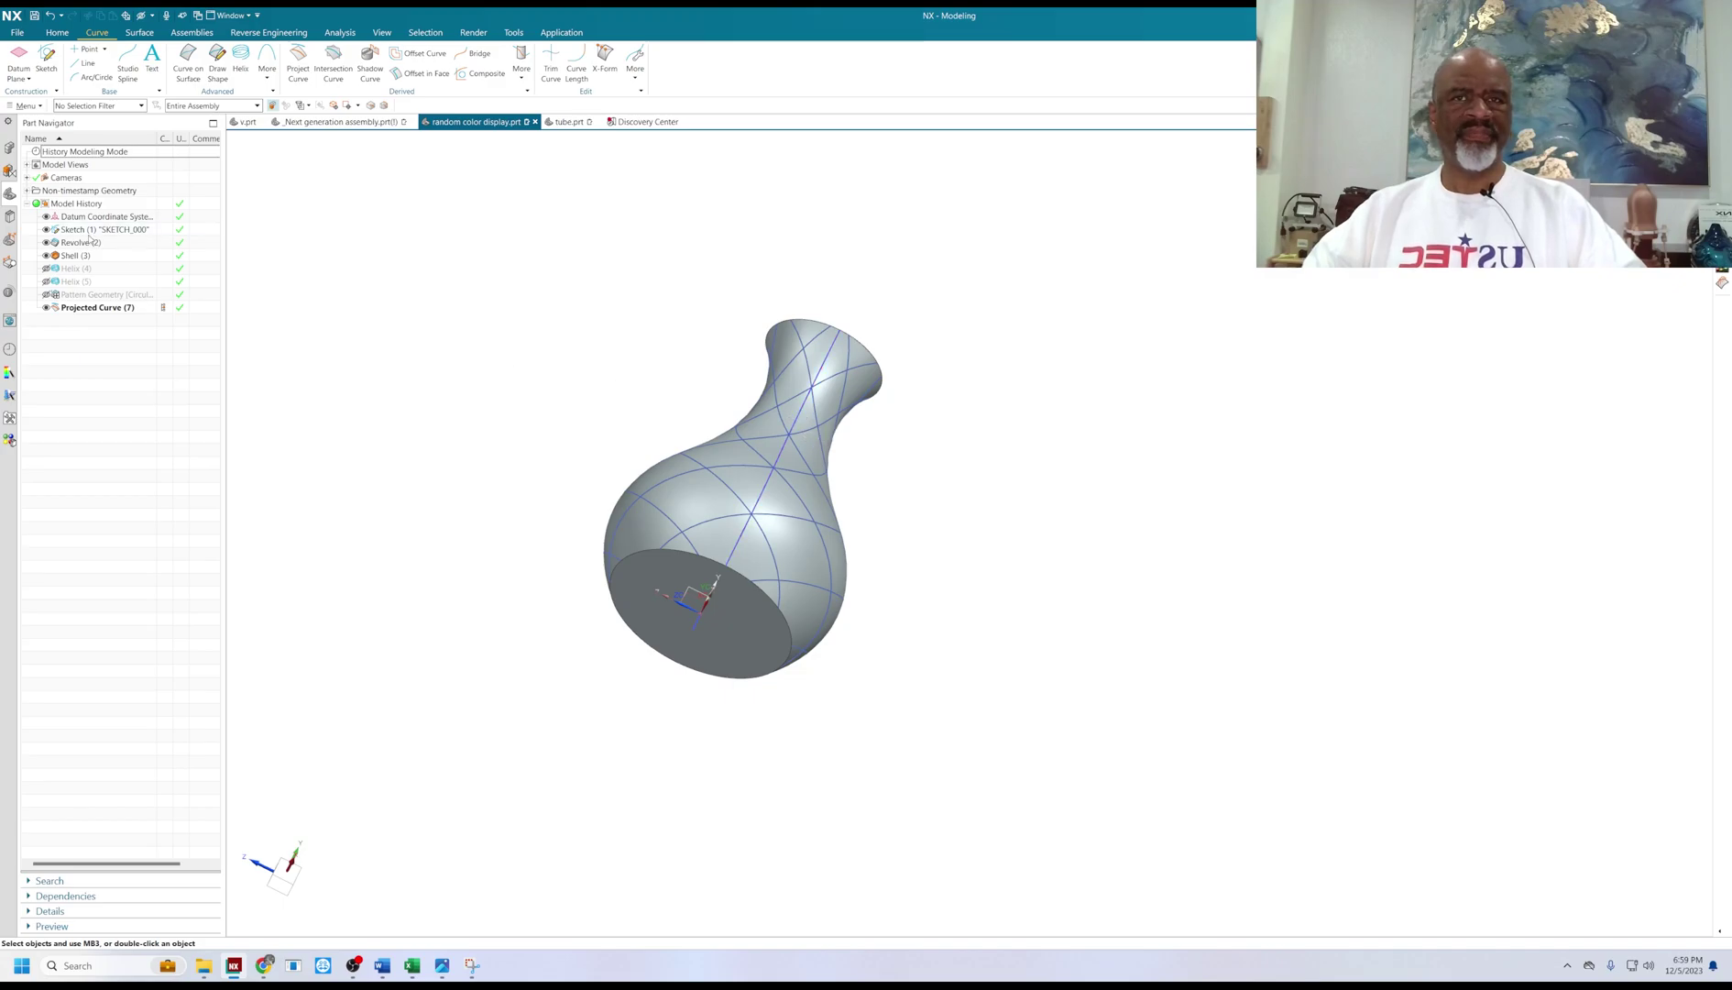
right_click(120, 229)
left_click(150, 238)
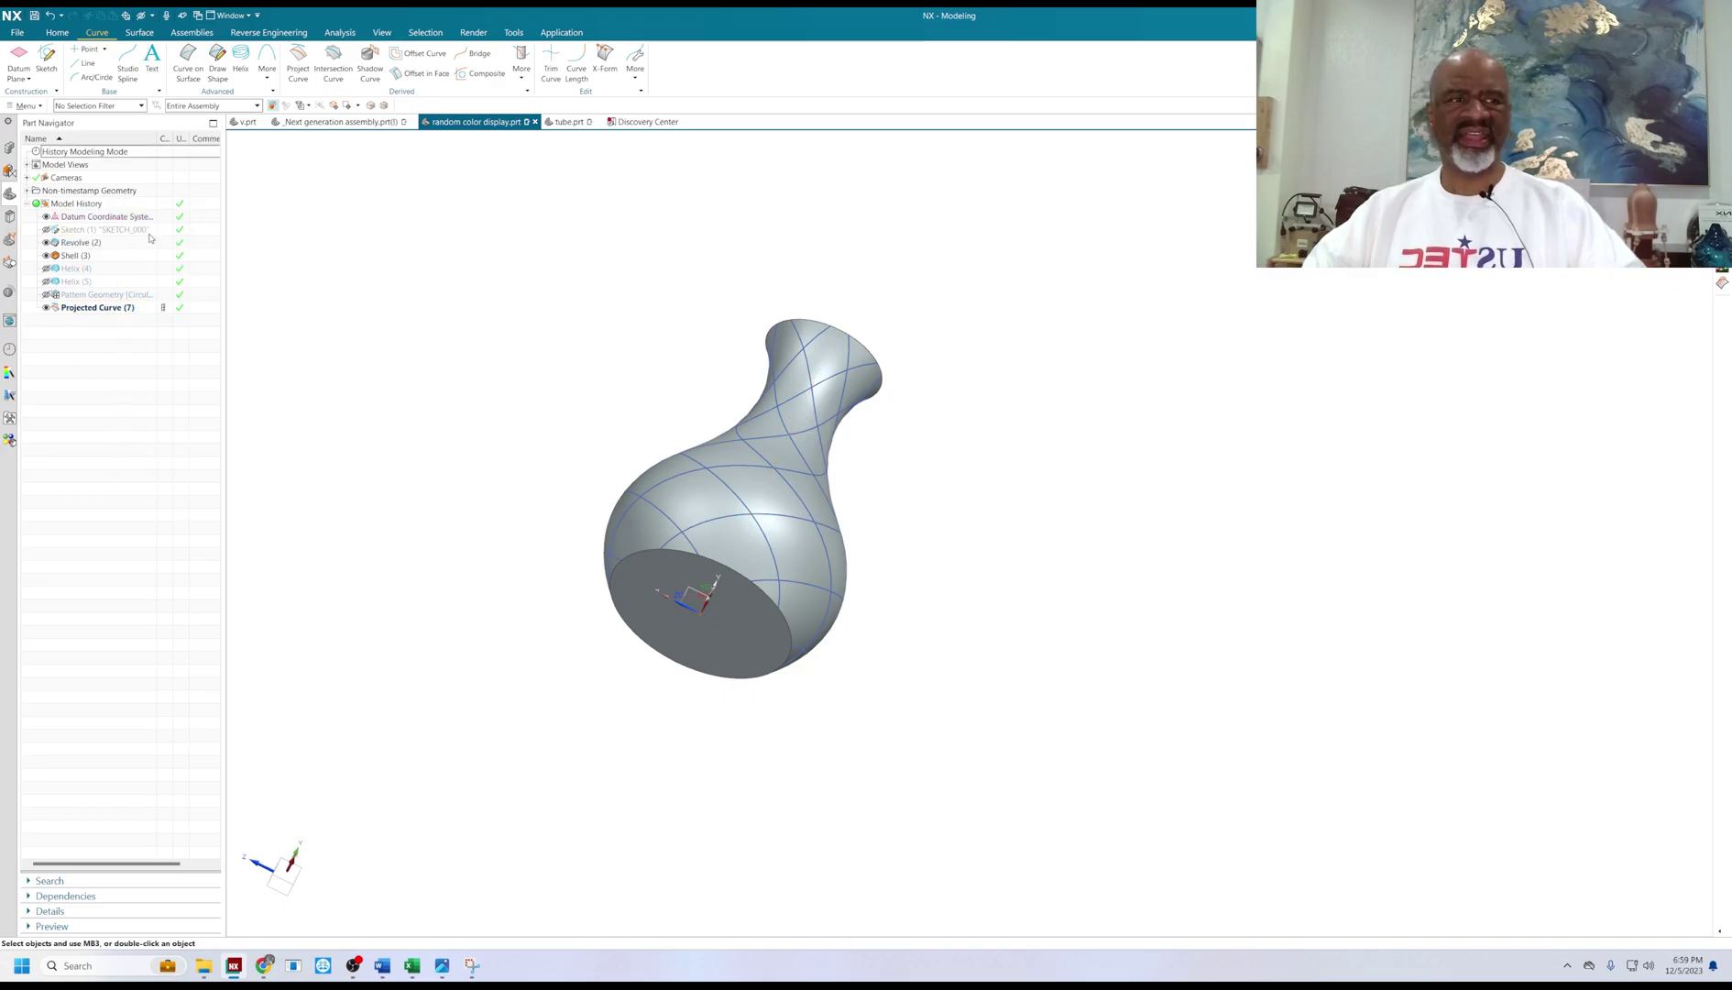
middle_click_drag(599, 306, 429, 286)
scroll(367, 277, "up", 2)
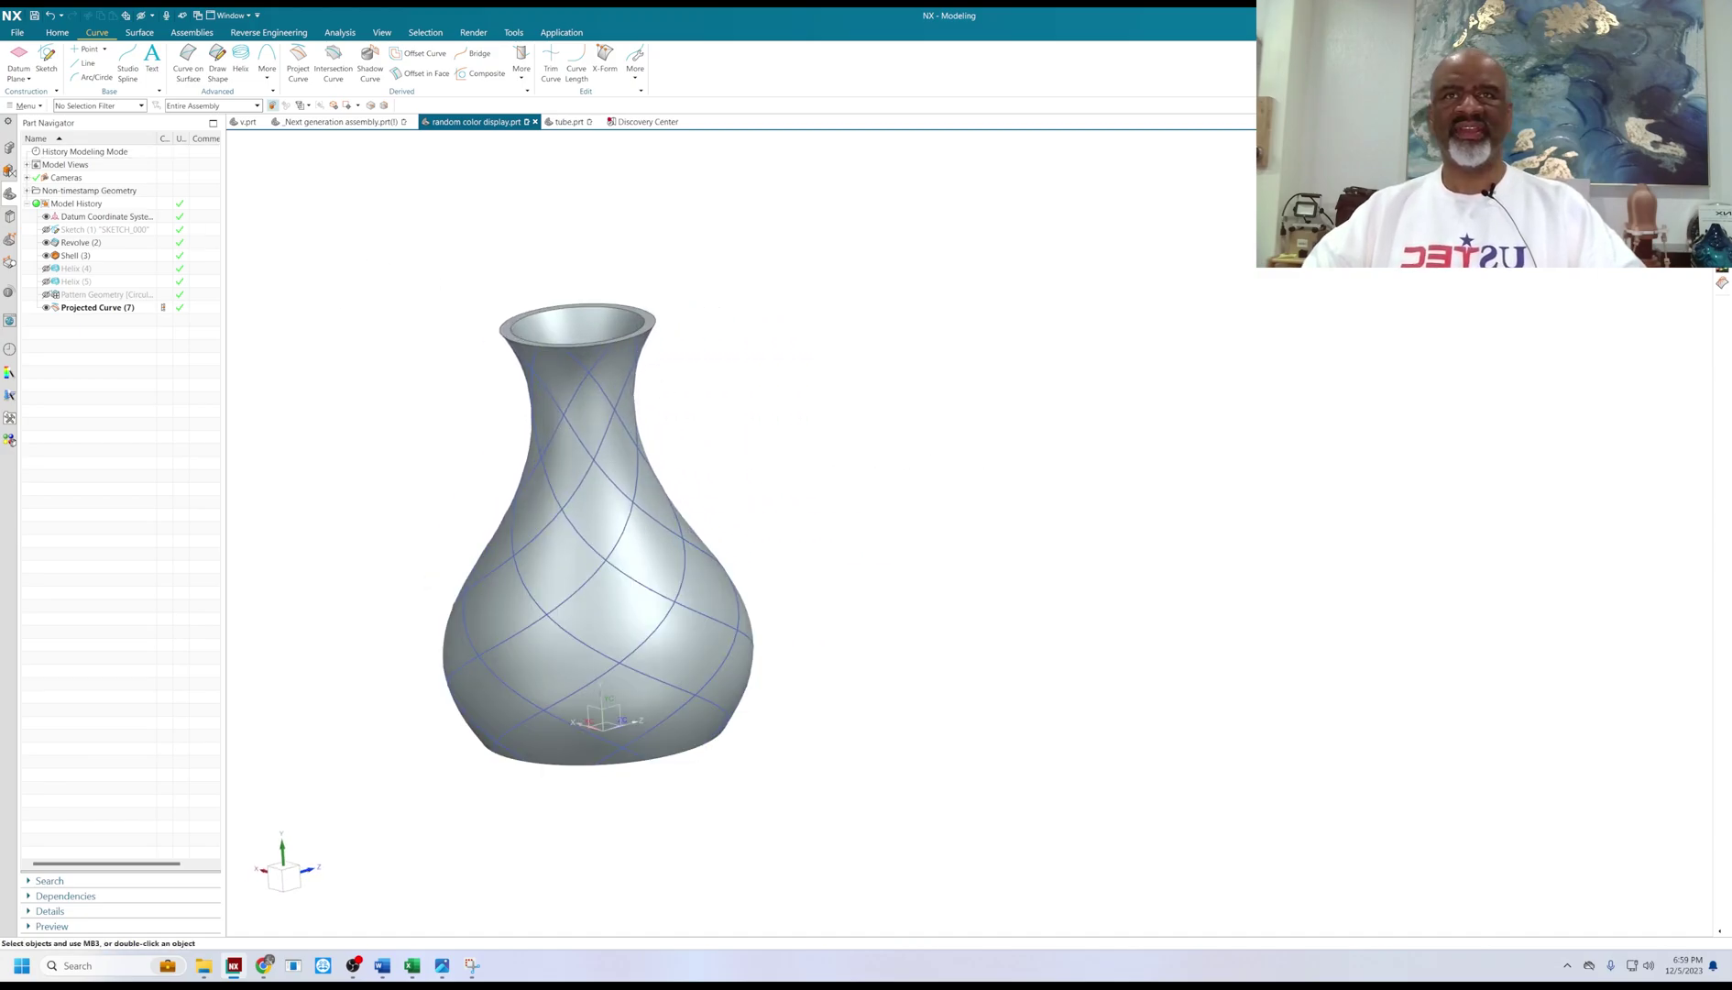
left_click(57, 32)
Start Divide Face and select the vase's outer face to split.
left_click(418, 73)
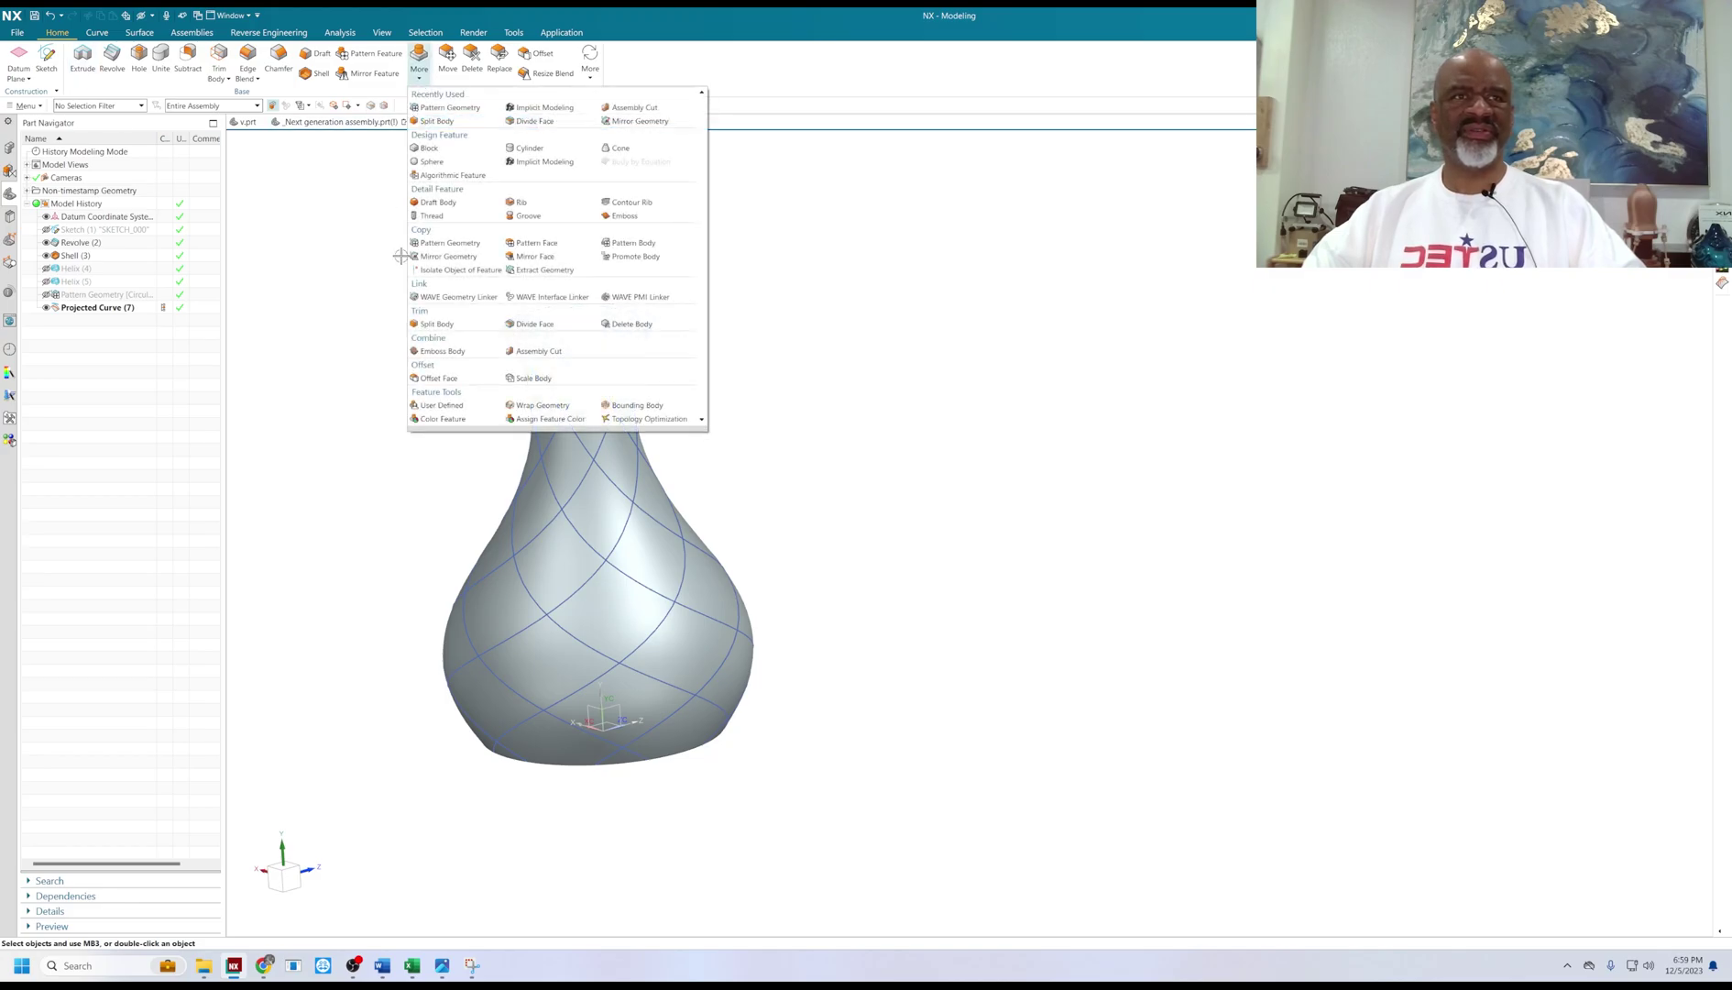
left_click(529, 324)
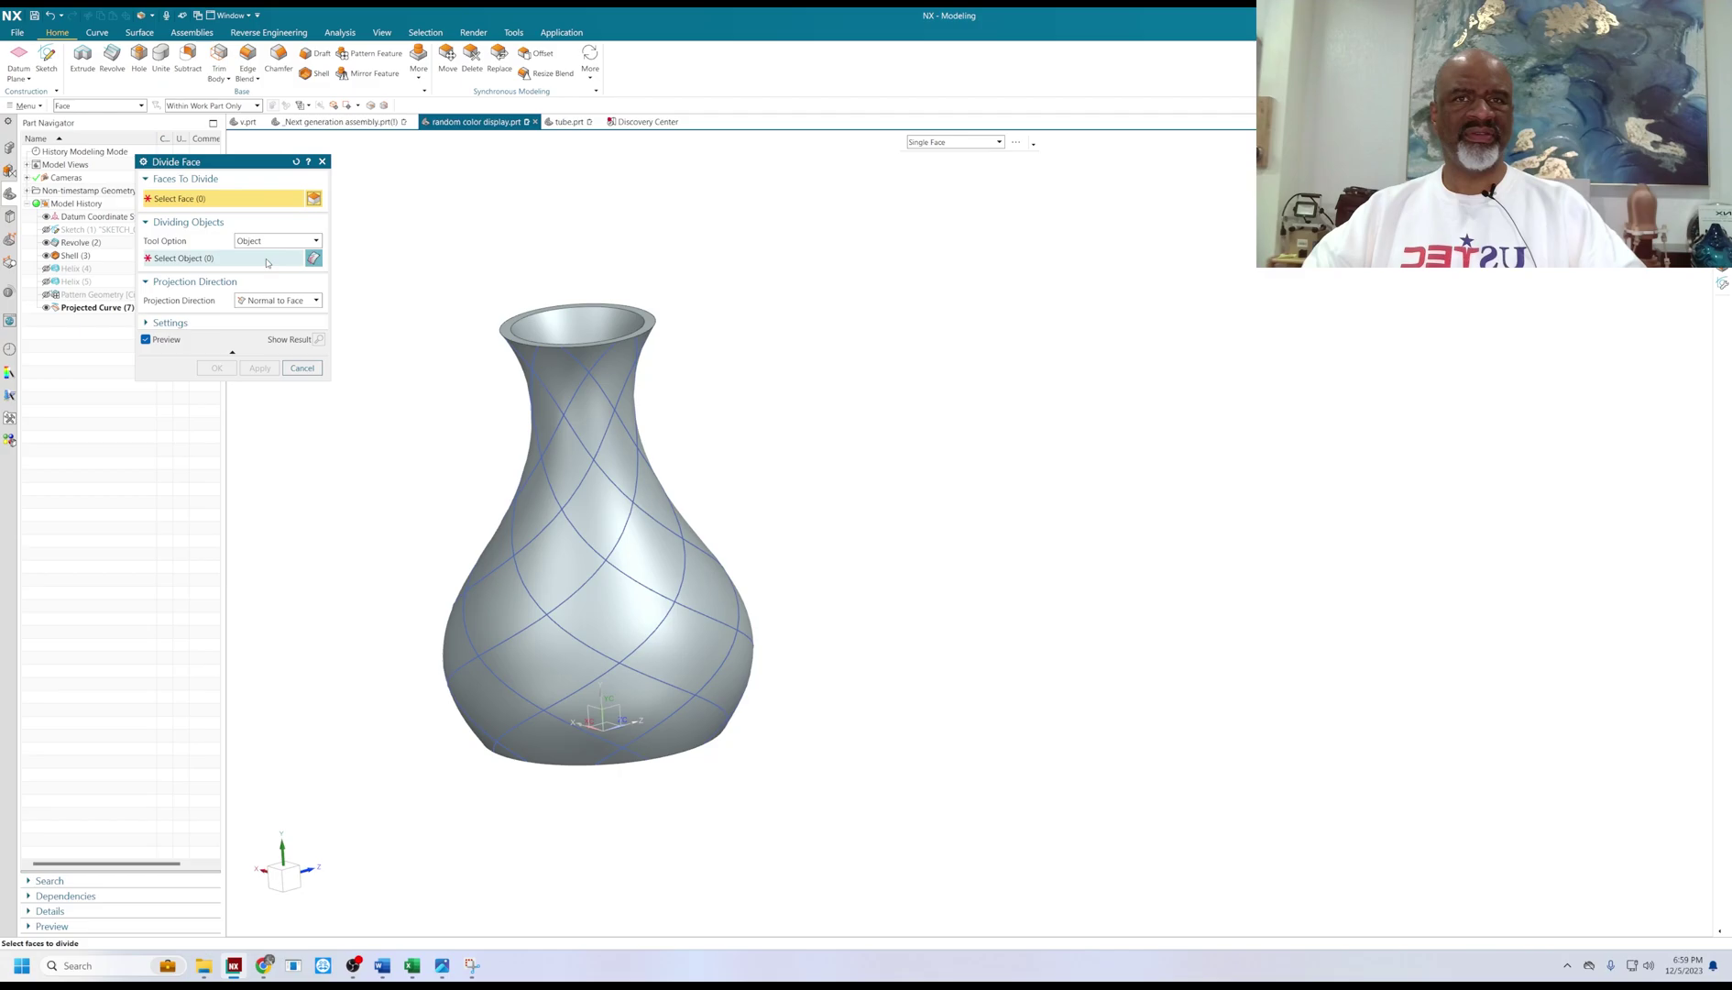
left_click(560, 441)
left_click(186, 260)
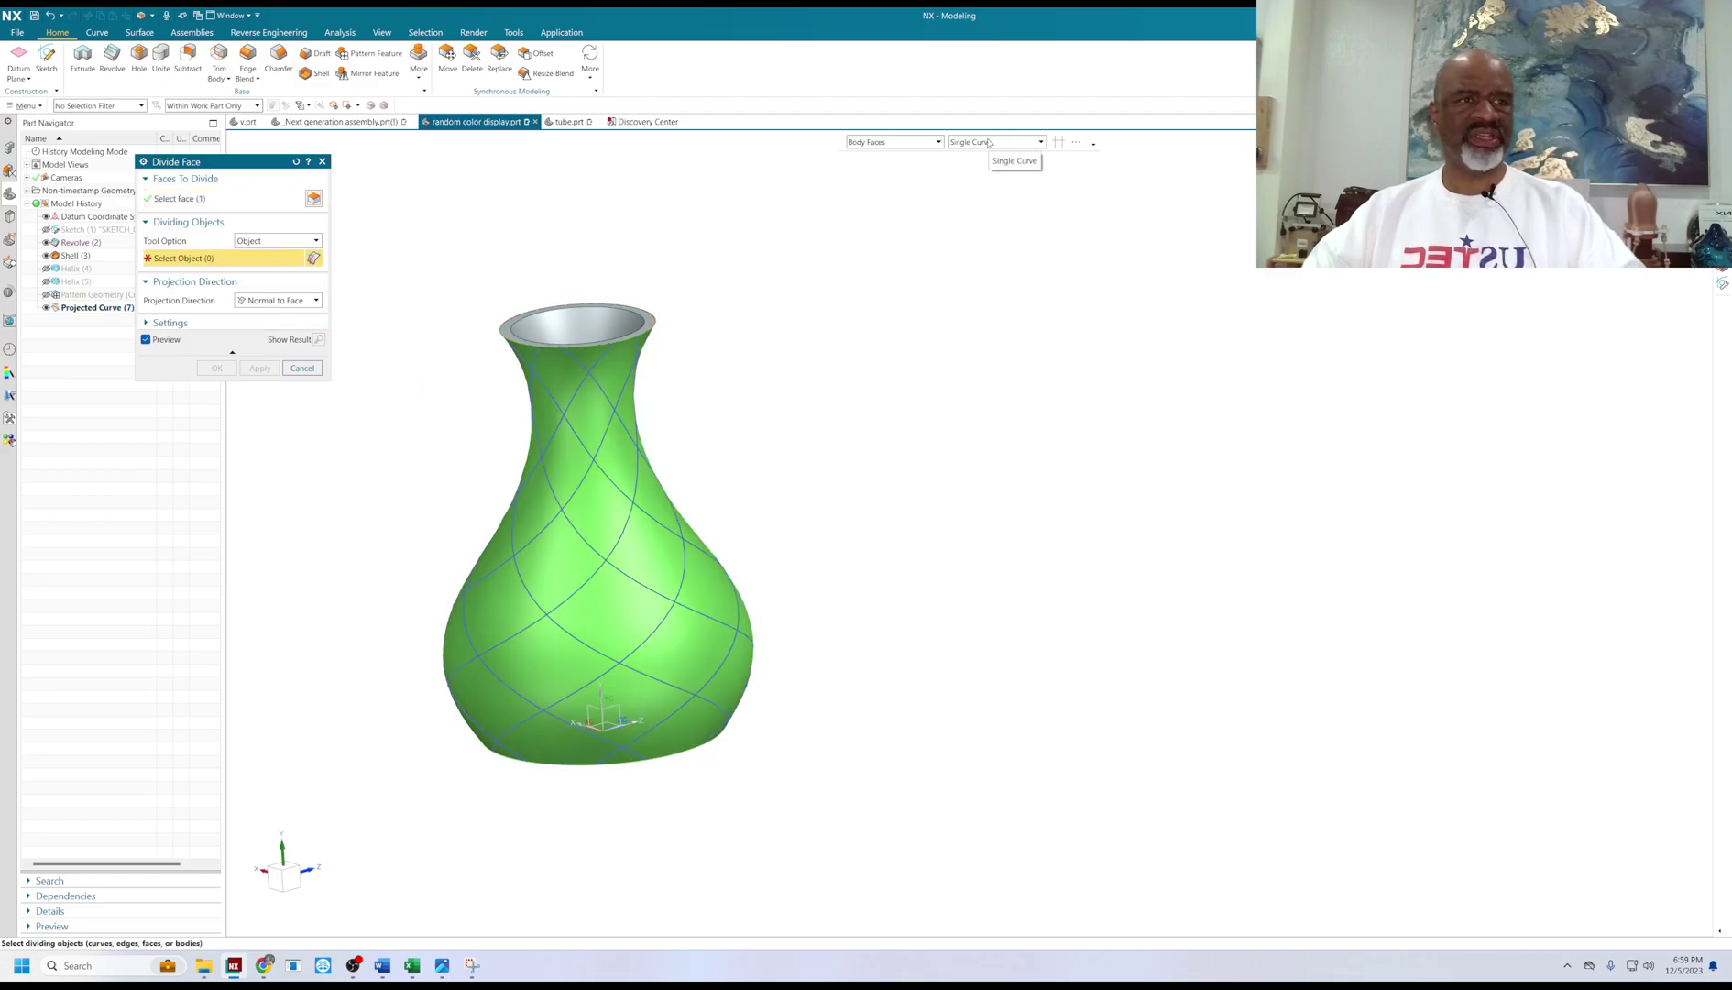
Select the twelve projected curves around the vase as dividing objects.
left_click(603, 430)
left_click(598, 390)
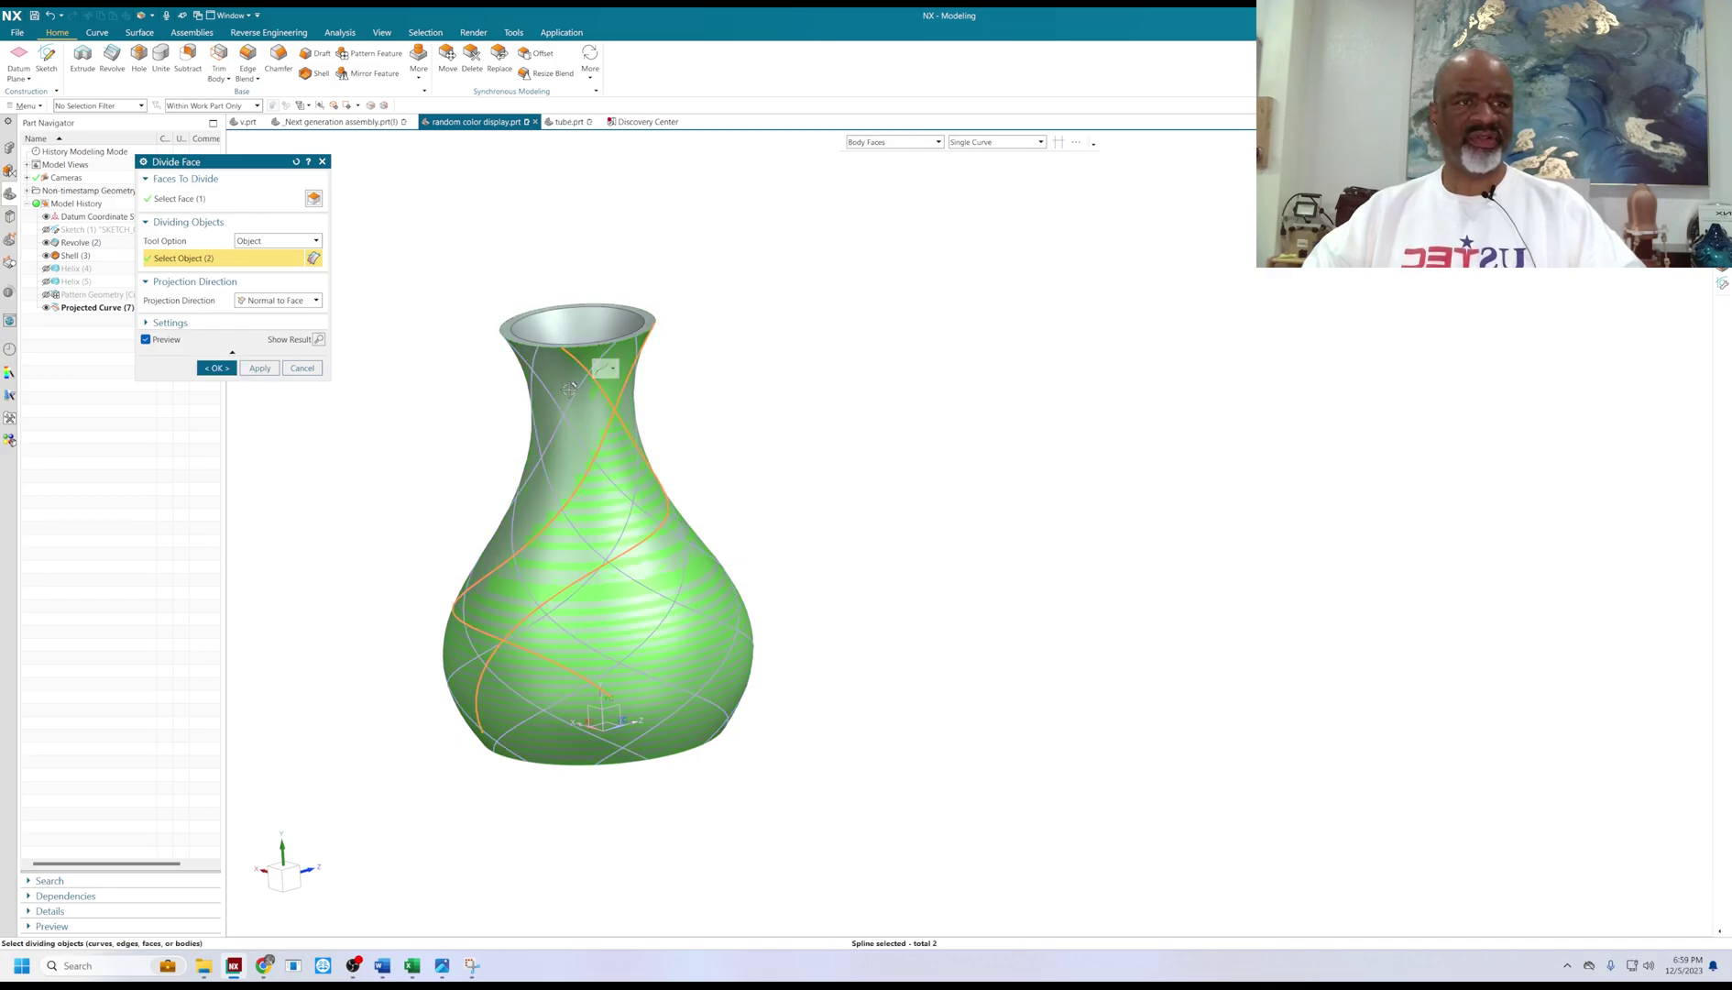
left_click(530, 385)
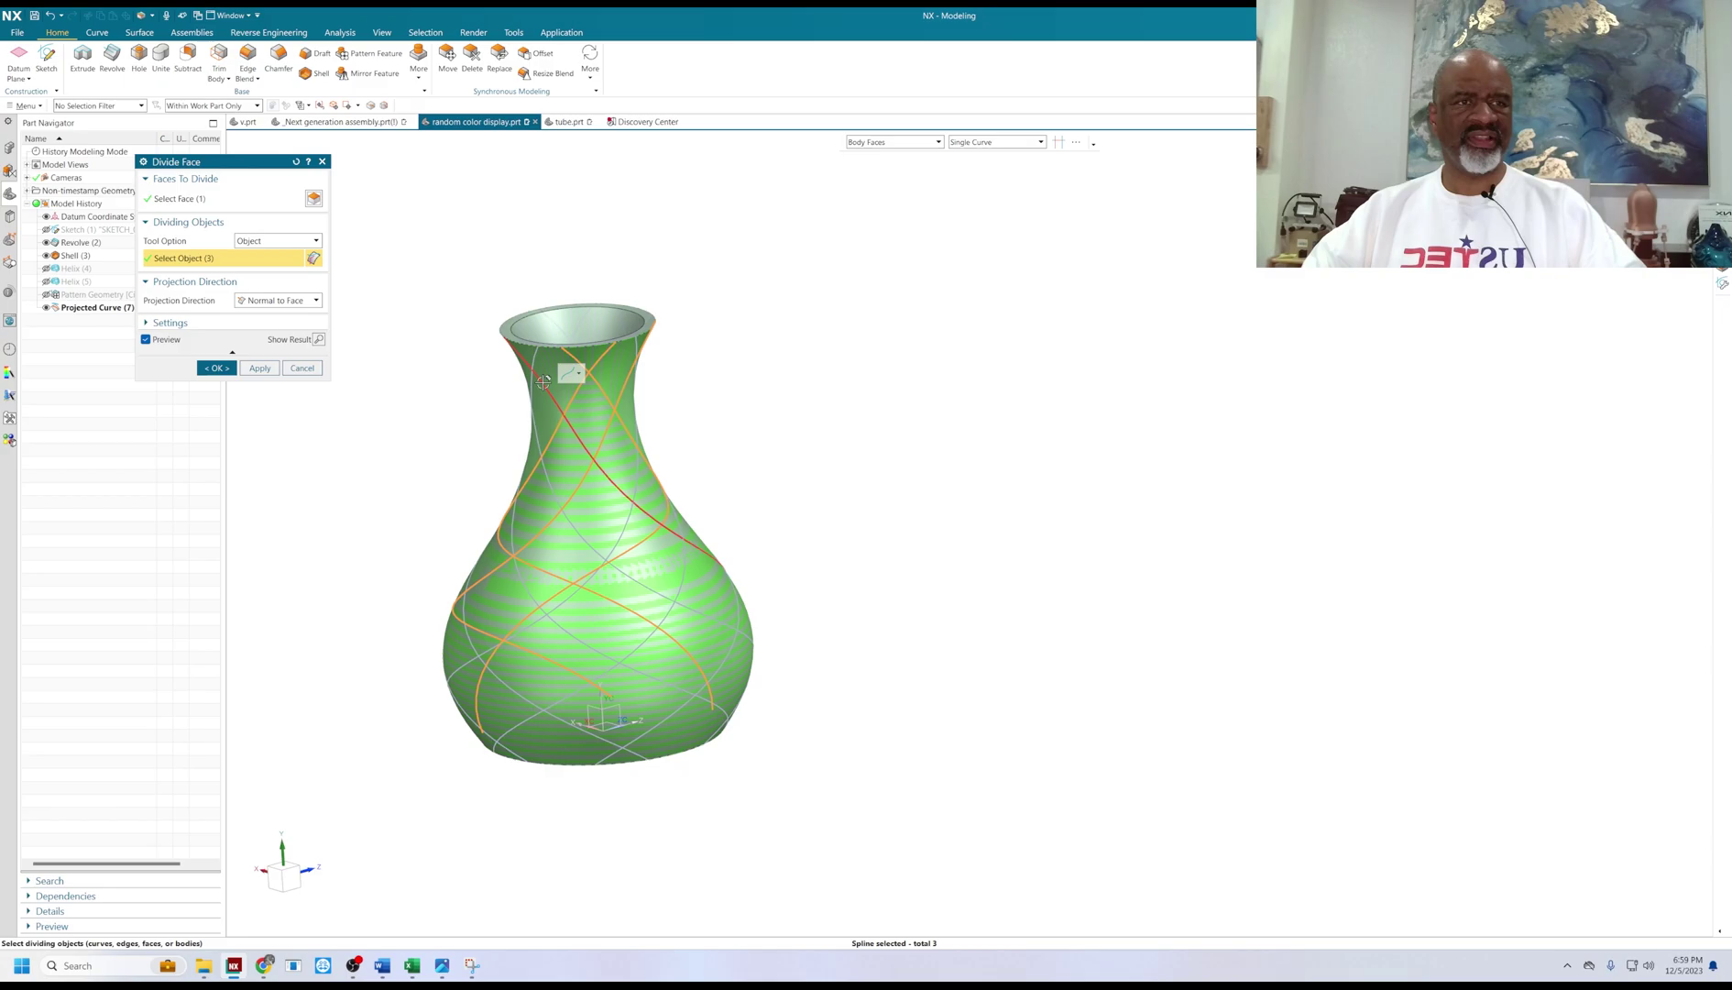
left_click(538, 364)
left_click(539, 360)
middle_click_drag(437, 437, 597, 350)
left_click(579, 364)
left_click(596, 316)
left_click(597, 326)
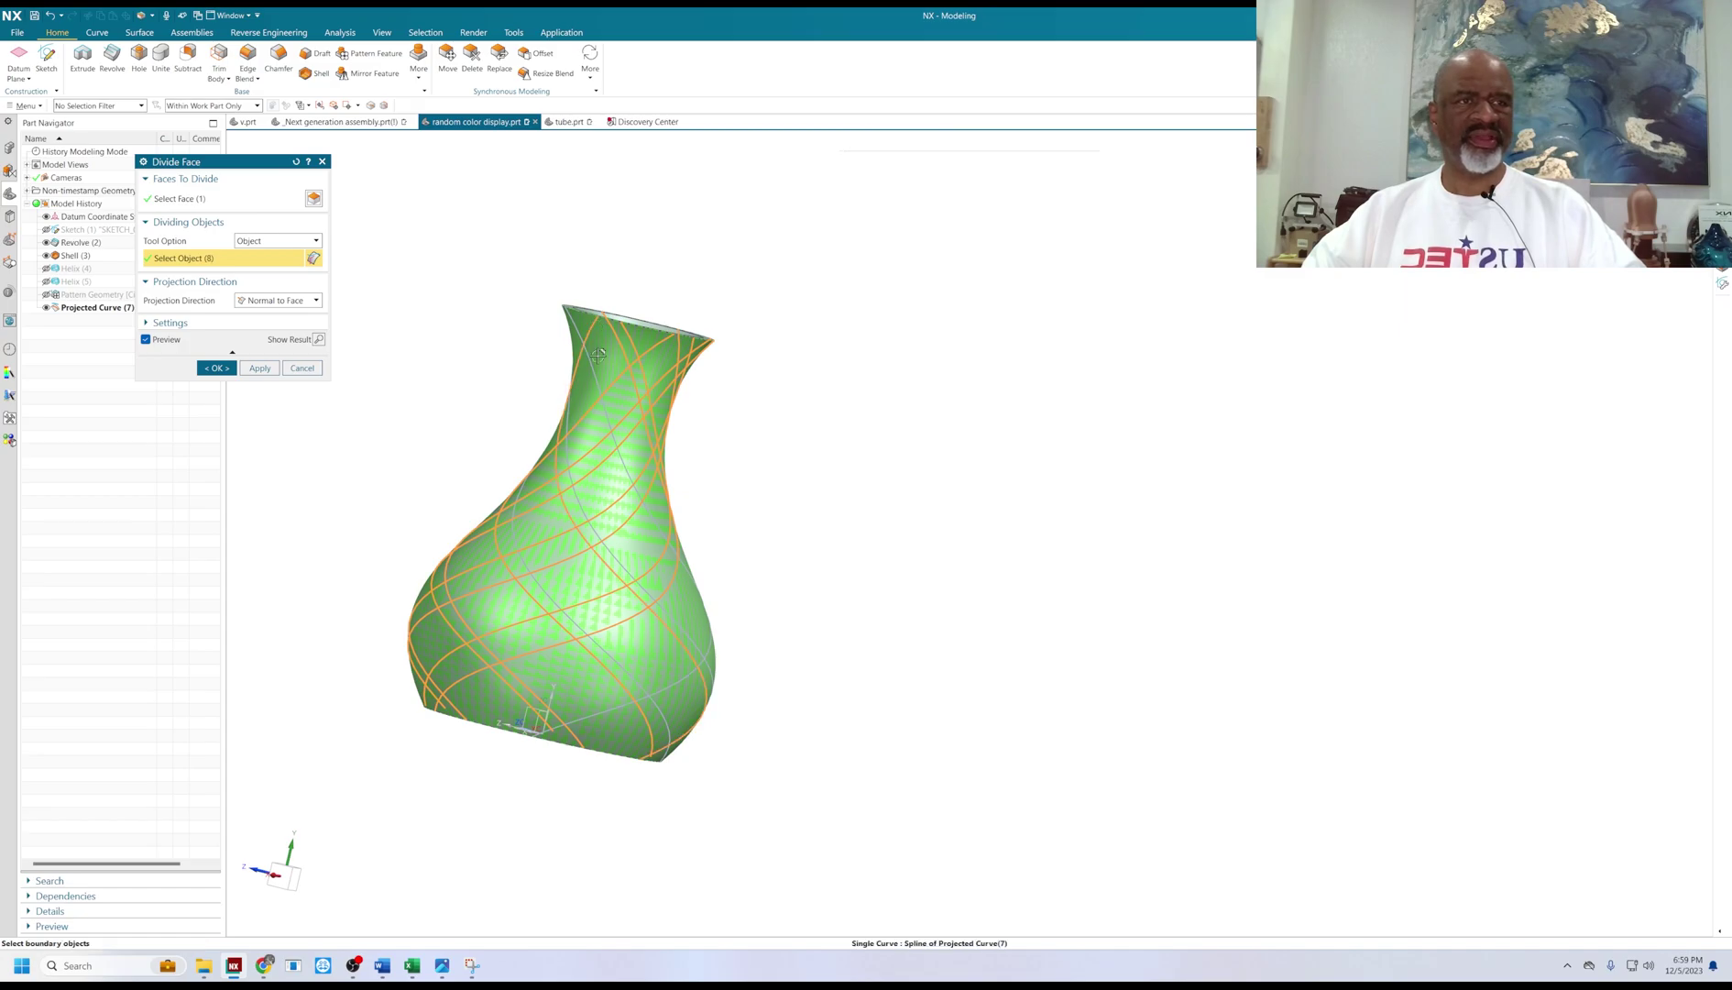
left_click(575, 323)
middle_click_drag(453, 359, 507, 418)
left_click(581, 328)
left_click(642, 431)
left_click(632, 605)
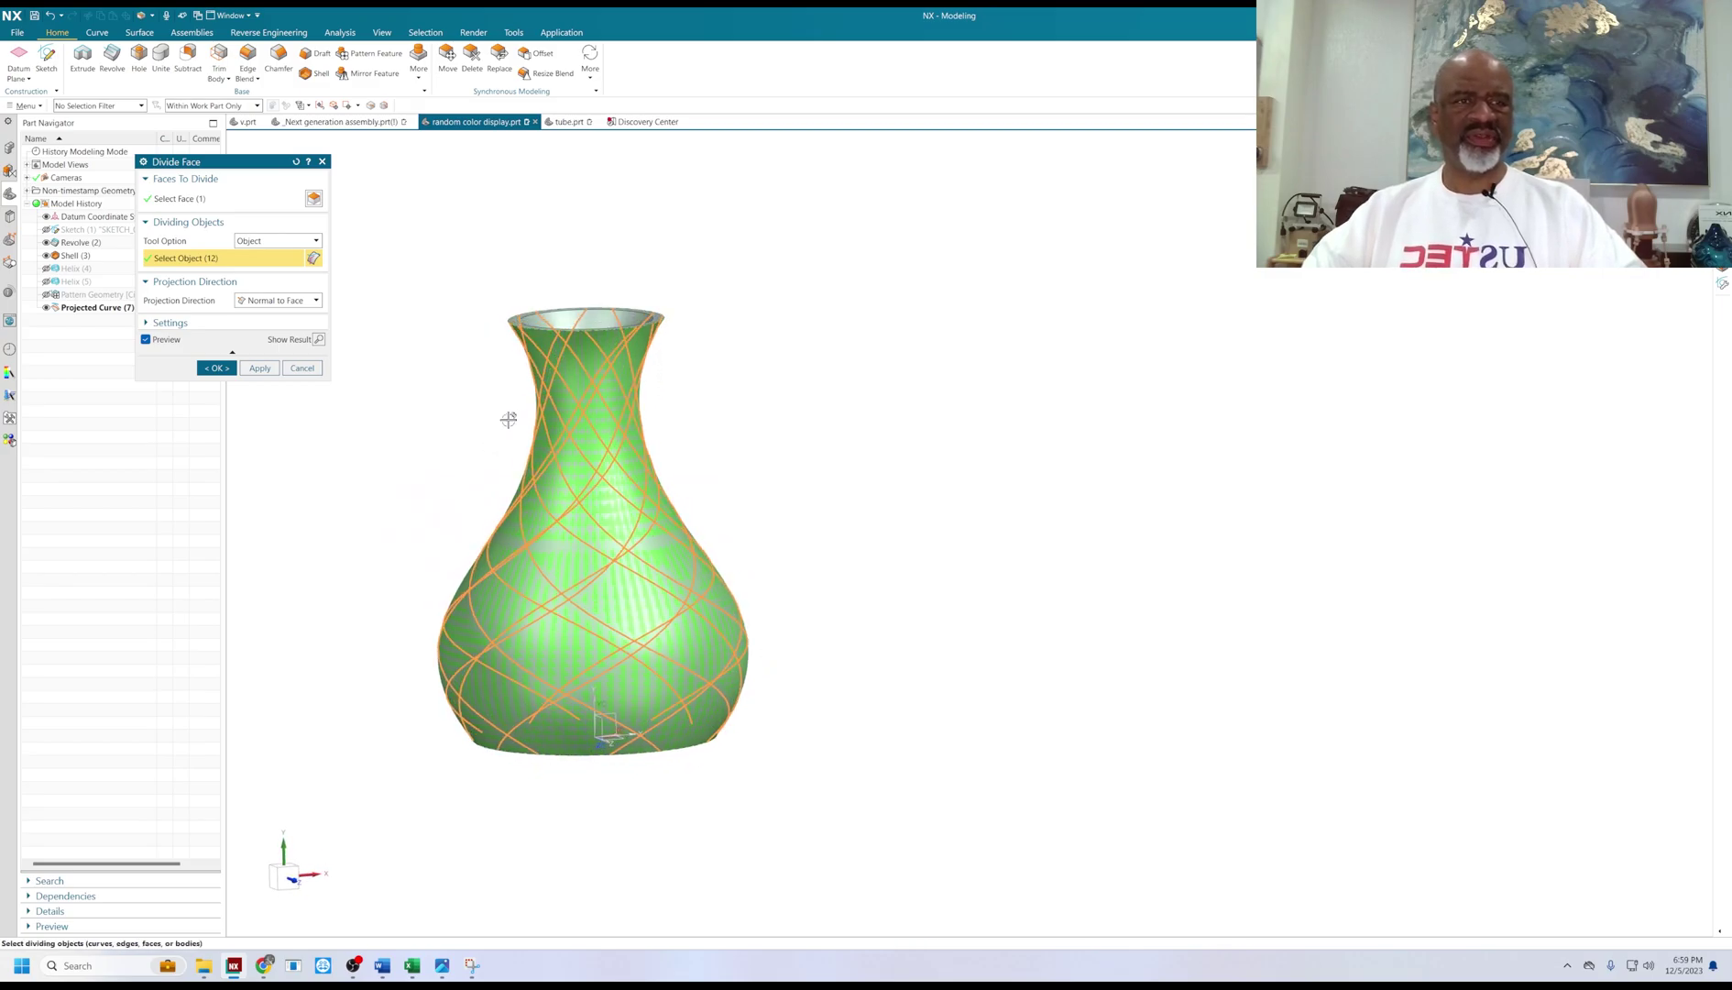
Apply the division into diamond-shaped face patches and inspect the result.
left_click(169, 323)
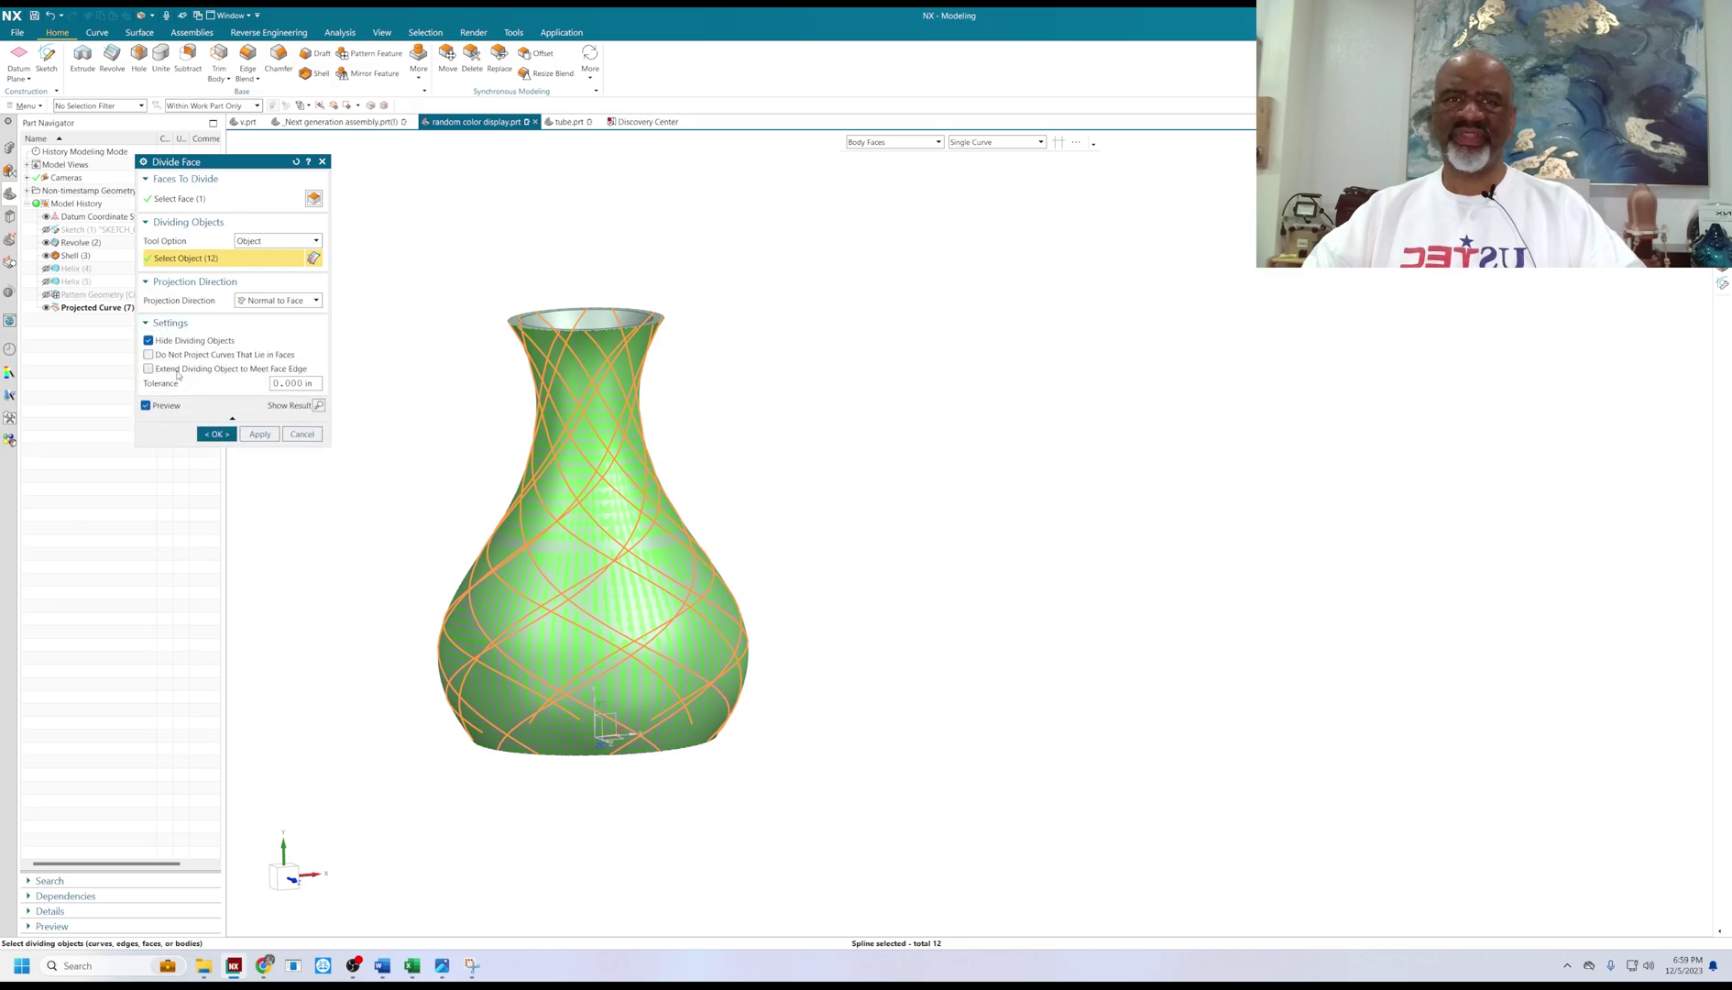
left_click(211, 437)
middle_click_drag(769, 429, 832, 368)
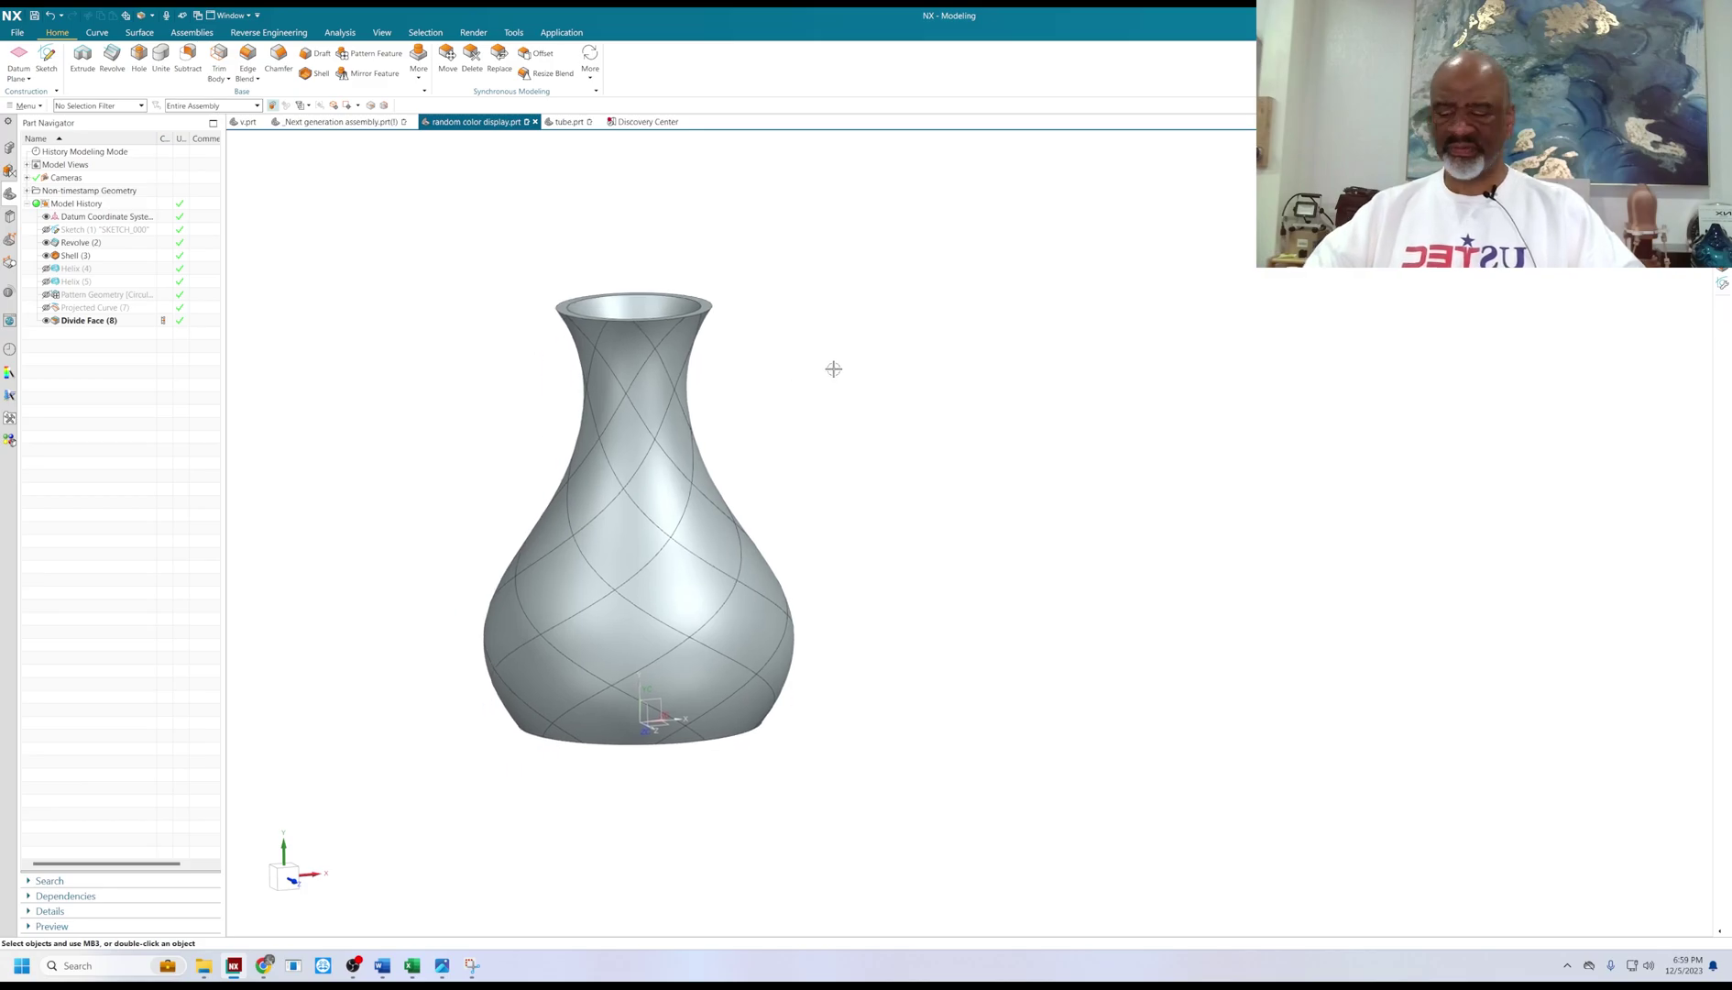
Try a face-filtered selection of two neck diamonds, then cancel it.
key("ctrl+j")
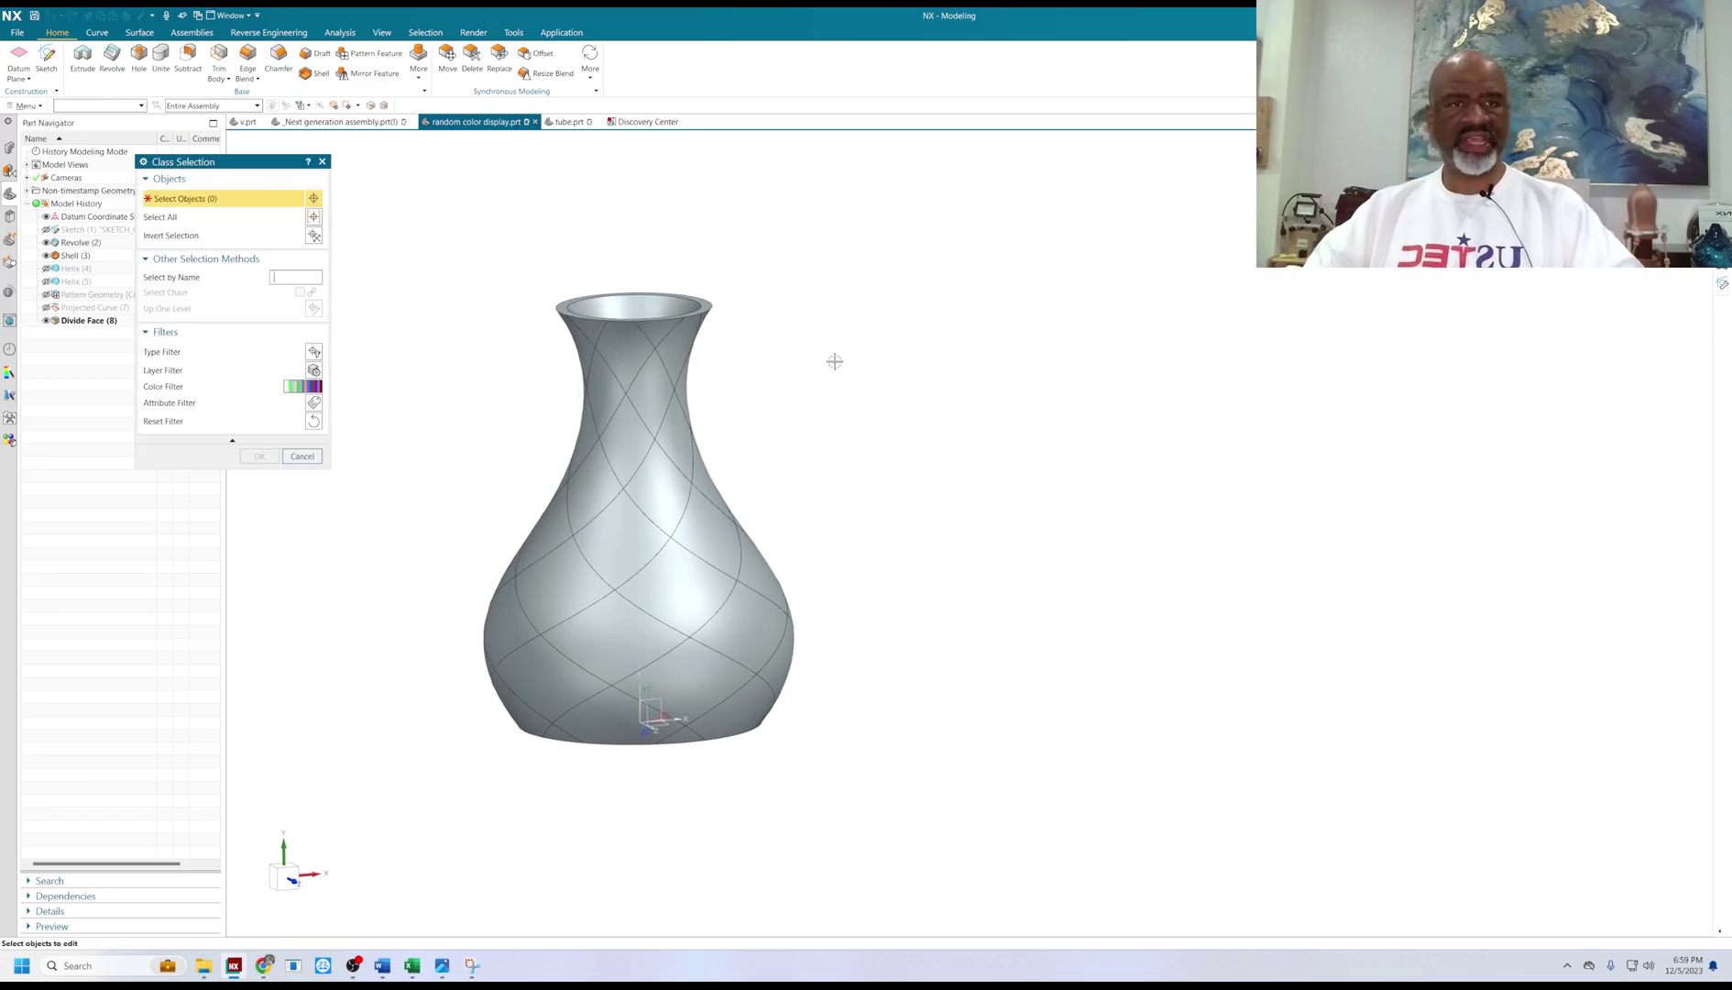
left_click(313, 352)
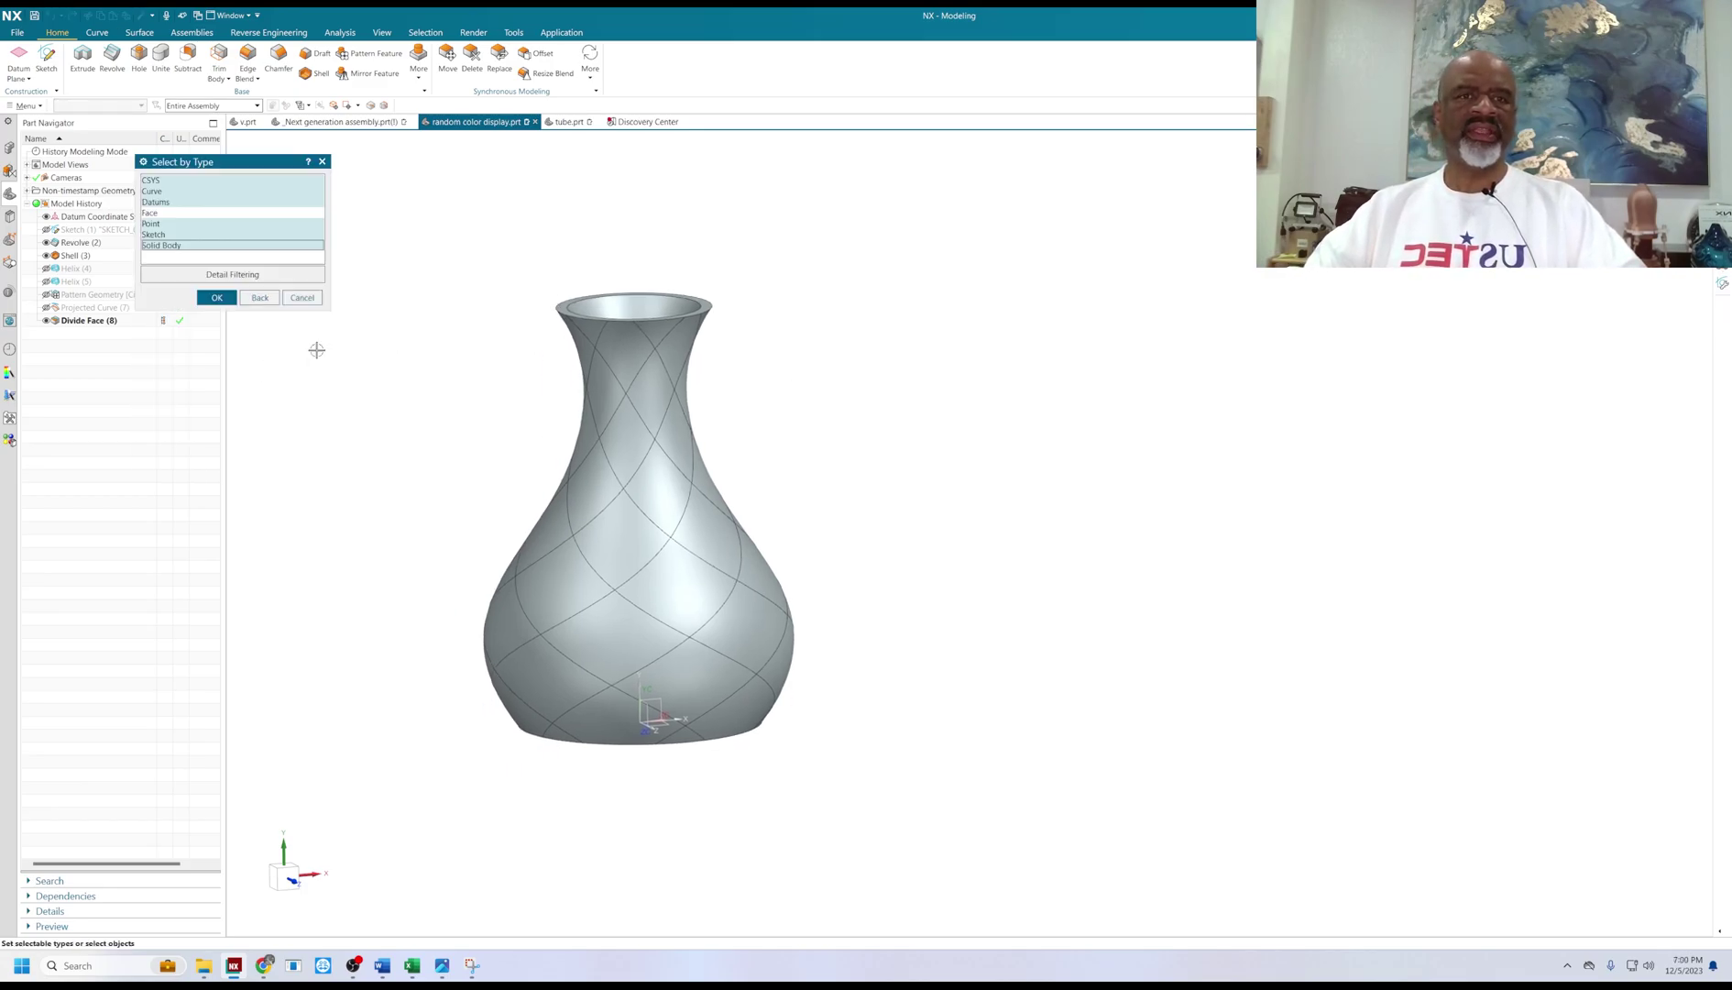
left_click(158, 213)
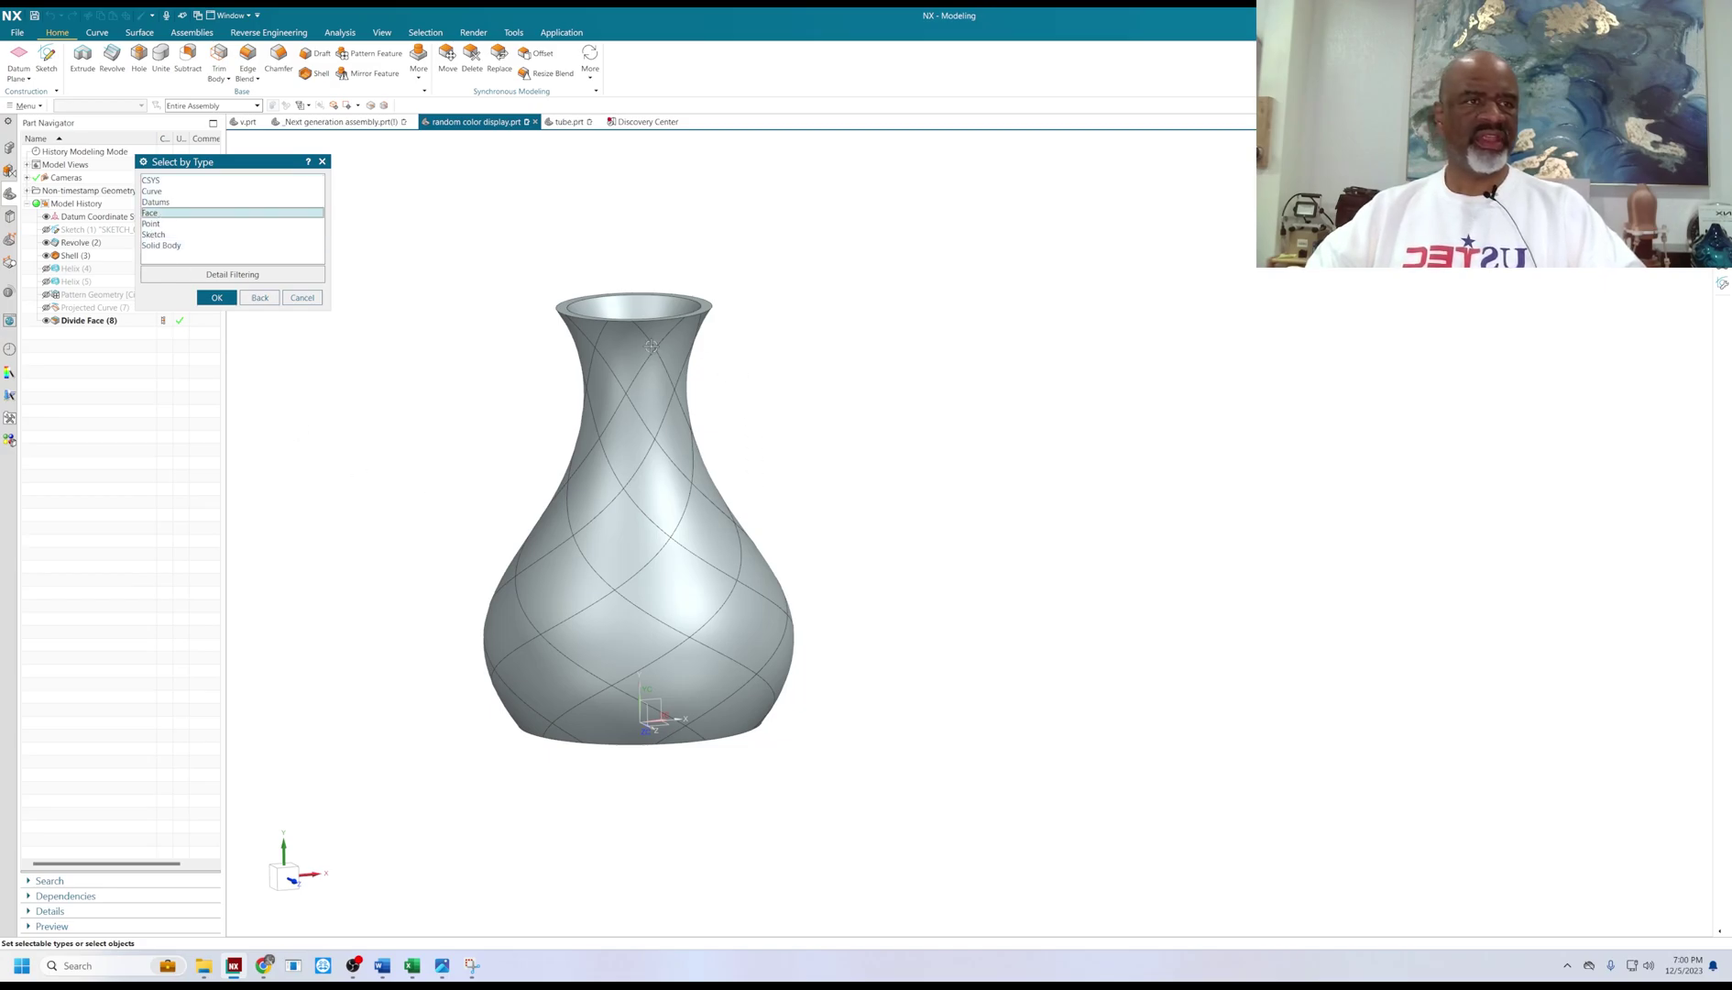
left_click(641, 353)
left_click(626, 440)
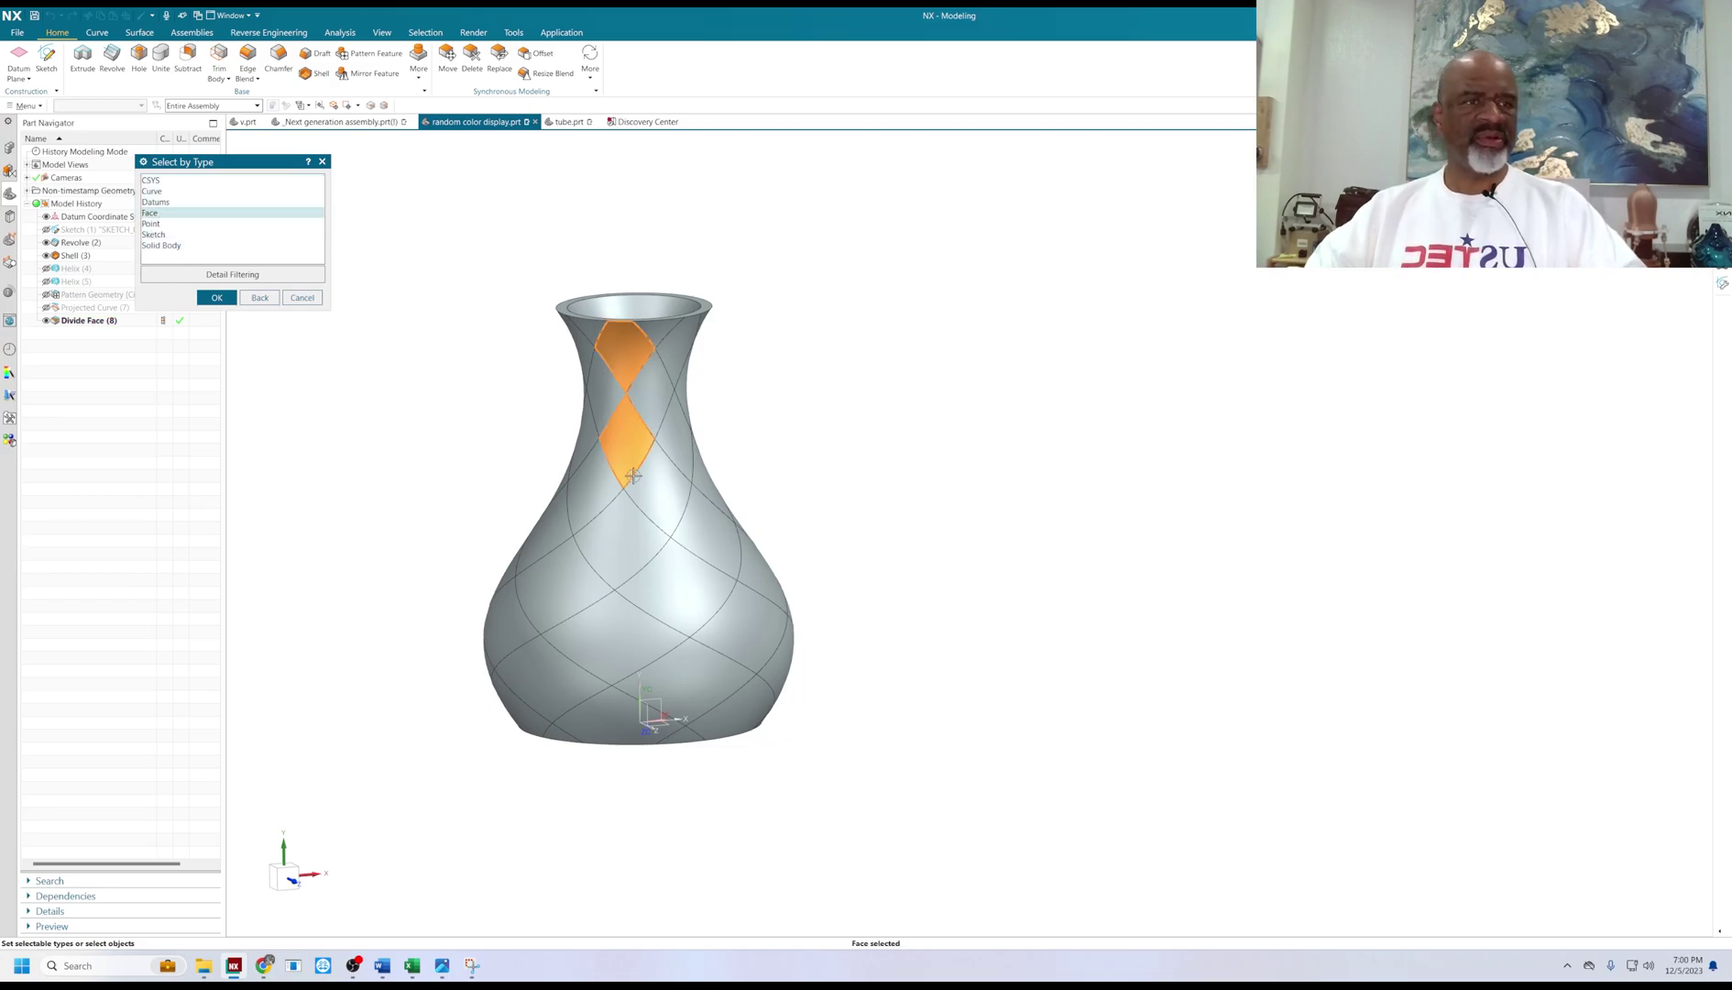
left_click(318, 301)
left_click(303, 456)
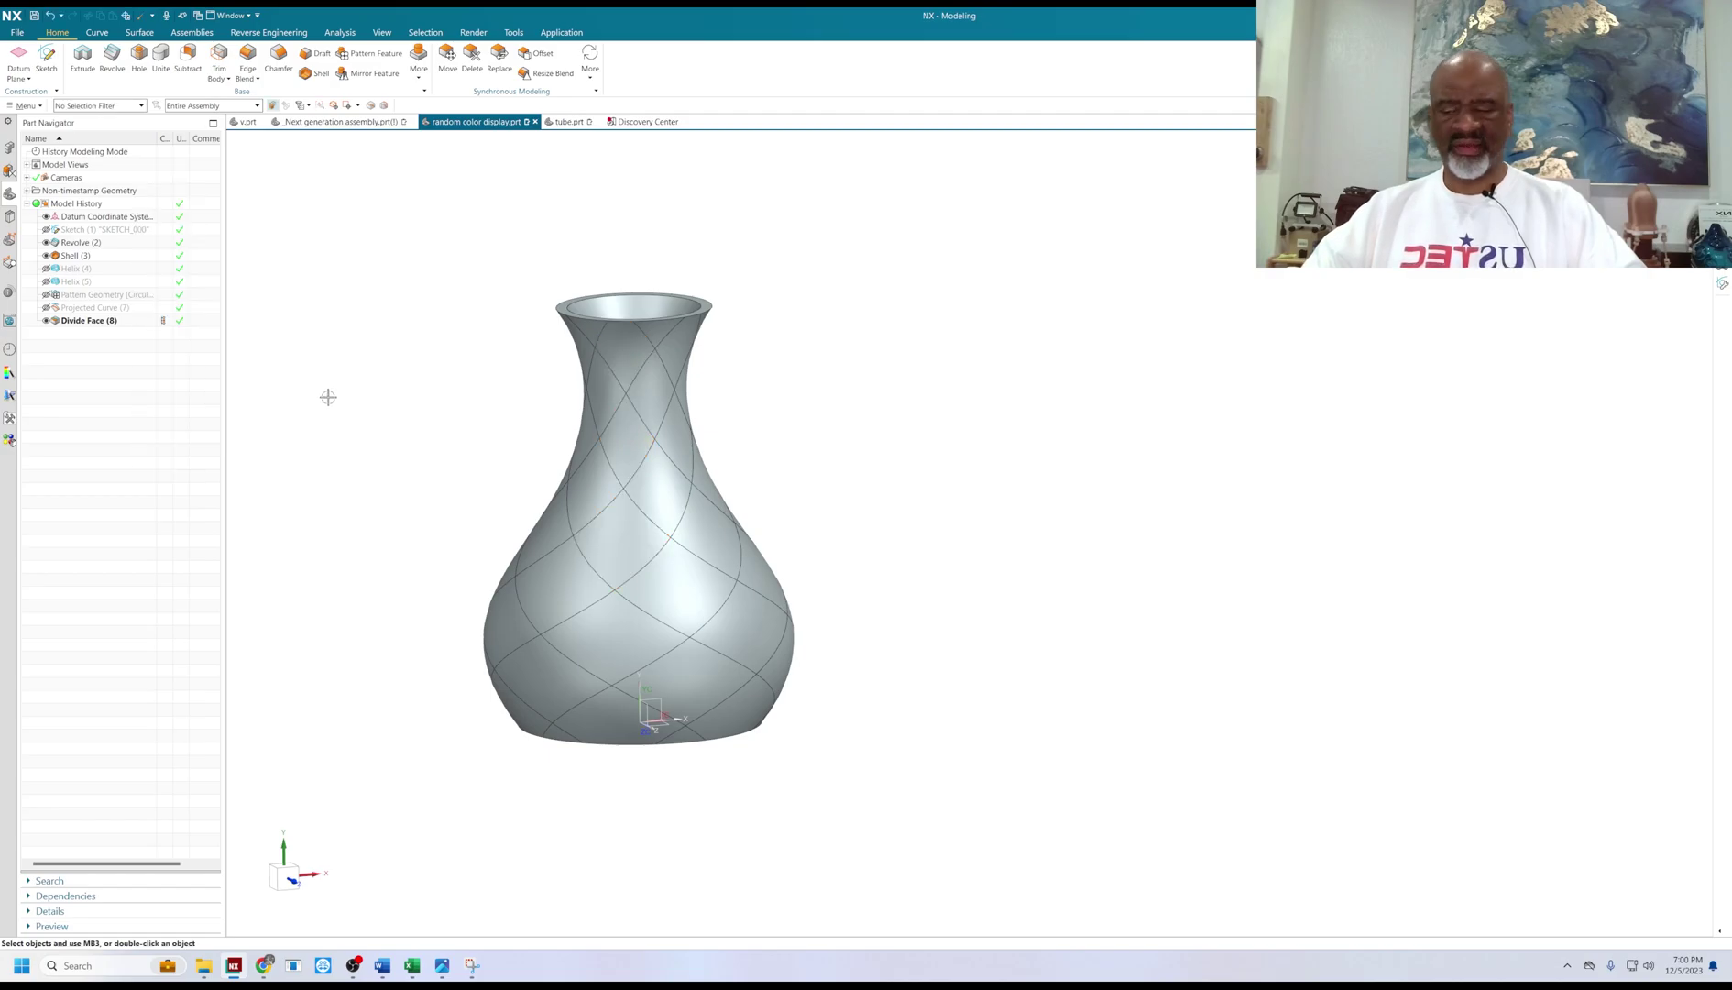
Box-select the entire vase and set its display colour to white.
key("ctrl+j")
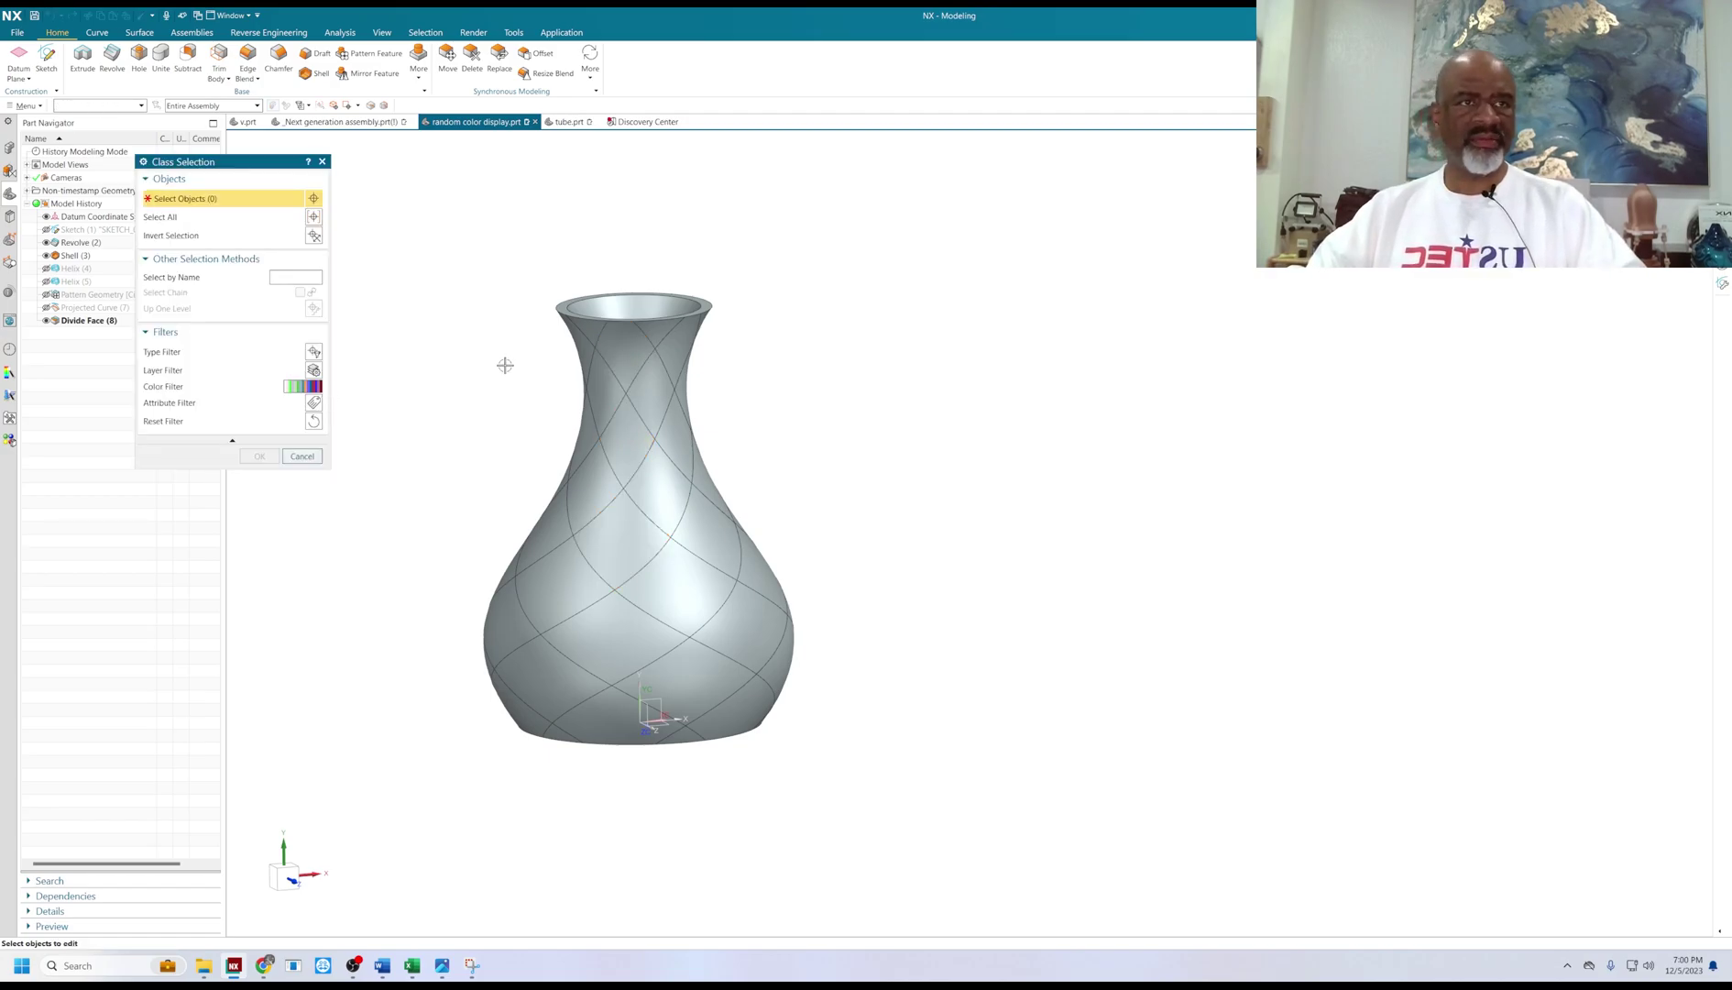
left_click_drag(419, 250, 879, 788)
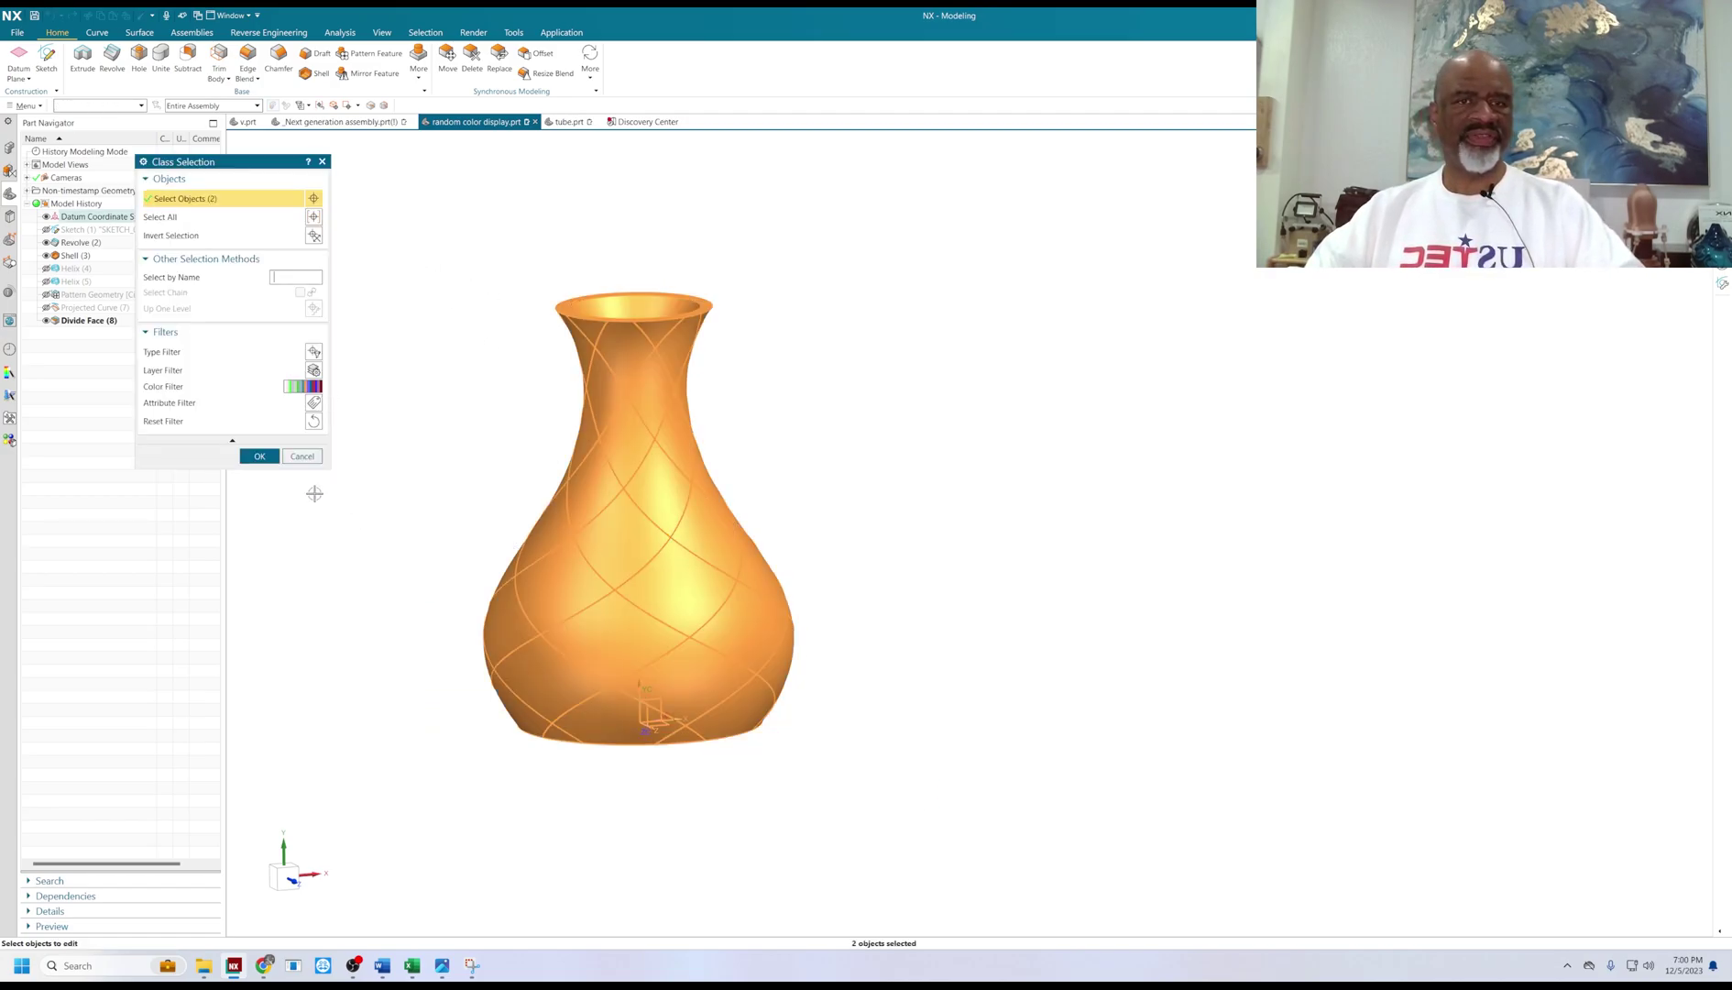
left_click(258, 455)
left_click(296, 235)
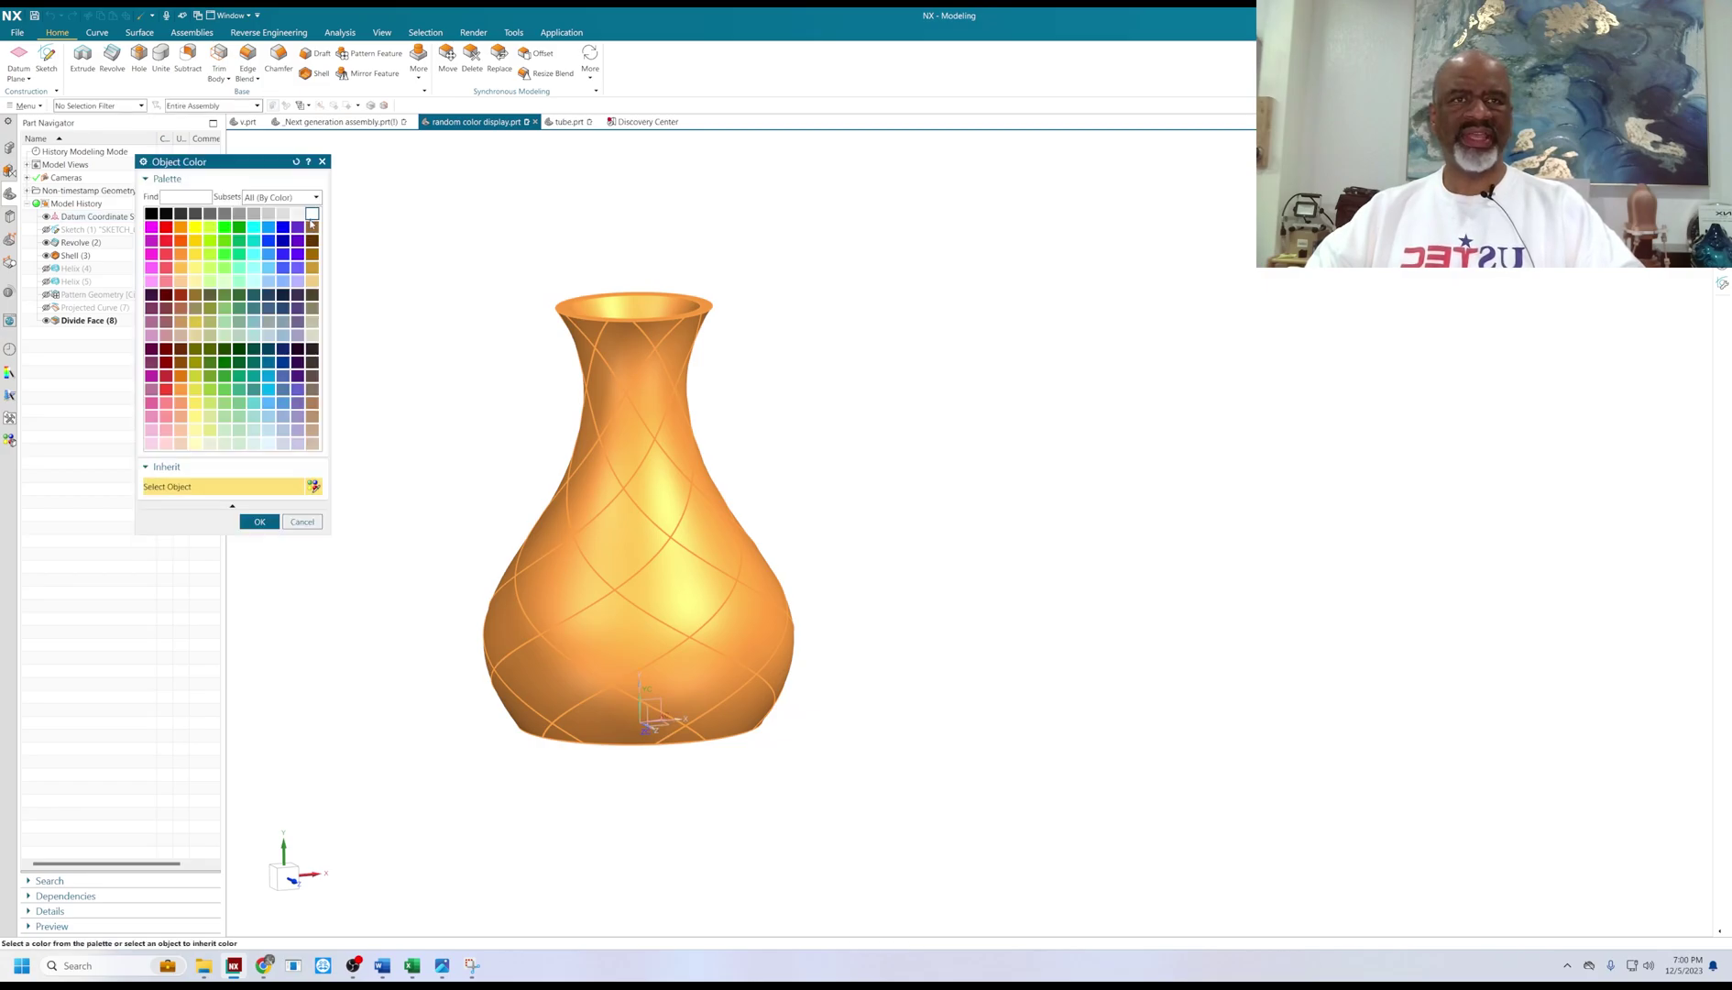
left_click(264, 523)
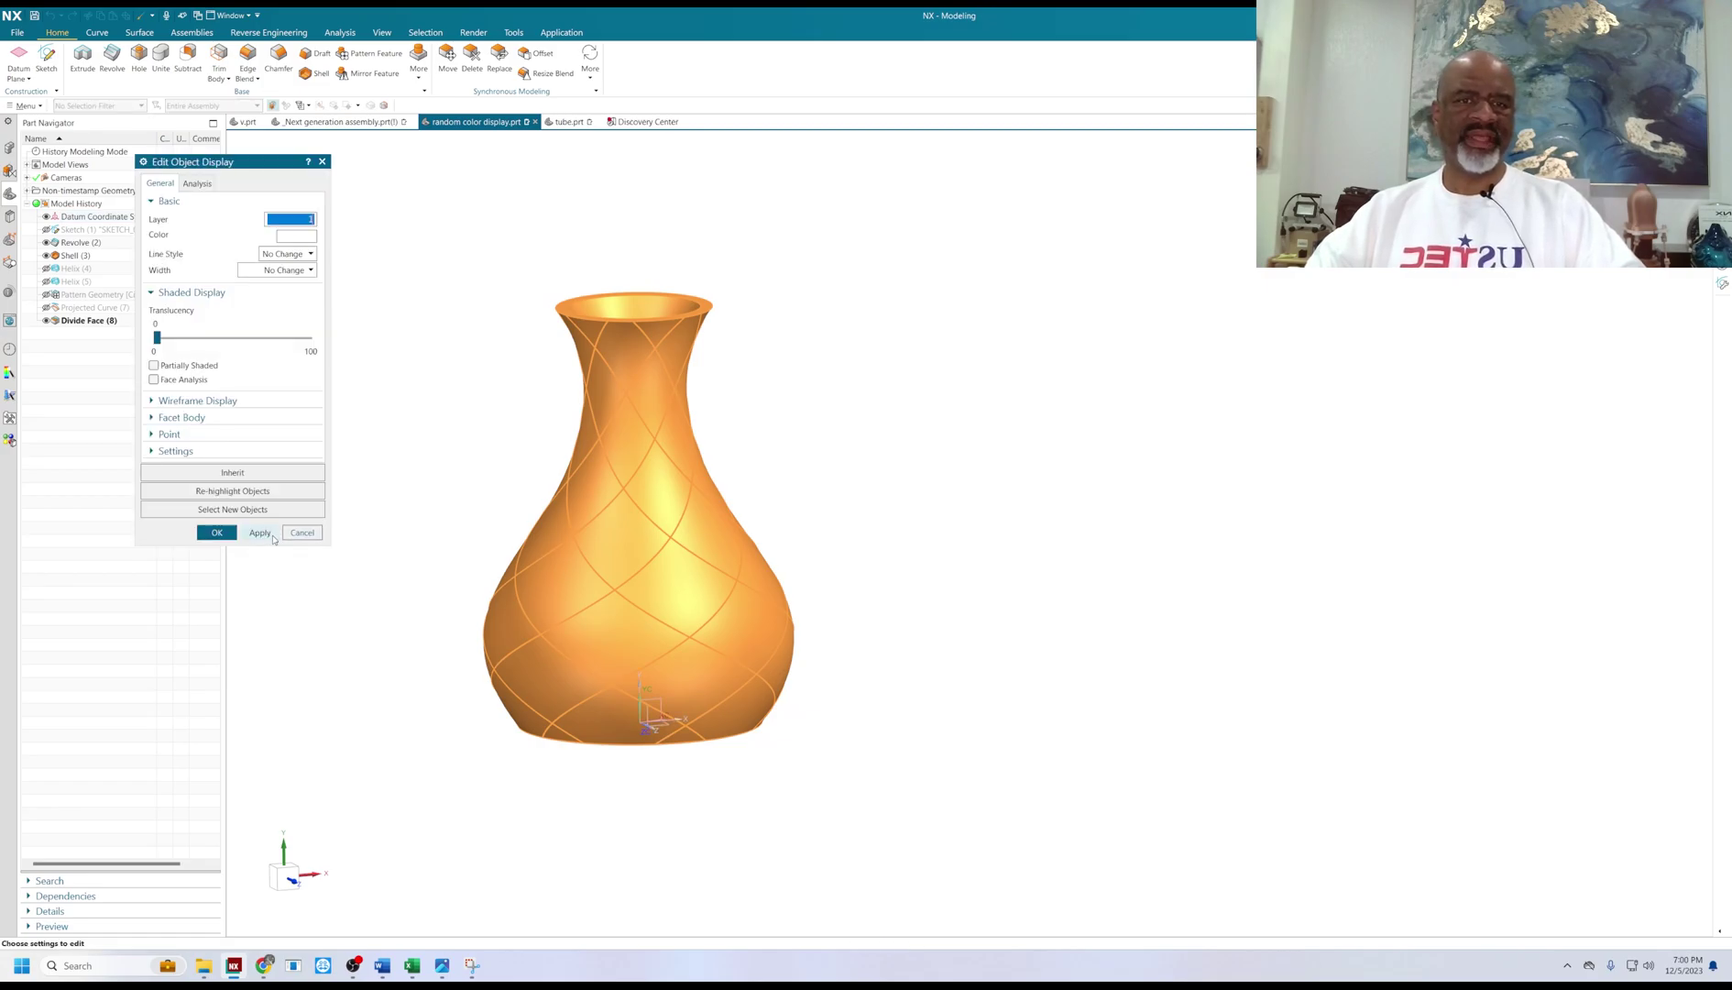
left_click(220, 530)
With the Face type filter, pick alternating diamond faces across the front of the vase.
key("ctrl+j")
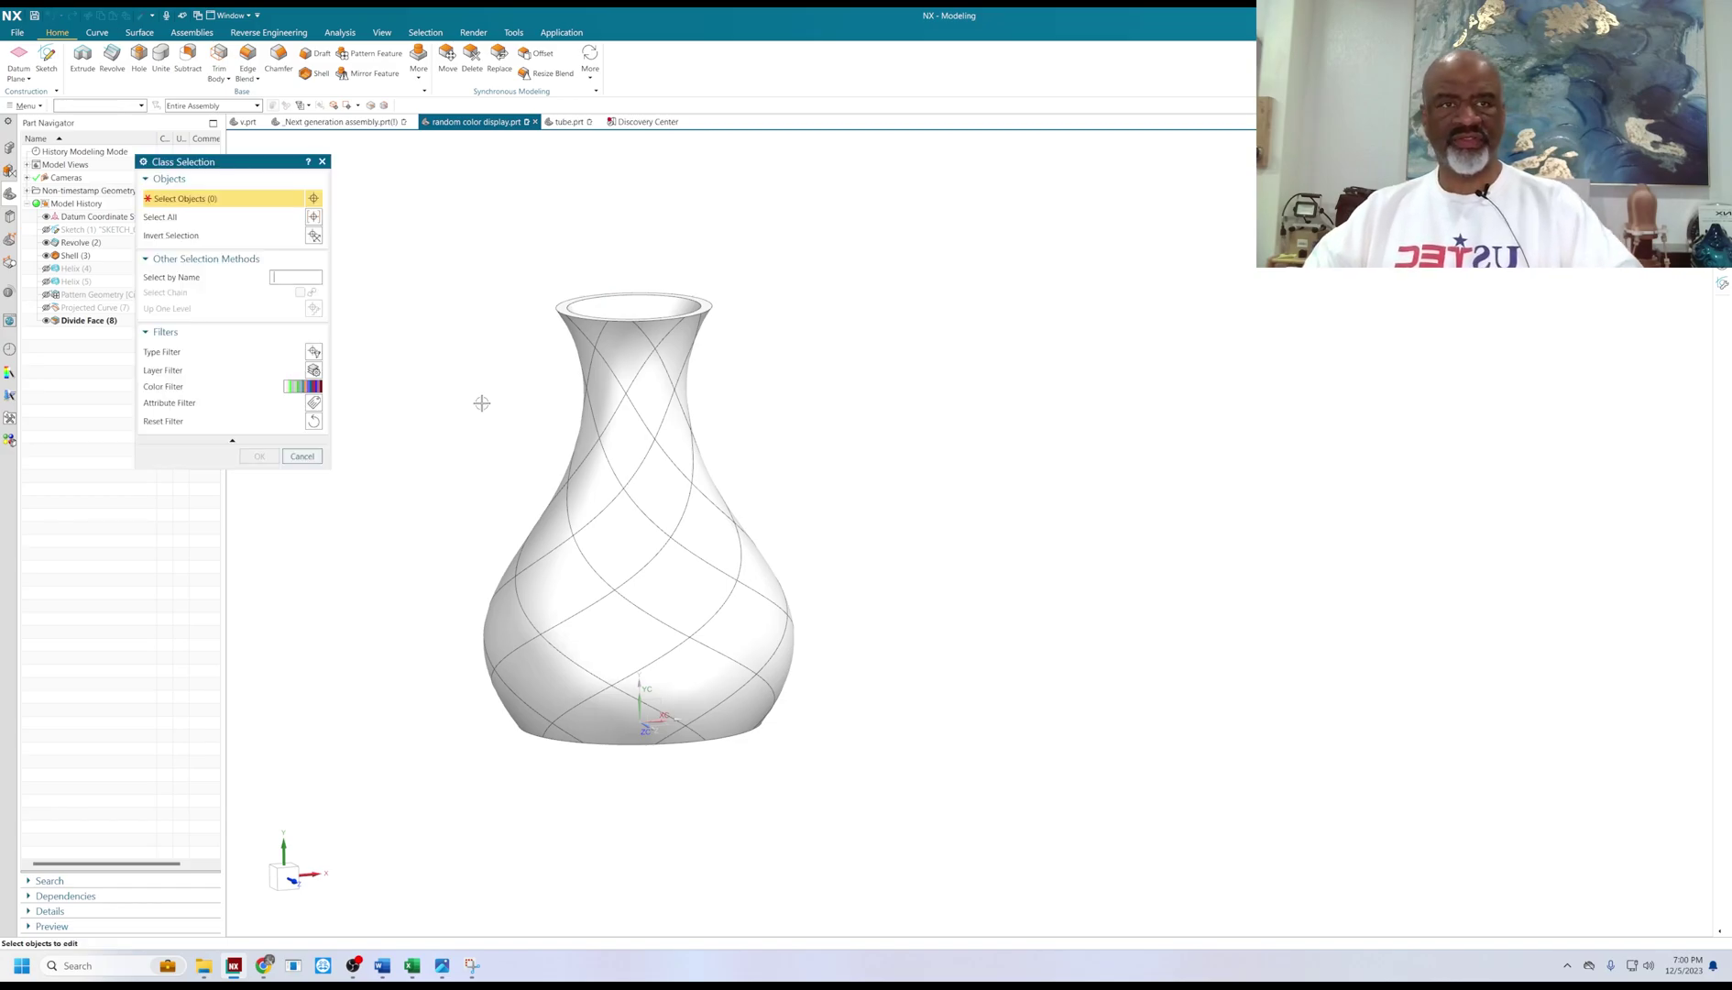
left_click(313, 352)
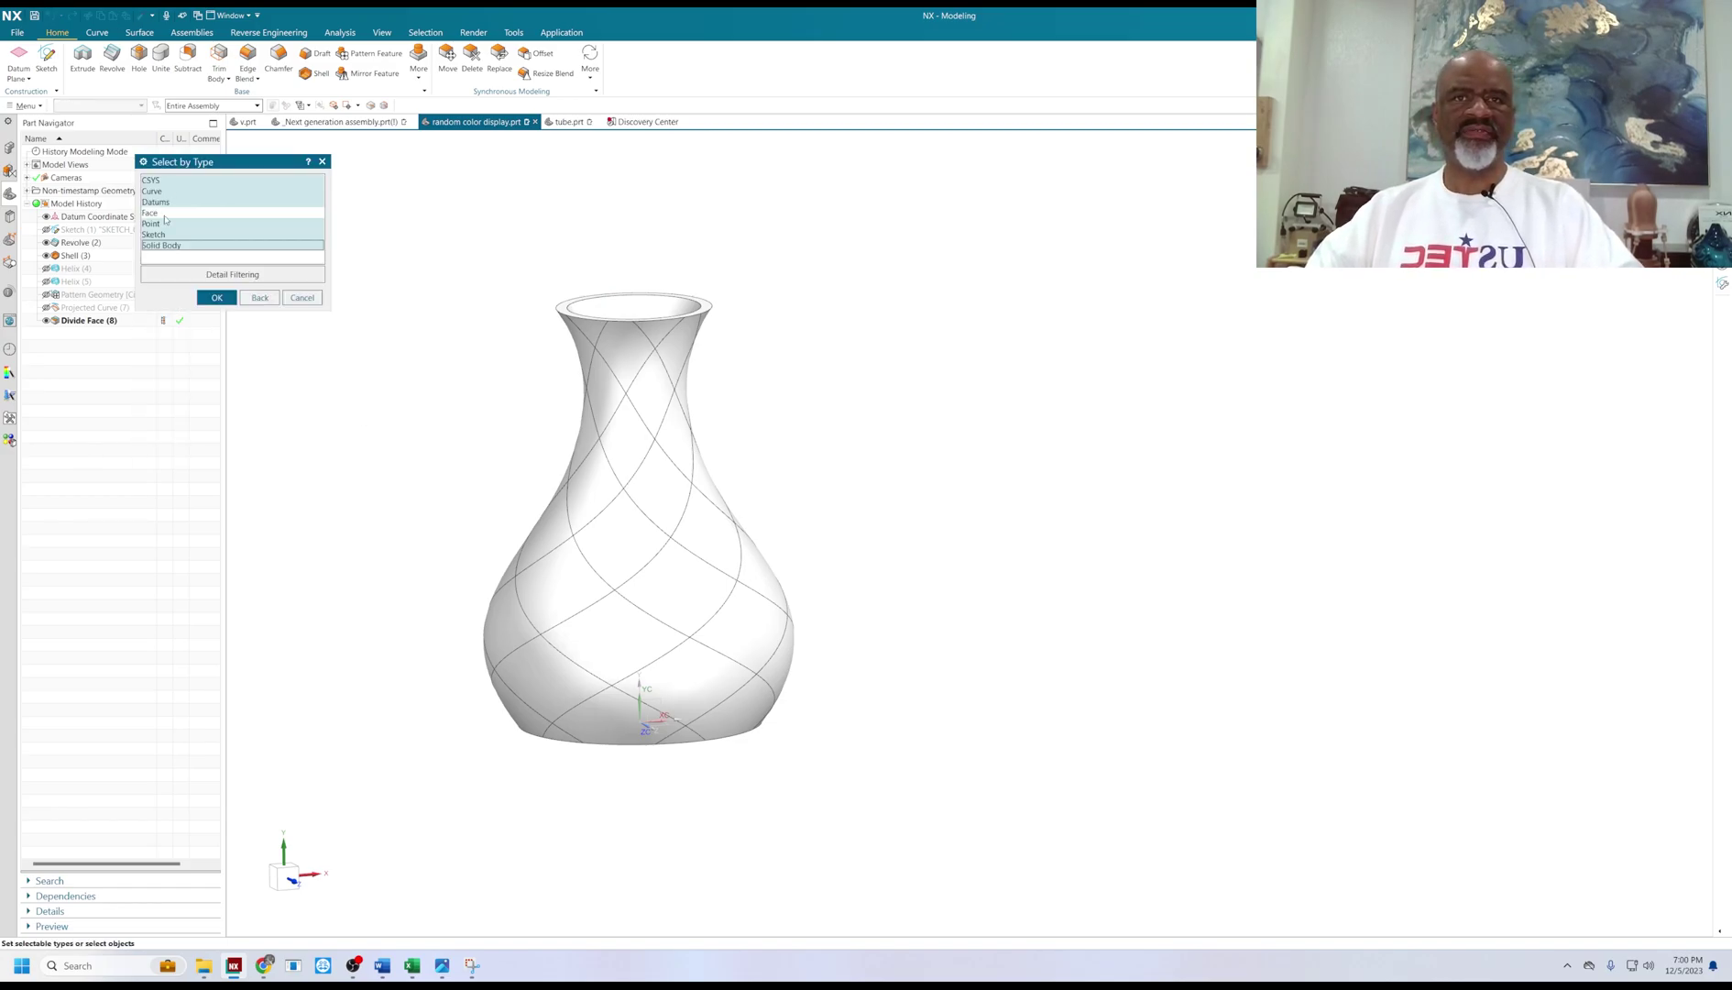
left_click(165, 217)
left_click(625, 358)
left_click(619, 429)
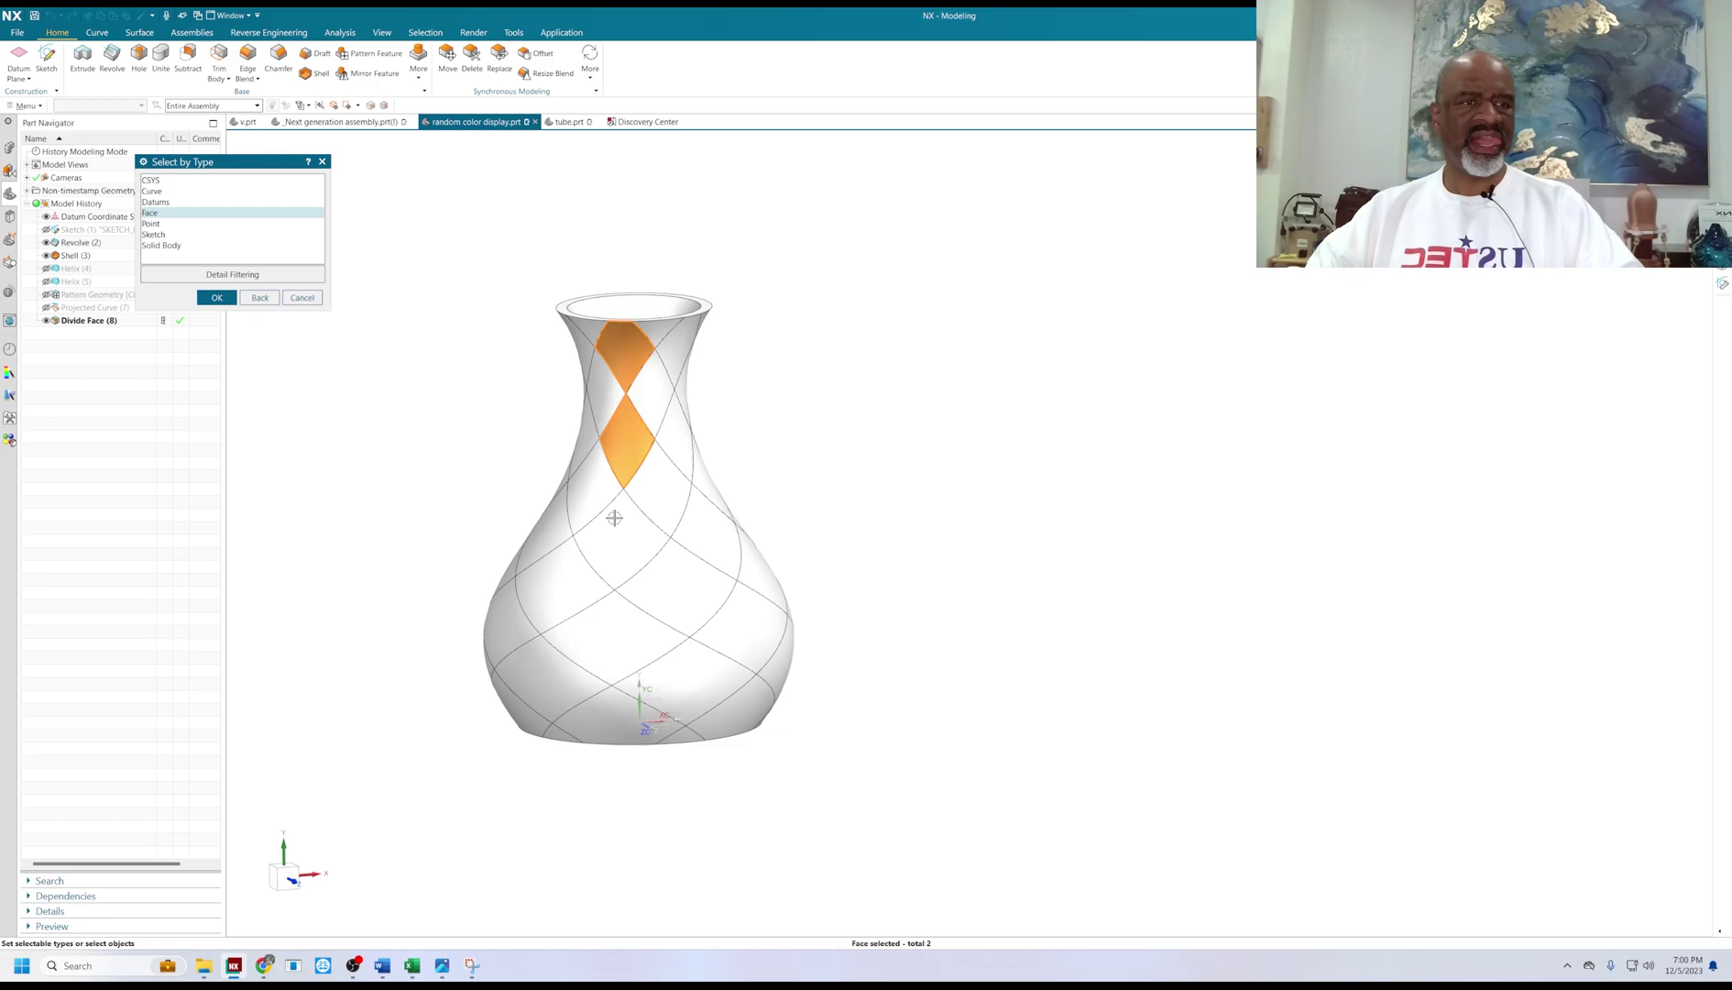
left_click(615, 546)
left_click(599, 645)
left_click(607, 721)
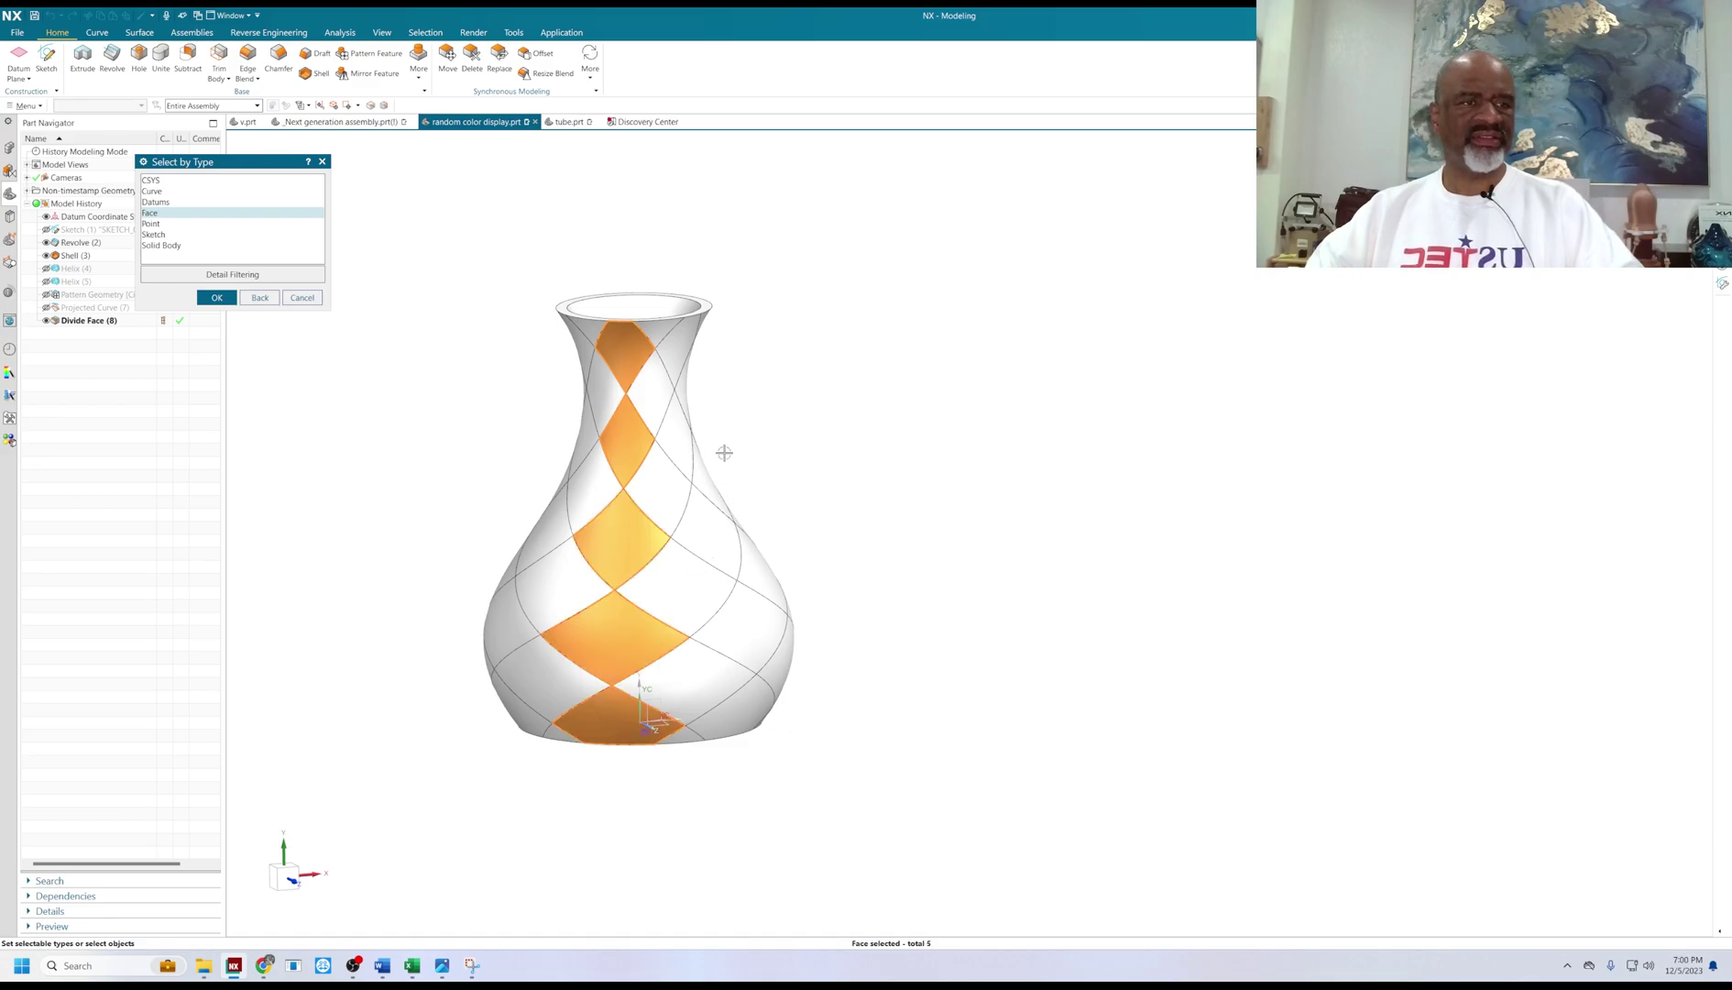
left_click(685, 350)
left_click(676, 438)
left_click(711, 534)
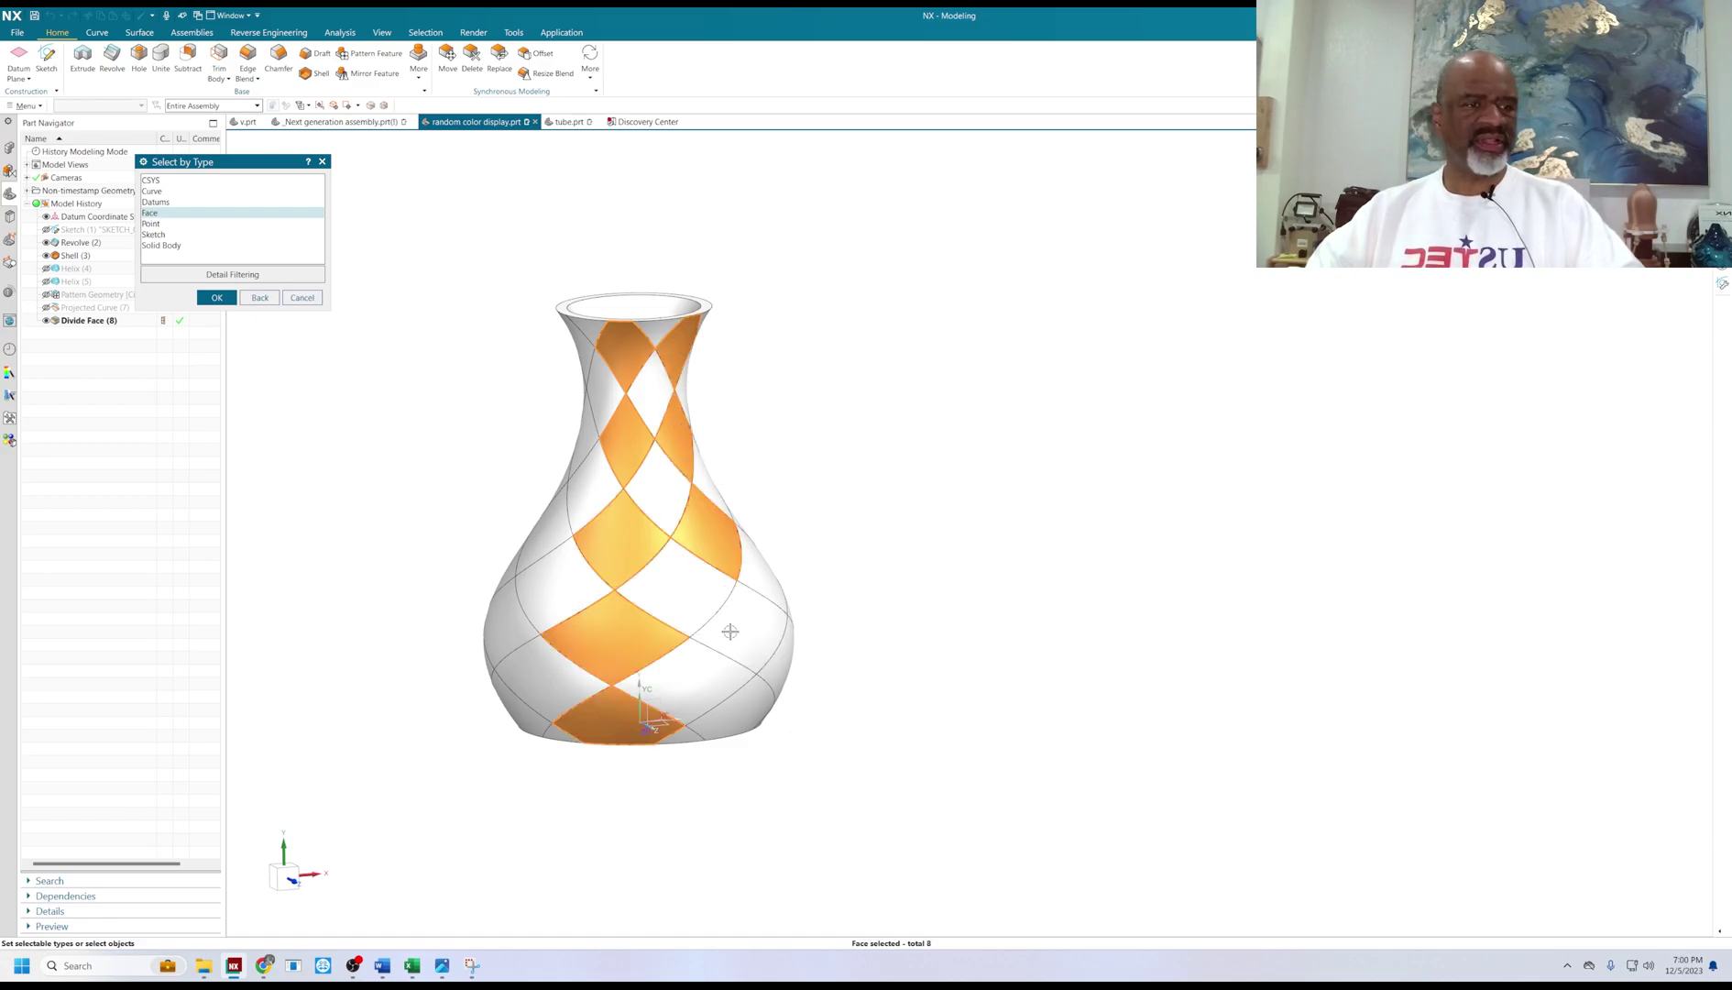
left_click(730, 631)
left_click(733, 707)
Orbit around the vase and pick the remaining alternating diamonds, reaching 30 faces.
middle_click_drag(897, 483, 780, 476)
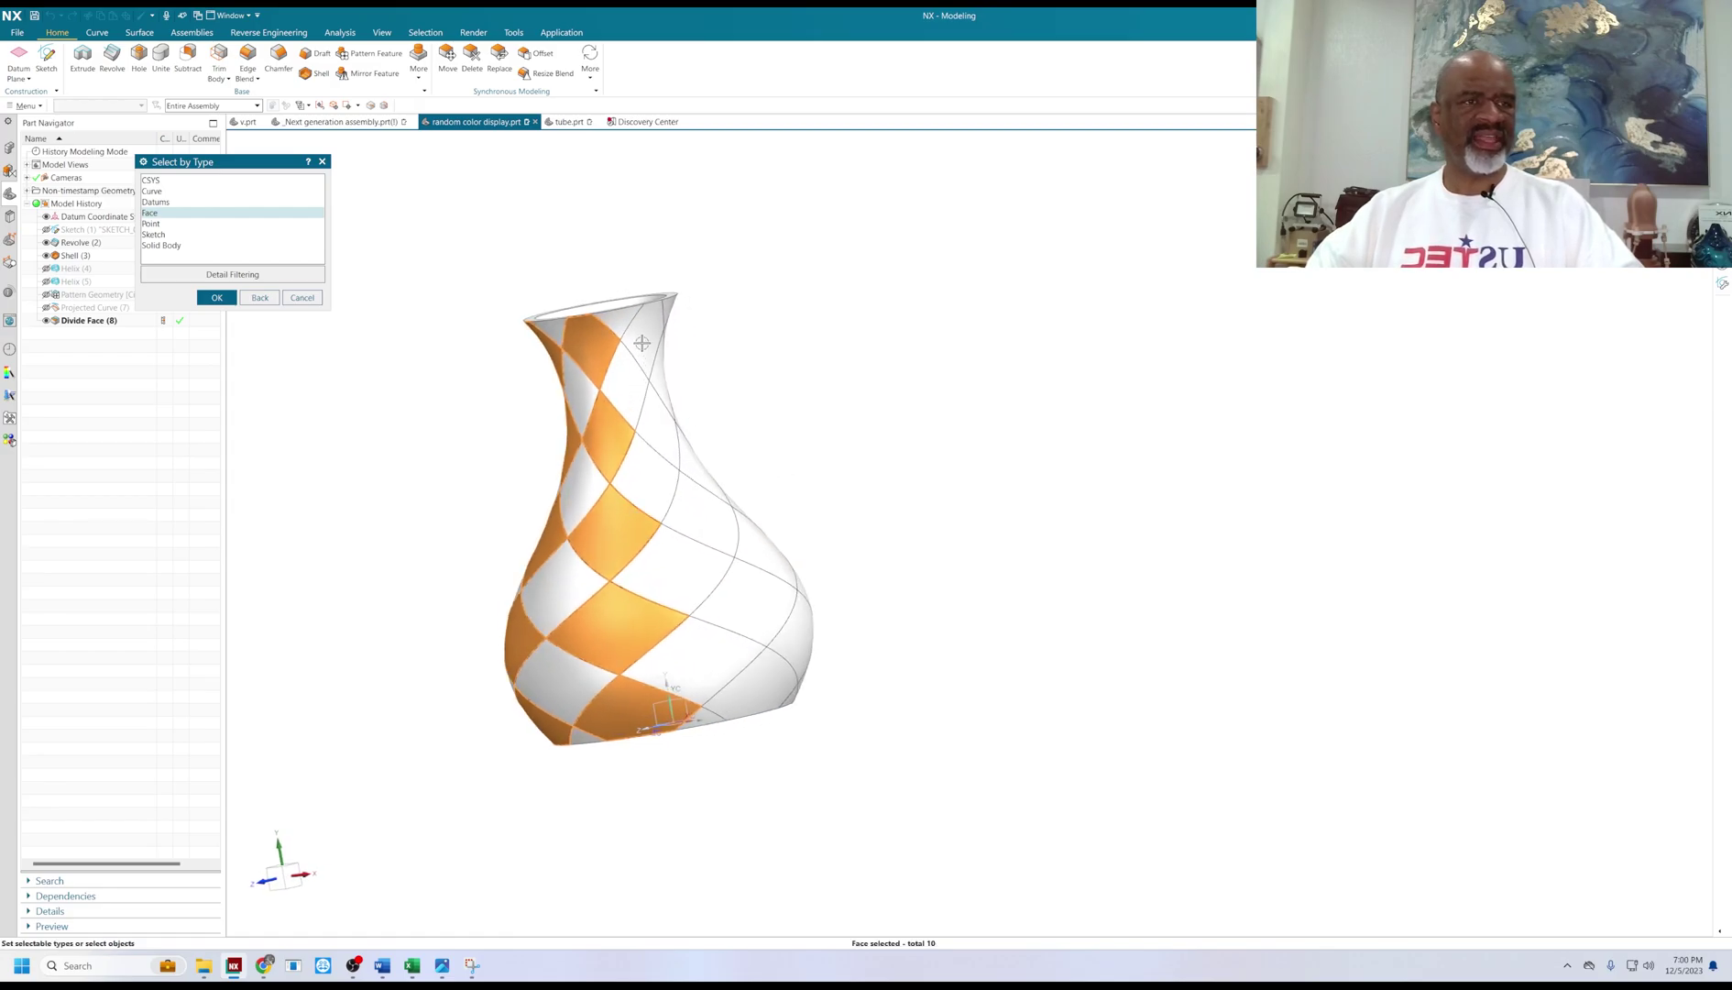
left_click(641, 343)
left_click(658, 426)
left_click(701, 514)
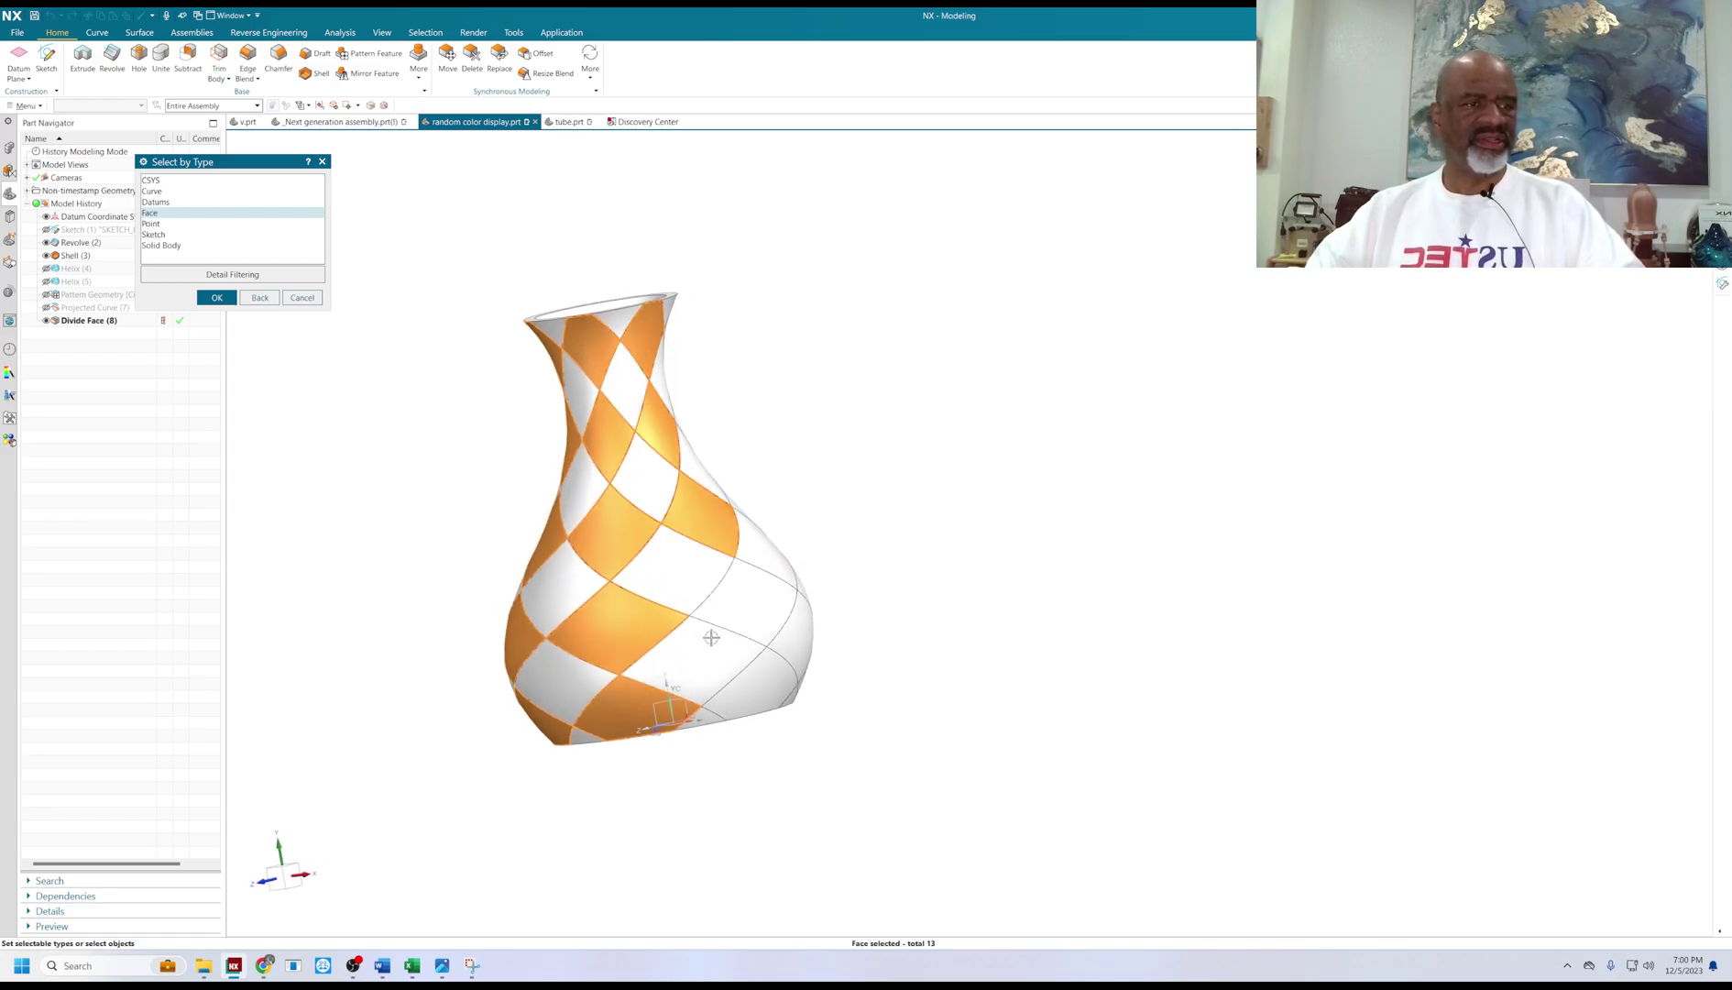
middle_click_drag(874, 492, 735, 532)
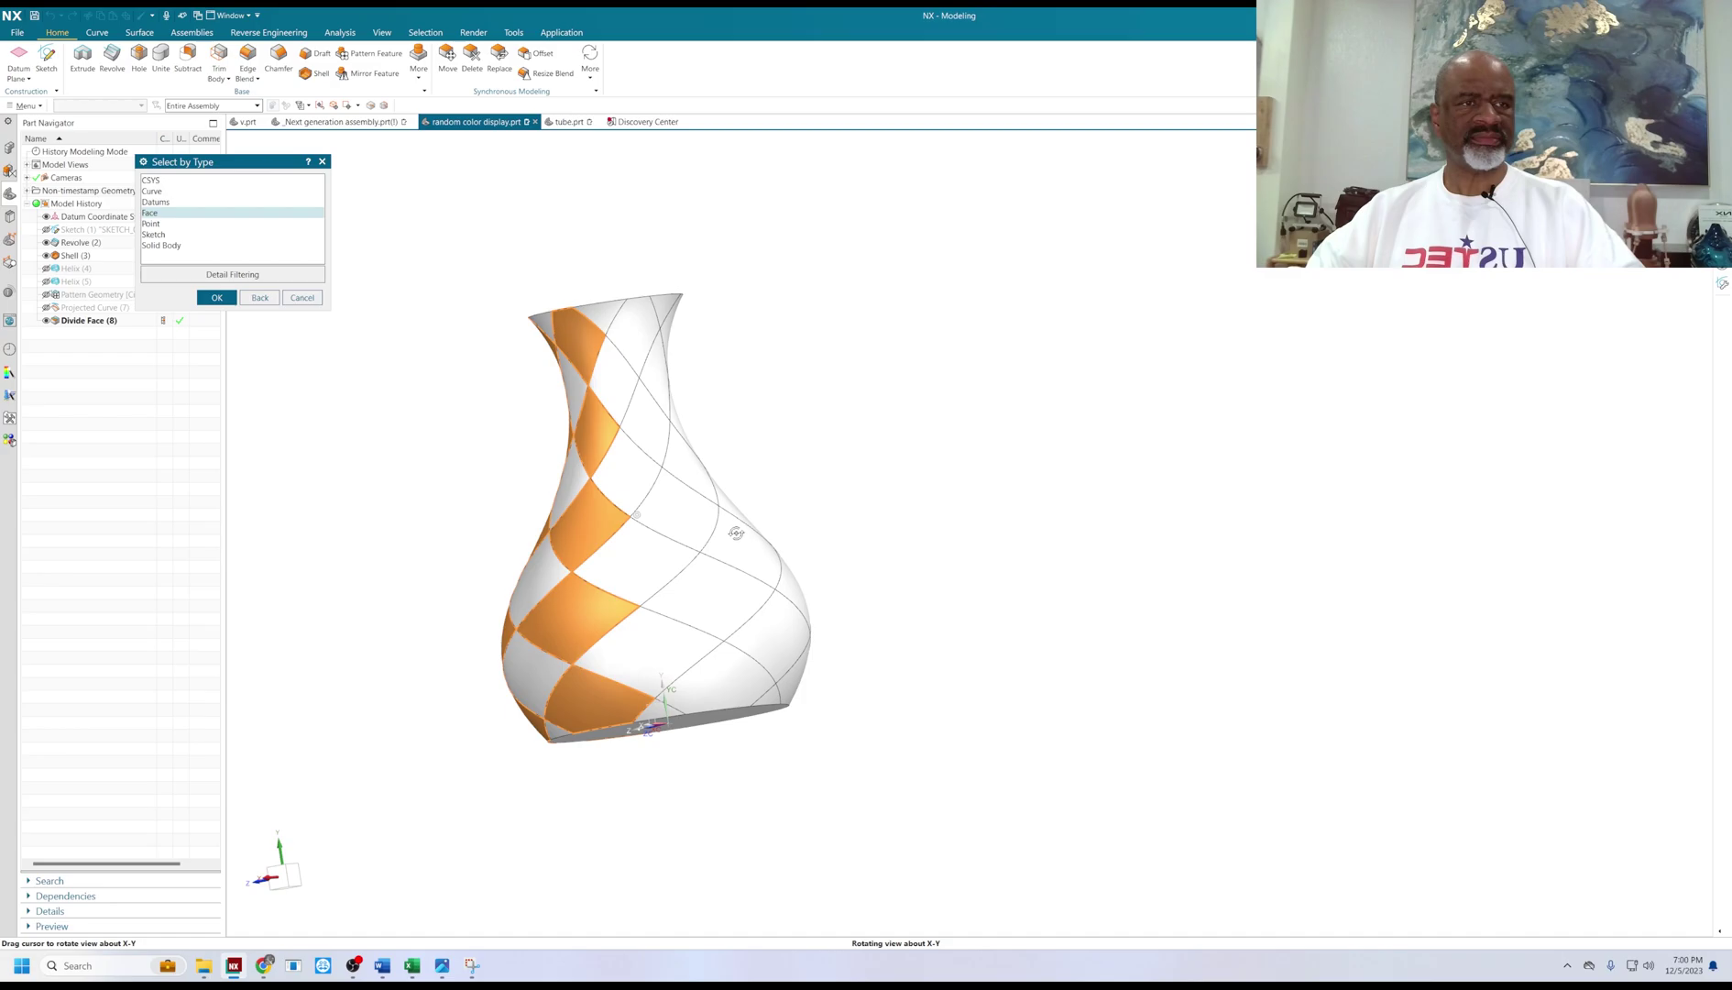
left_click(643, 346)
left_click(642, 415)
left_click(674, 535)
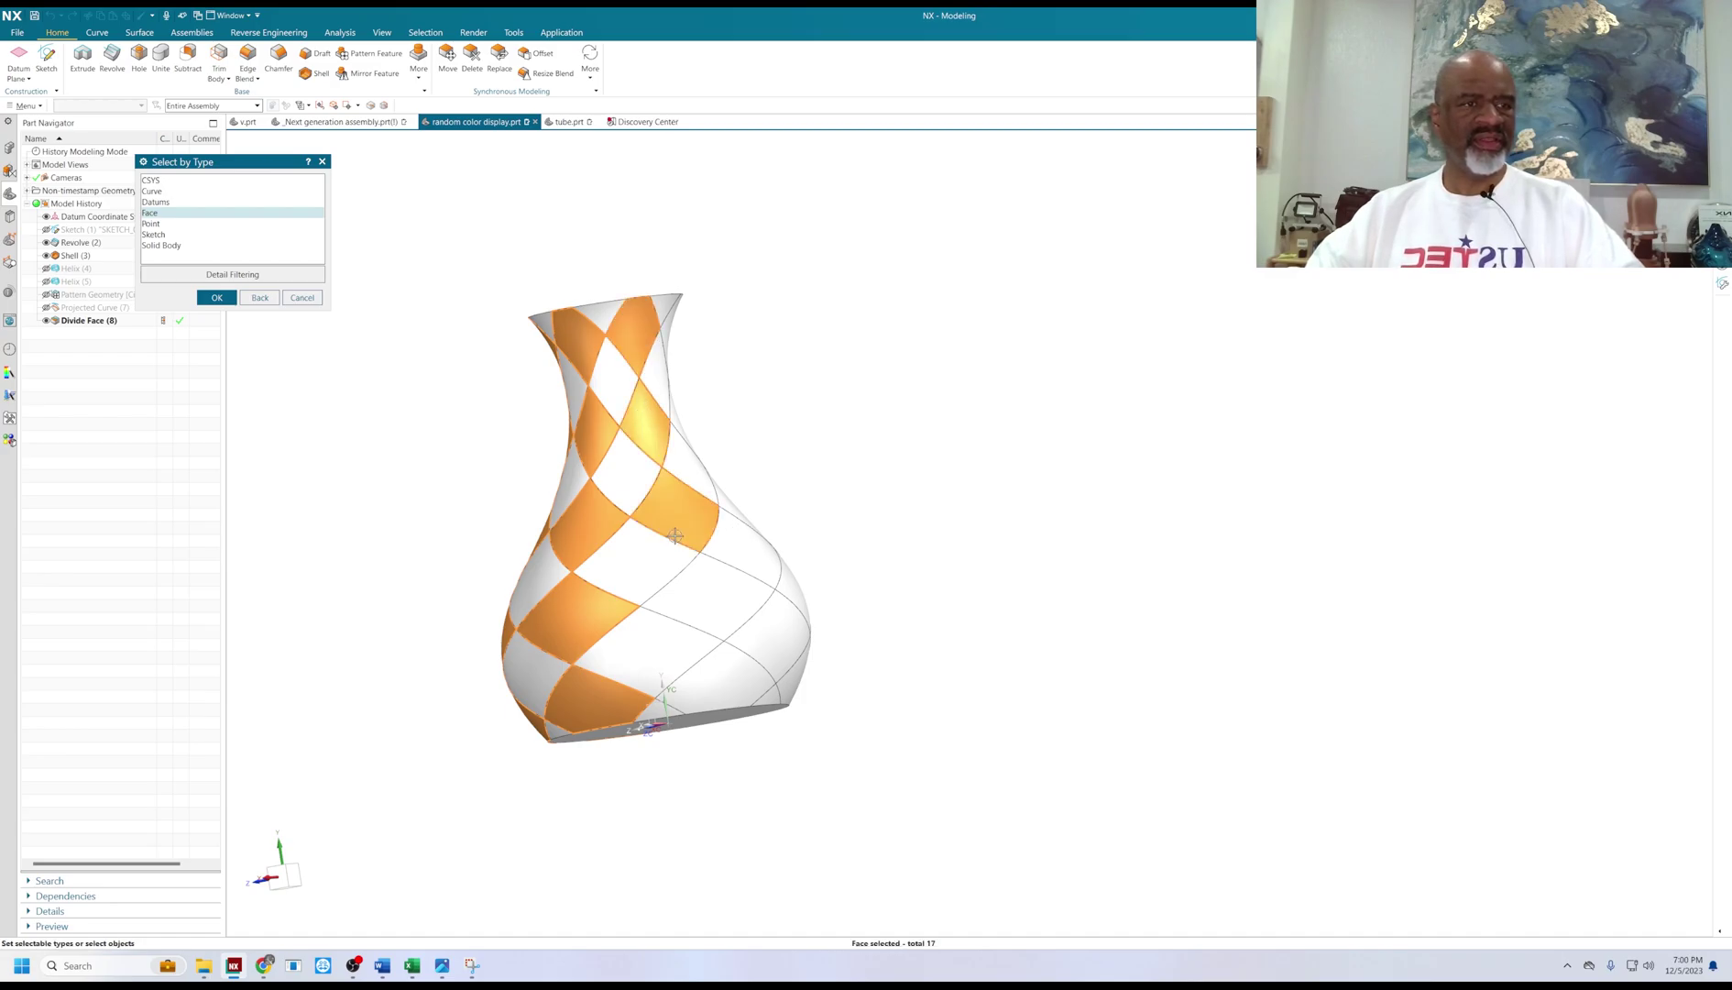
middle_click_drag(850, 507, 737, 530)
left_click(659, 330)
left_click(673, 432)
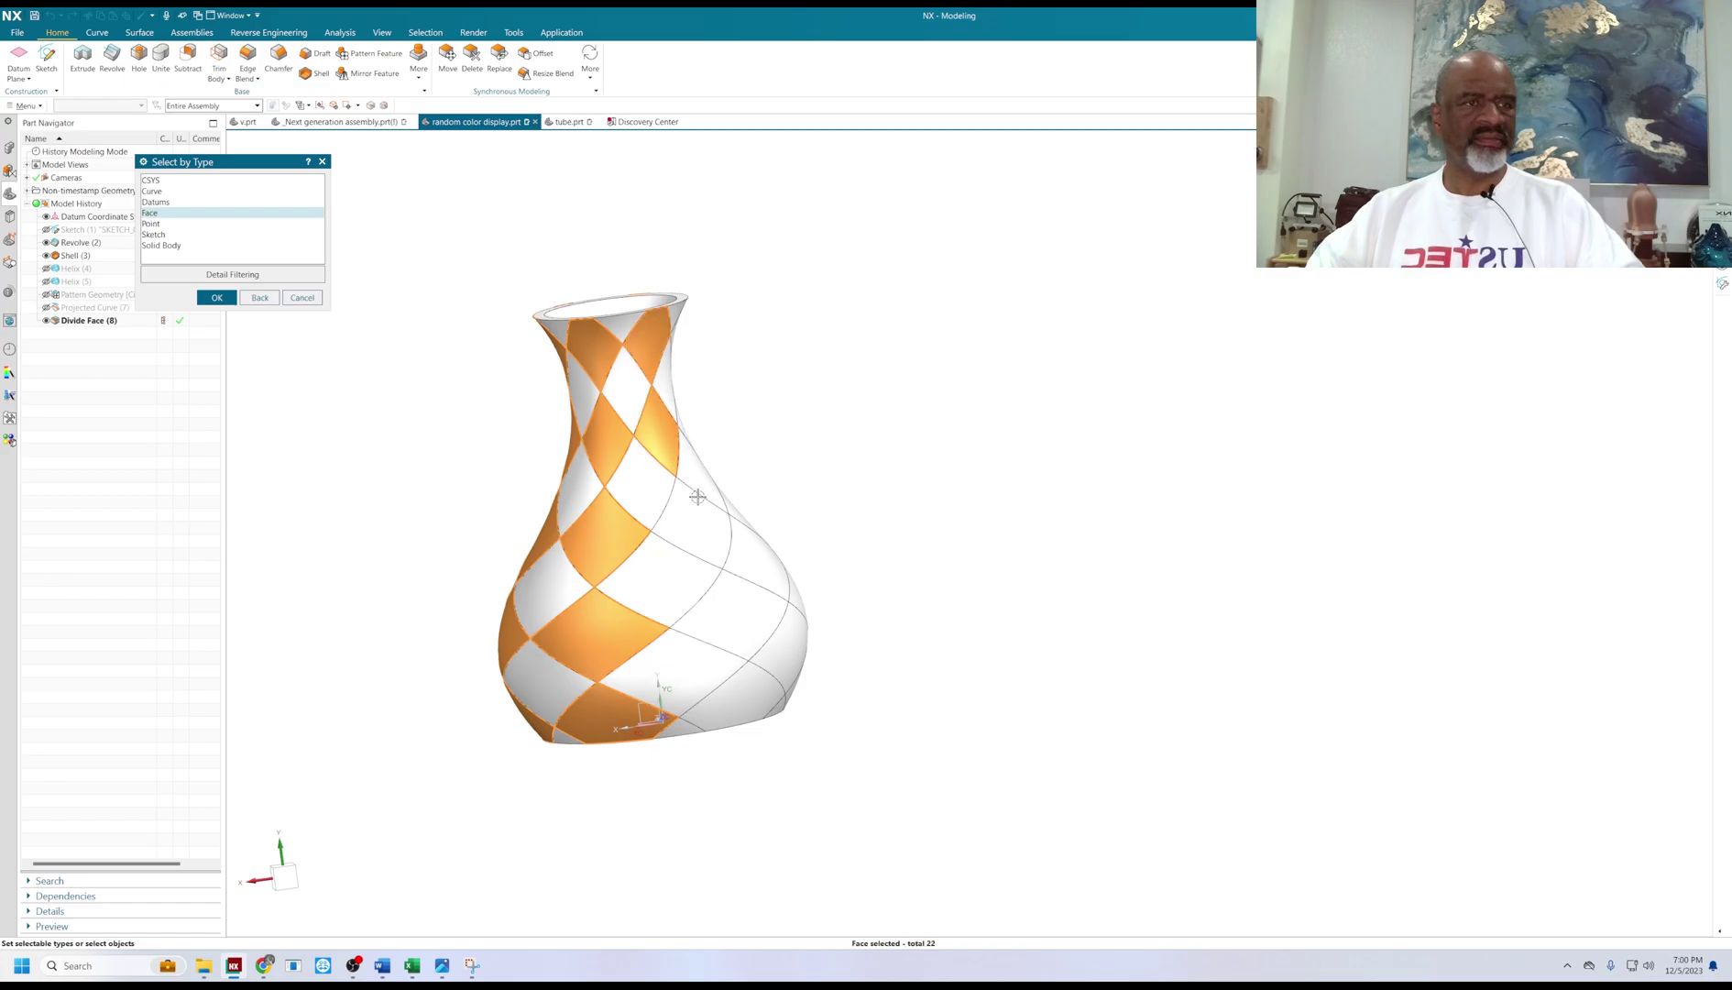
middle_click_drag(864, 415, 604, 362)
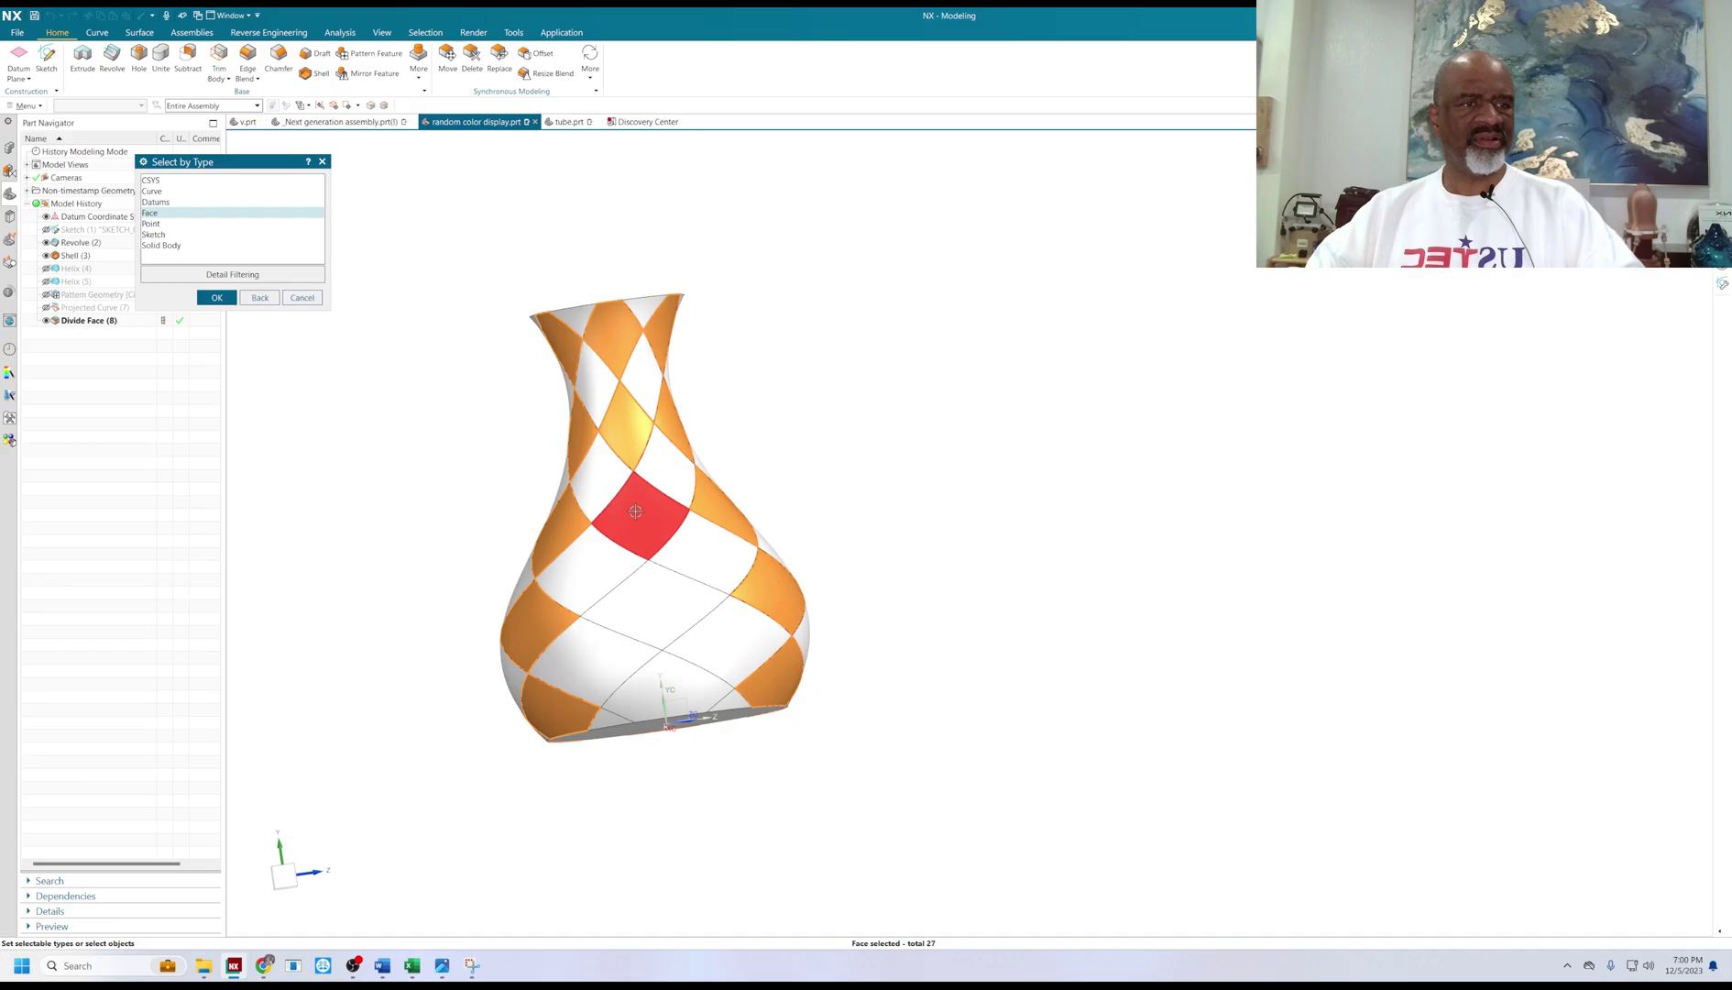
left_click(635, 512)
left_click(654, 602)
left_click(668, 685)
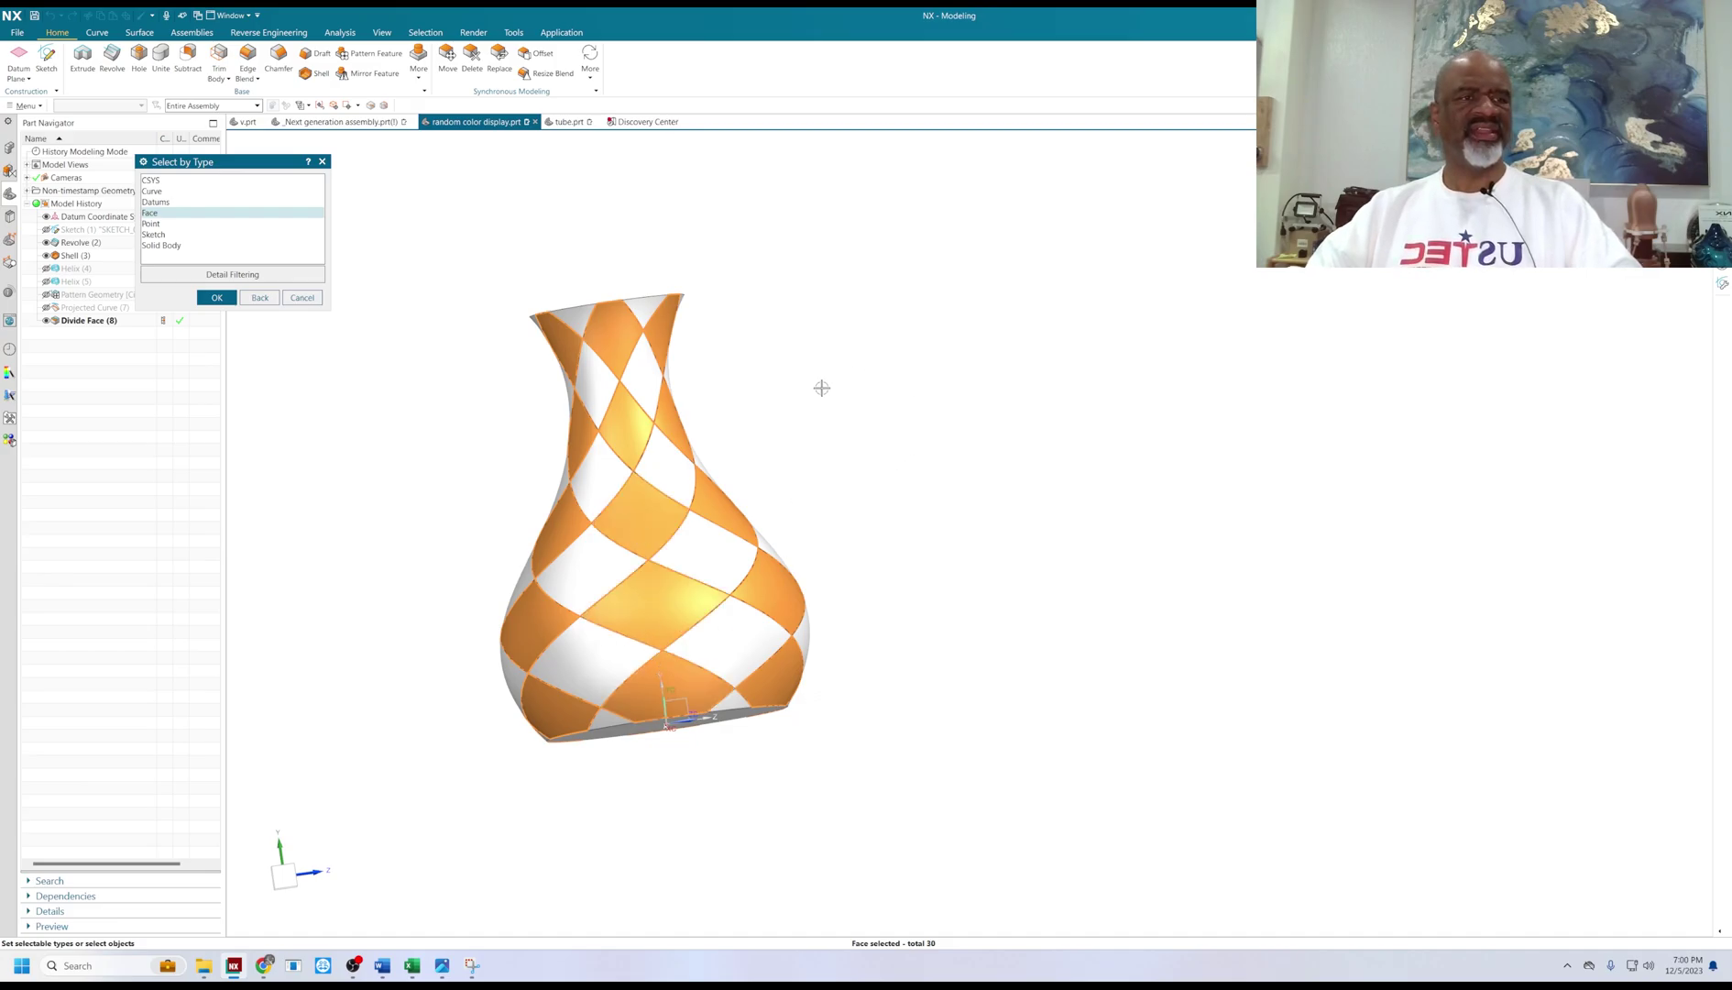
middle_click_drag(821, 387, 882, 437)
Give the 30 selected diamond faces the colour black and inspect the checkerboard.
left_click(216, 297)
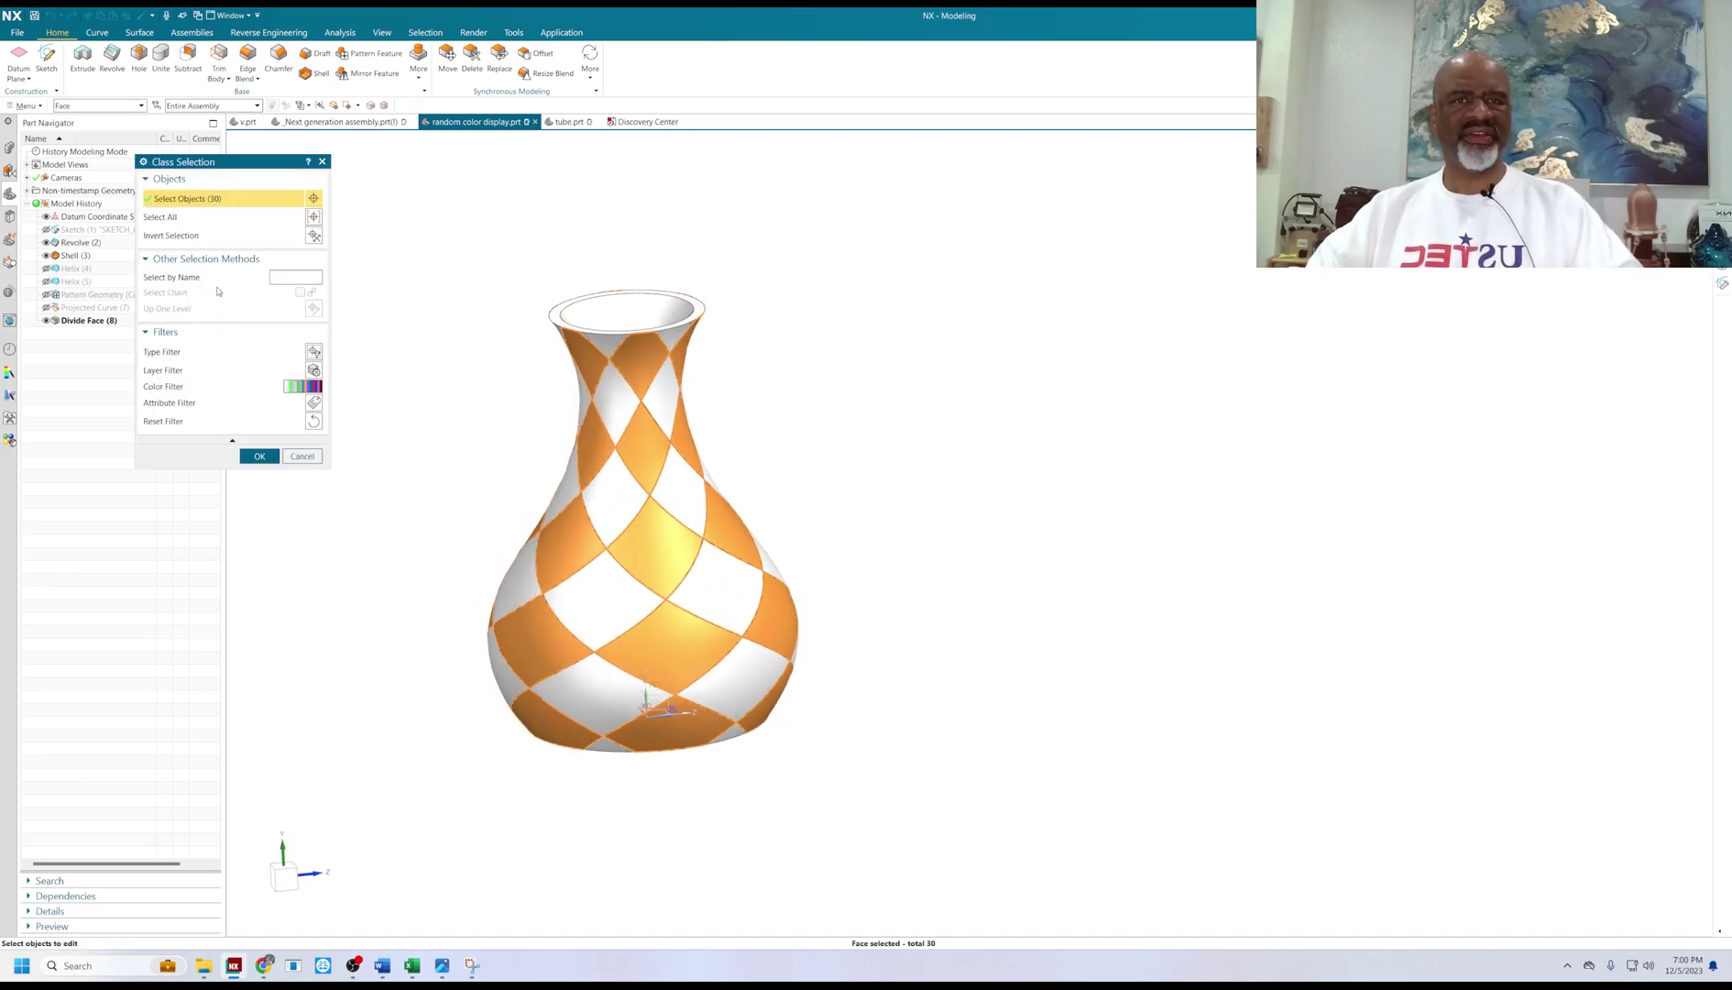
left_click(259, 456)
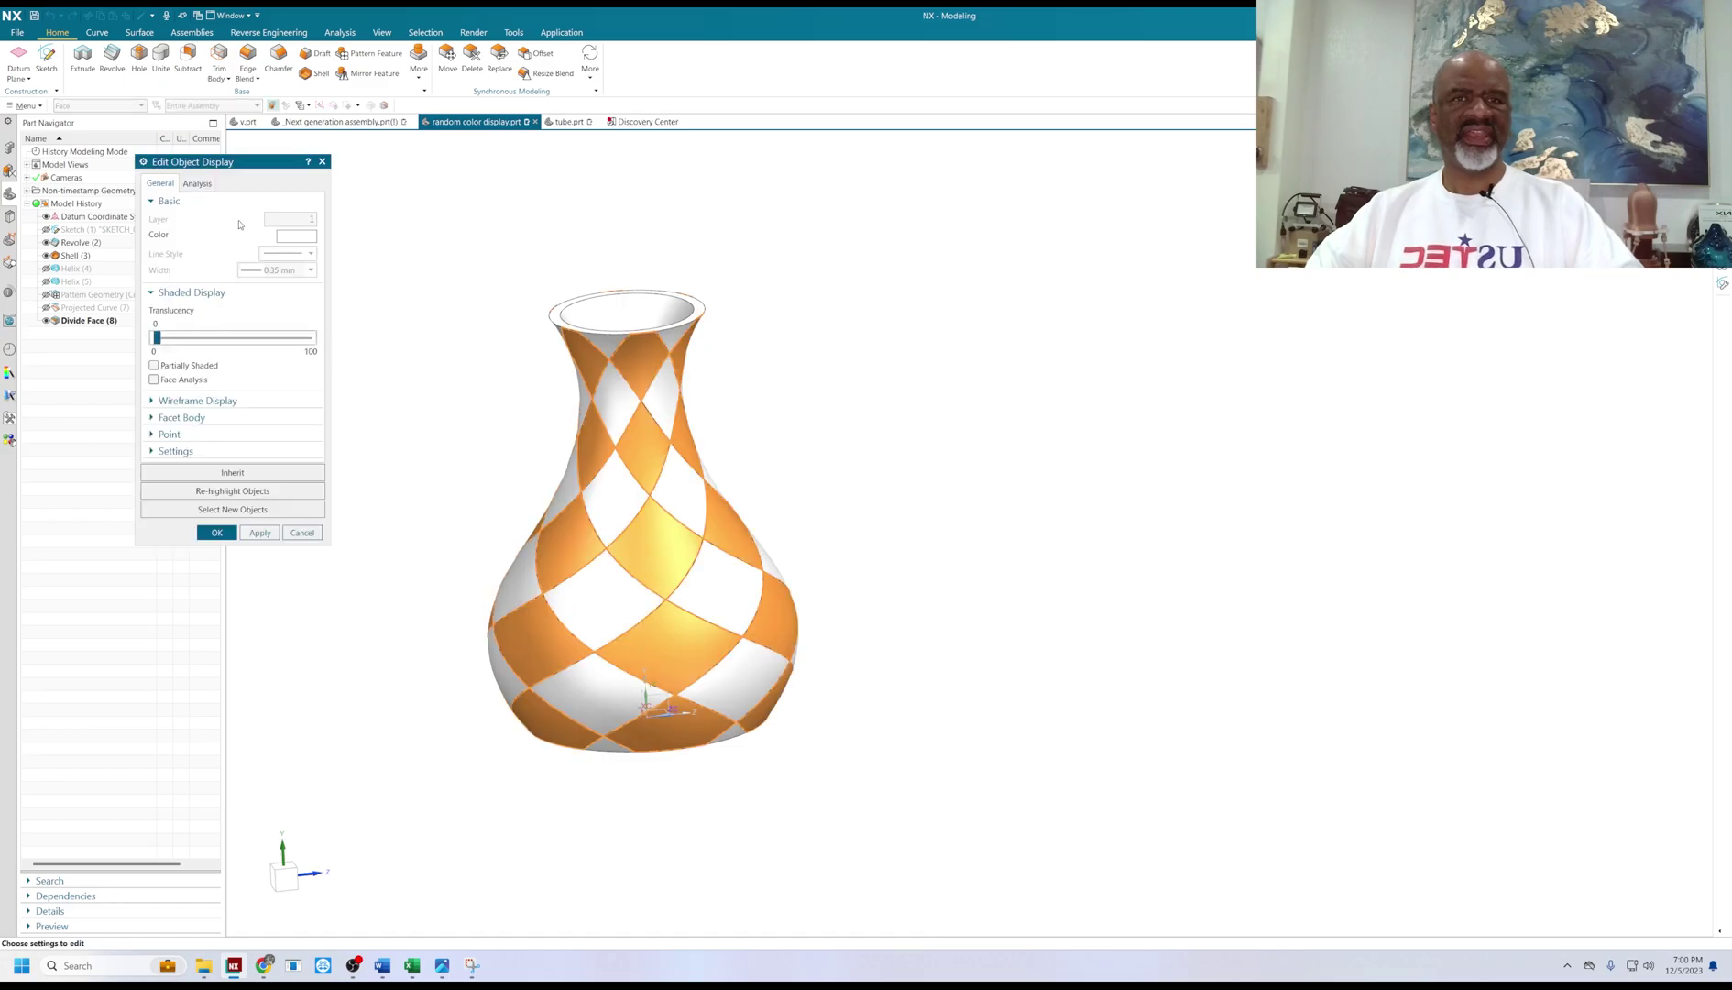
left_click(289, 236)
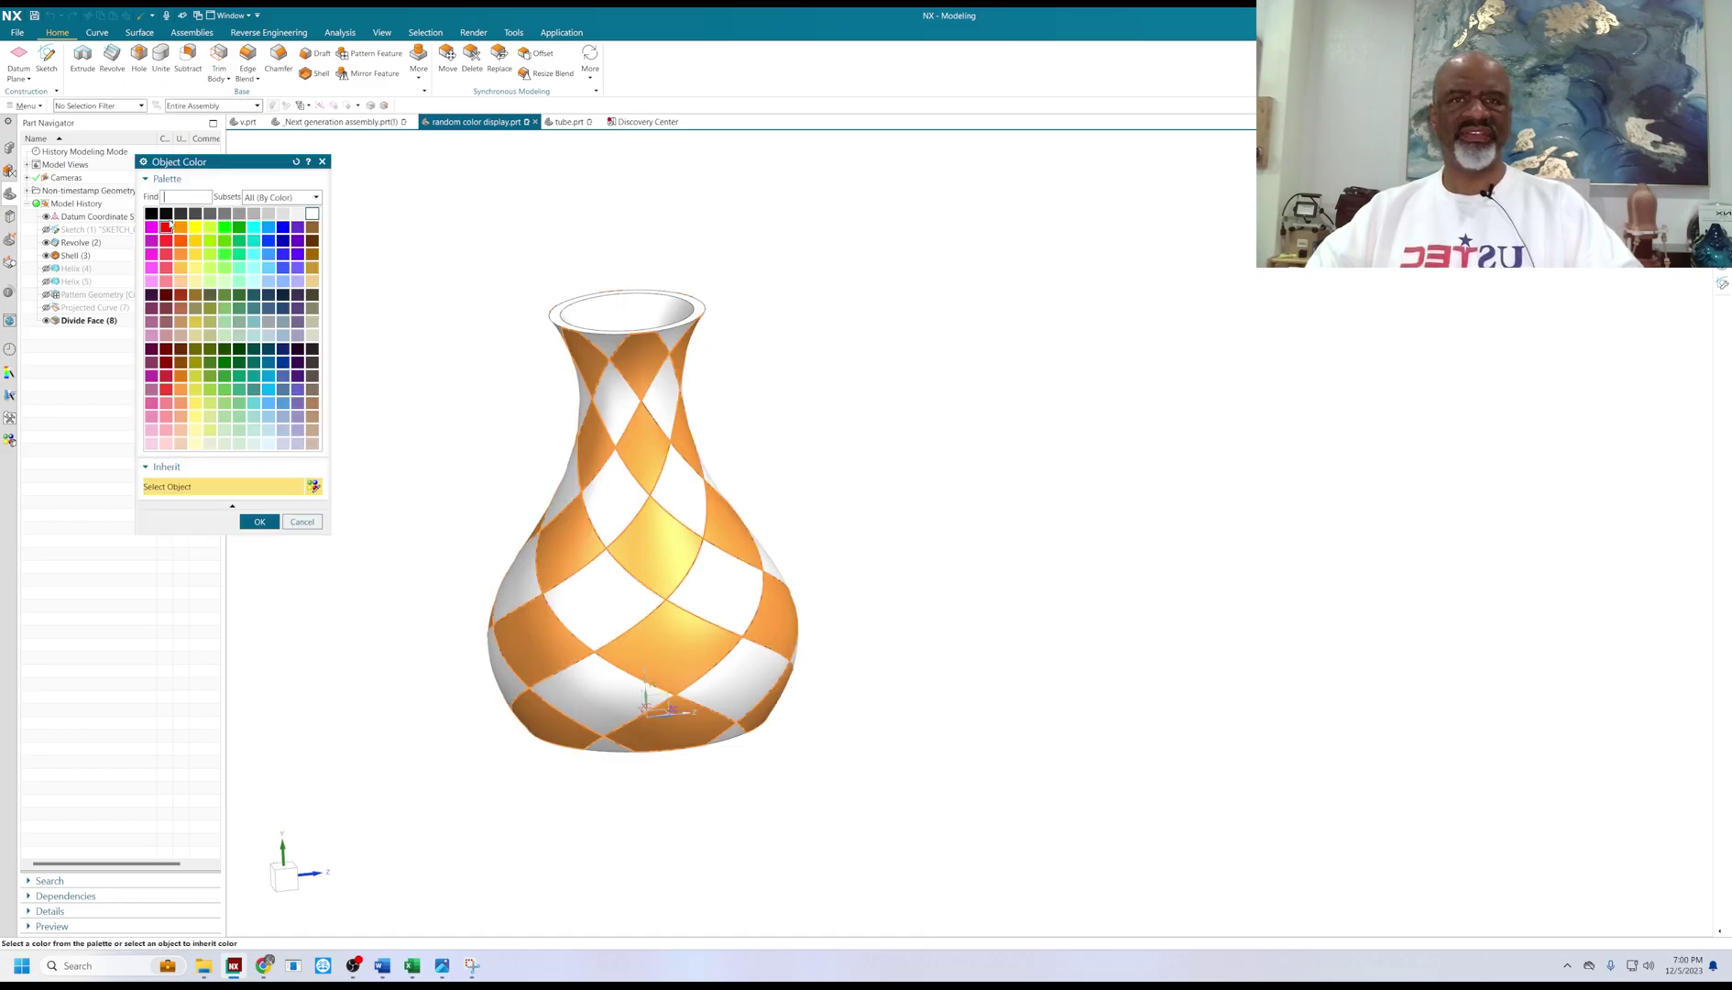
left_click(262, 522)
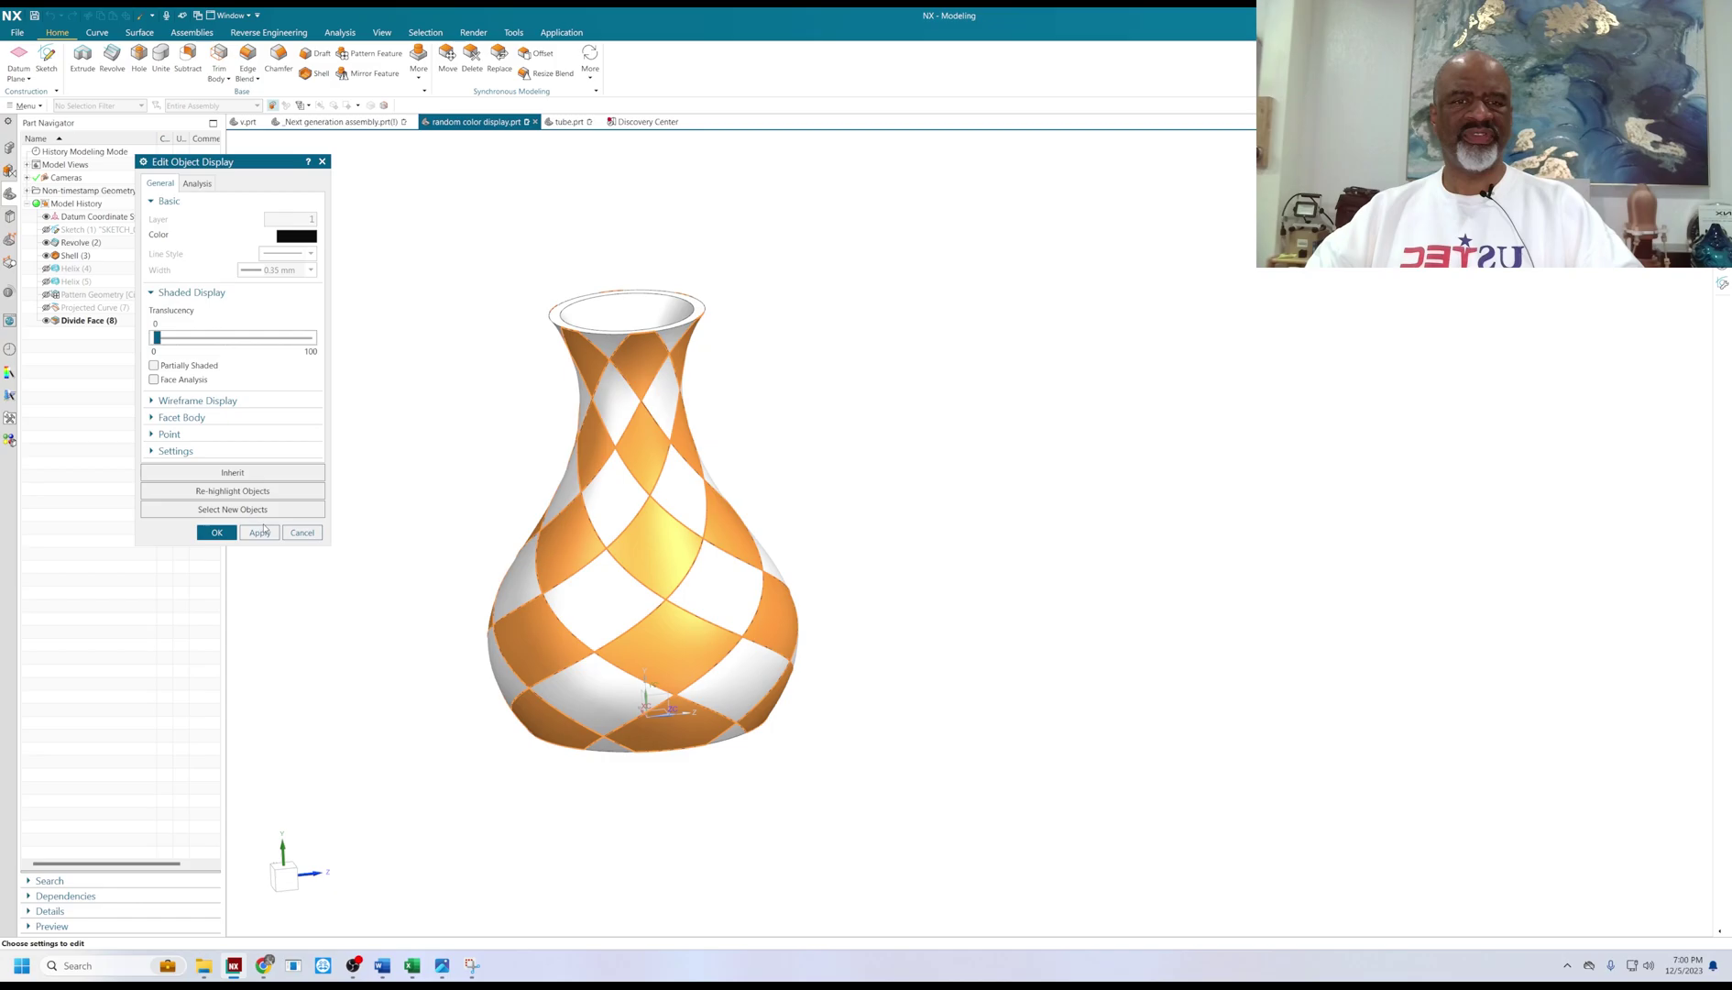
left_click(229, 530)
middle_click_drag(489, 310, 710, 336)
scroll(817, 478, "up", 3)
middle_click_drag(816, 478, 486, 477, "shift")
scroll(998, 440, "down", 1)
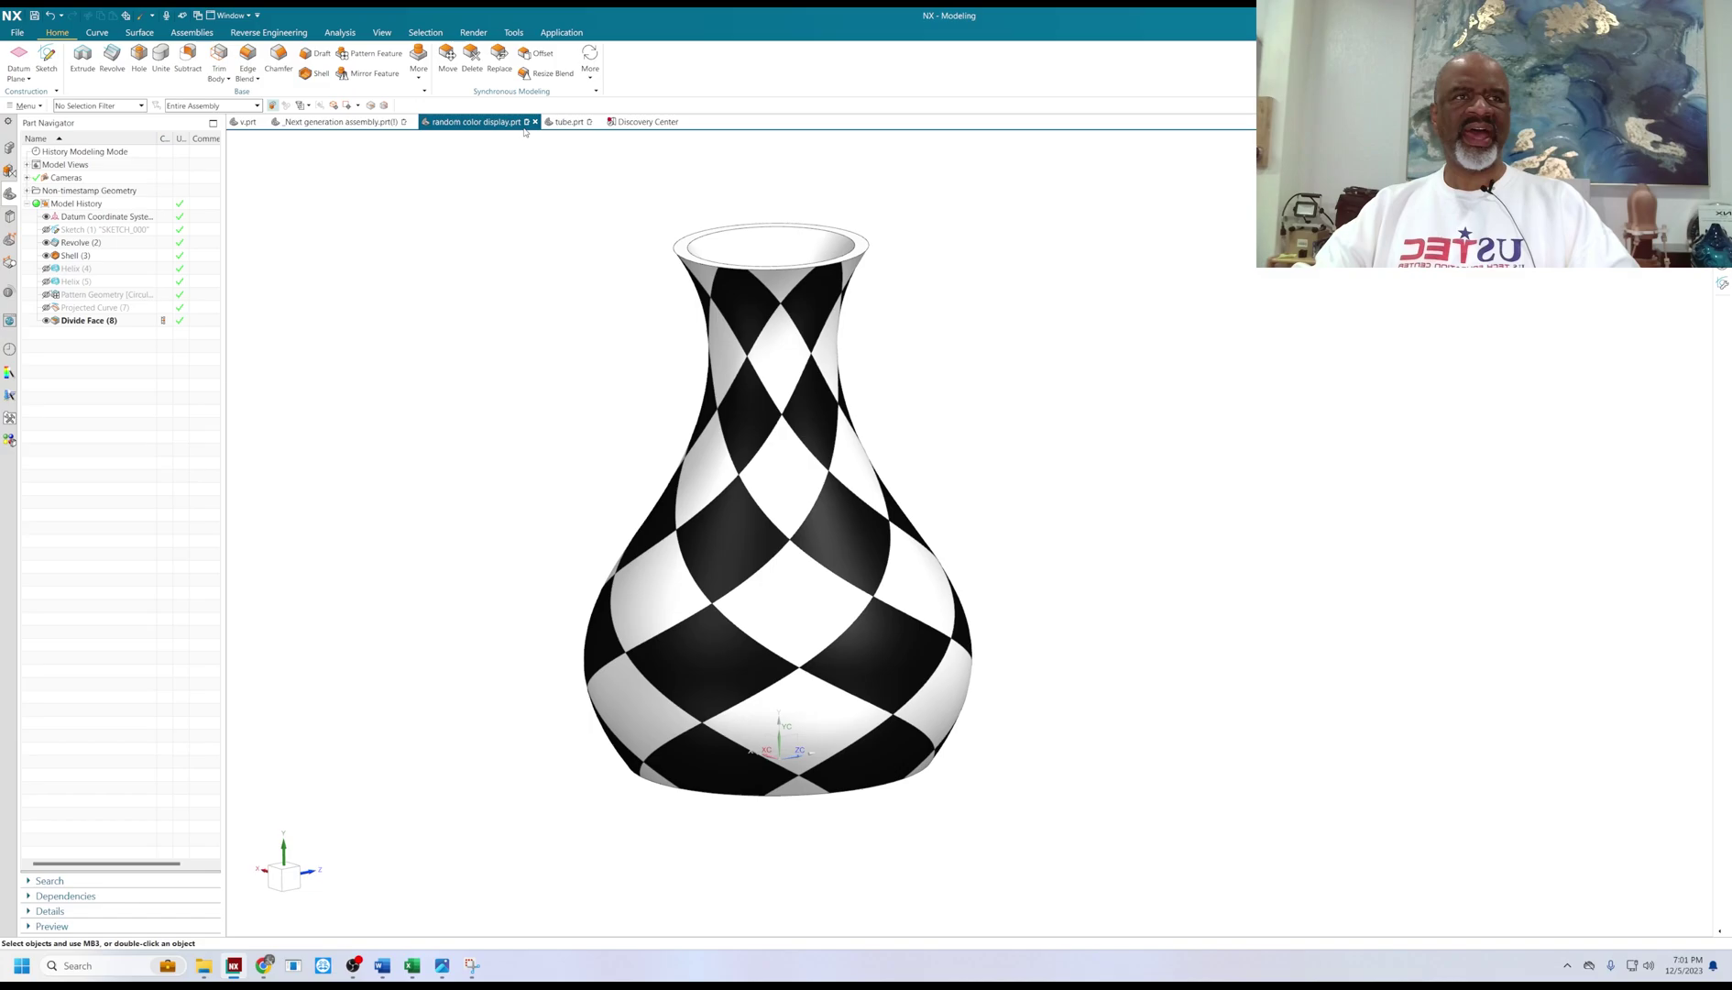
Turn on Random Color Display from the View tab's More menu and inspect the divided faces.
left_click(377, 32)
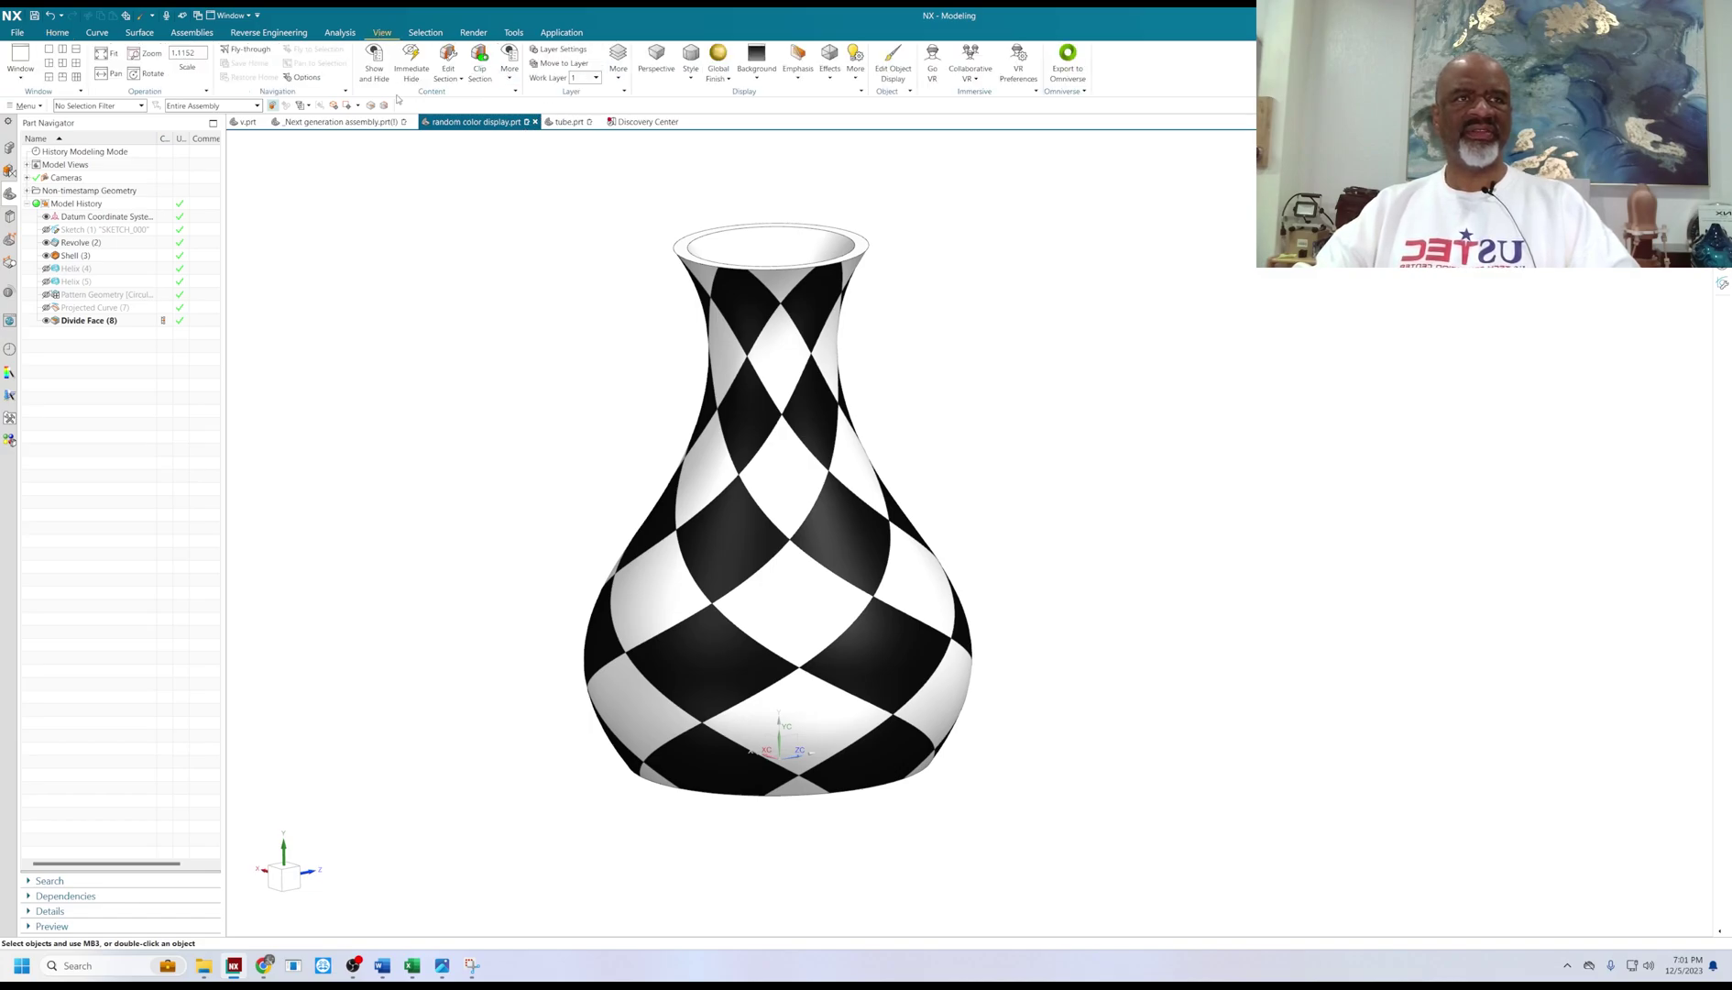
left_click(854, 81)
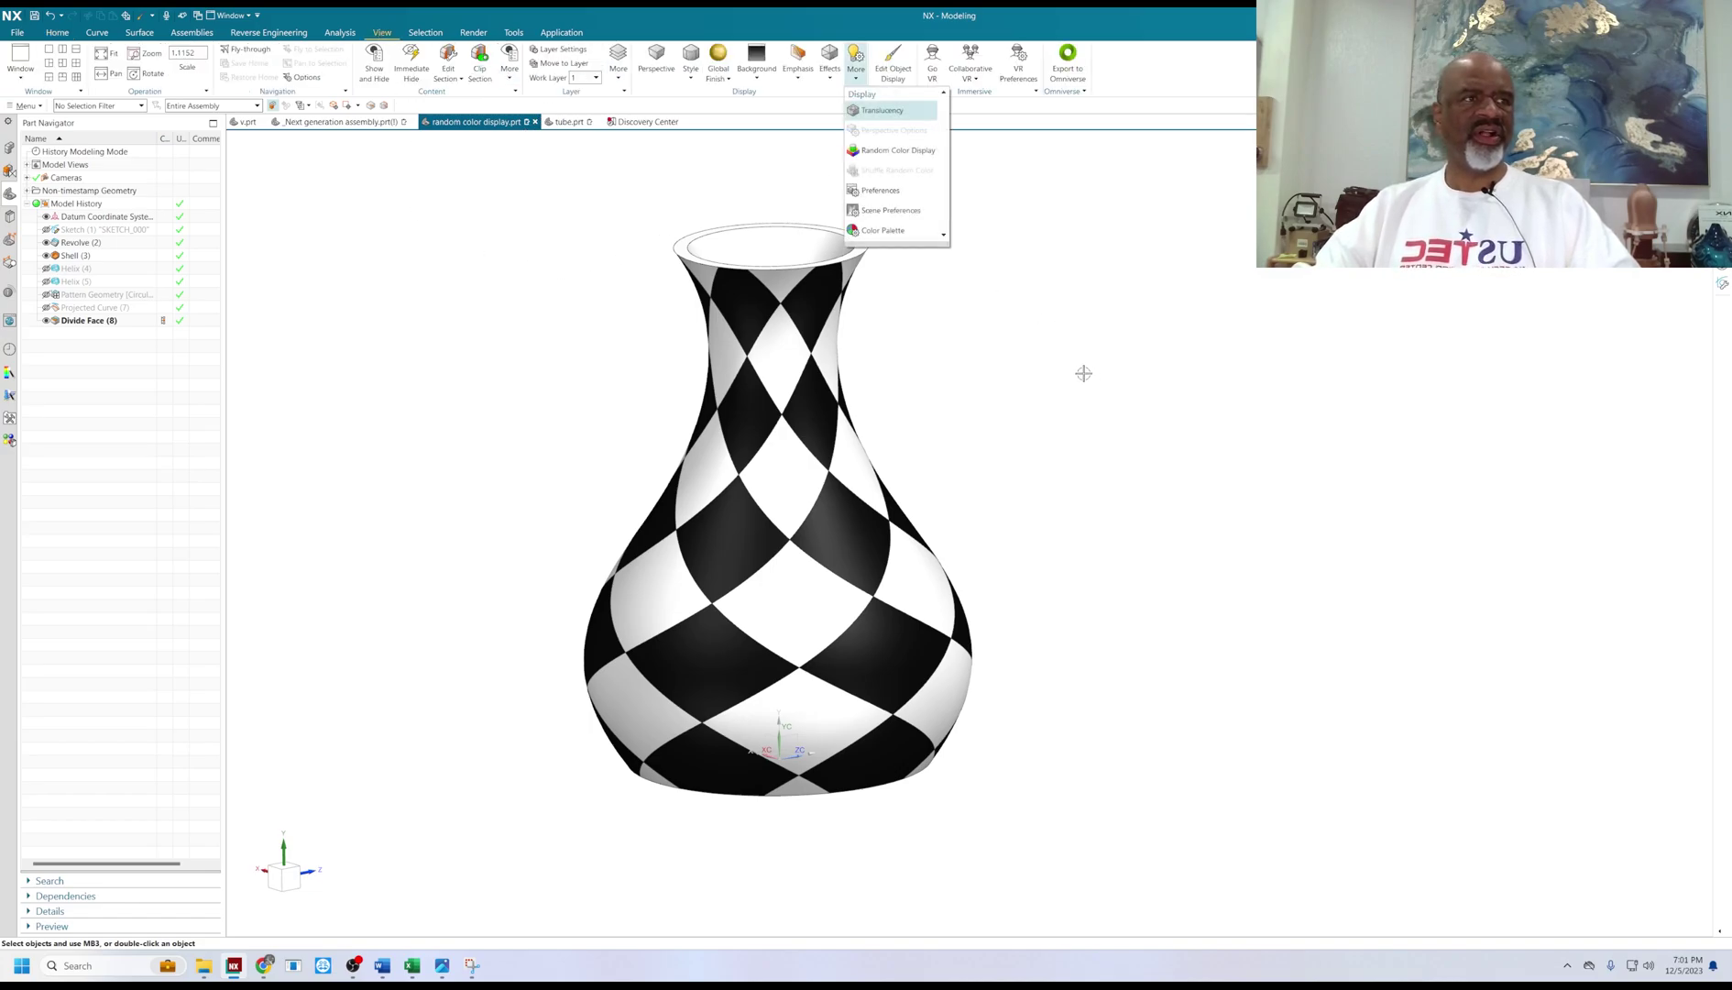
left_click(881, 149)
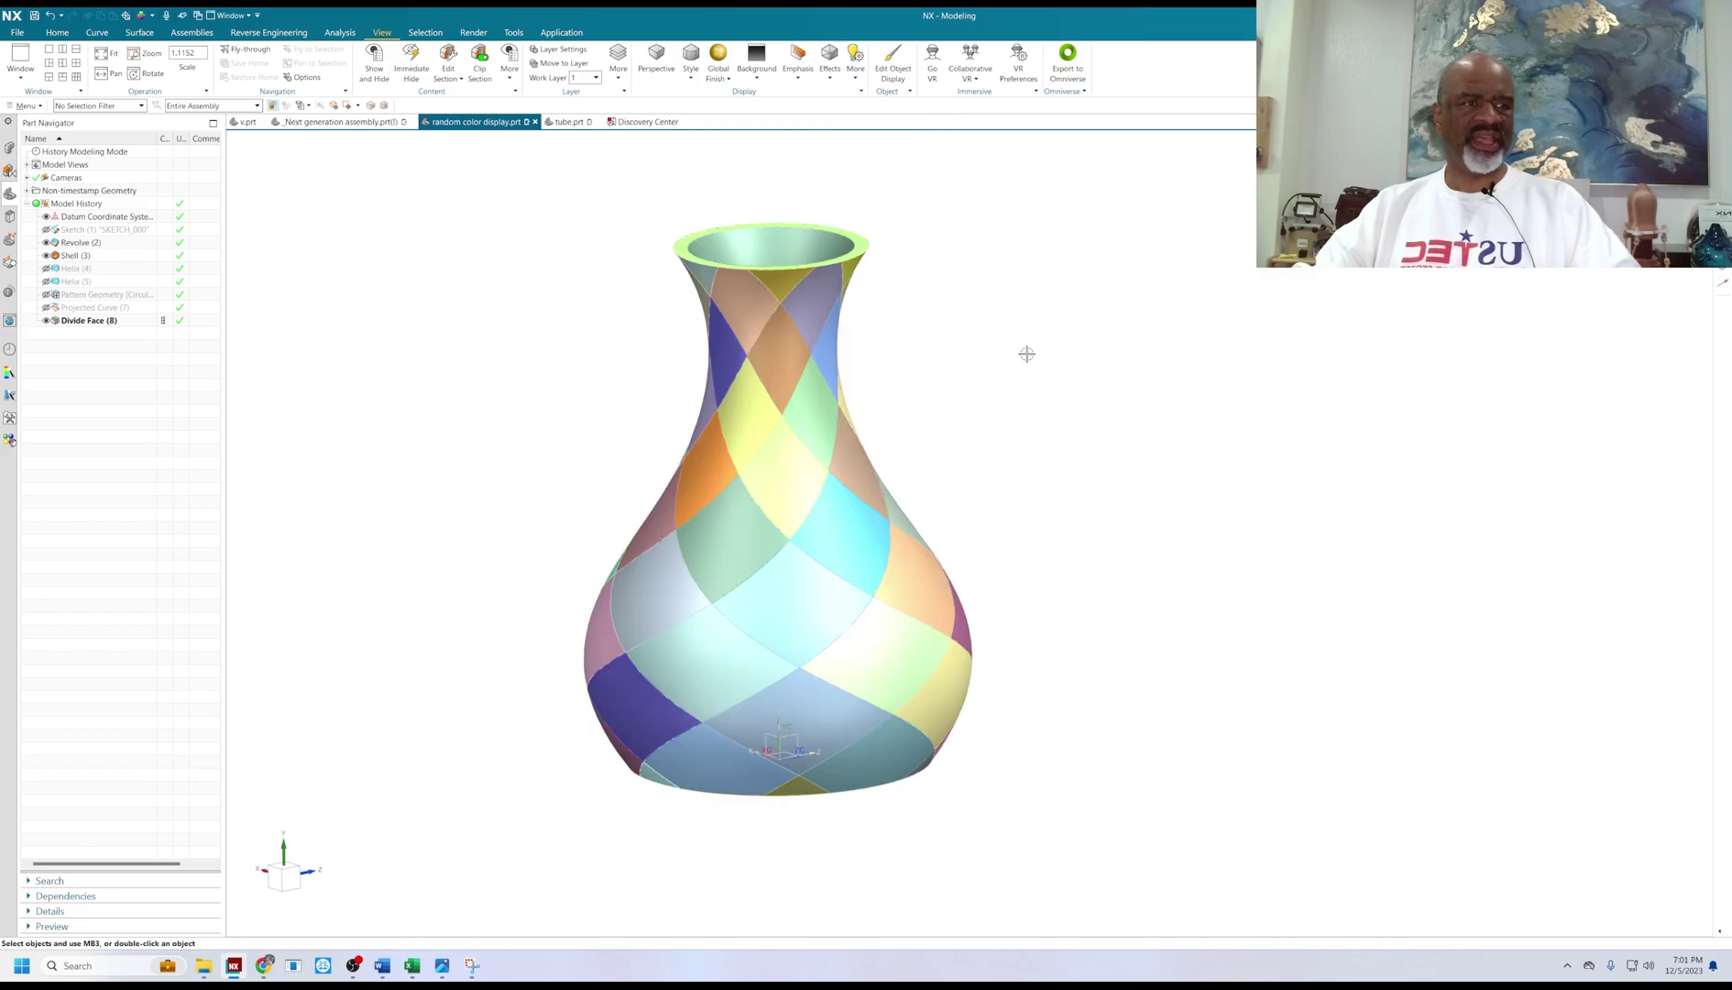
scroll(945, 400, "up", 2)
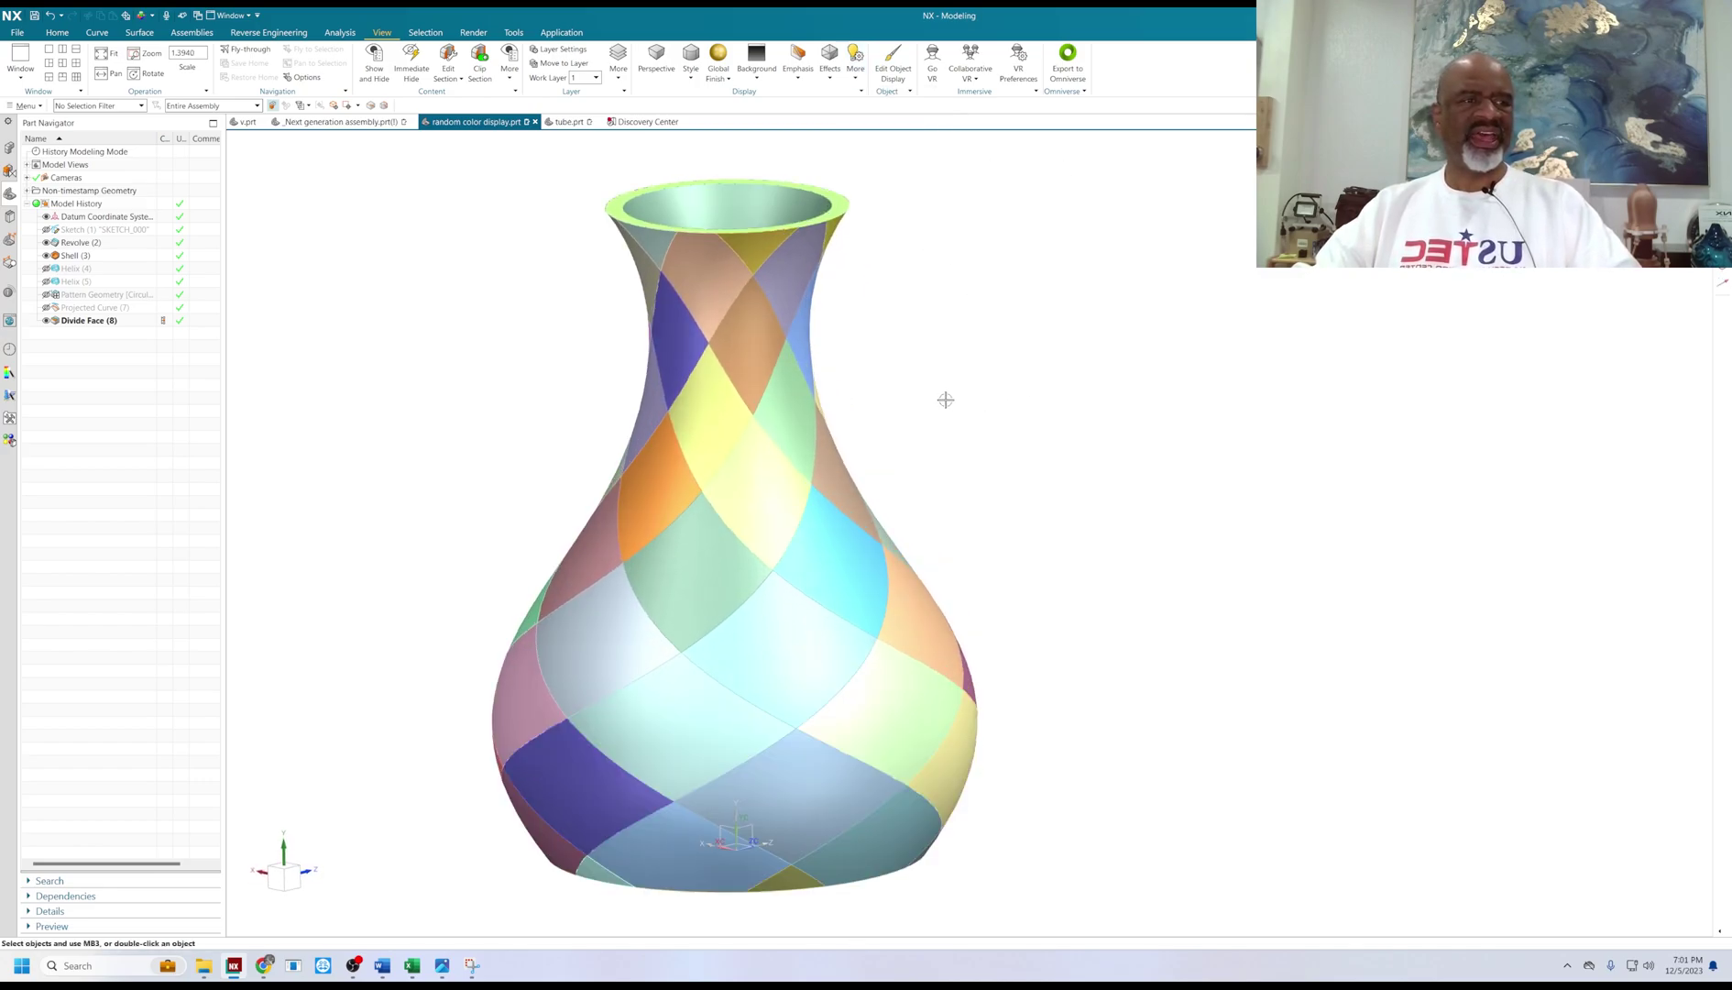
scroll(946, 400, "down", 2)
middle_click_drag(955, 410, 514, 448)
scroll(997, 504, "up", 4)
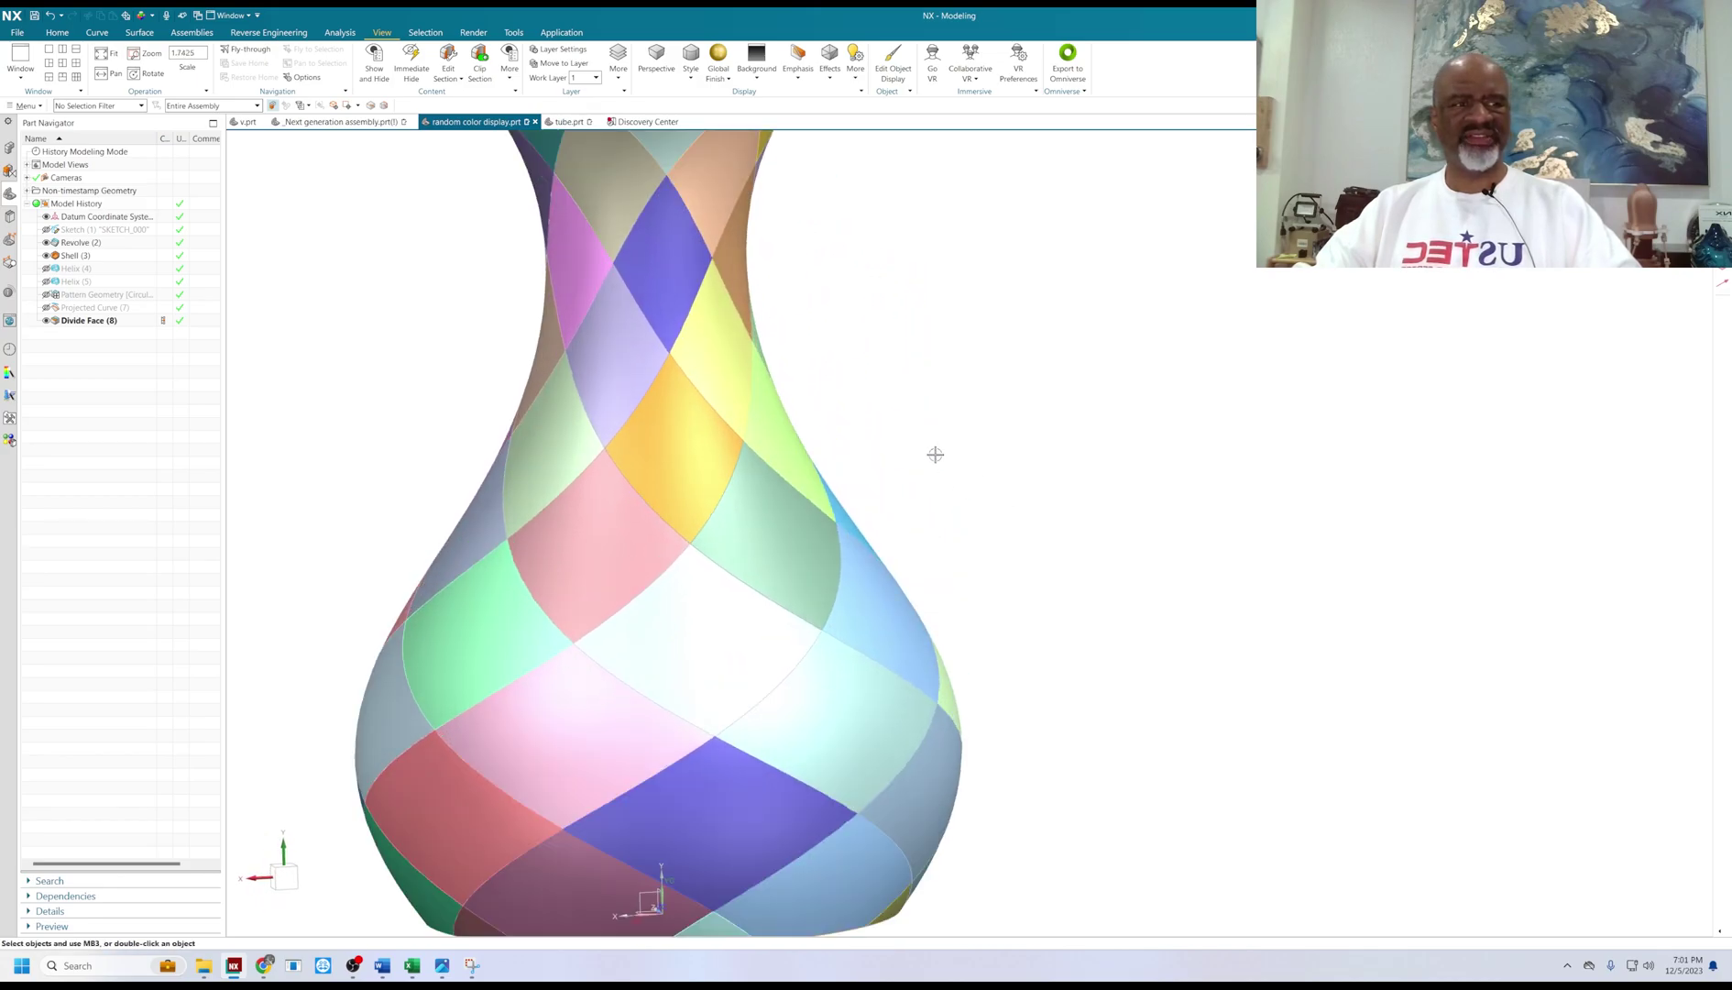
scroll(935, 454, "down", 4)
middle_click_drag(916, 429, 993, 460, "shift")
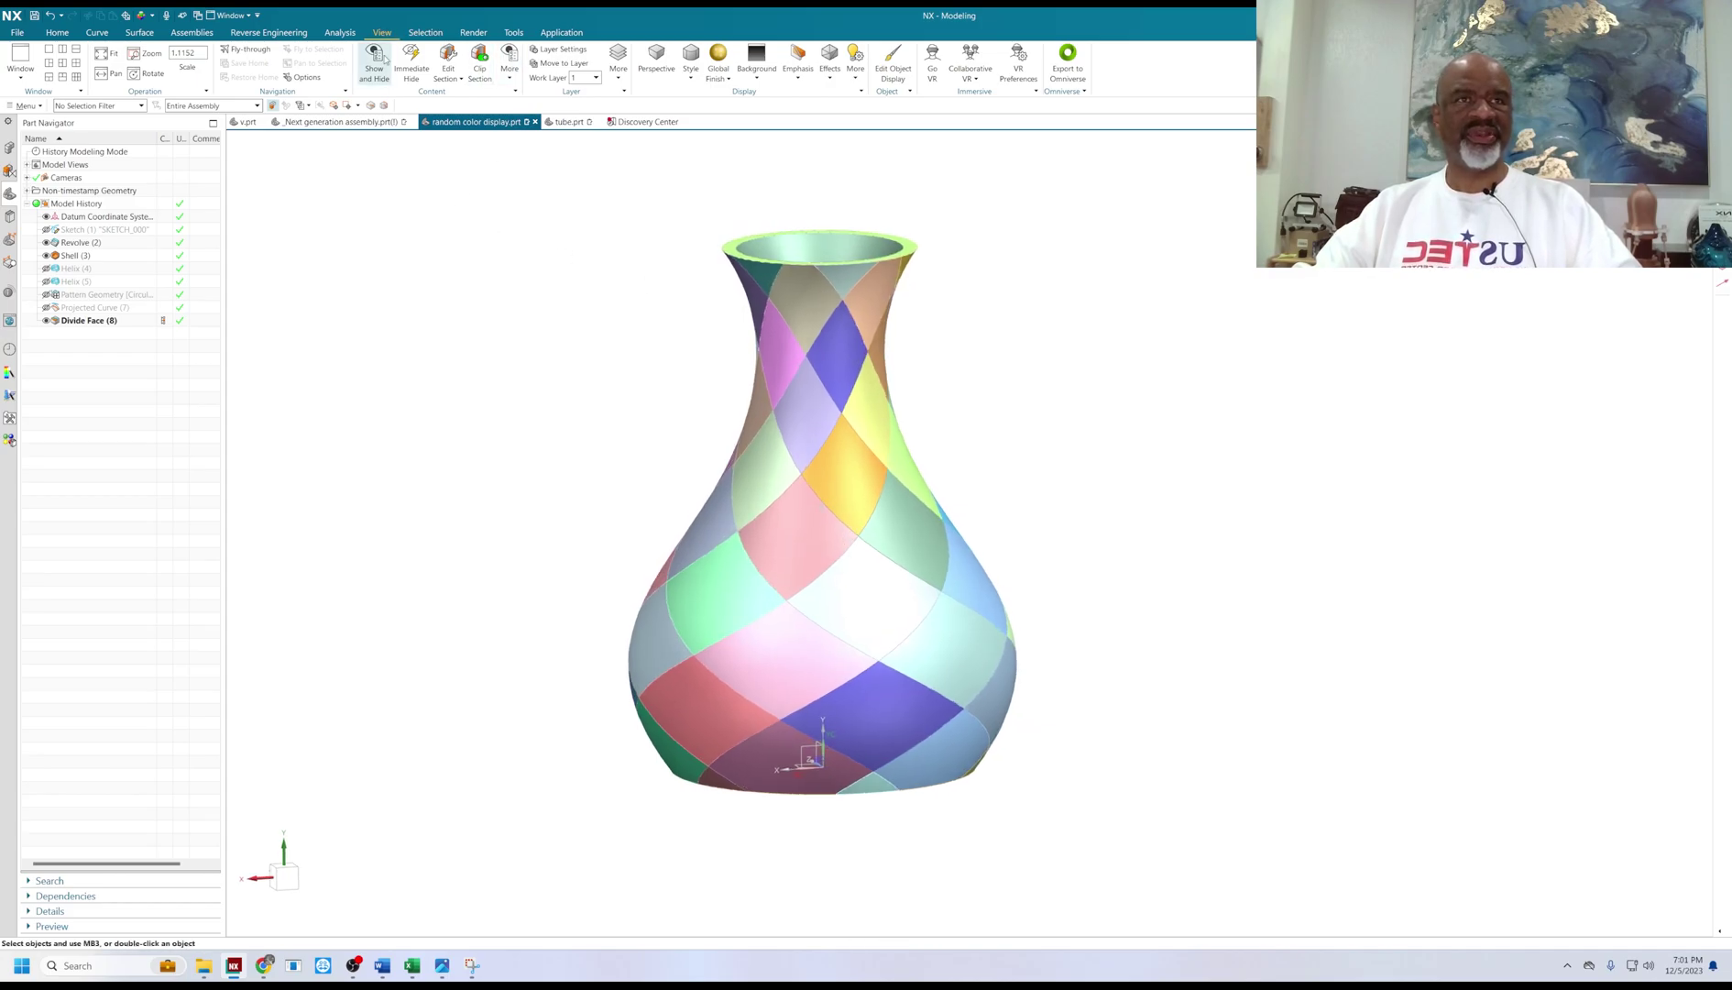
Switch the display style to True Shading and set a floor plane in the True Shading Editor.
left_click(691, 81)
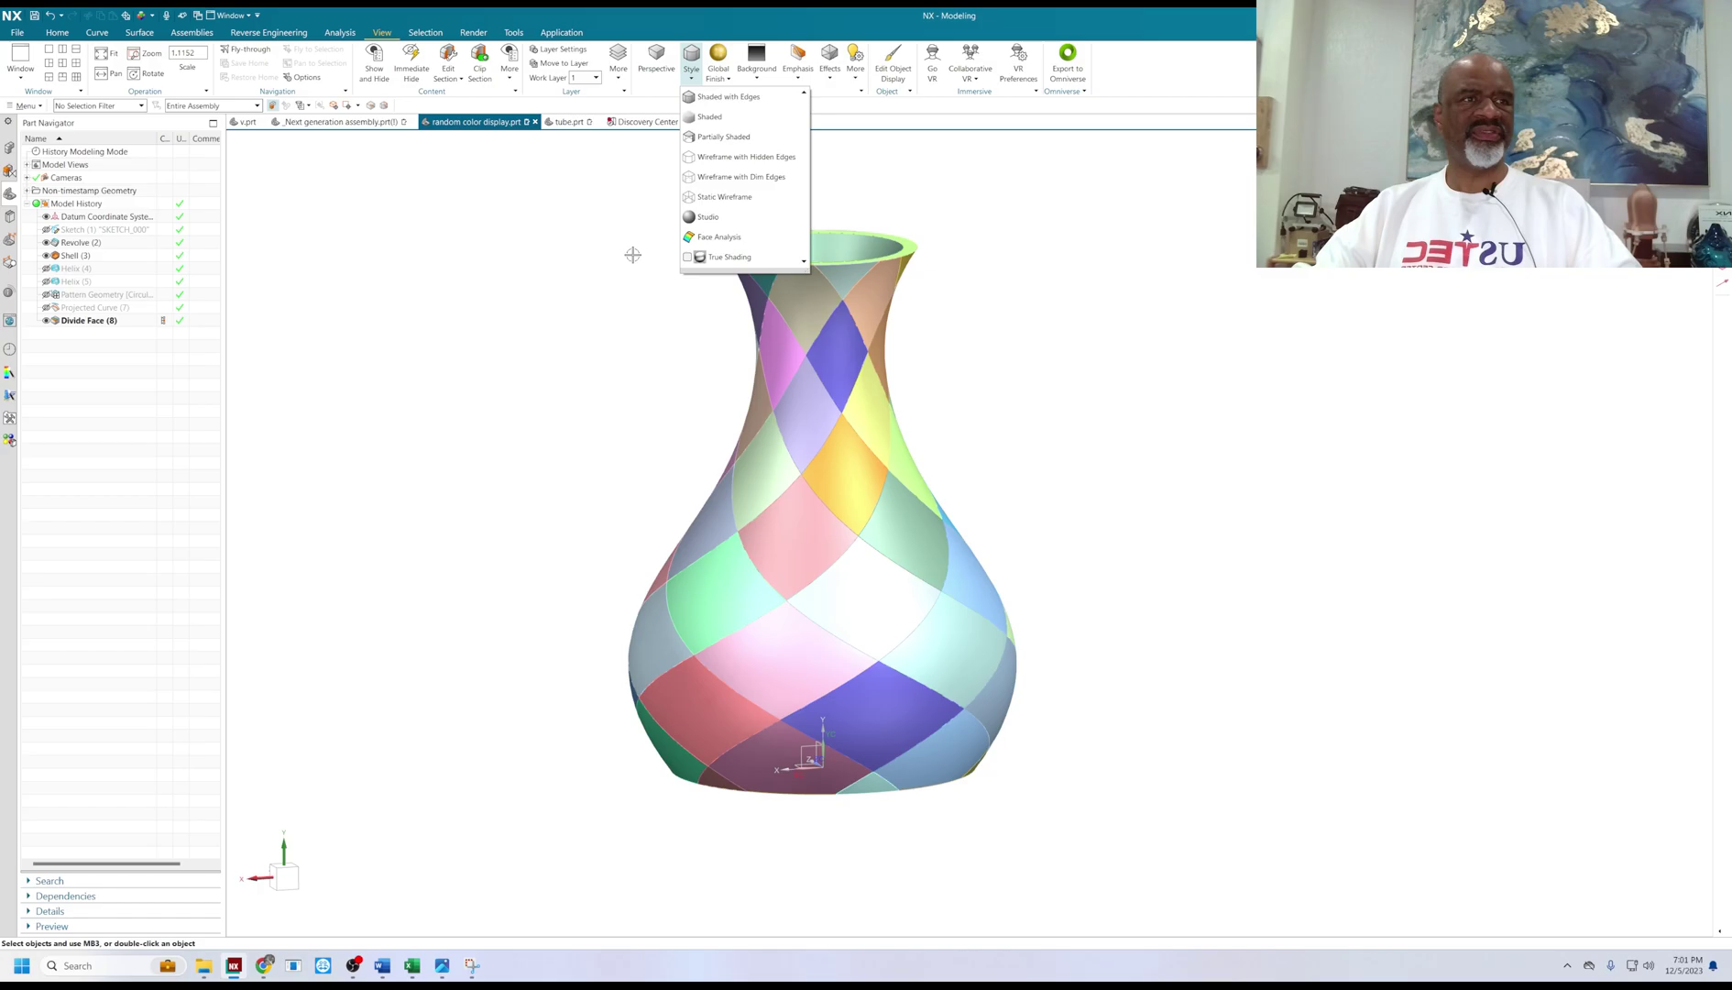
left_click(689, 260)
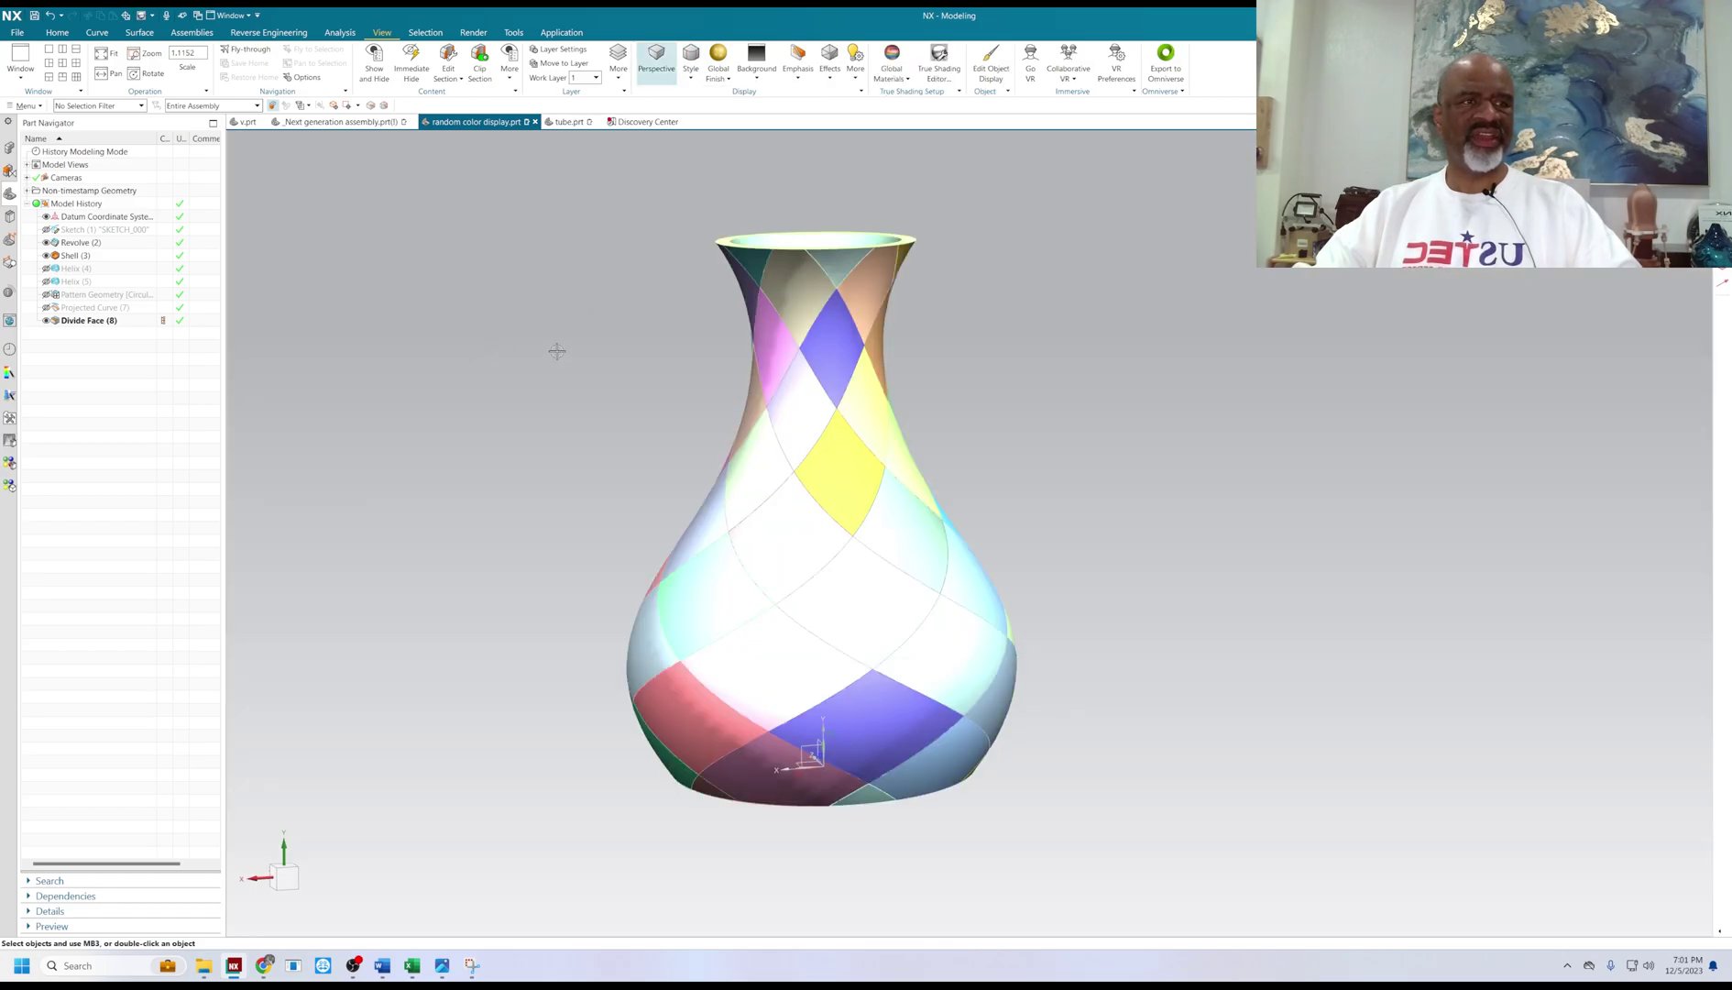
left_click(939, 64)
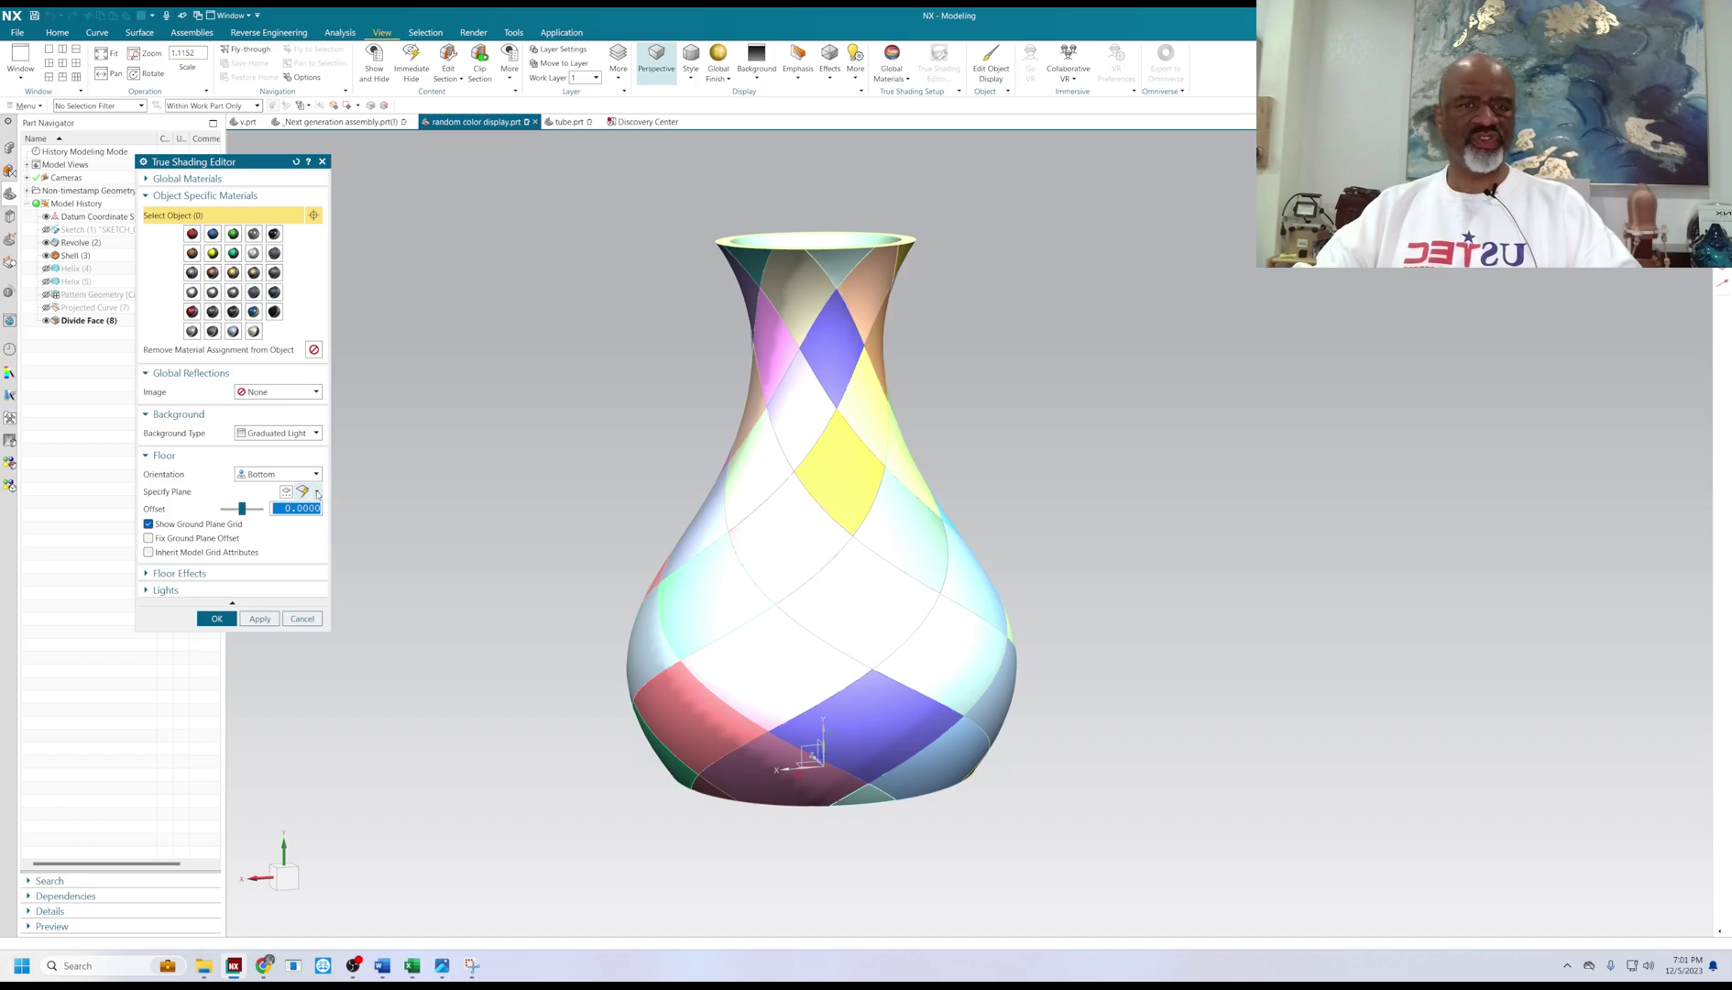
left_click(317, 491)
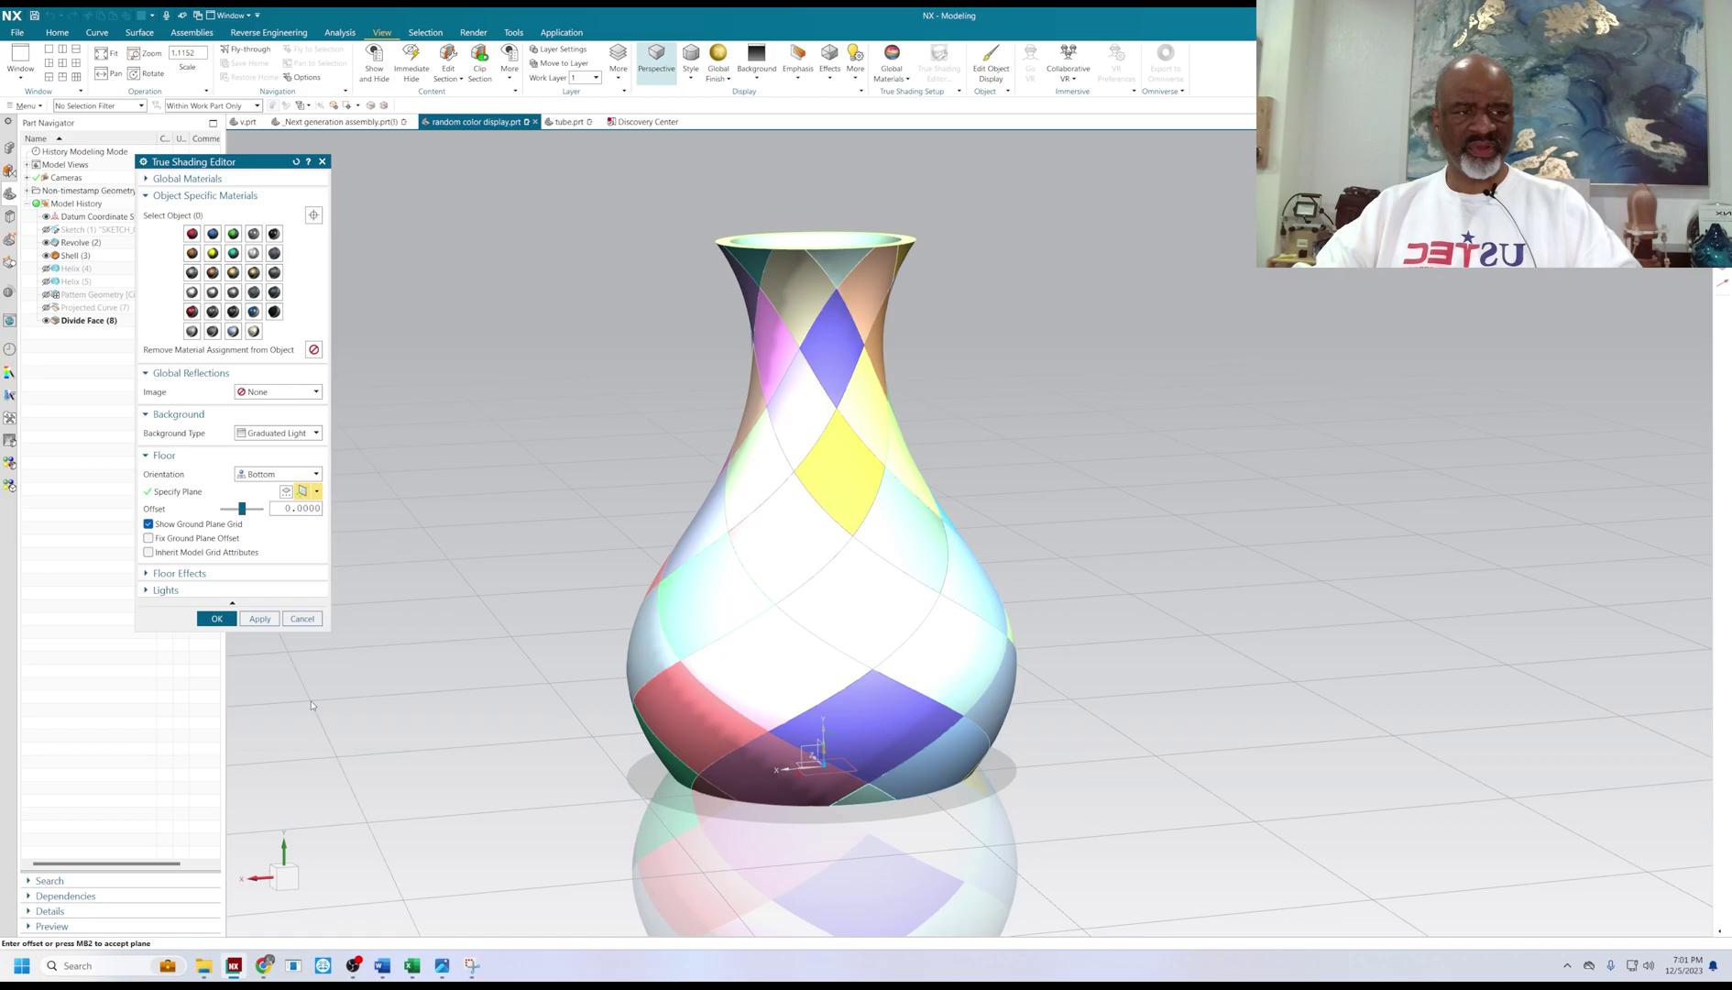
left_click(217, 618)
middle_click_drag(1240, 691, 1236, 694)
Hide all coordinate systems with Show and Hide (Ctrl+W).
key("ctrl+w")
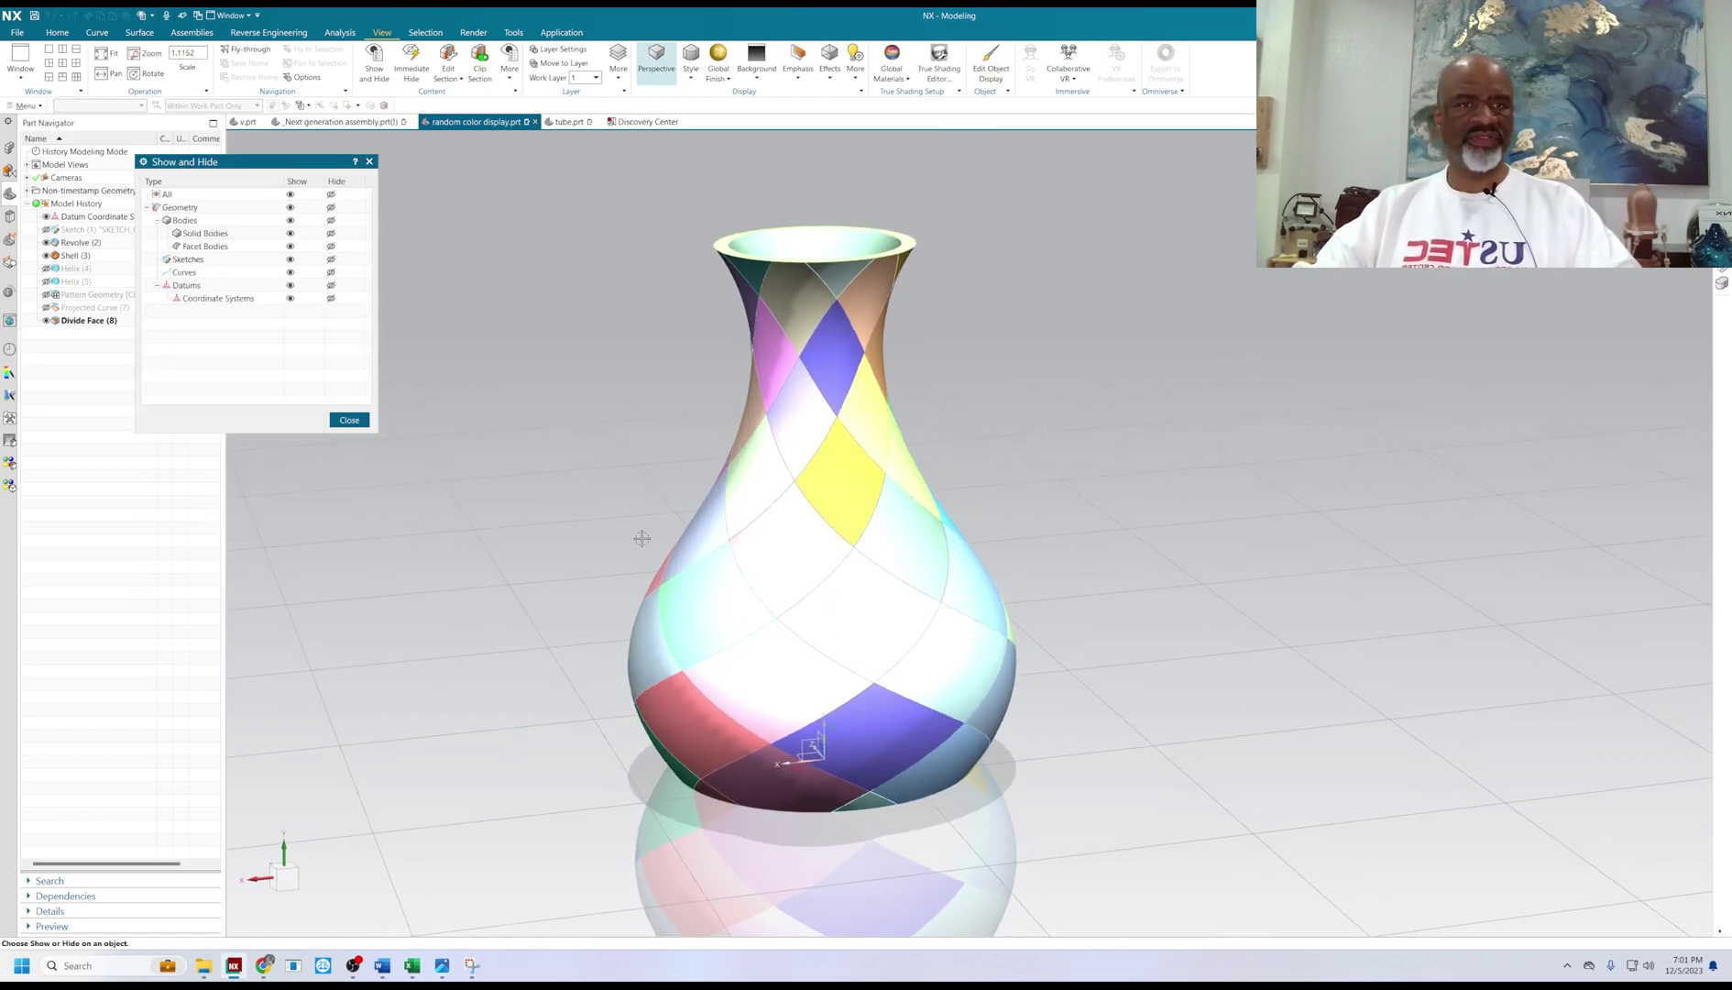
left_click(330, 298)
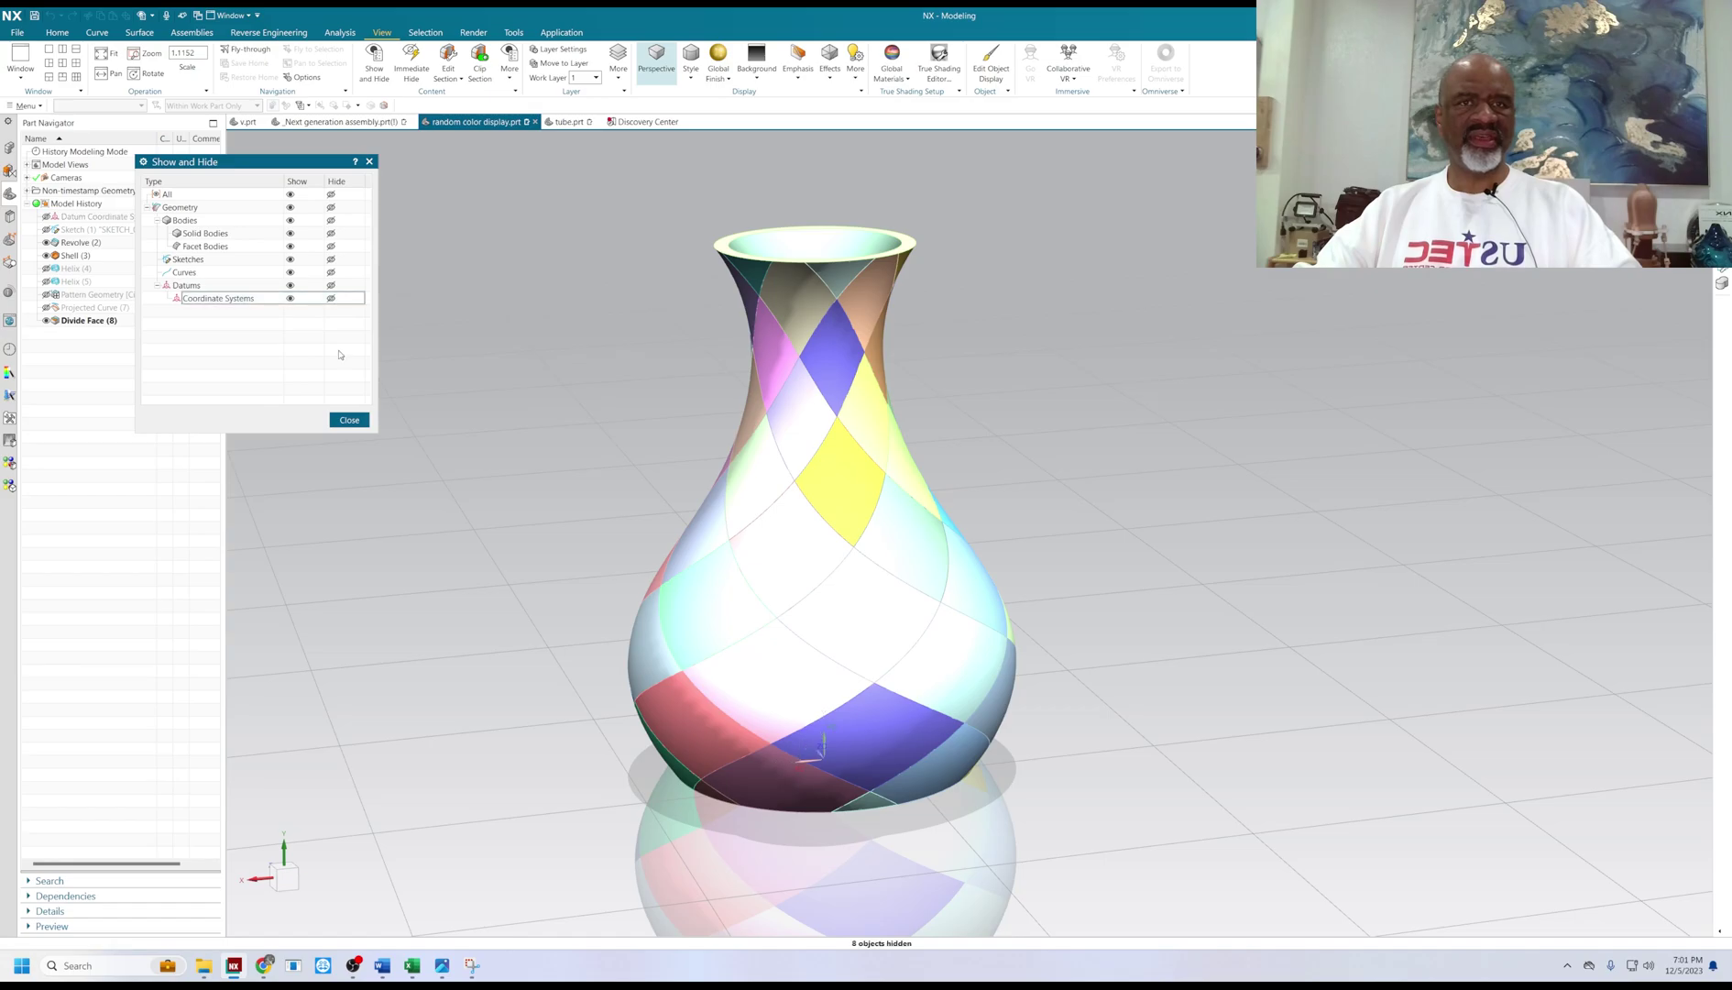
left_click(349, 419)
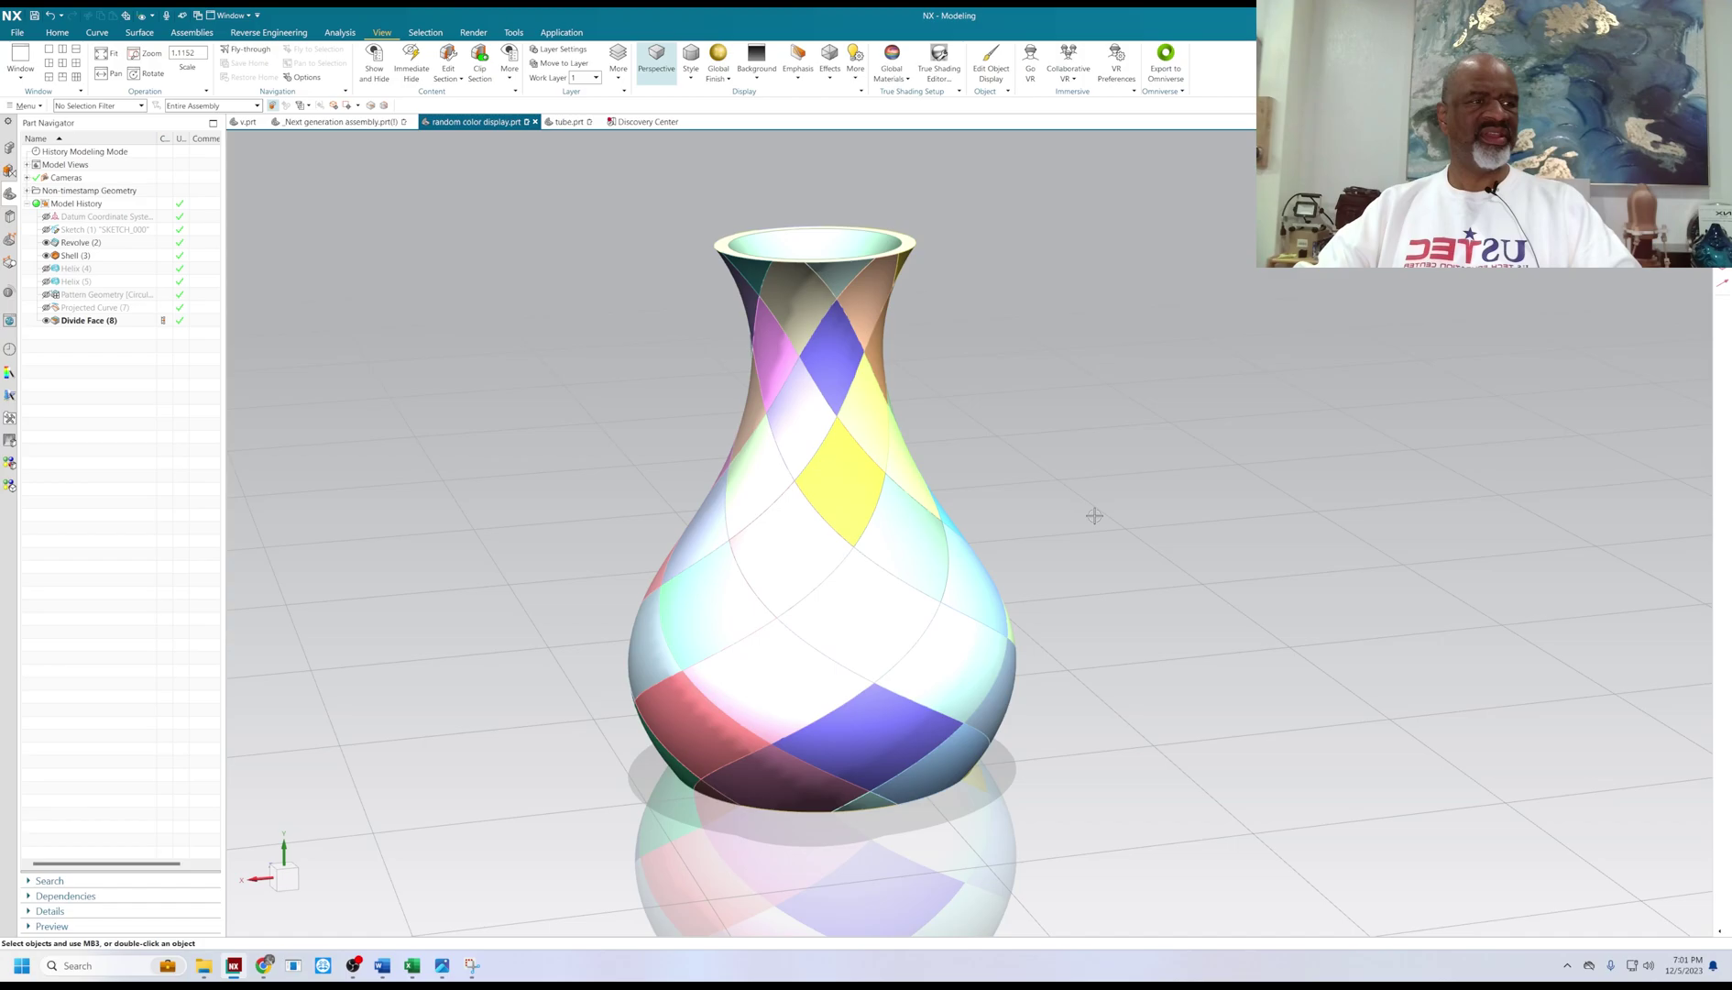
mouse_move(1094, 515)
middle_mouse_down()
mouse_move(1047, 506)
mouse_move(1099, 506)
middle_mouse_up()
scroll(1090, 511, "down", 2)
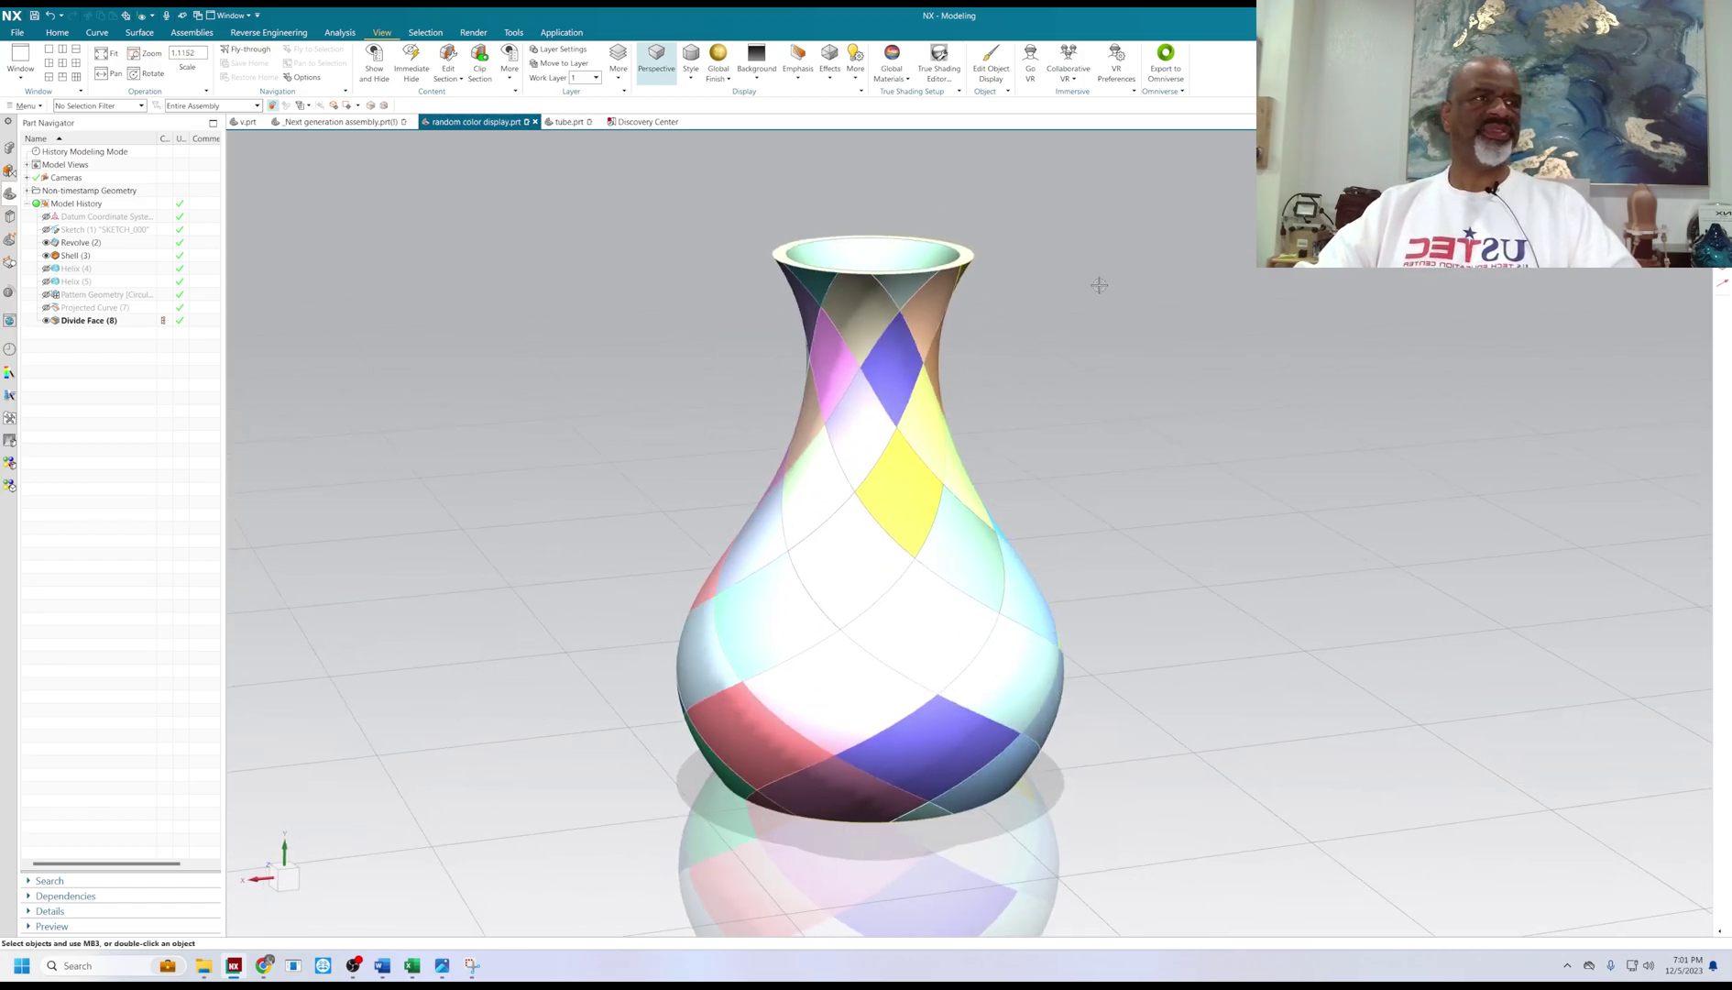
Shuffle the random face colours twice, then switch Random Color Display off and go back to Home.
left_click(855, 66)
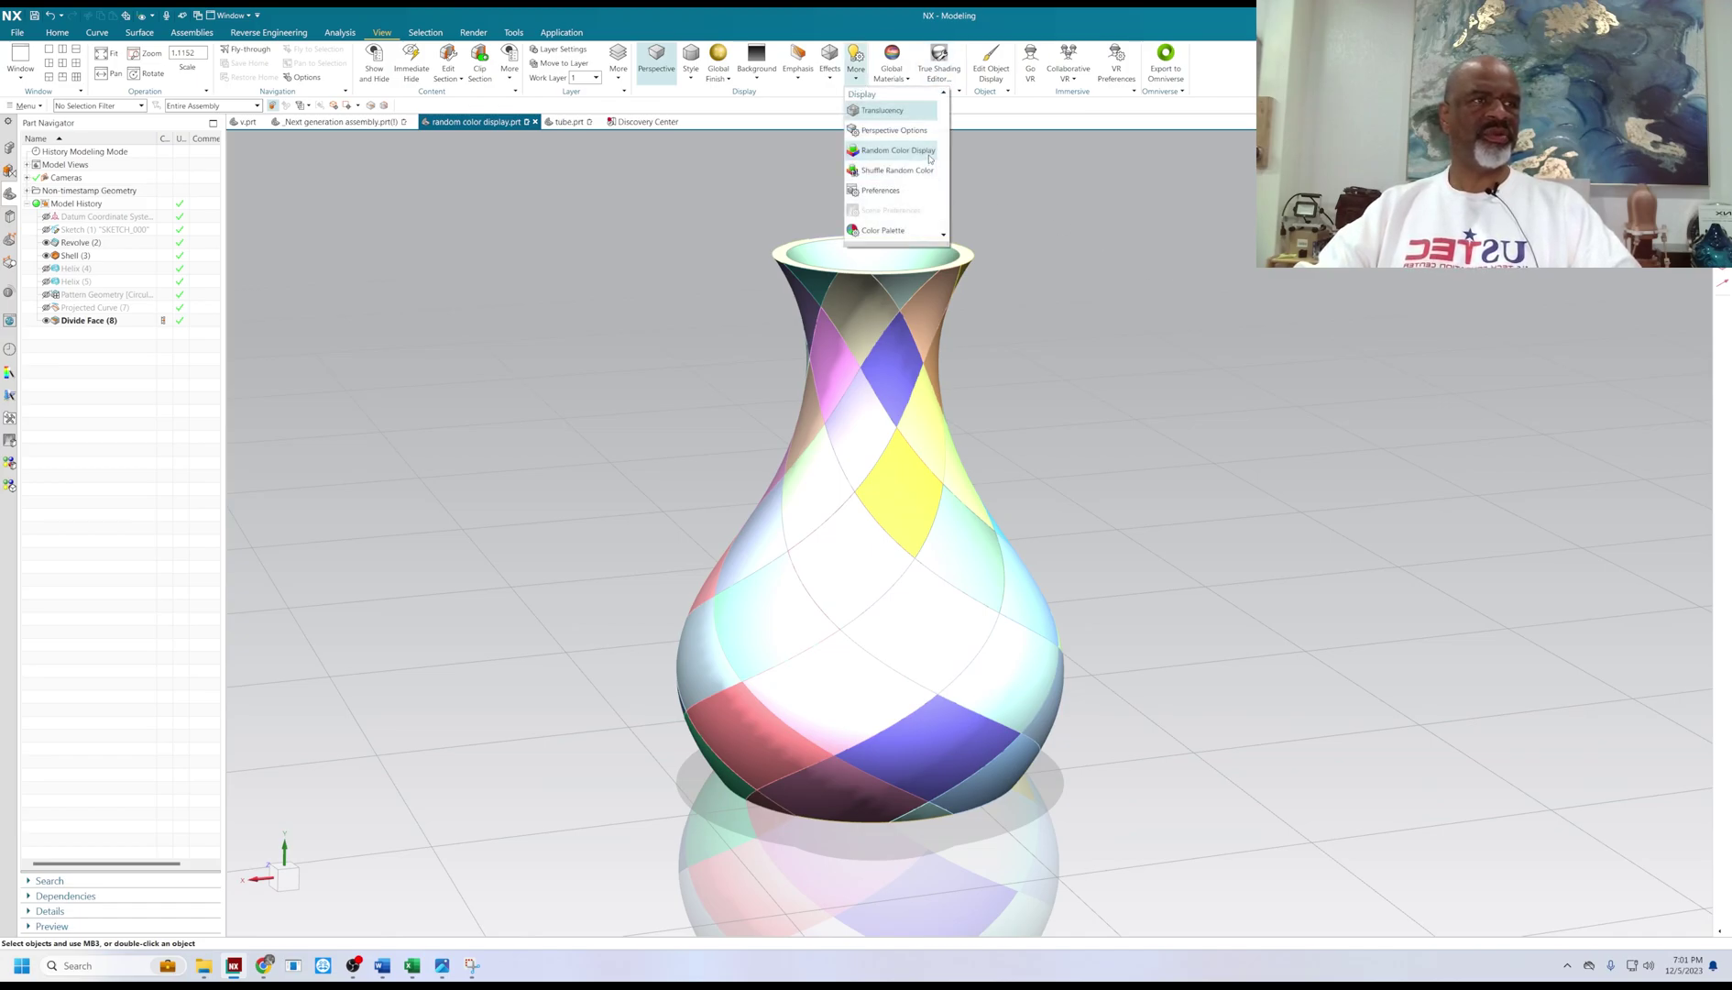
left_click(894, 172)
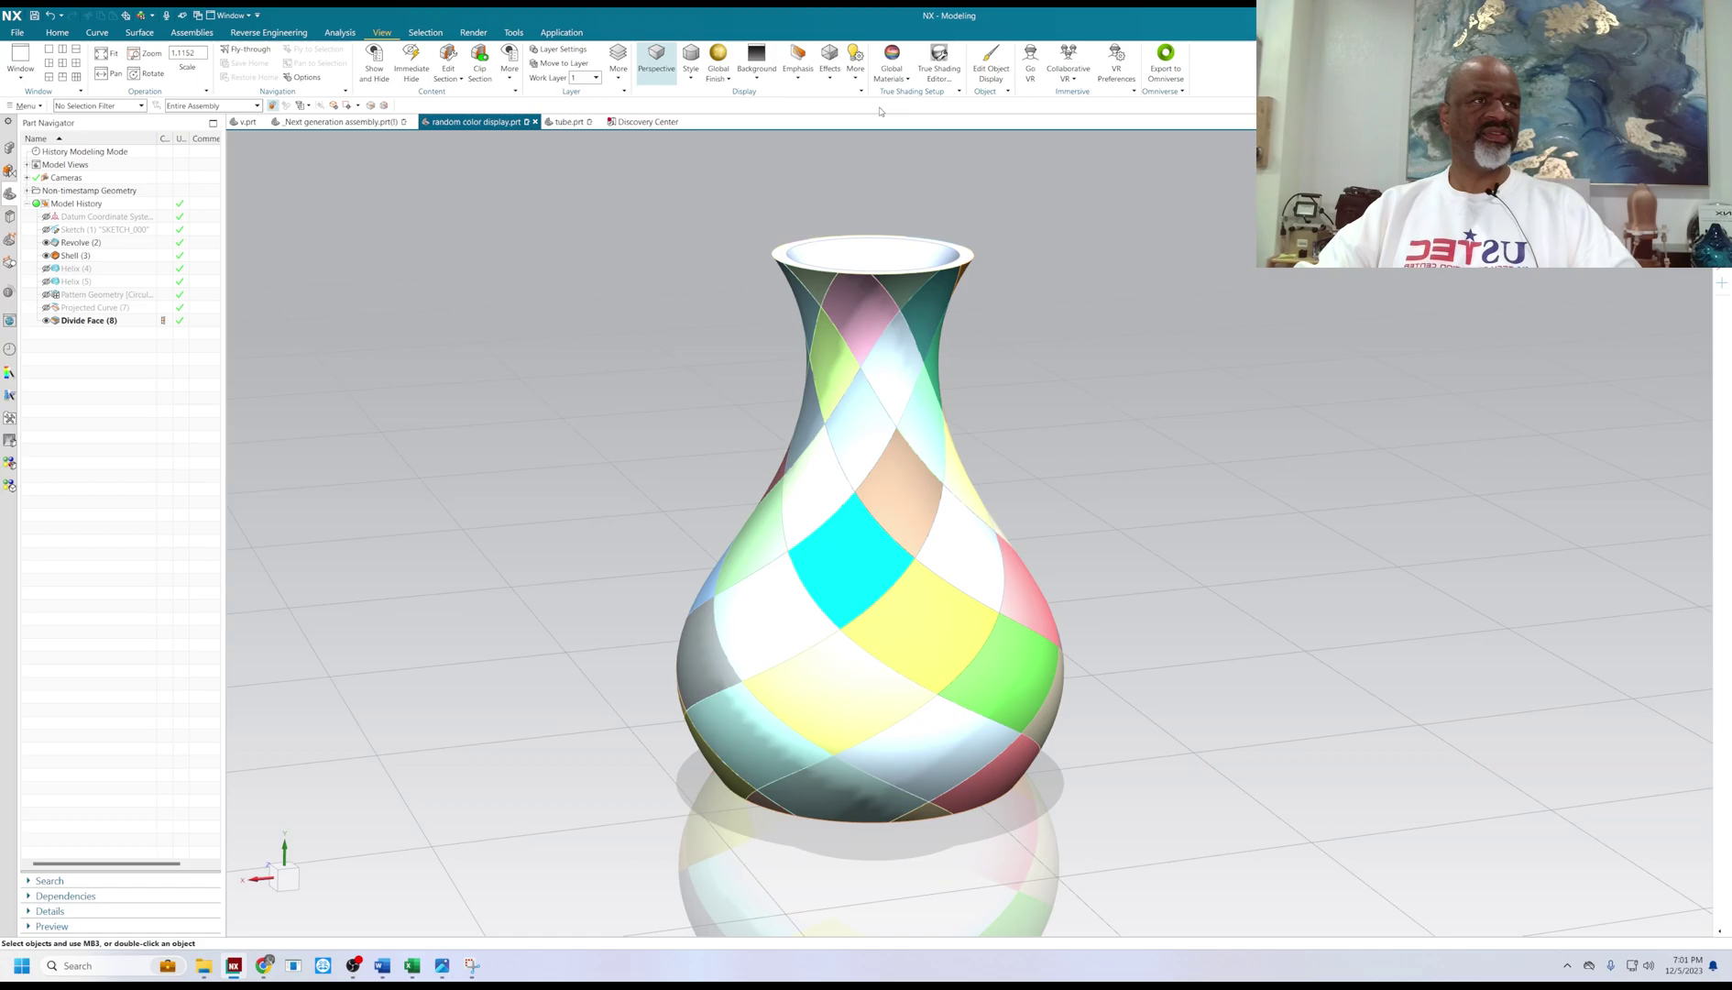
left_click(855, 66)
left_click(894, 172)
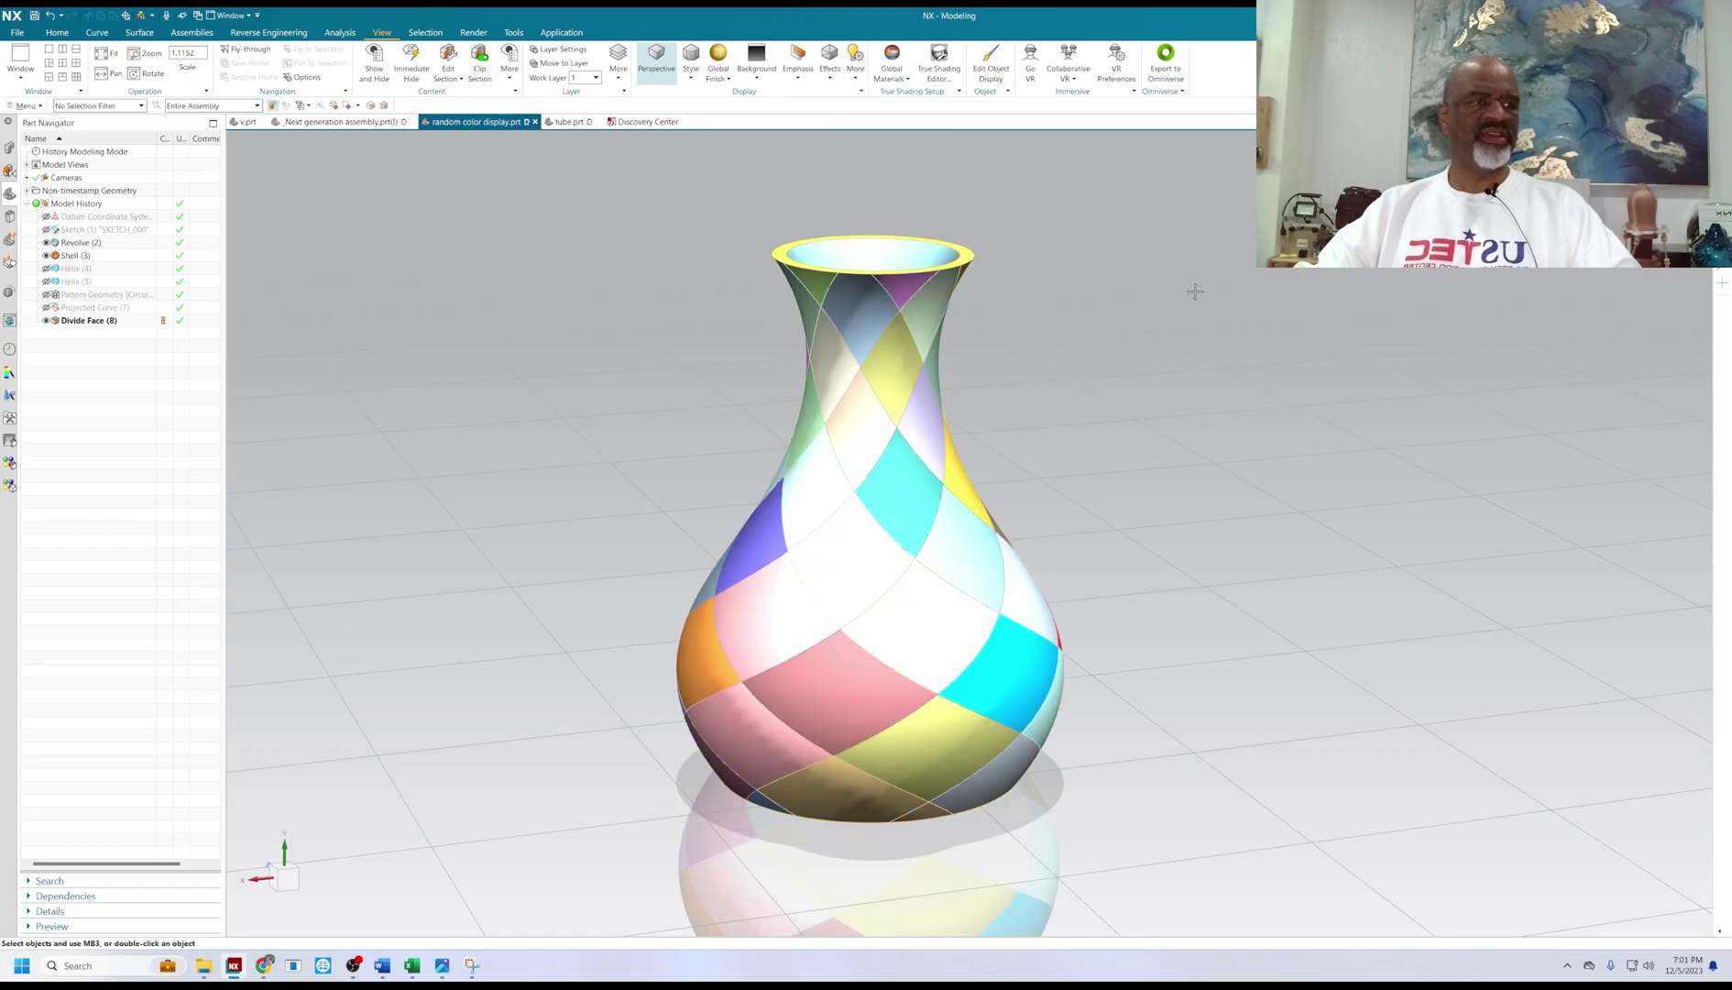
left_click(854, 66)
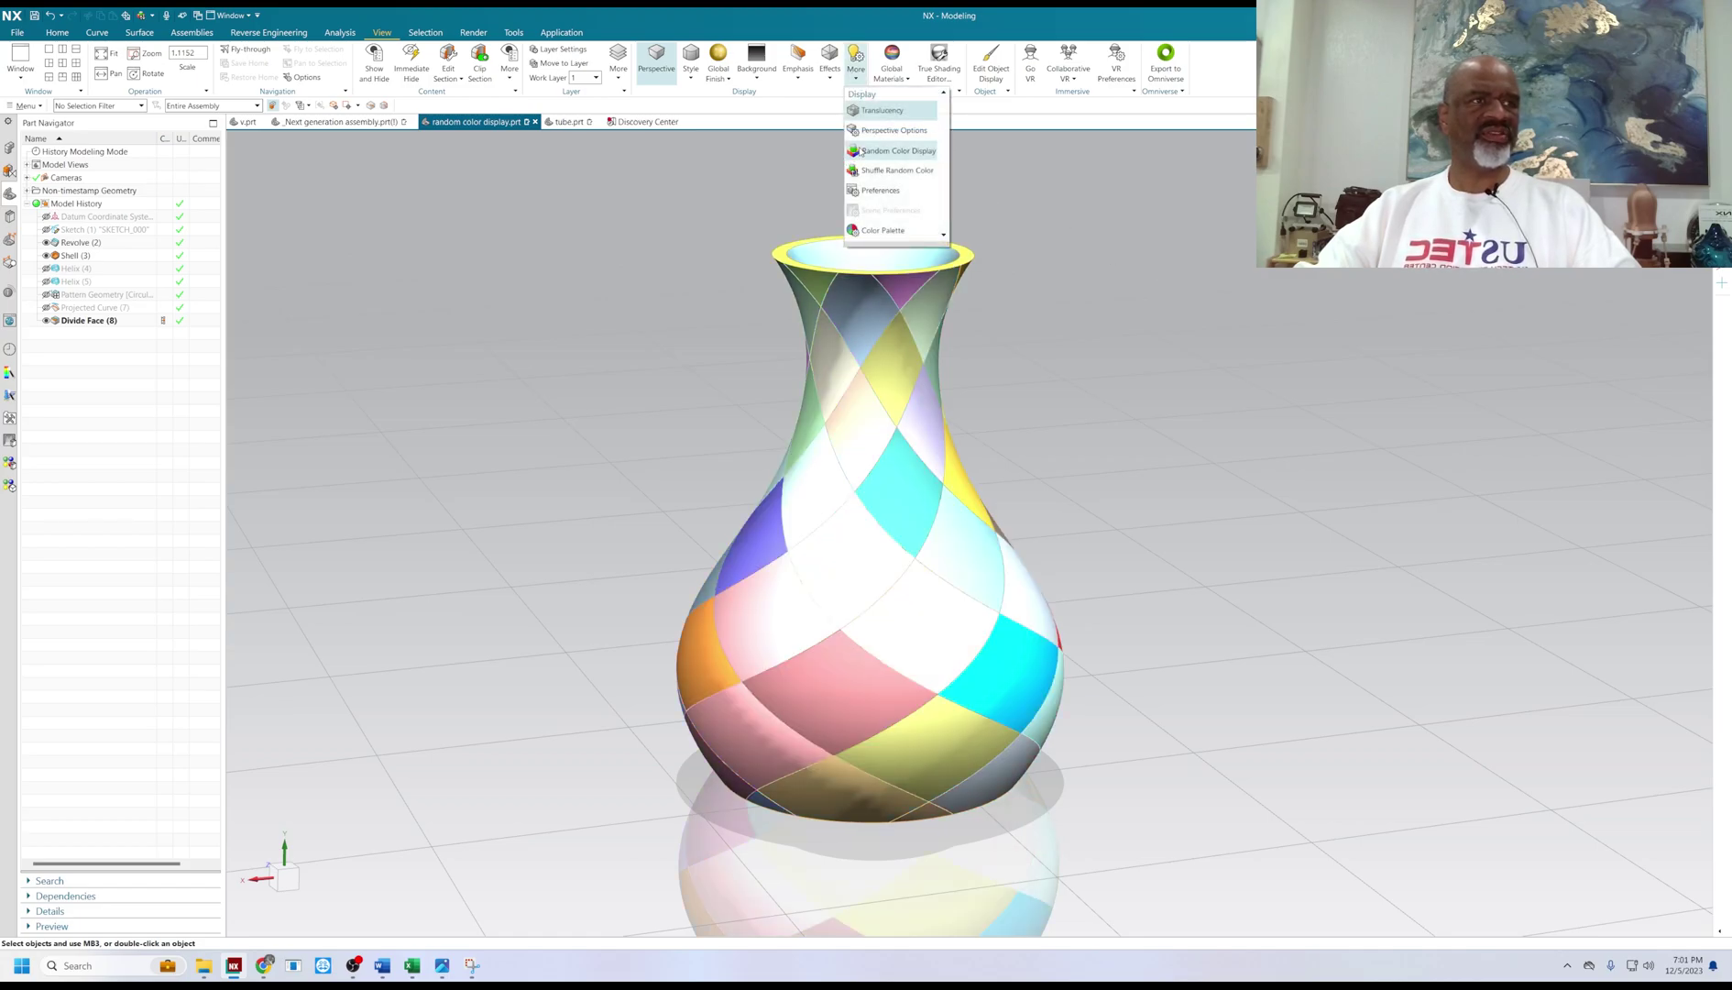
left_click(861, 151)
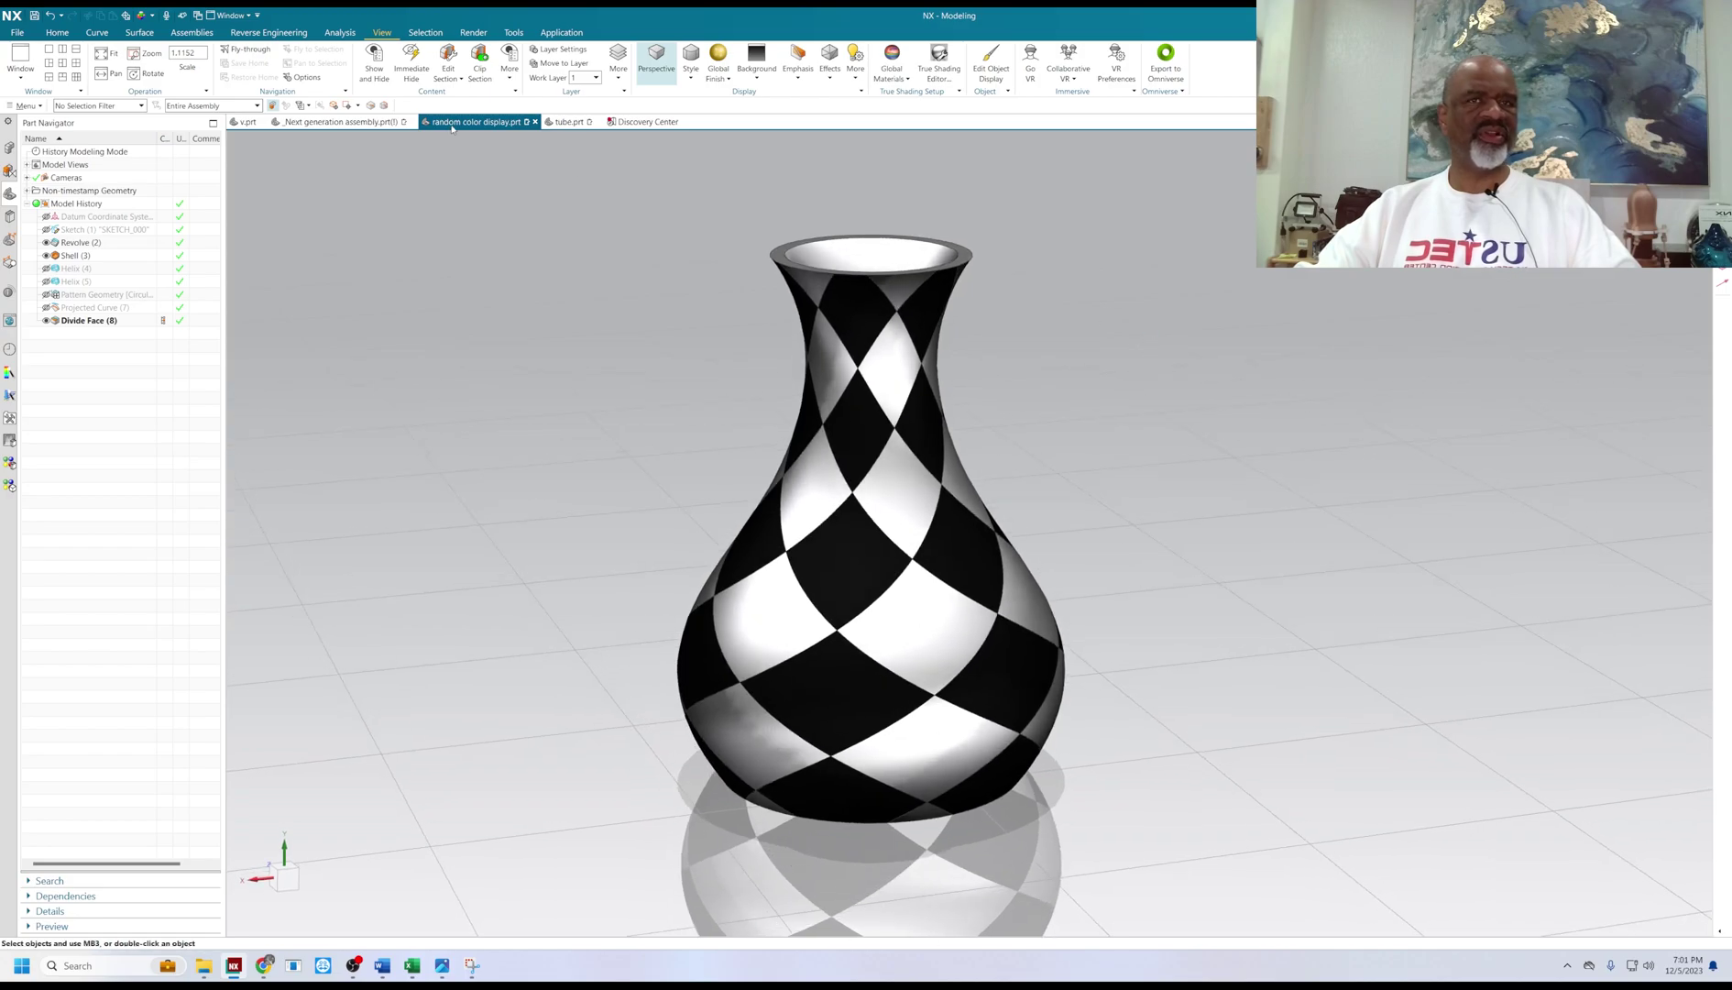
left_click(55, 34)
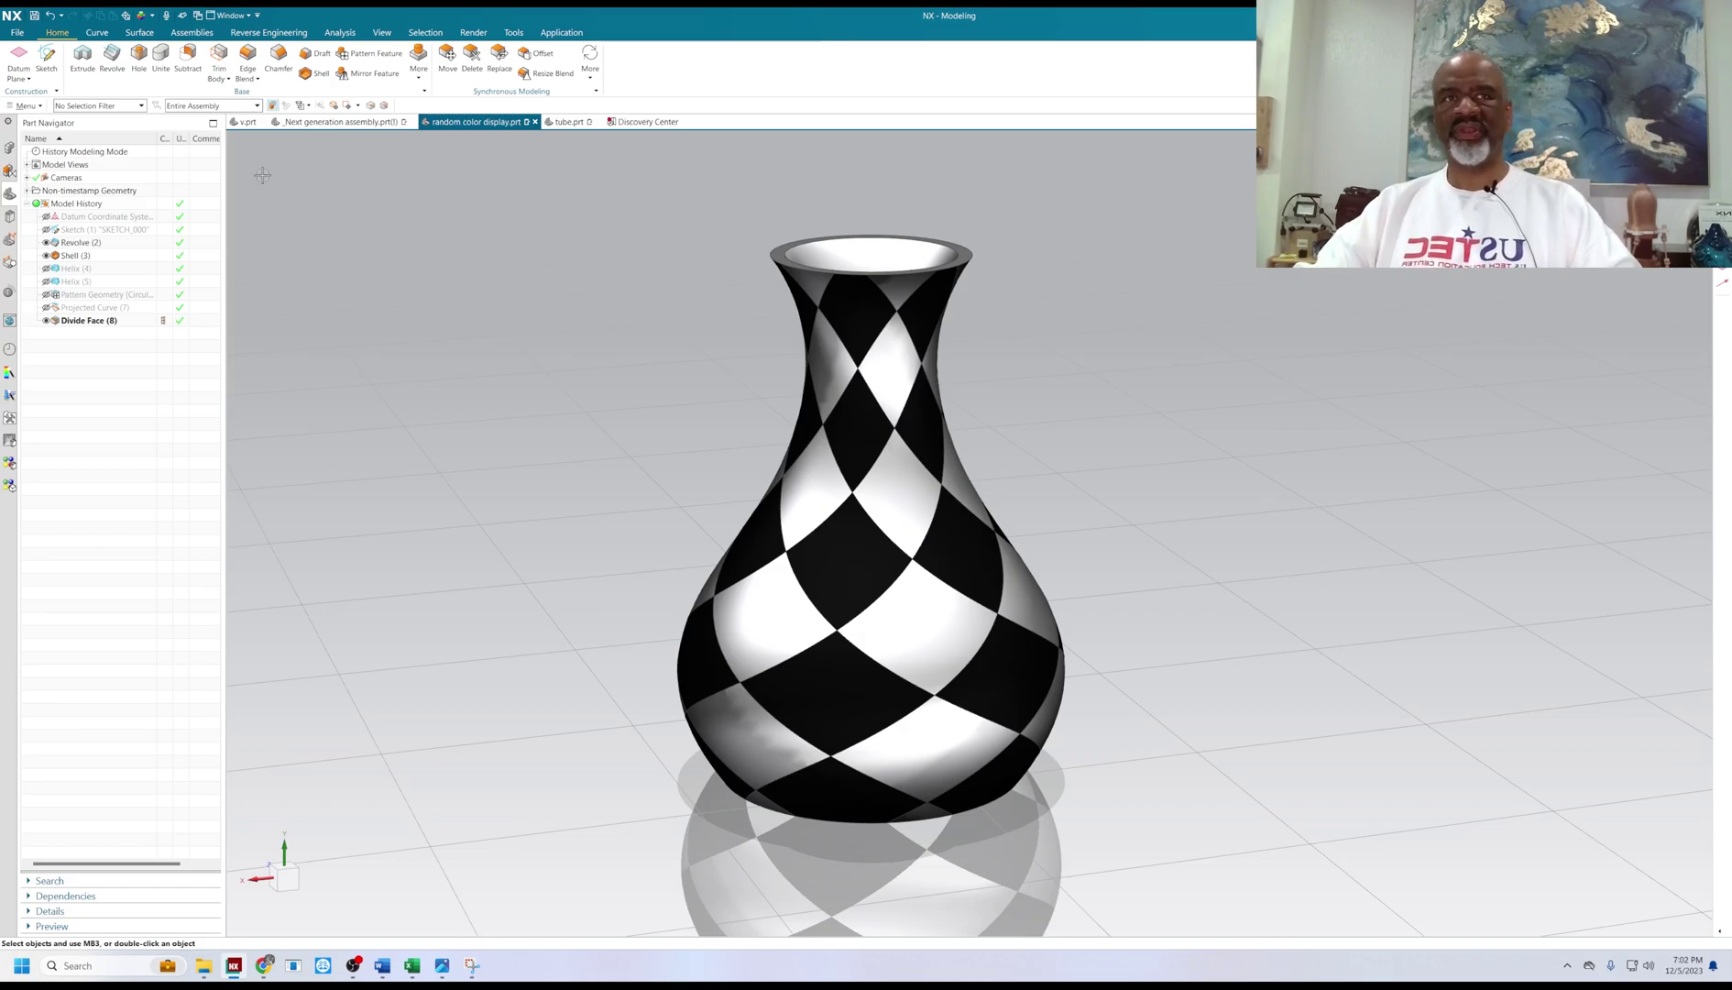
Create a three-face Face Blend with the inner wall, outer walls, and rim top as middle face.
left_click(256, 79)
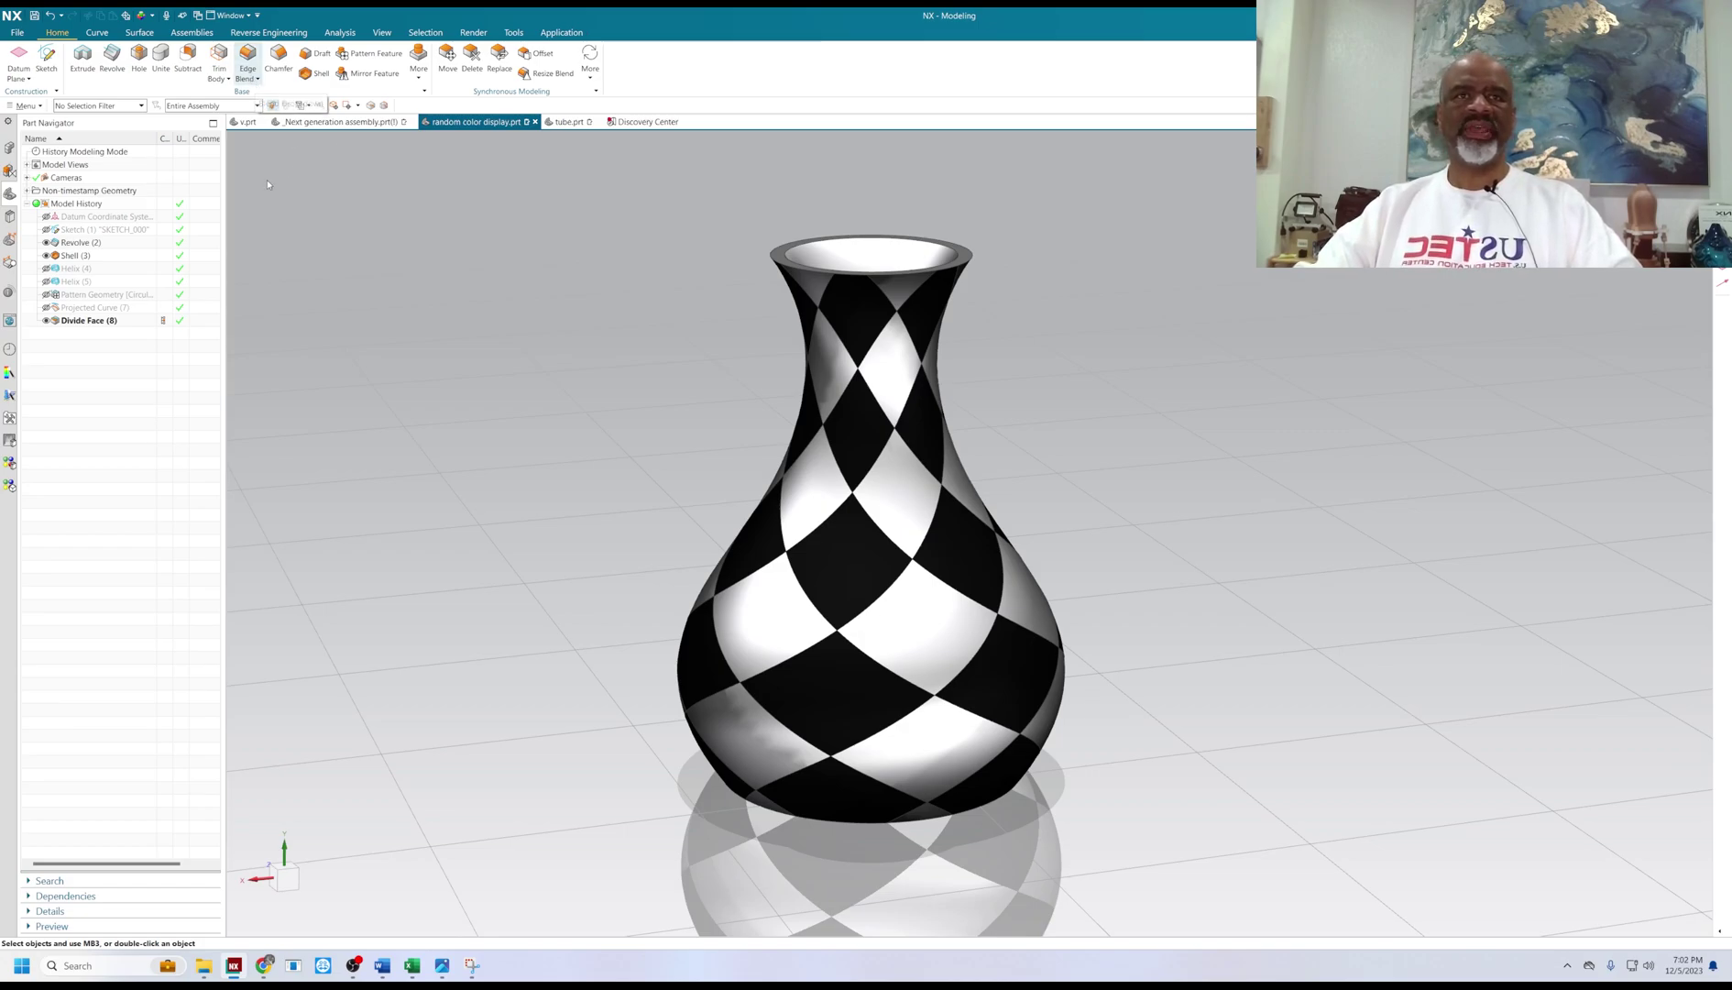
left_click(275, 121)
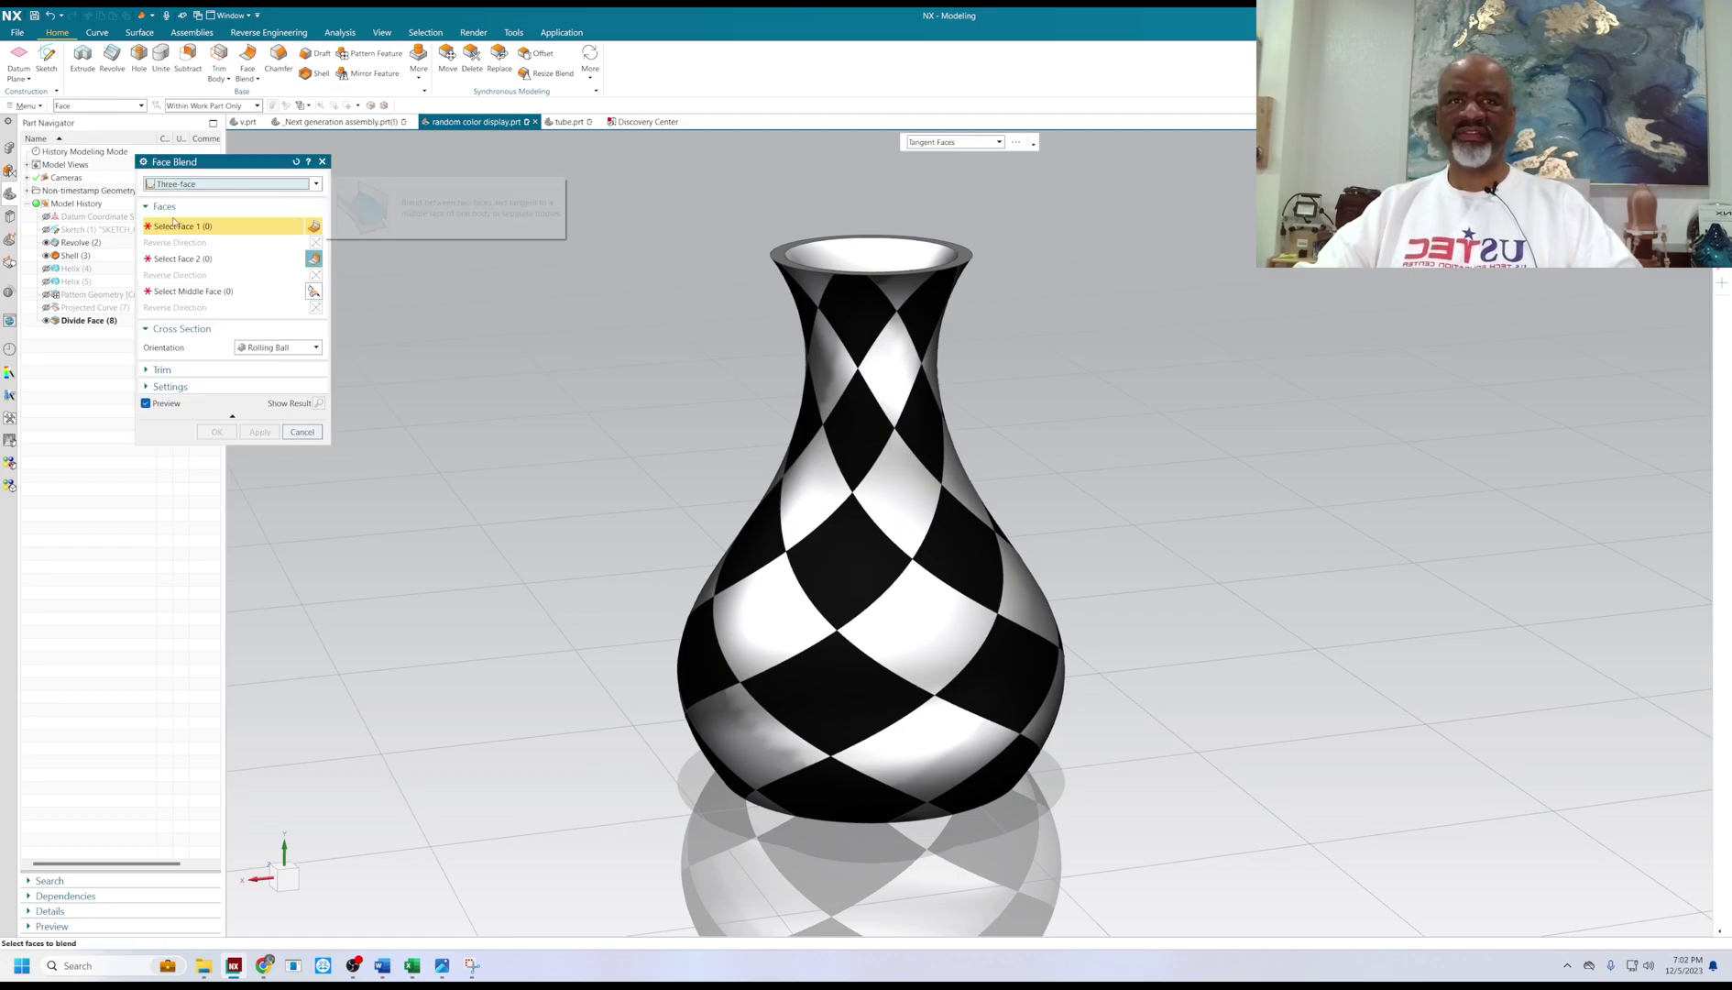
left_click(866, 259)
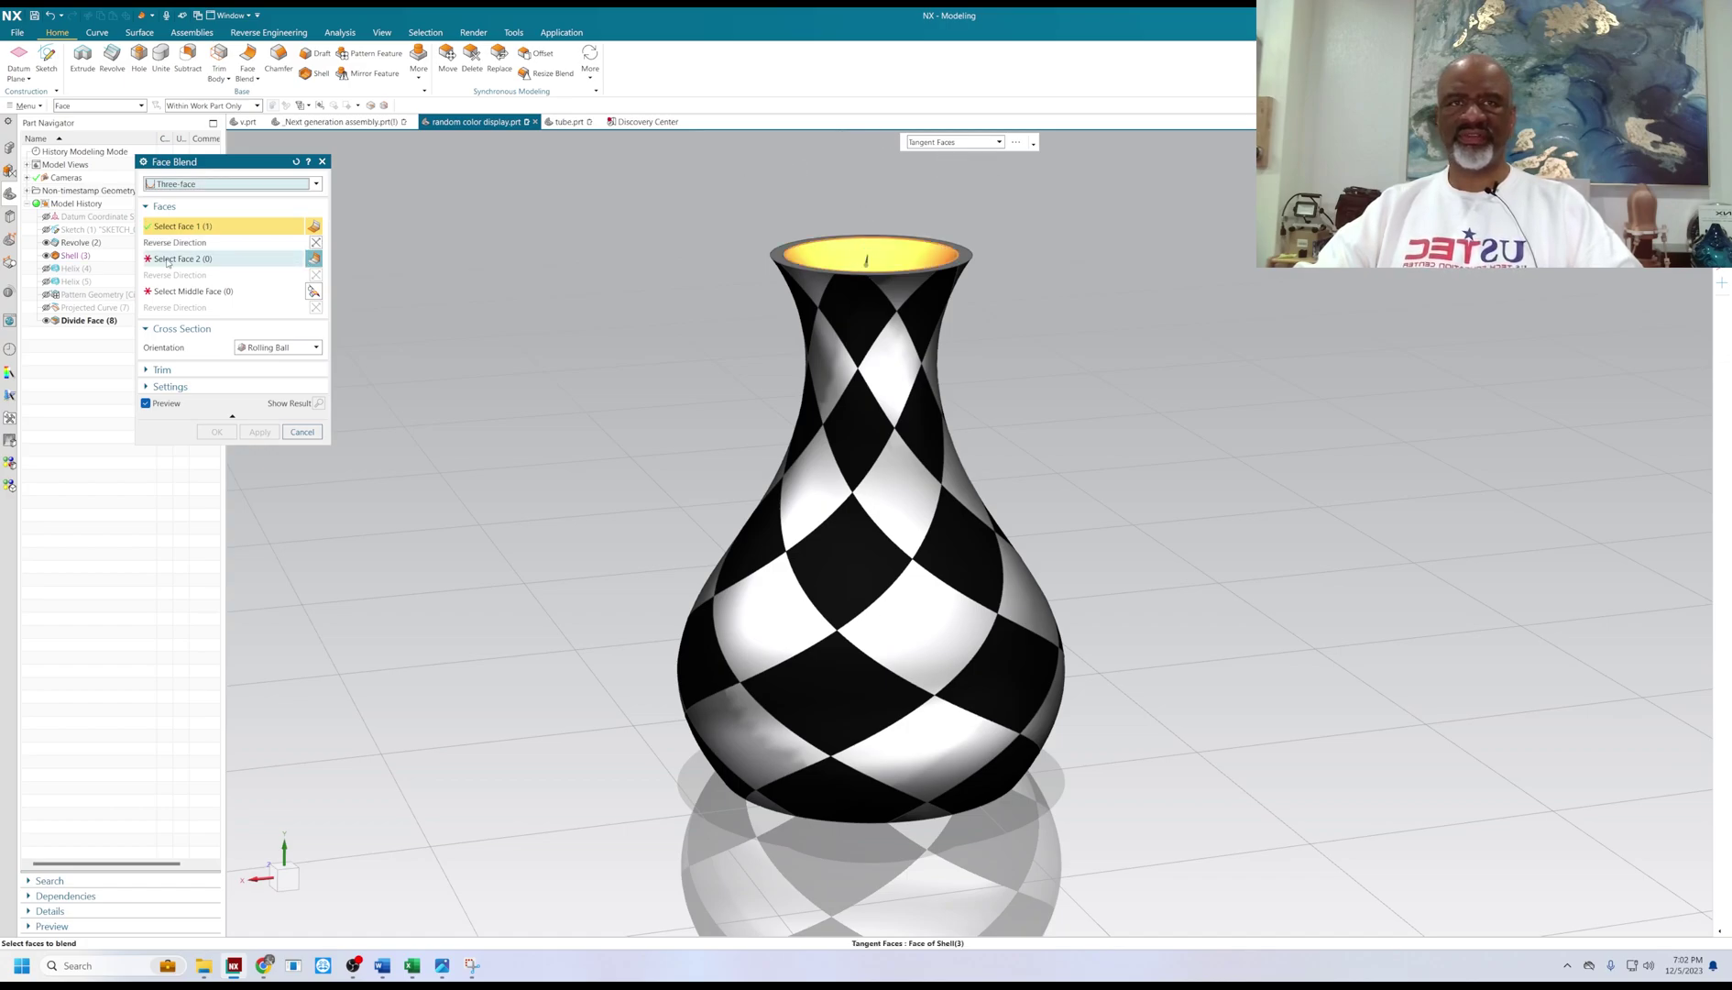
left_click(168, 263)
left_click(857, 337)
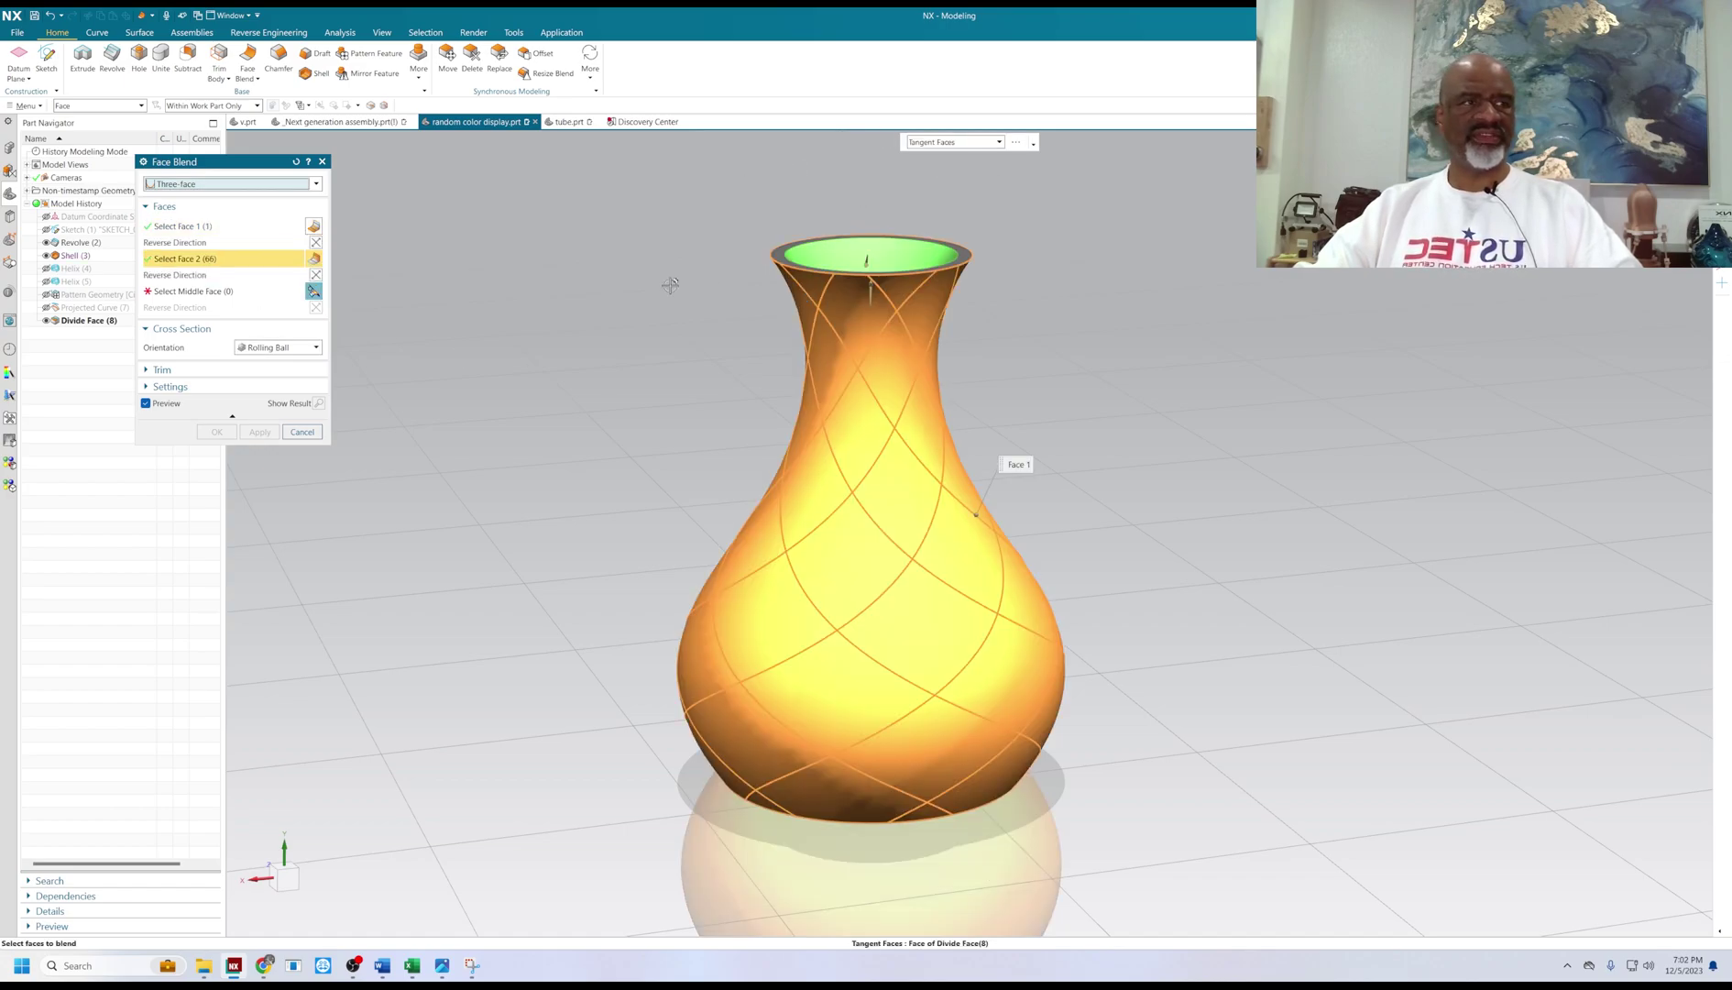
left_click(247, 291)
left_click(781, 243)
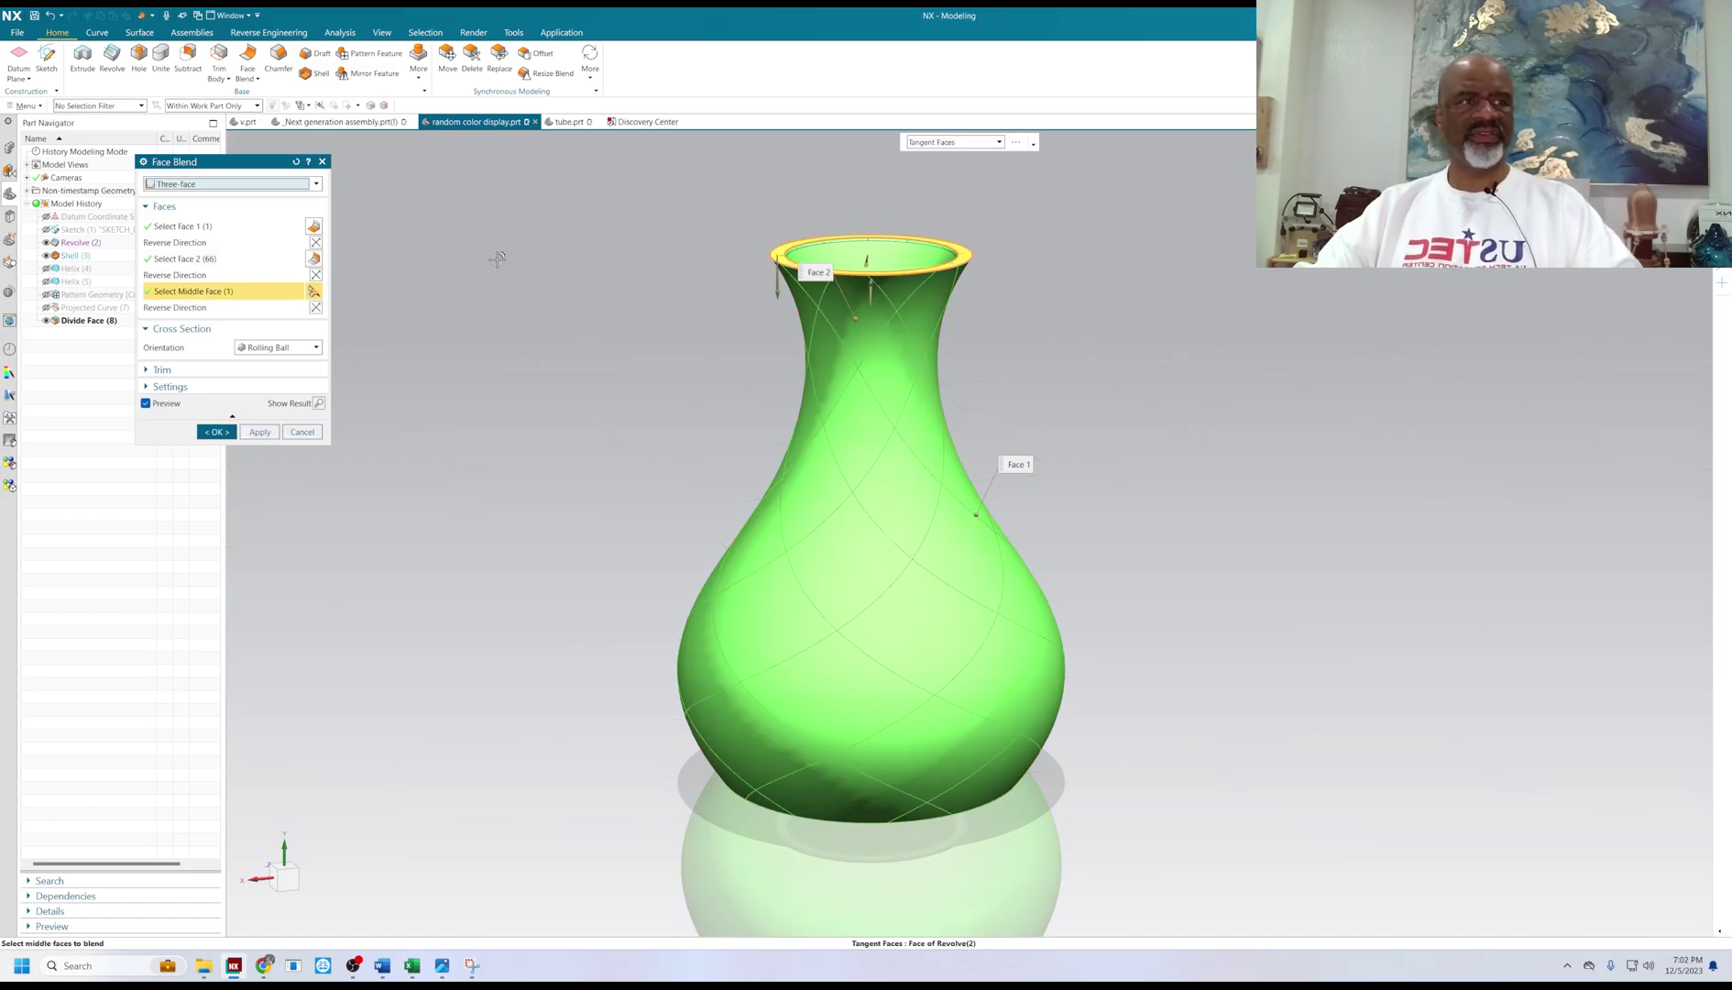
left_click(216, 432)
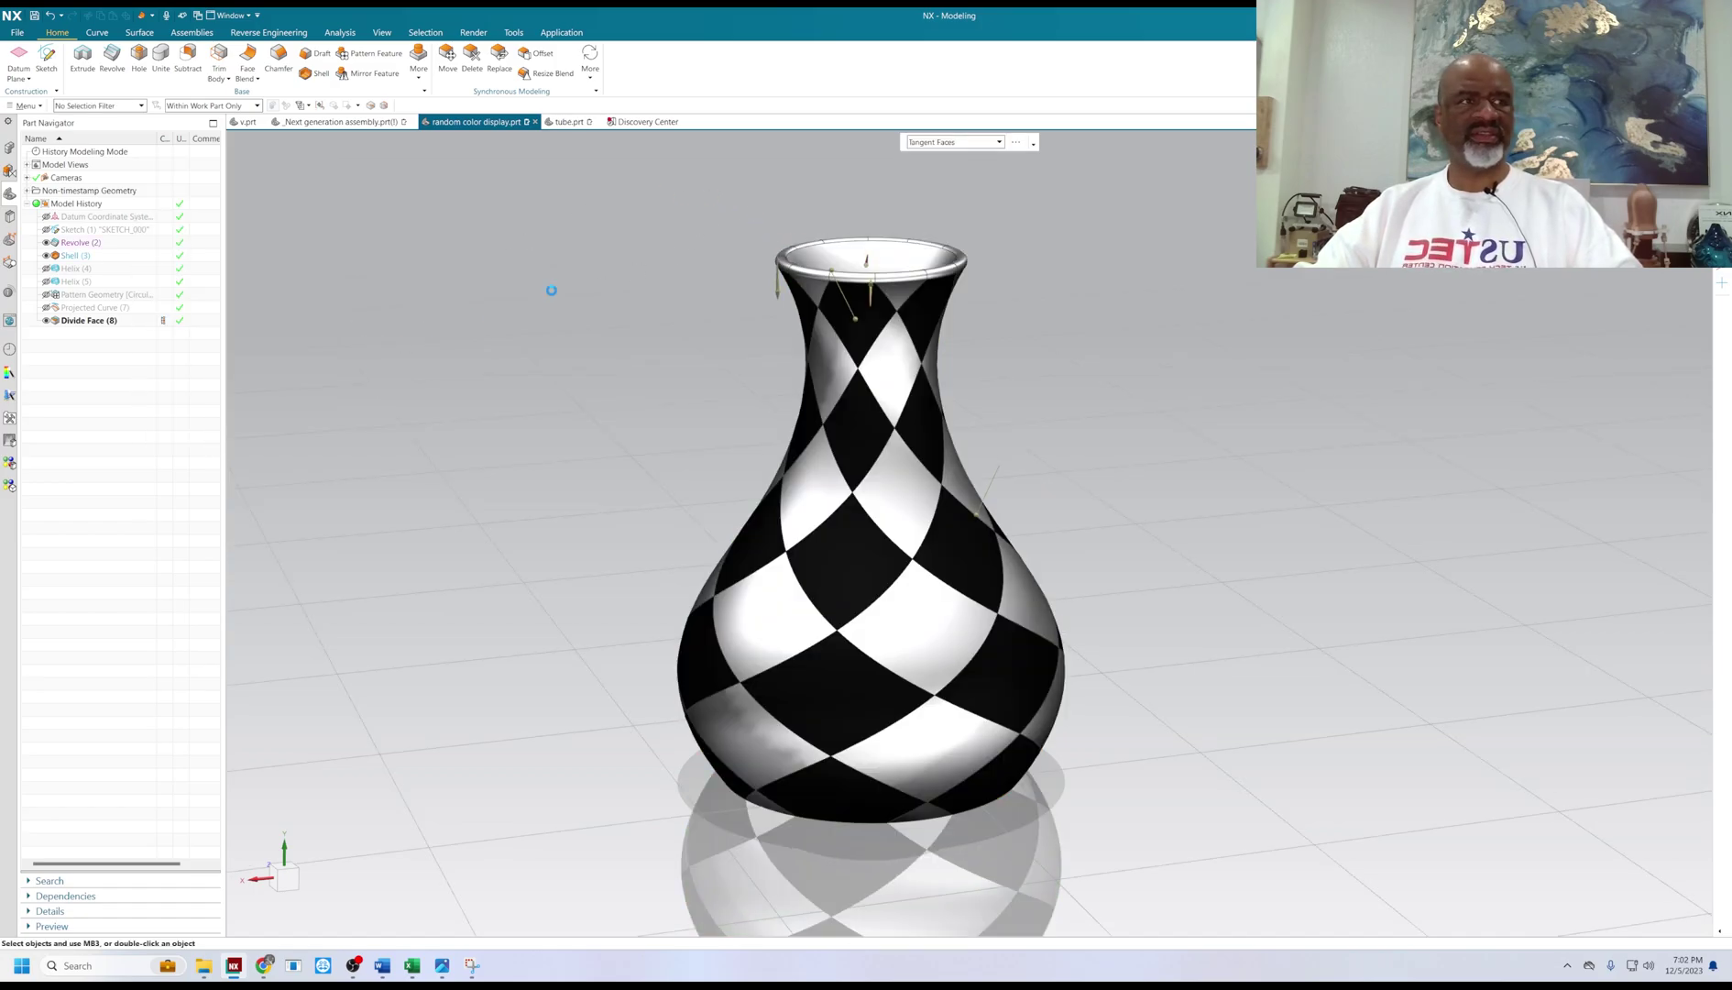
middle_click_drag(1056, 263, 1023, 287)
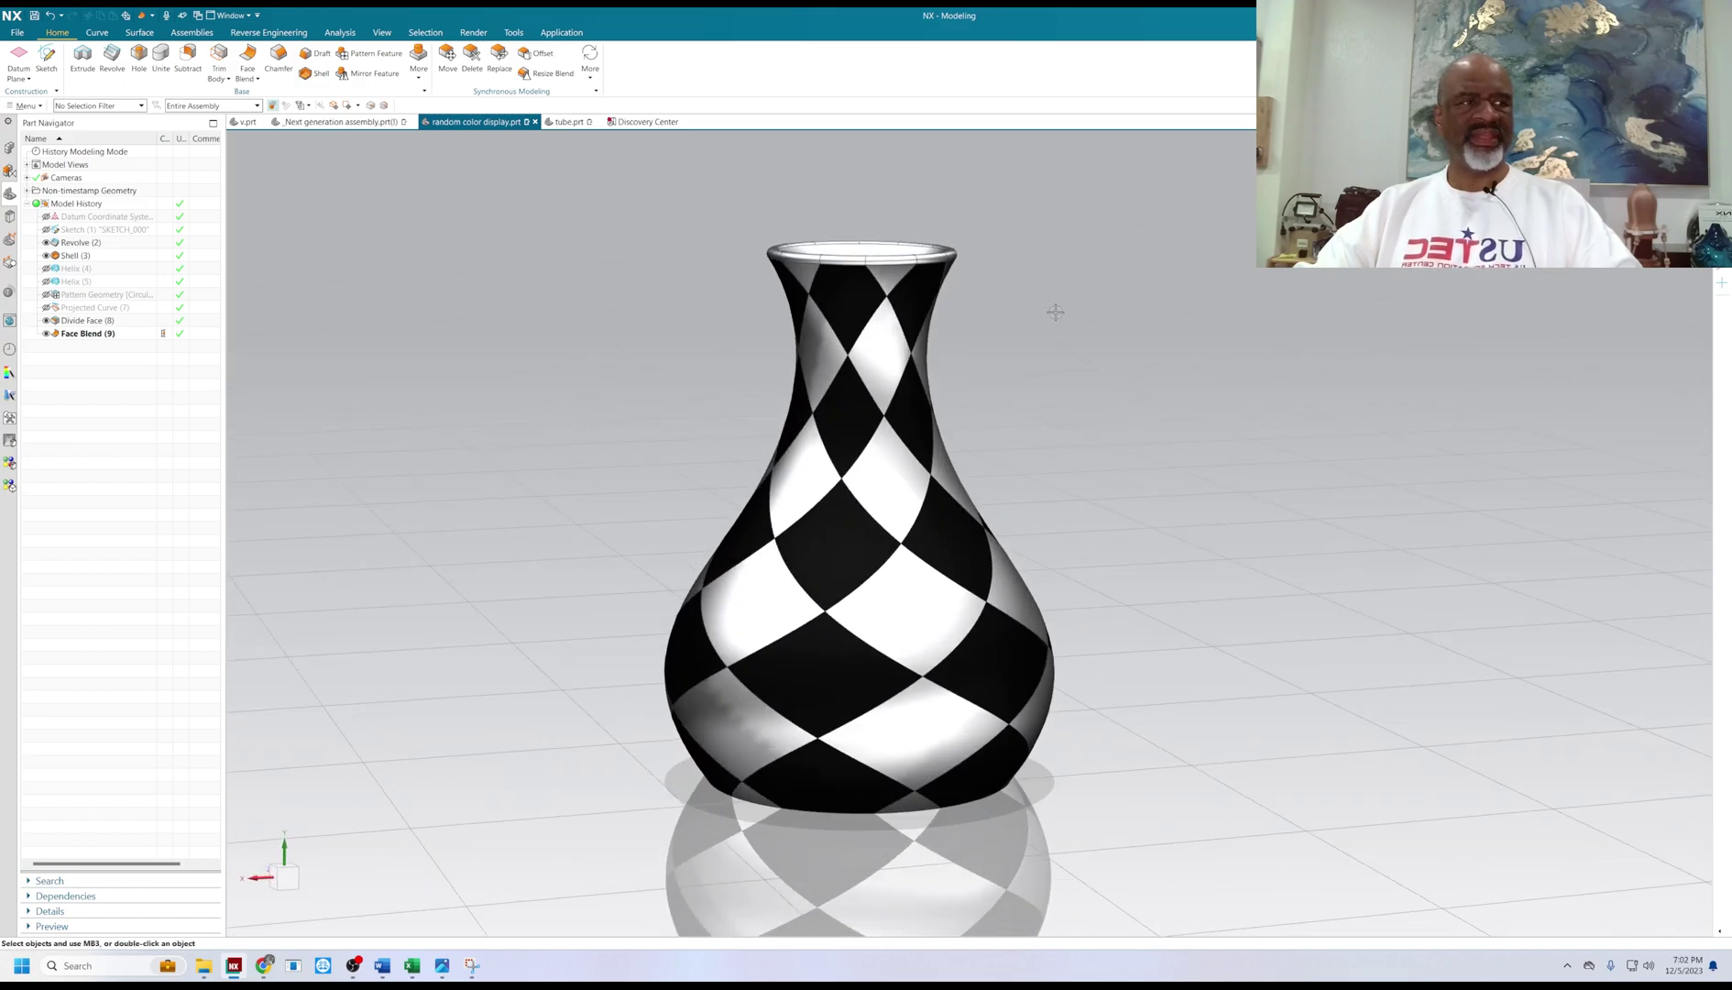